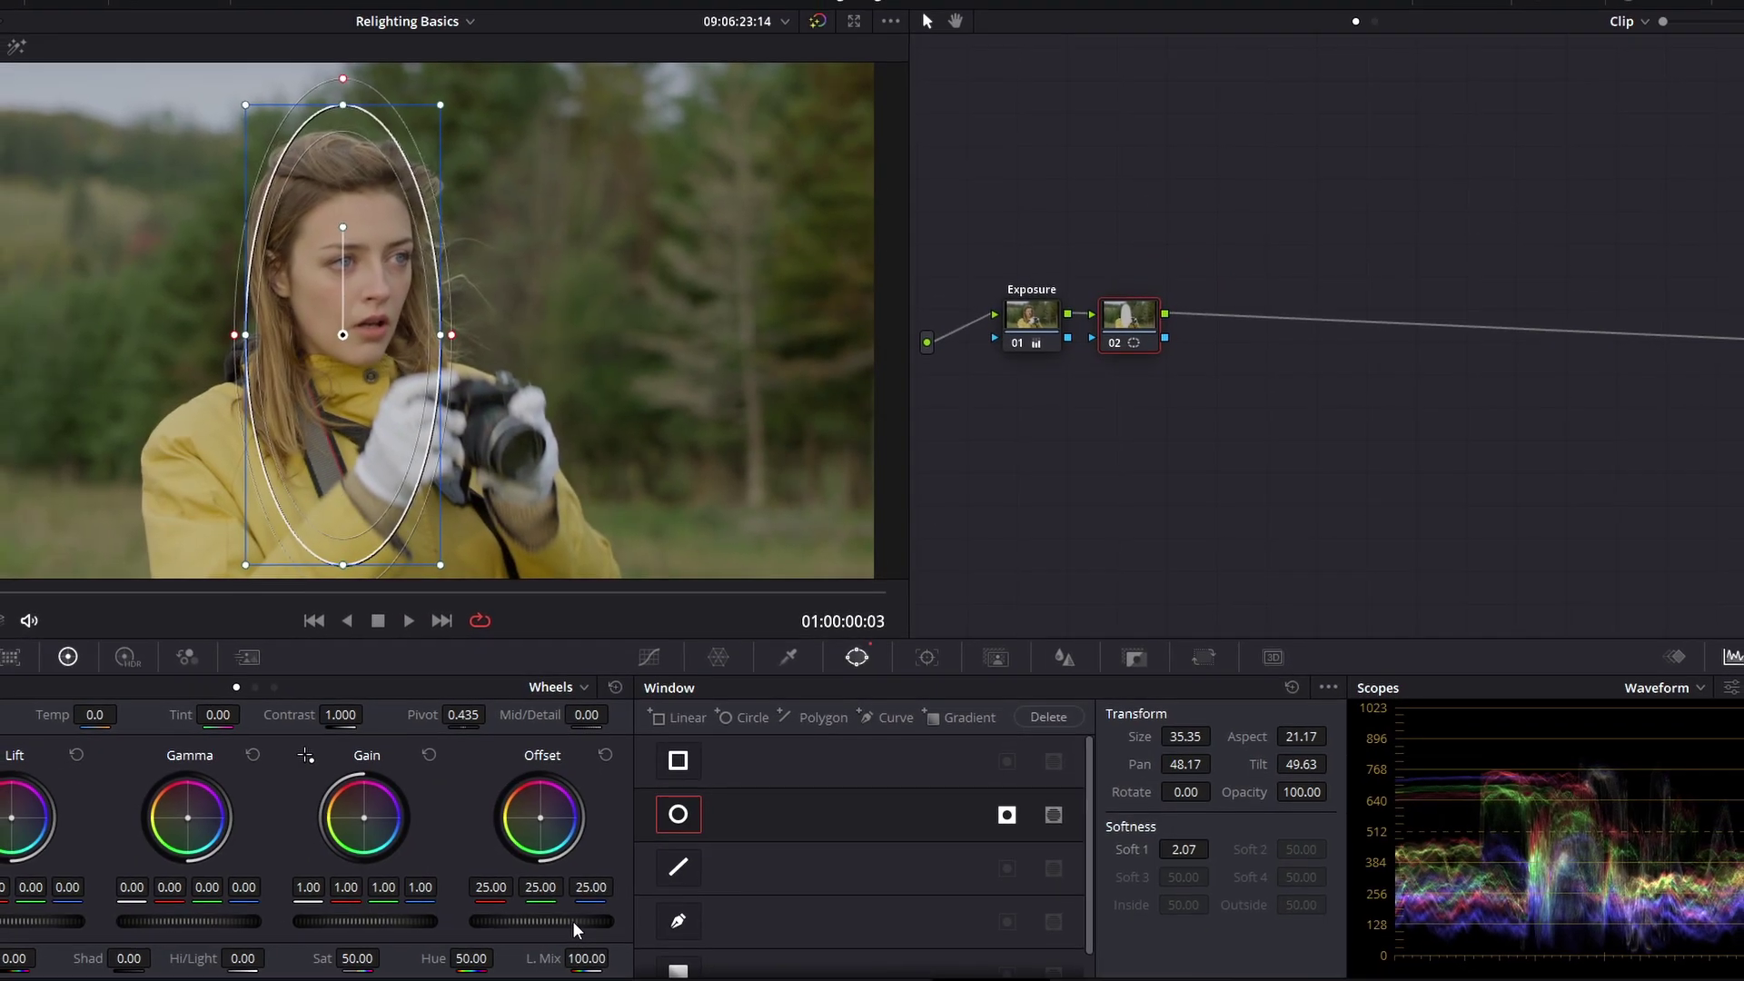
Step: Drag the Offset wheel down to darken the woman's clip and toggle highlight view
{"action": "left_click_drag", "start_coordinate": [574, 928], "coordinate": [527, 928]}
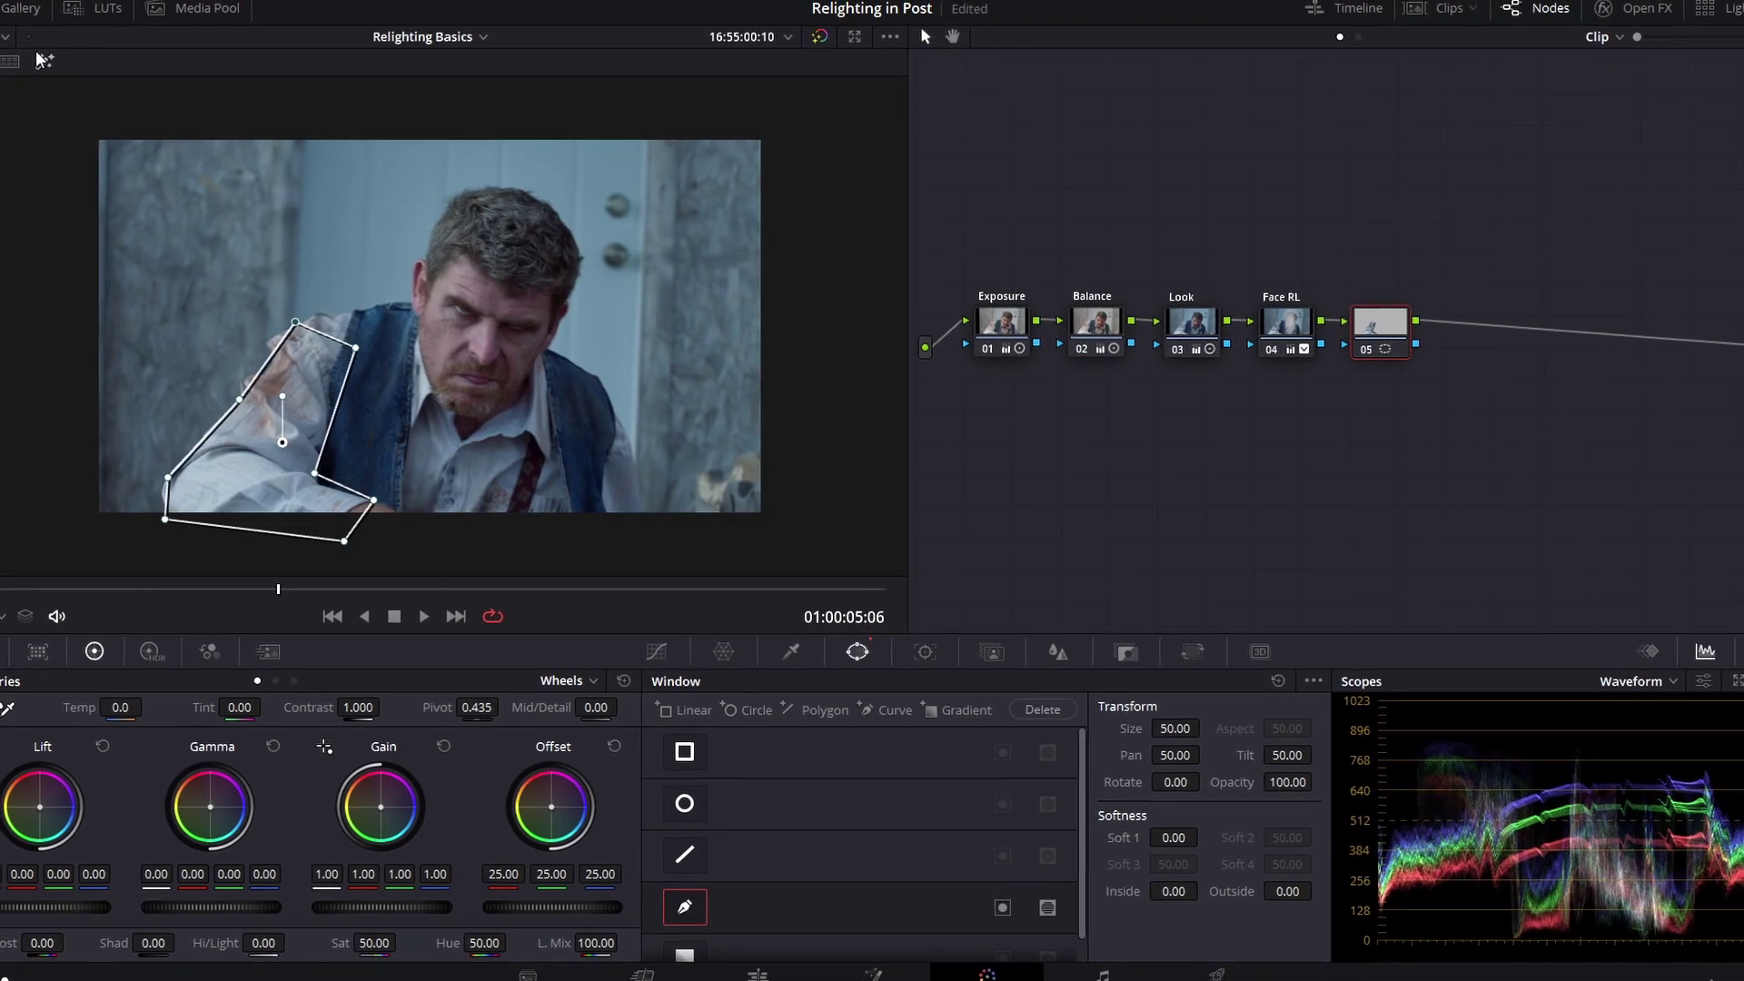
{"action": "key", "text": "shift+h"}
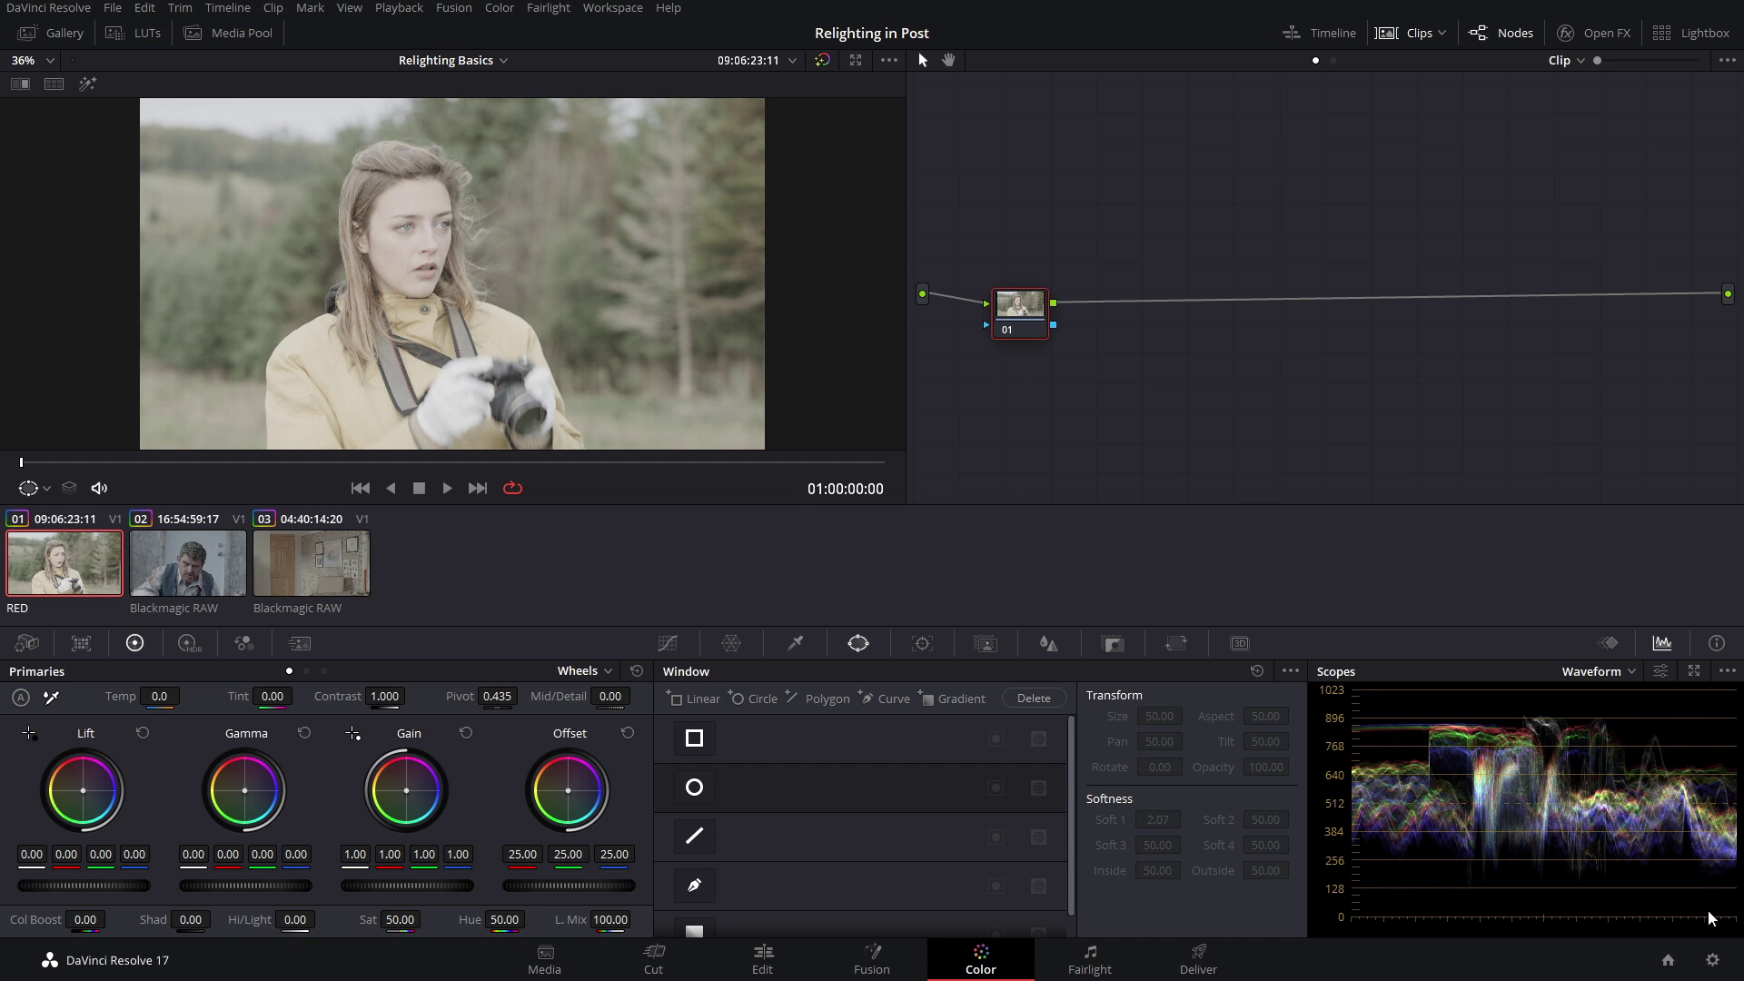
Step: Set the project's colour science to DaVinci YRGB Color Managed and save
{"action": "left_click", "coordinate": [1712, 959]}
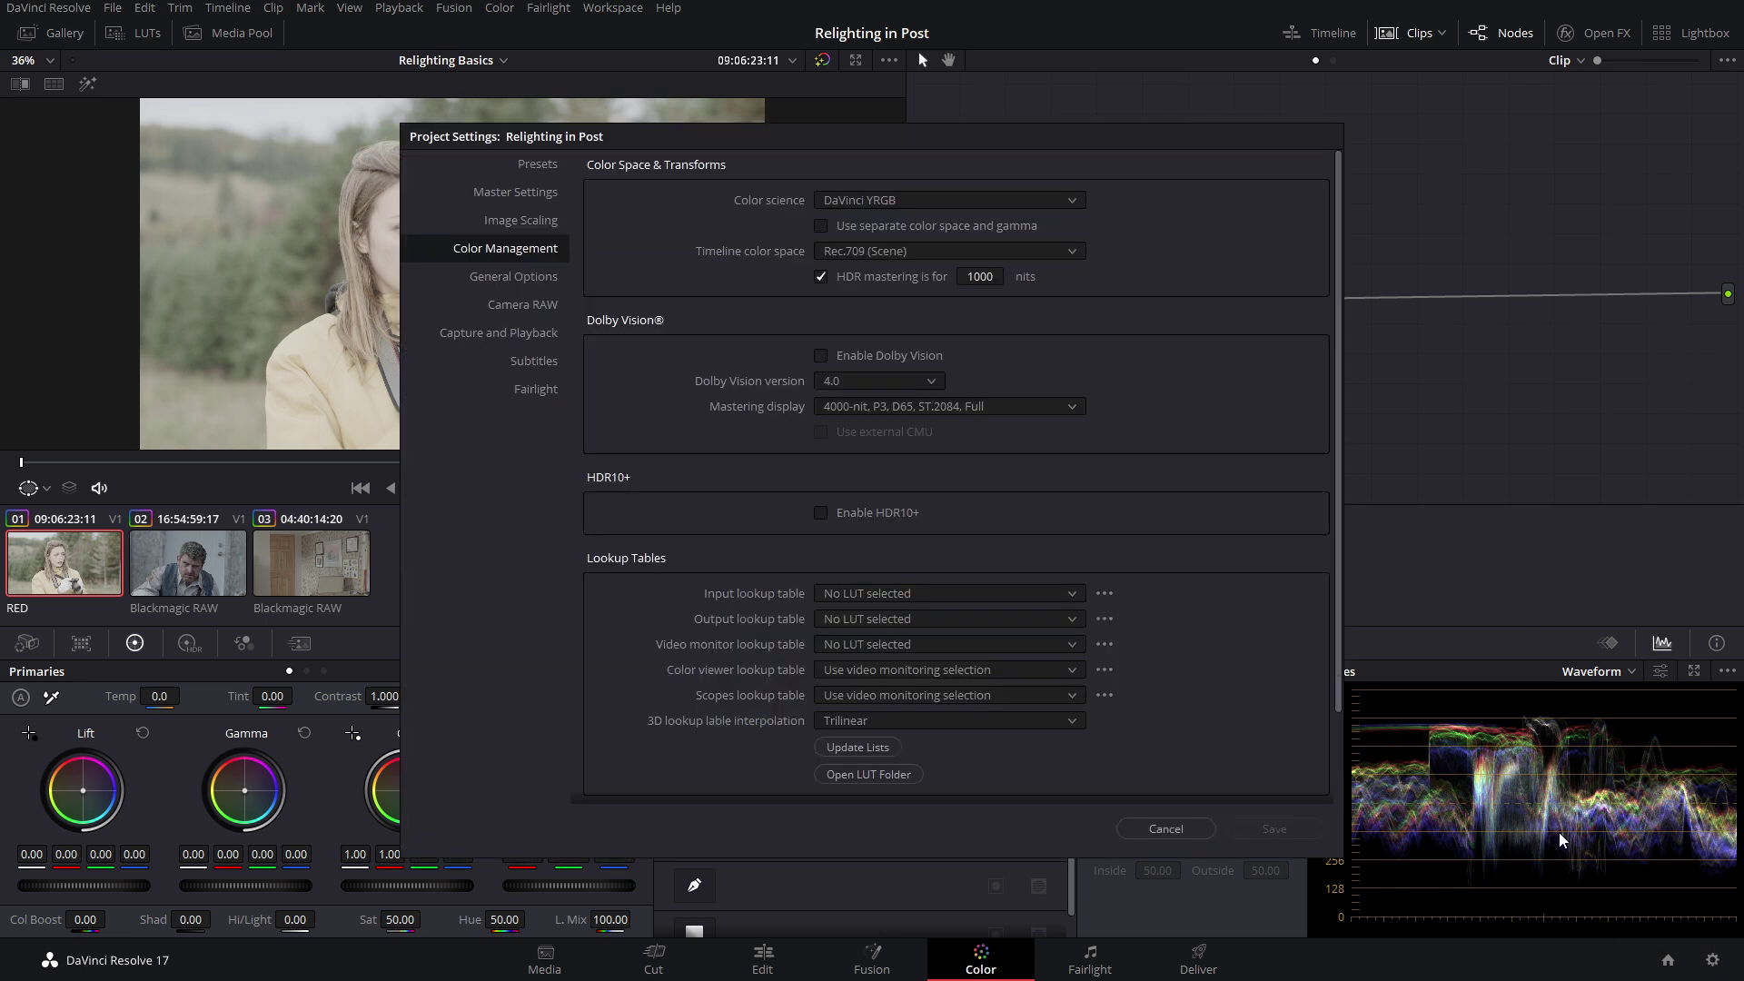
{"action": "left_click", "coordinate": [918, 202]}
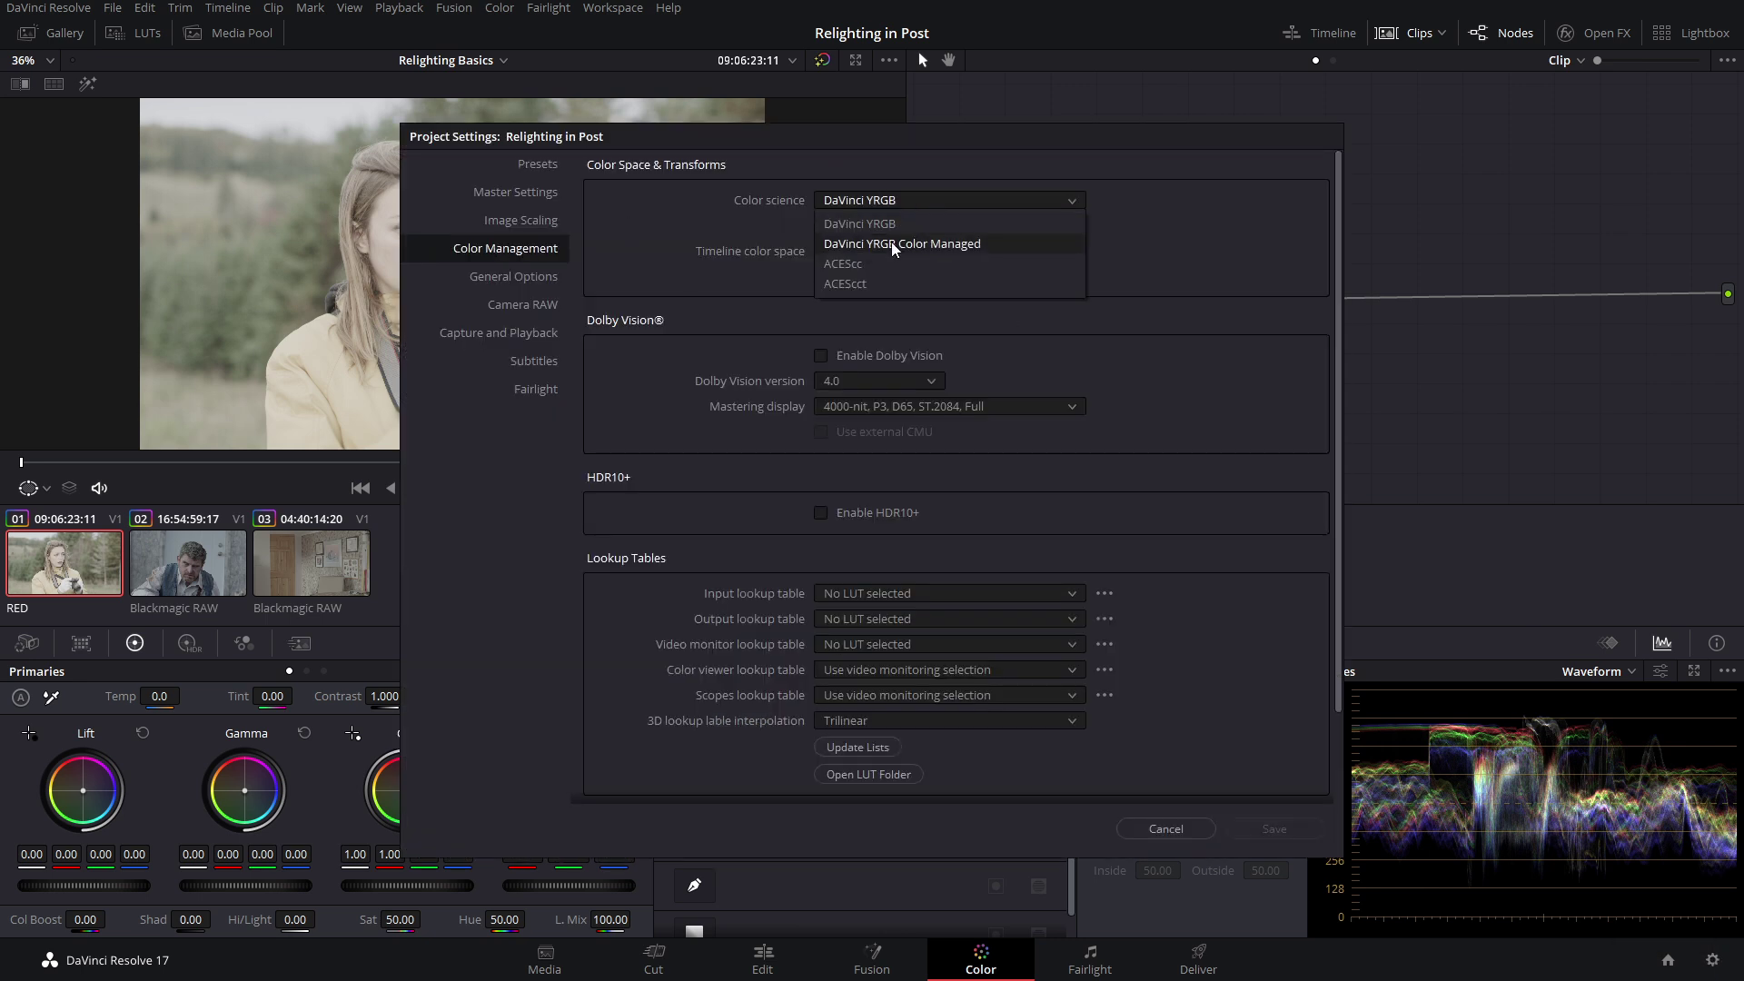
{"action": "left_click", "coordinate": [897, 244]}
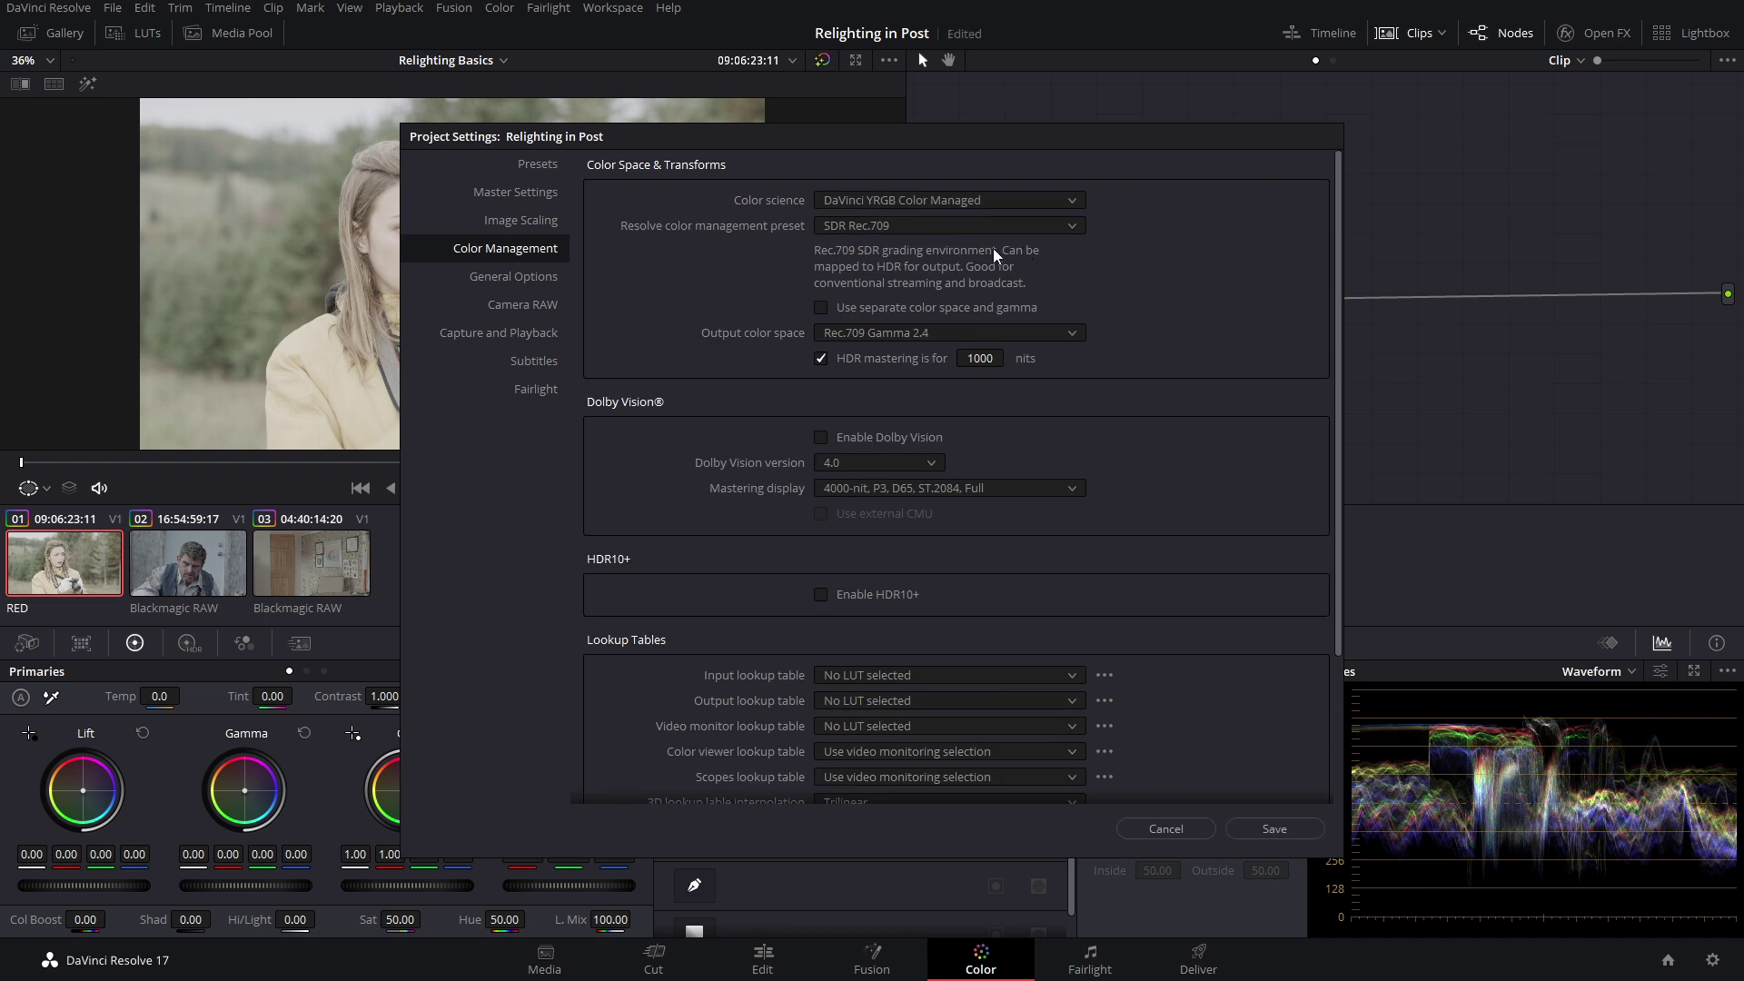
{"action": "left_click", "coordinate": [1270, 830]}
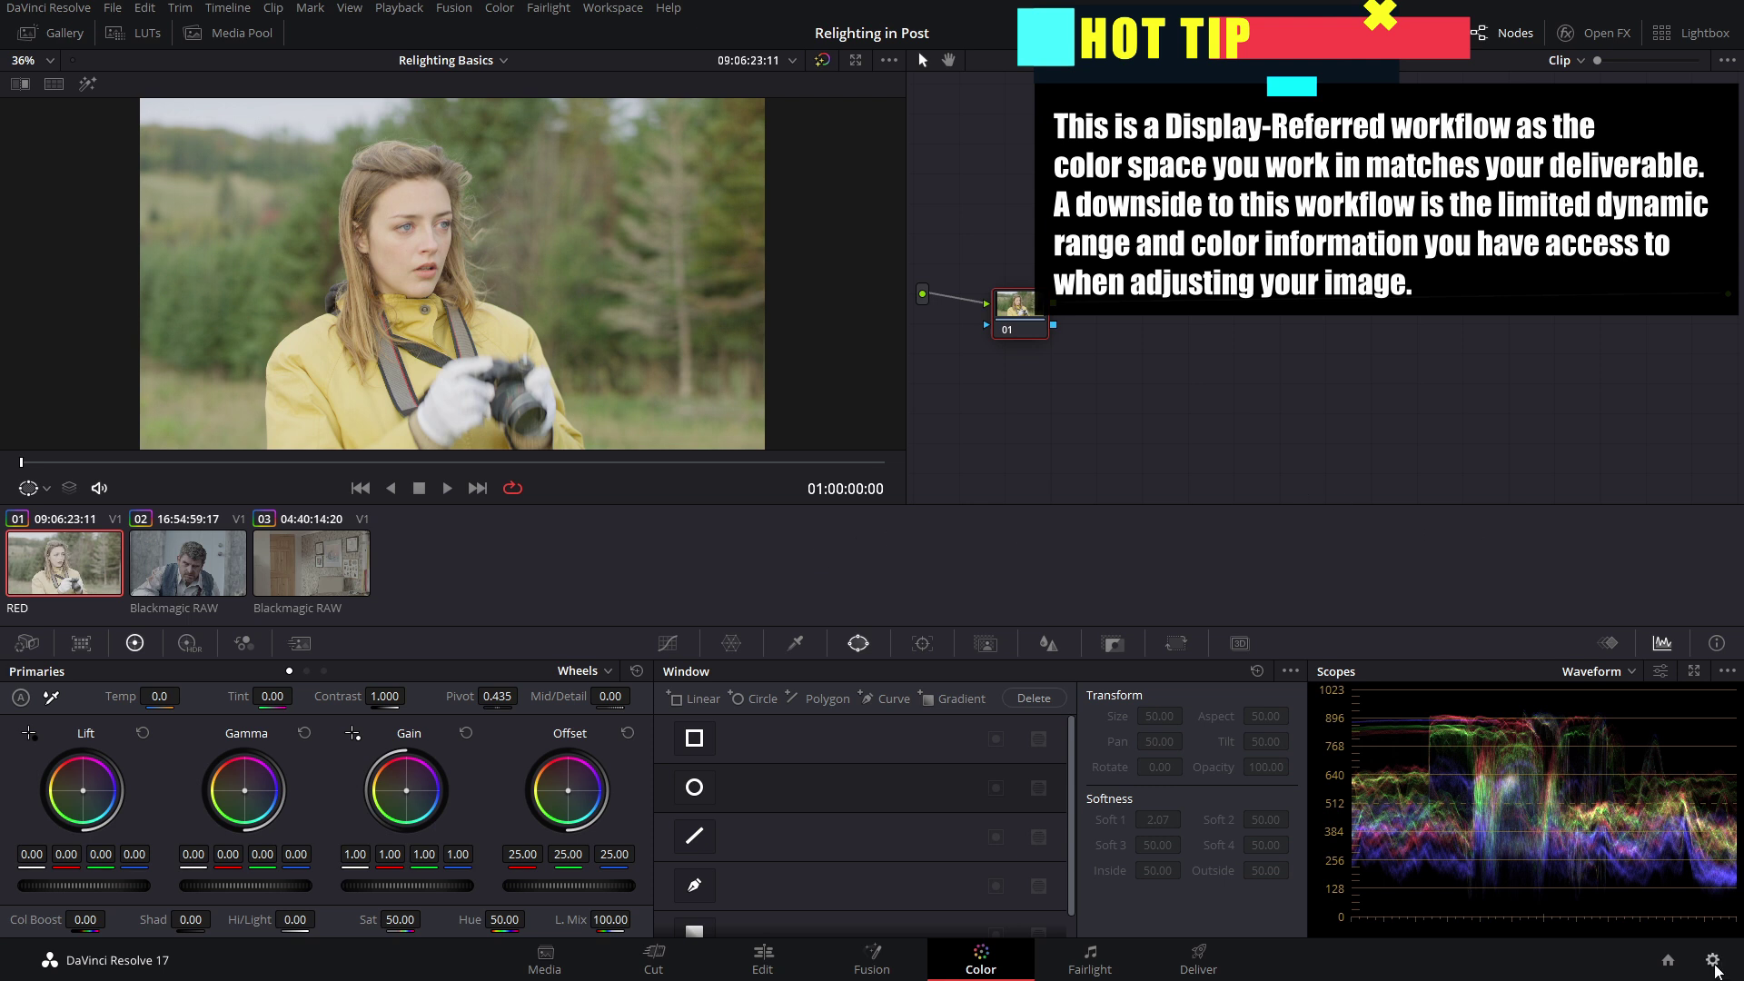
Step: Apply the DaVinci Wide Gamut colour management preset, save, and hide the clip thumbnails
{"action": "left_click", "coordinate": [1713, 961]}
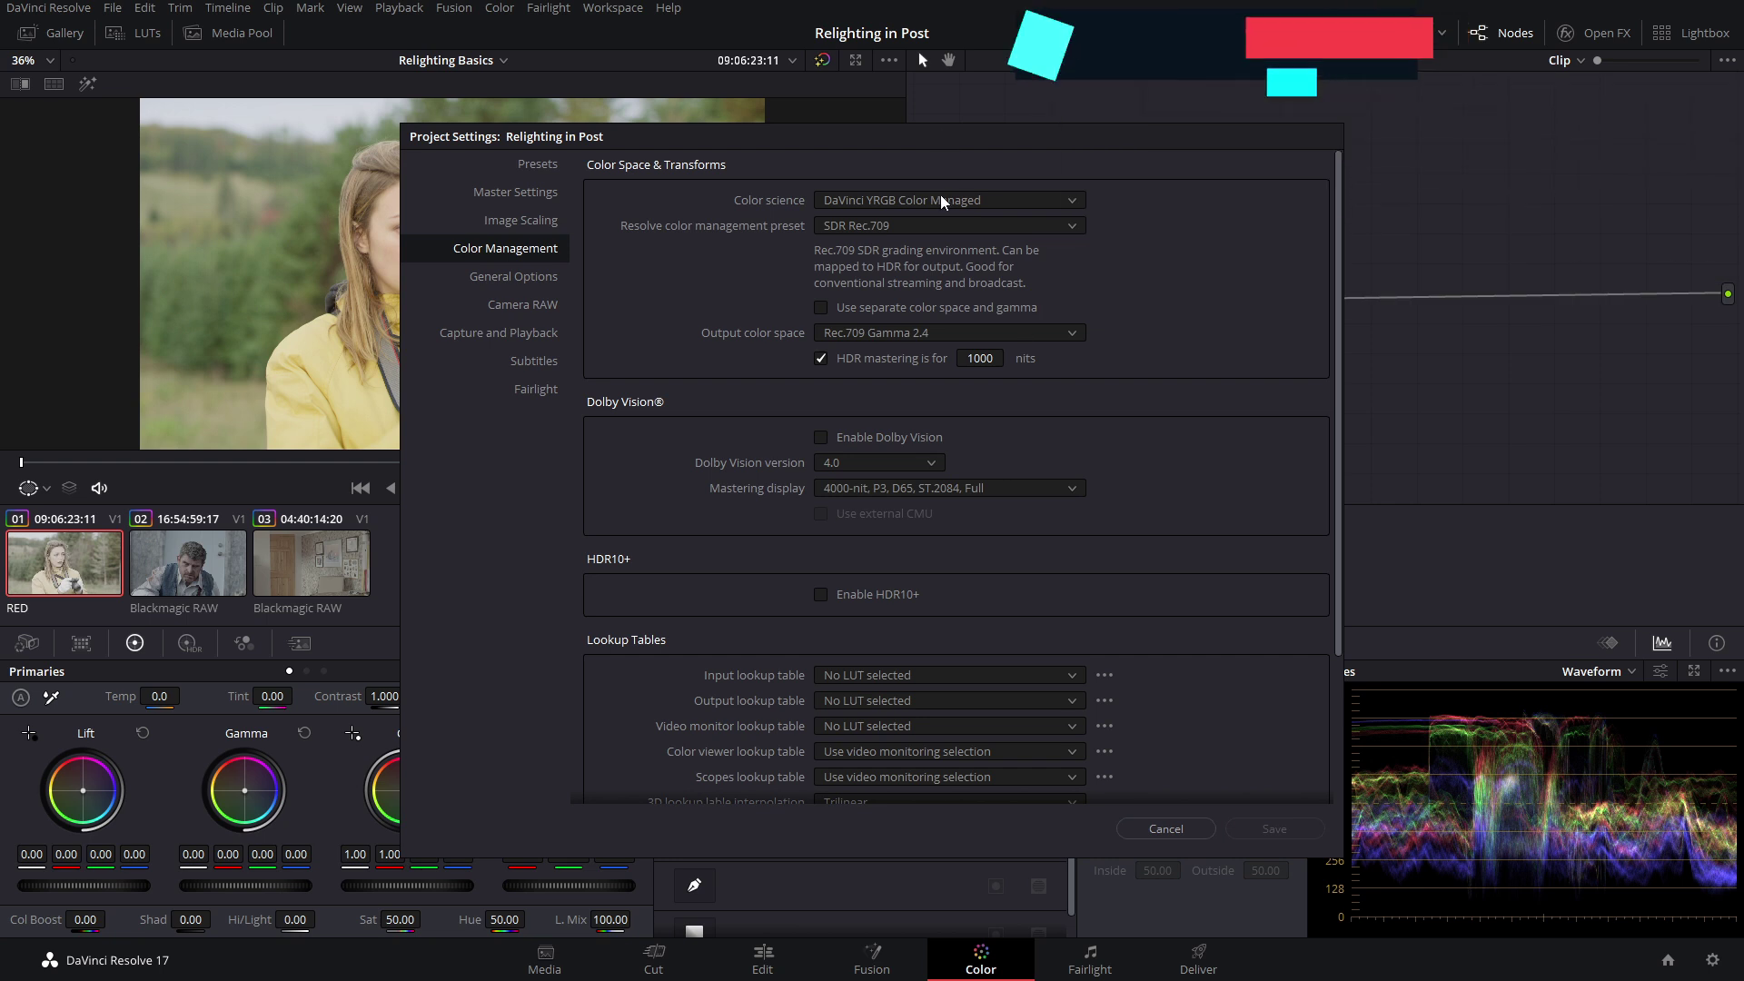
{"action": "left_click", "coordinate": [922, 225]}
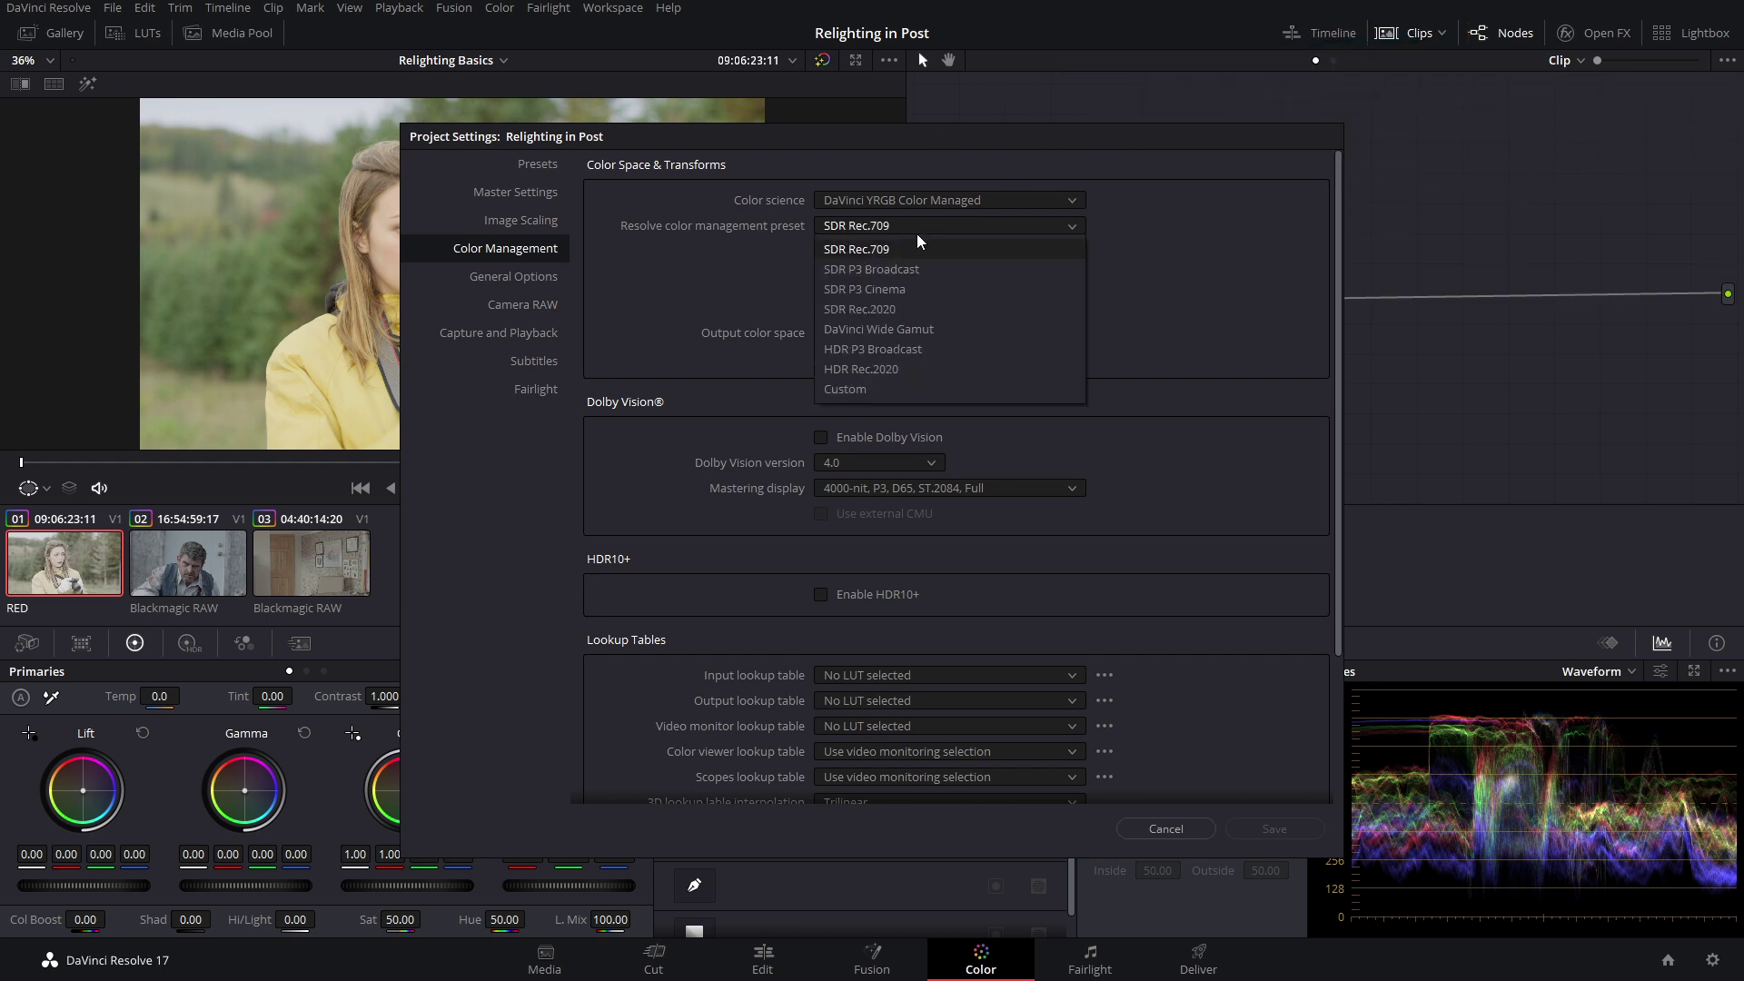
{"action": "left_click", "coordinate": [877, 332]}
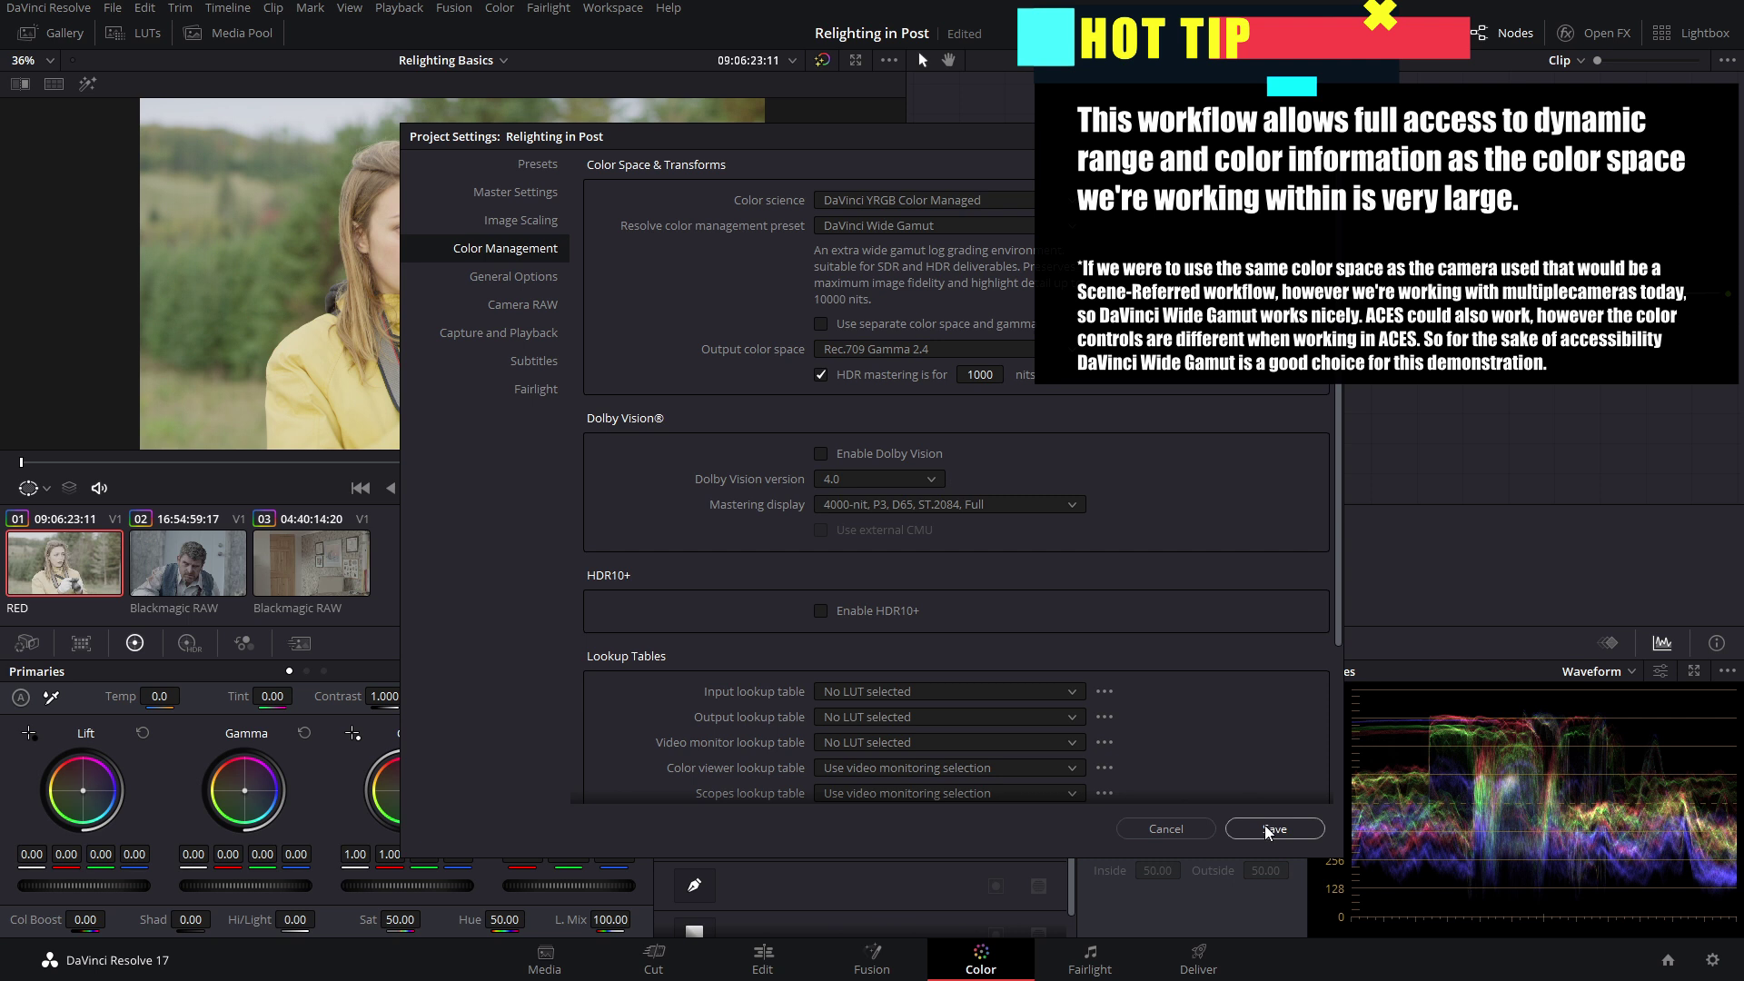
{"action": "left_click", "coordinate": [1271, 828]}
{"action": "left_click", "coordinate": [1411, 32]}
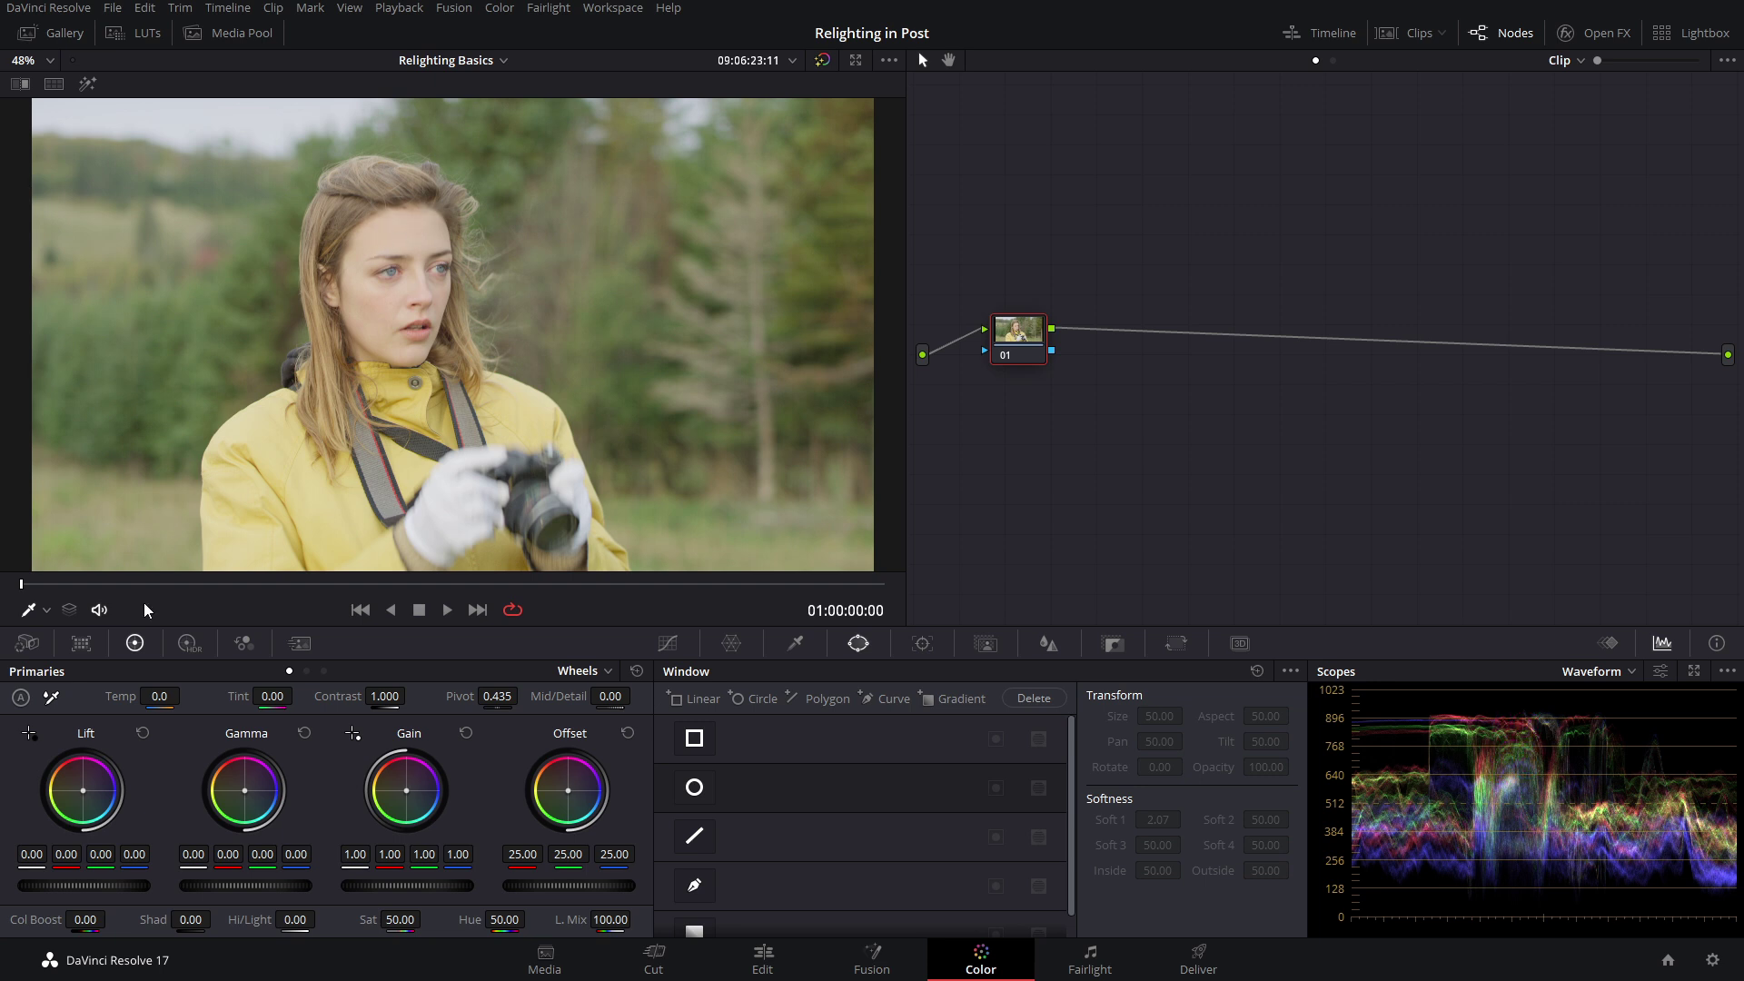
Step: Scrub through the woman's clip and lower Offset to darken the image
{"action": "left_click", "coordinate": [373, 583]}
{"action": "left_click_drag", "start_coordinate": [375, 583], "coordinate": [572, 583]}
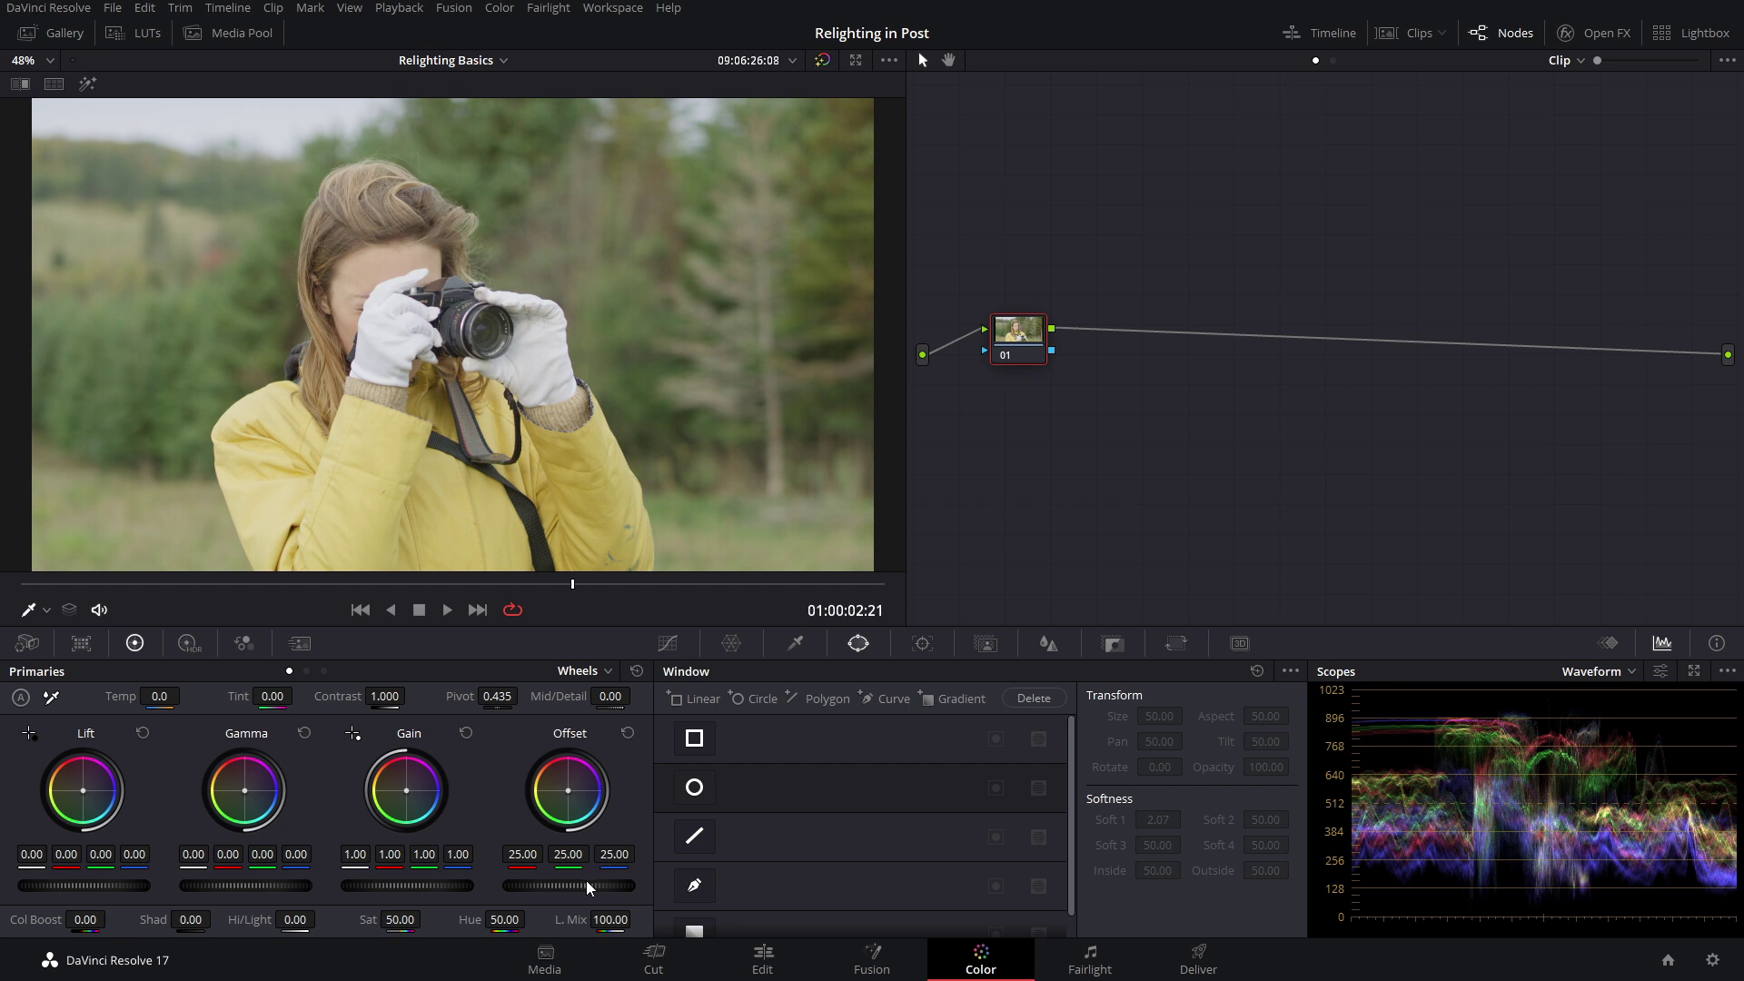
{"action": "left_click_drag", "start_coordinate": [589, 888], "coordinate": [536, 888]}
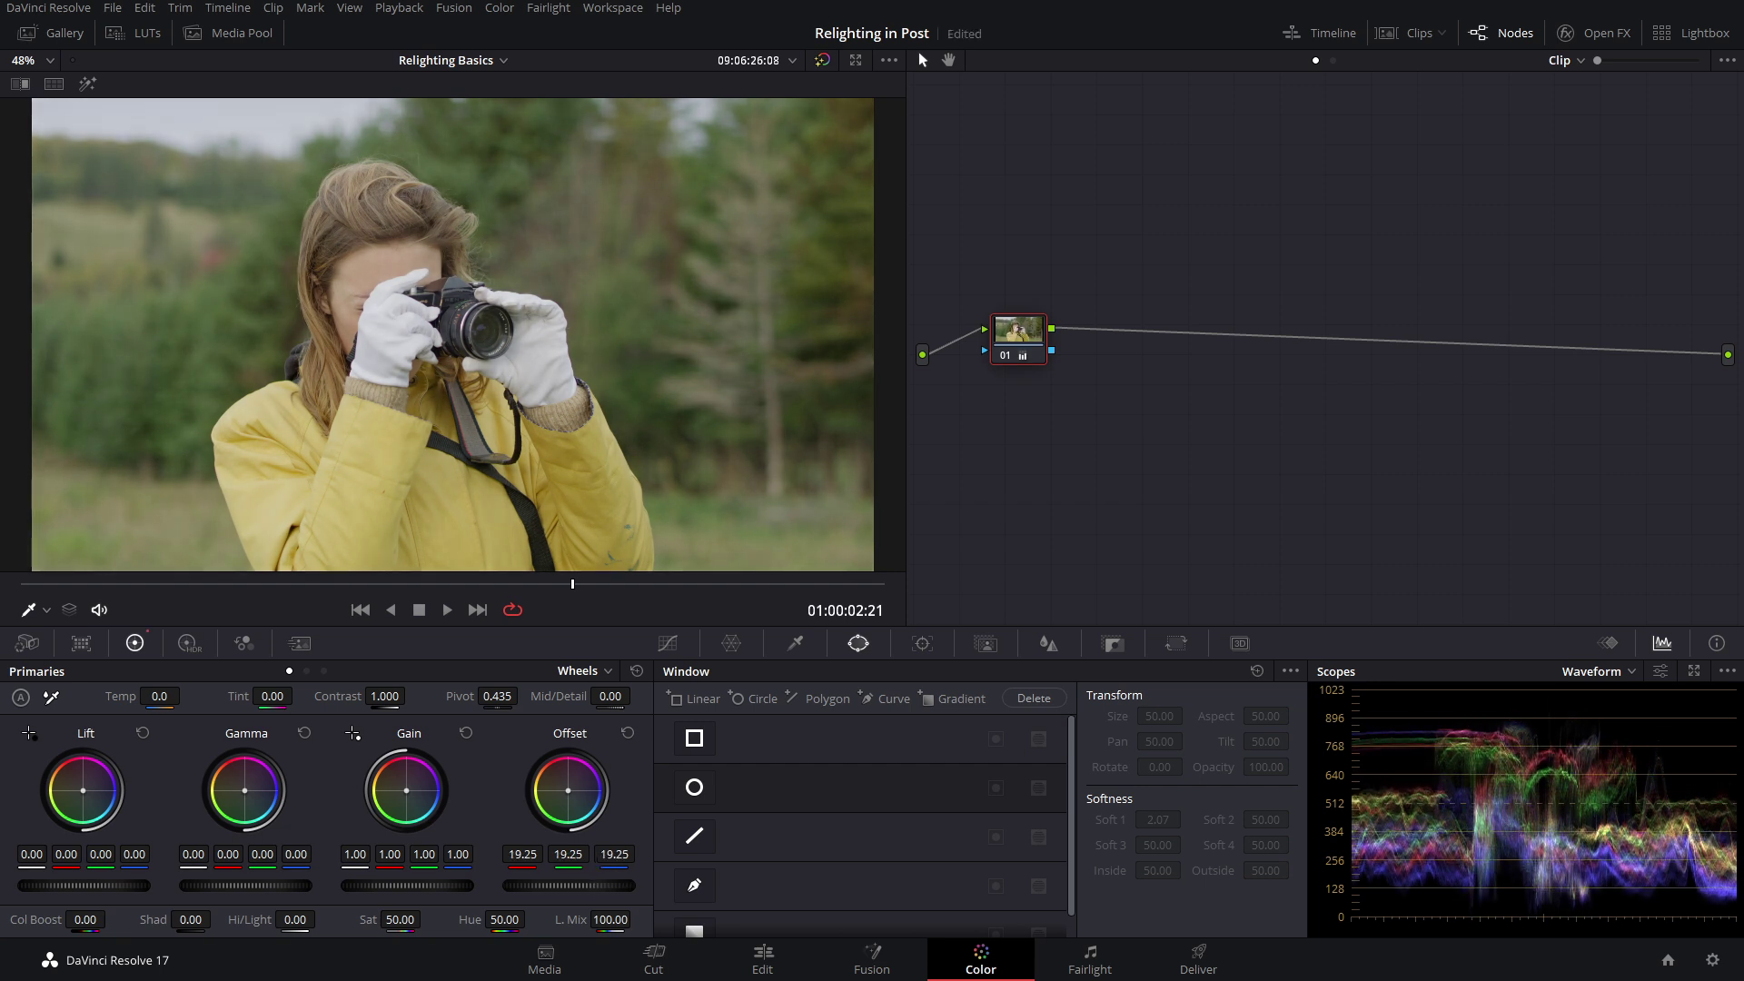
Step: Label node 01 'Exposure' and lower Offset to 14.60 and Gain to 0.96
{"action": "right_click", "coordinate": [1025, 337]}
{"action": "left_click", "coordinate": [1080, 374]}
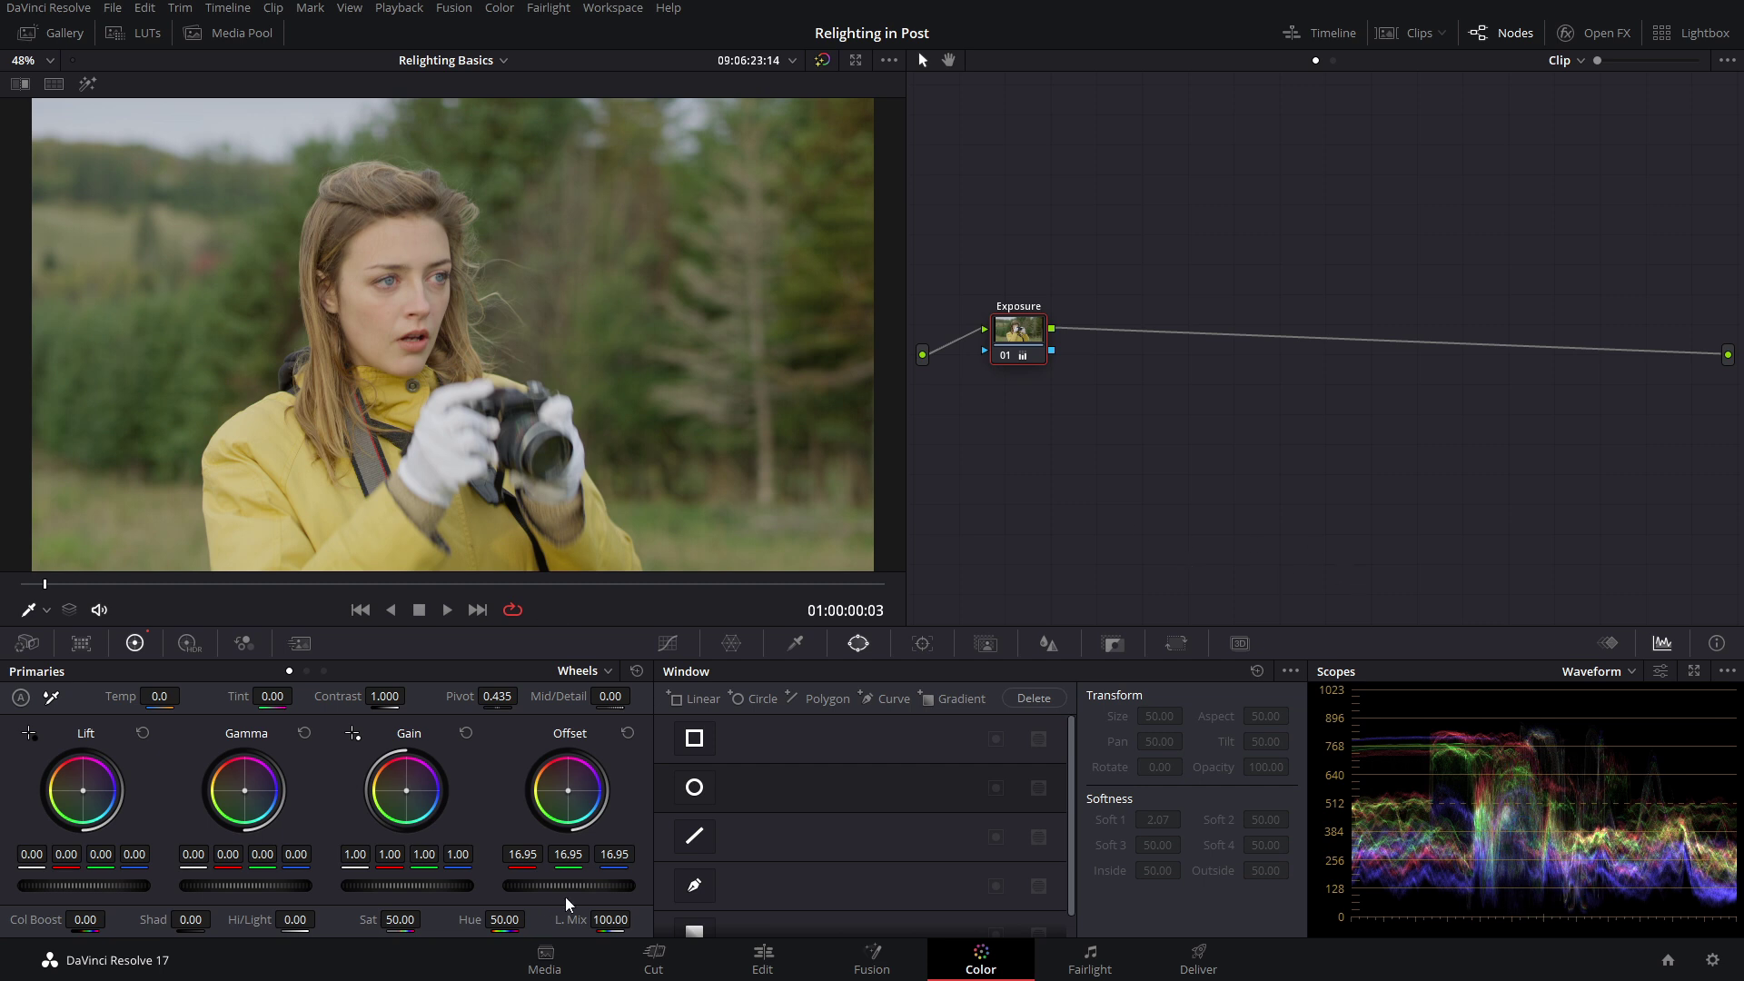
{"action": "left_click_drag", "start_coordinate": [569, 885], "coordinate": [500, 885]}
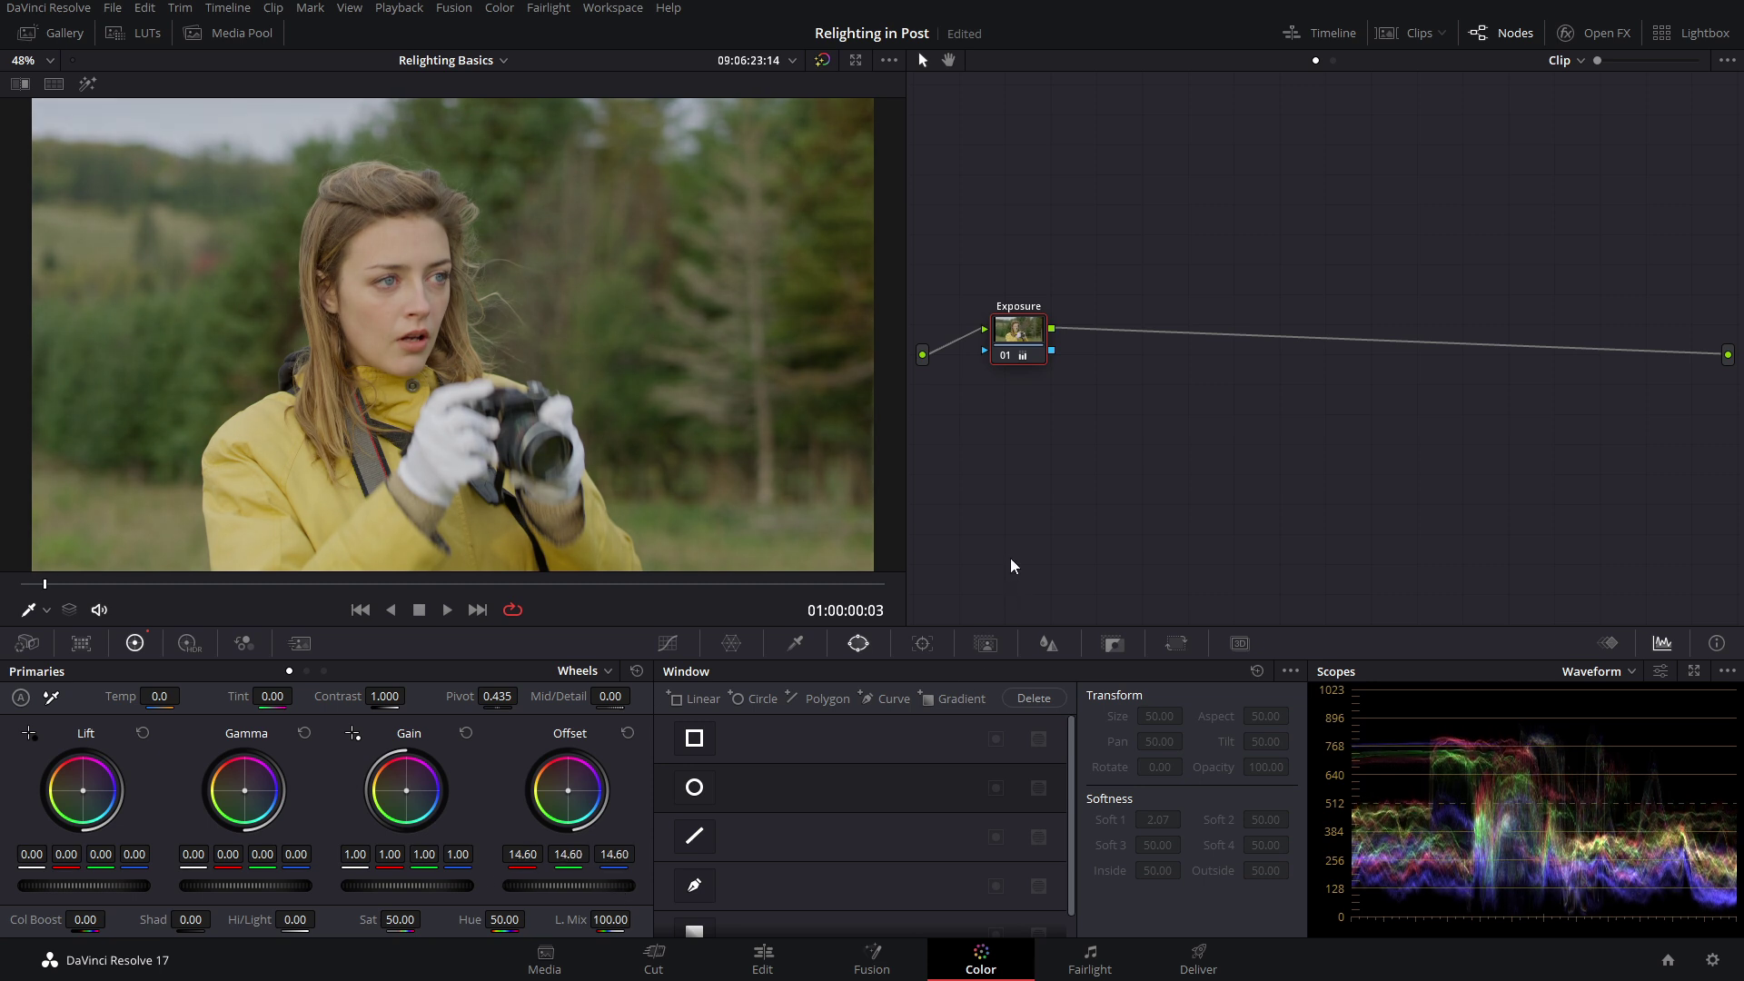
{"action": "left_click_drag", "start_coordinate": [442, 888], "coordinate": [420, 888]}
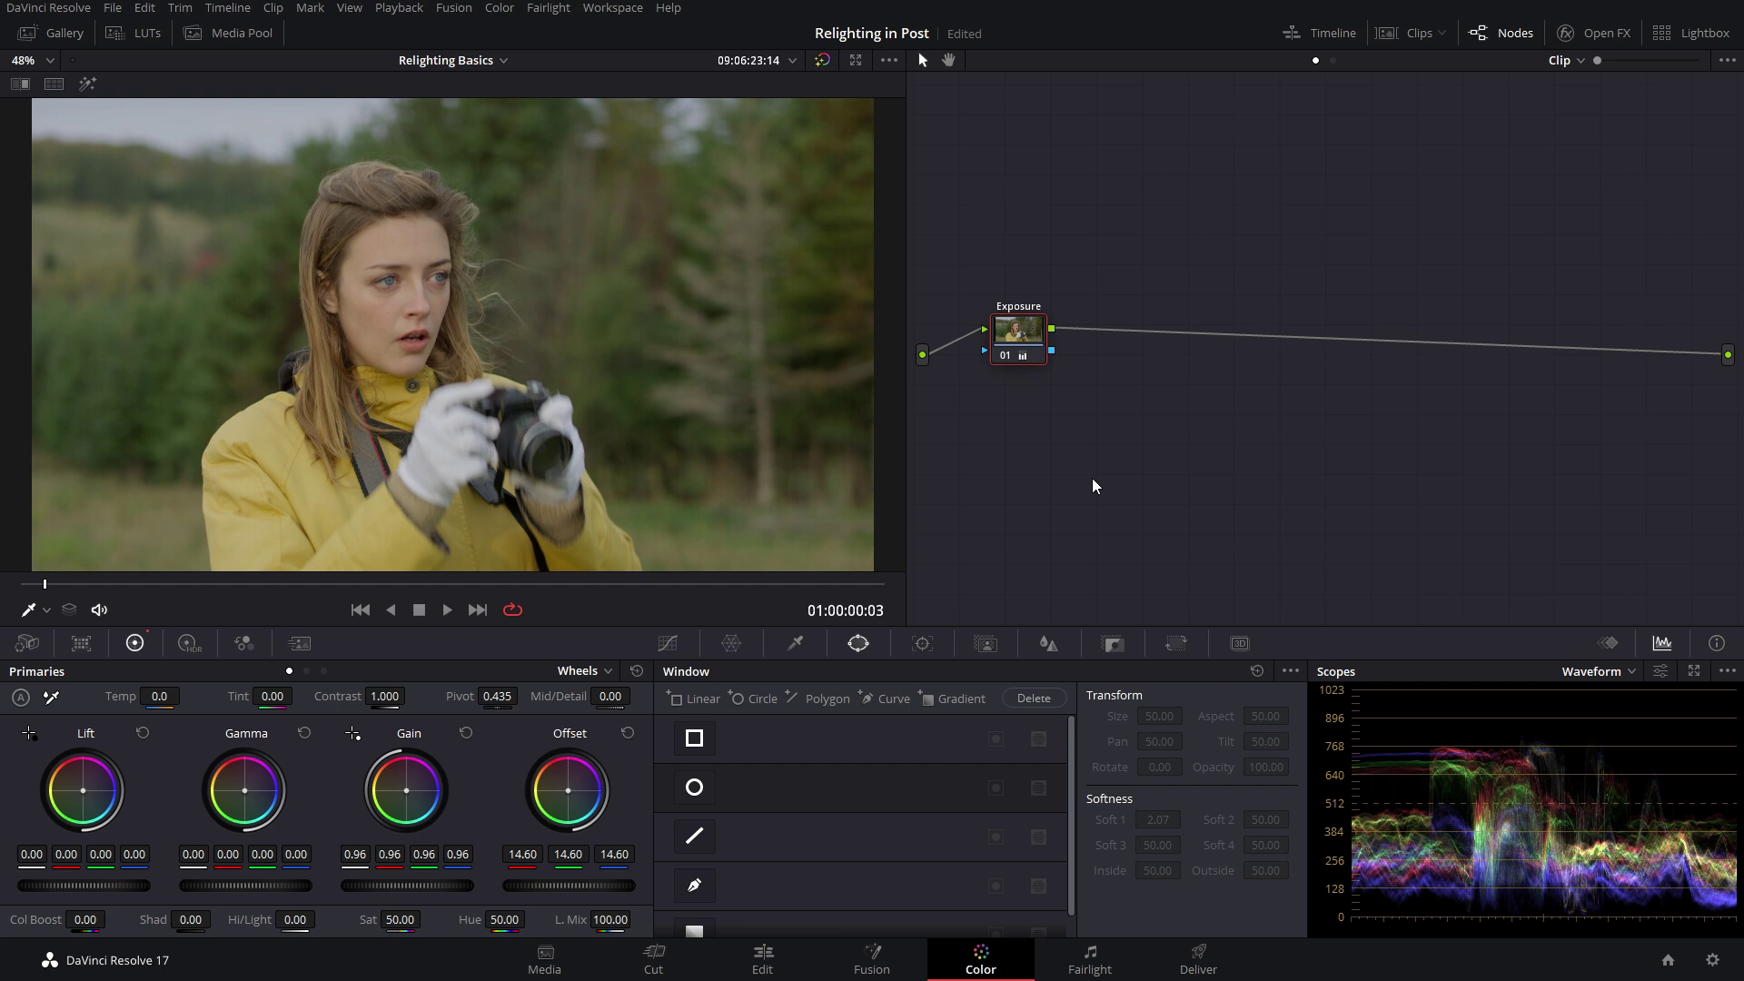
Step: Add serial node 02 with a circular window, shown as a Power Window overlay on her face
{"action": "key", "text": "alt+s"}
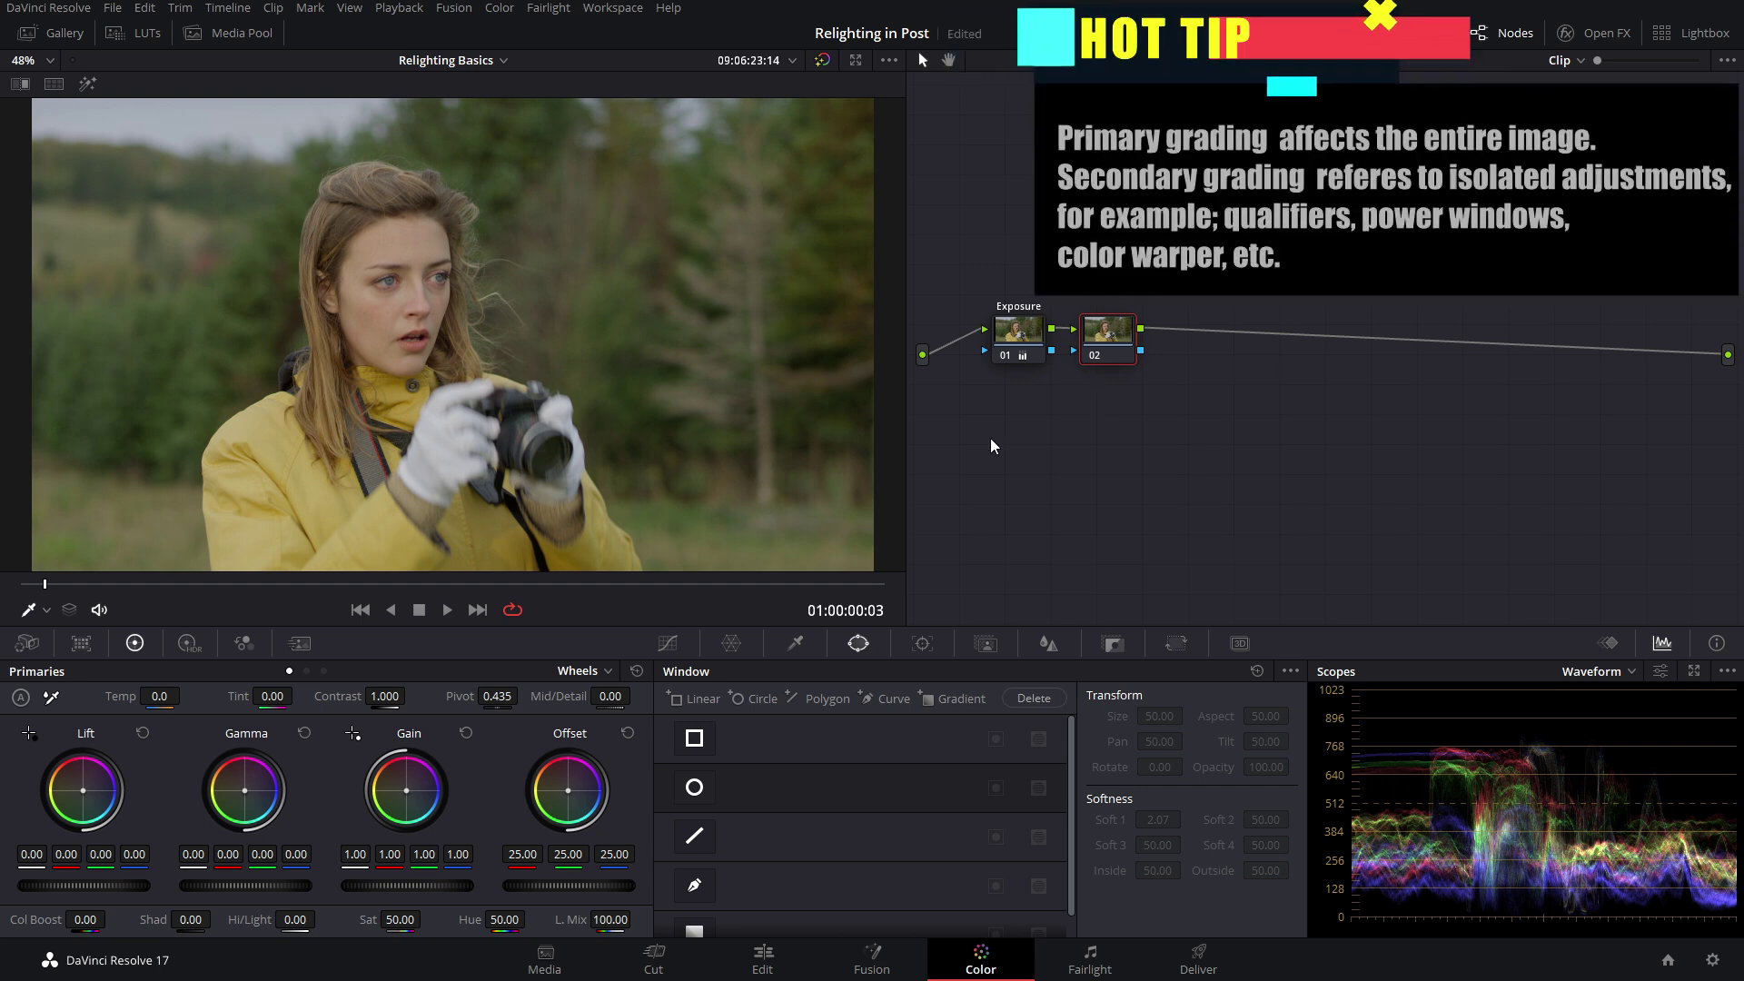
{"action": "left_click", "coordinate": [694, 788]}
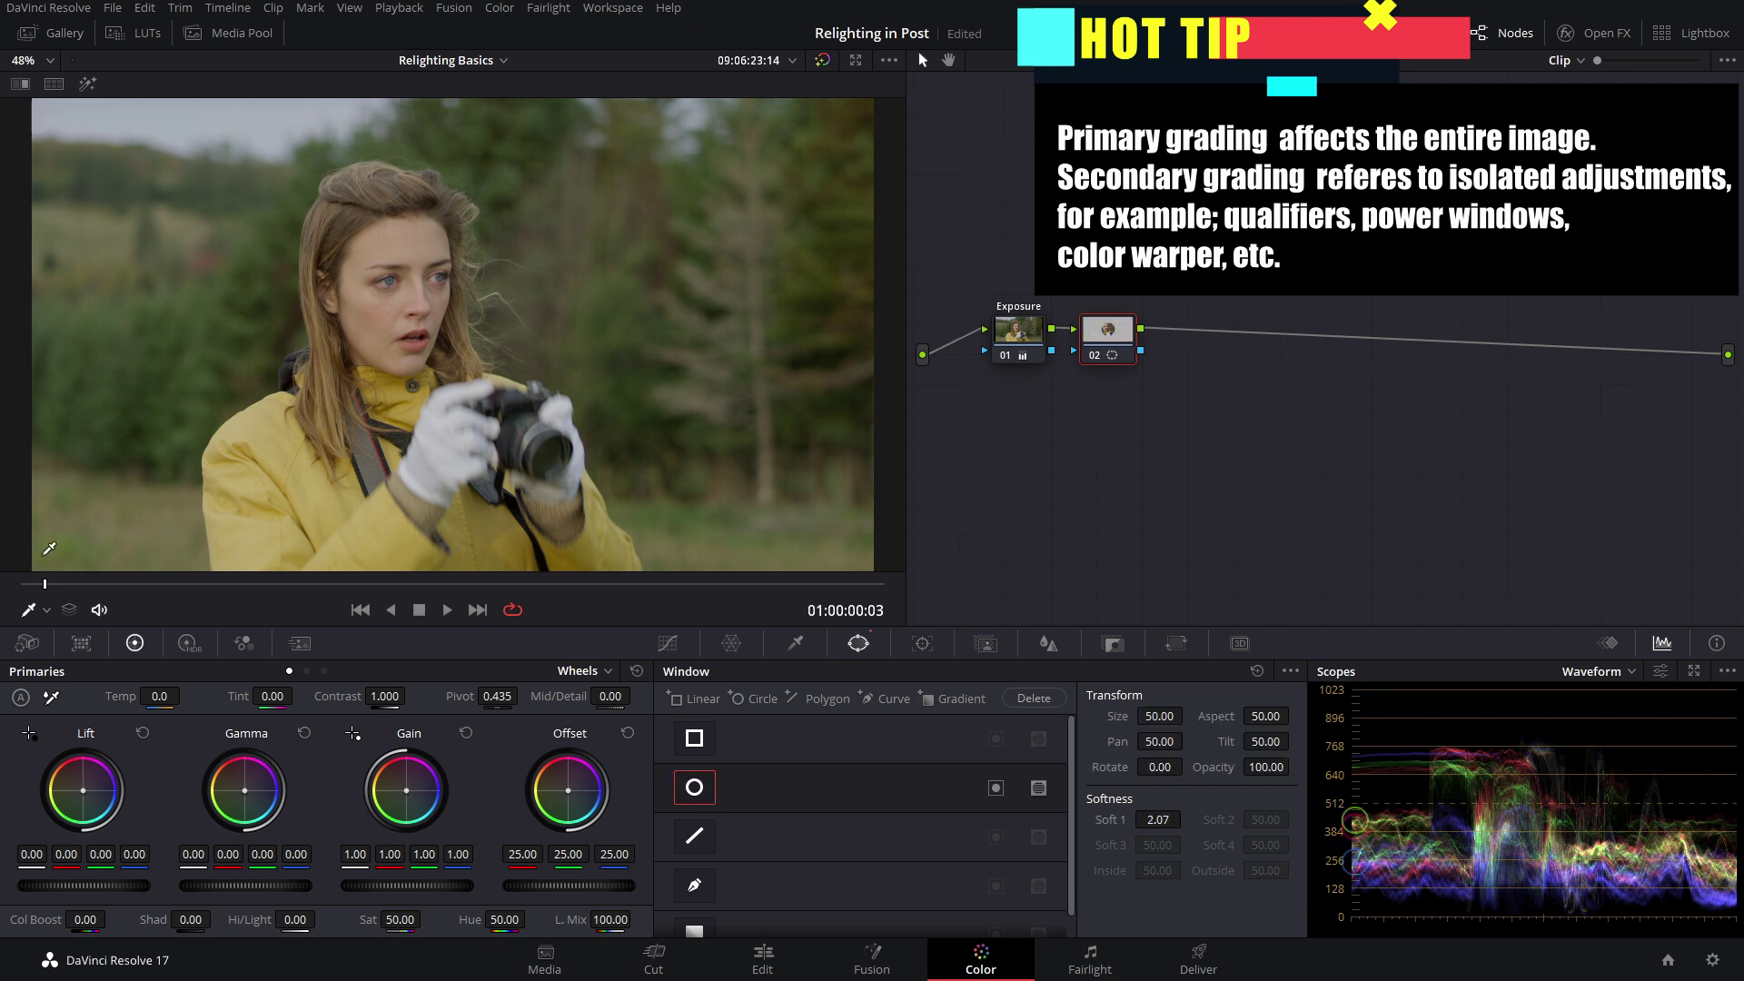
{"action": "left_click", "coordinate": [27, 612]}
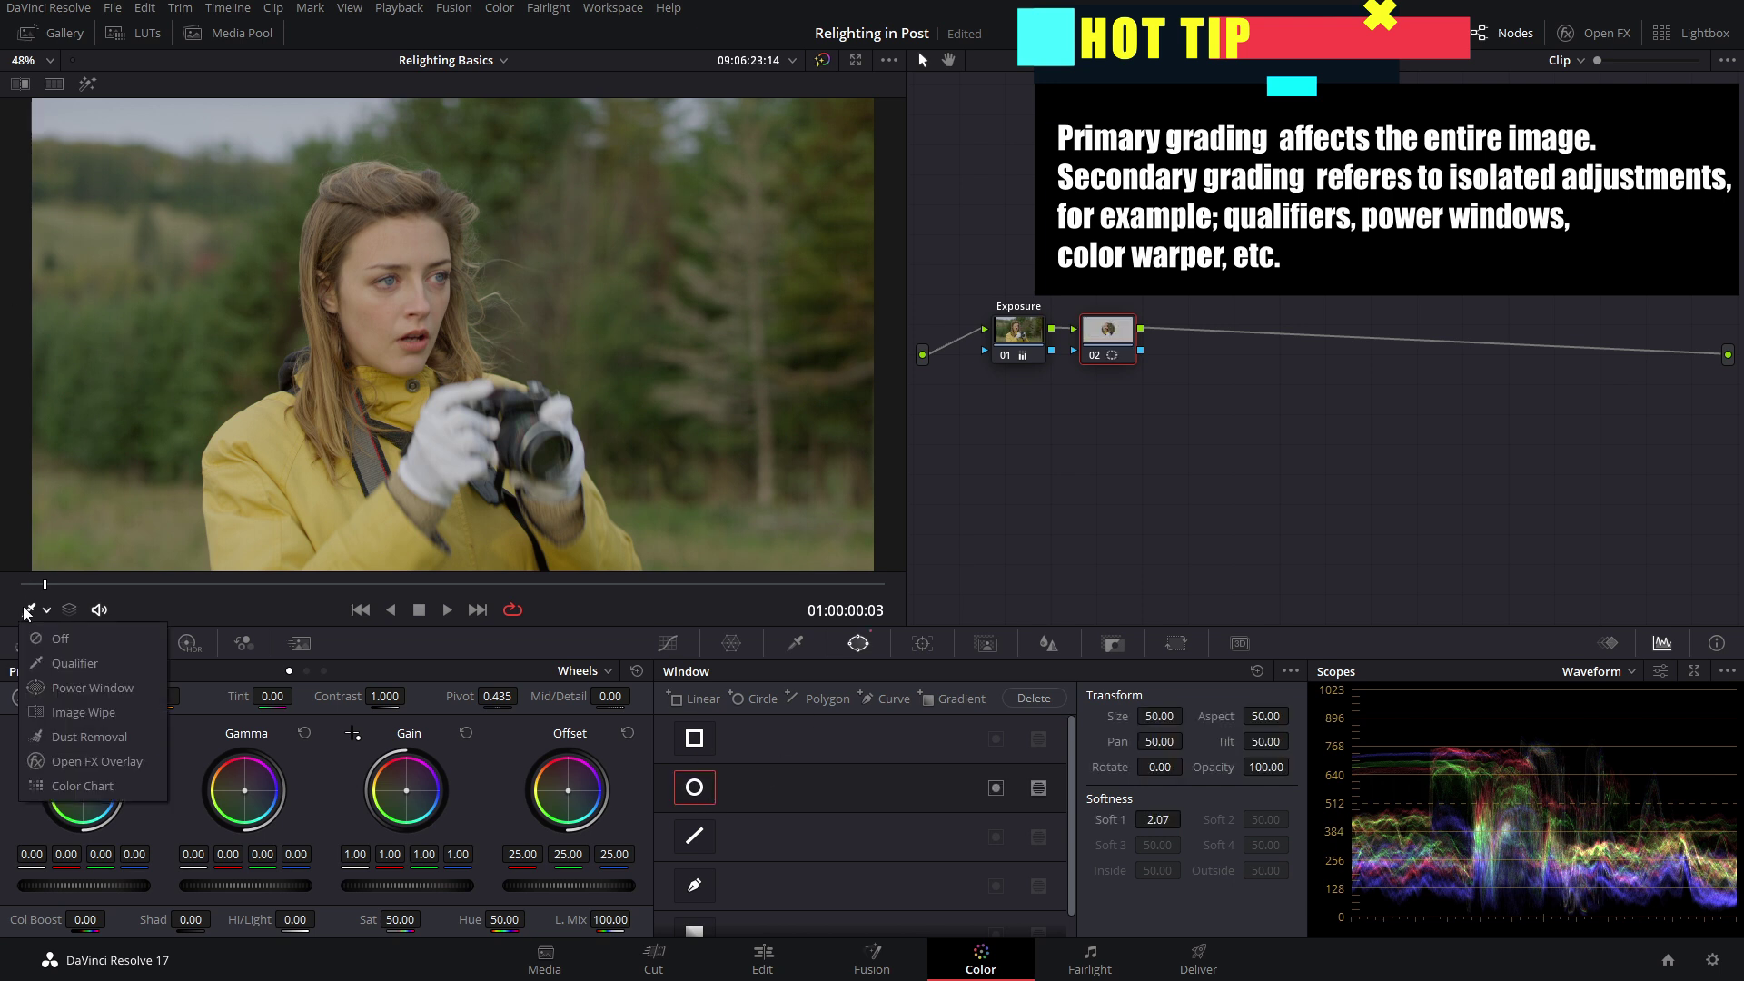
{"action": "left_click", "coordinate": [87, 689]}
{"action": "left_click_drag", "start_coordinate": [390, 307], "coordinate": [392, 277]}
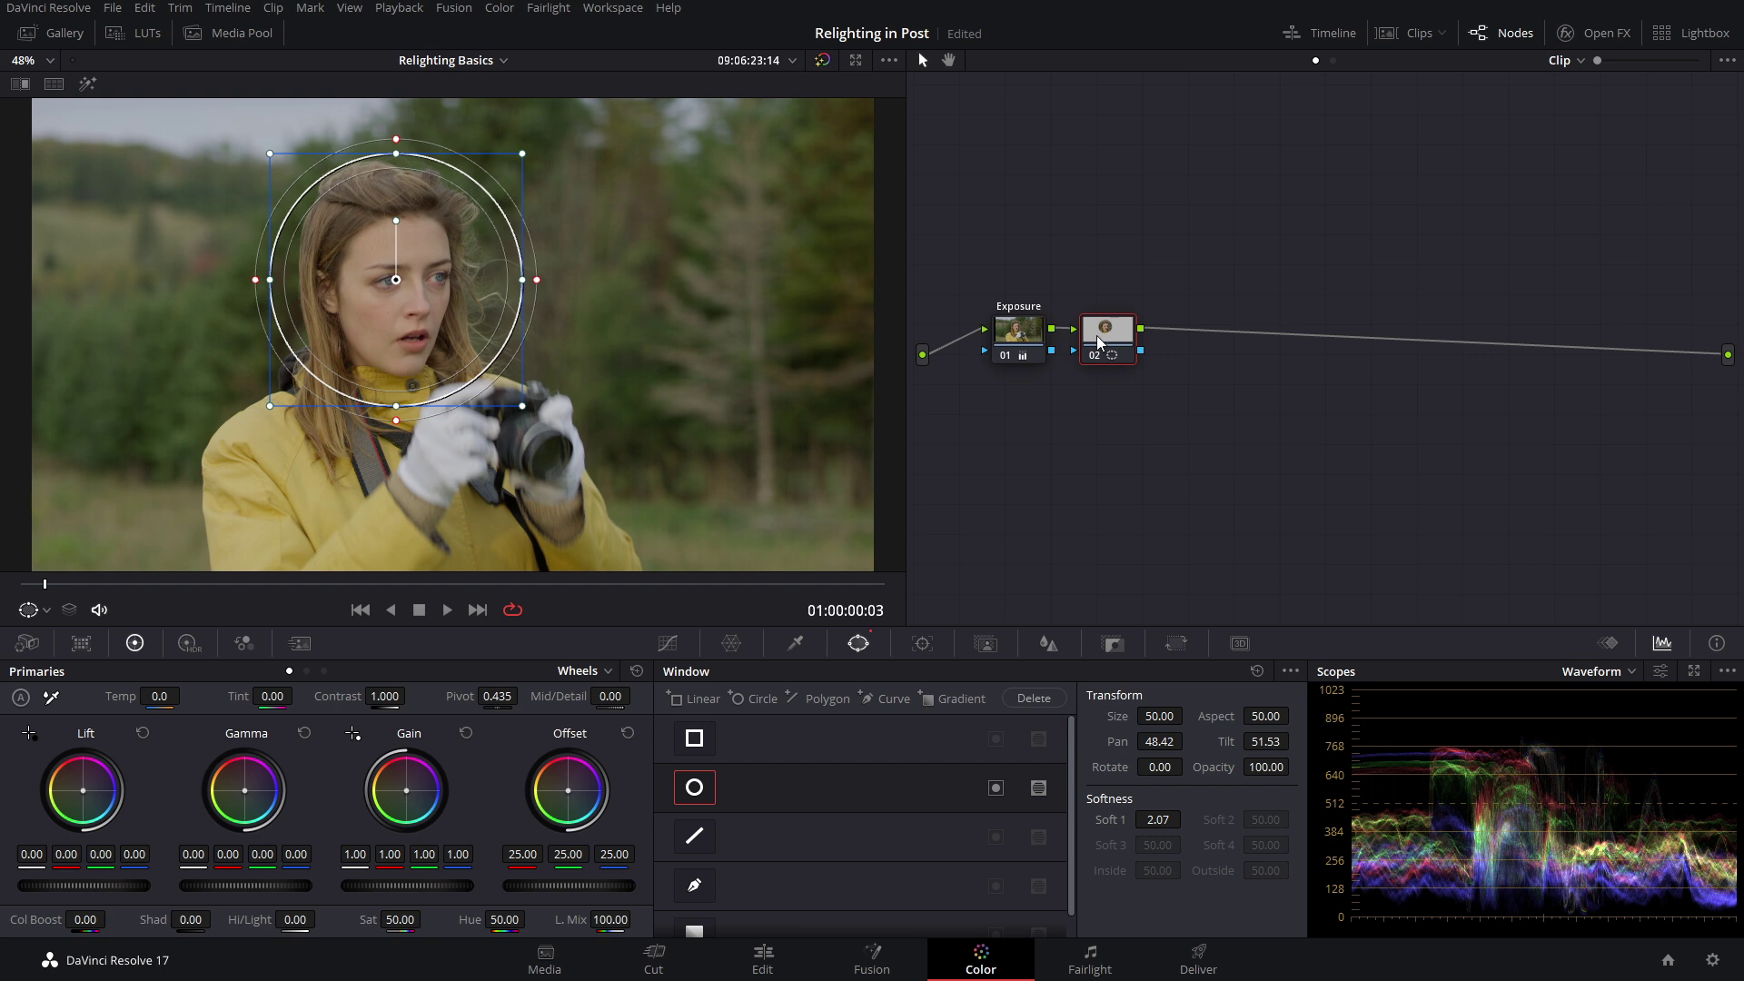
Step: Shape the circle into a tall ellipse over her face and upper body, then invert it
{"action": "left_click", "coordinate": [87, 84]}
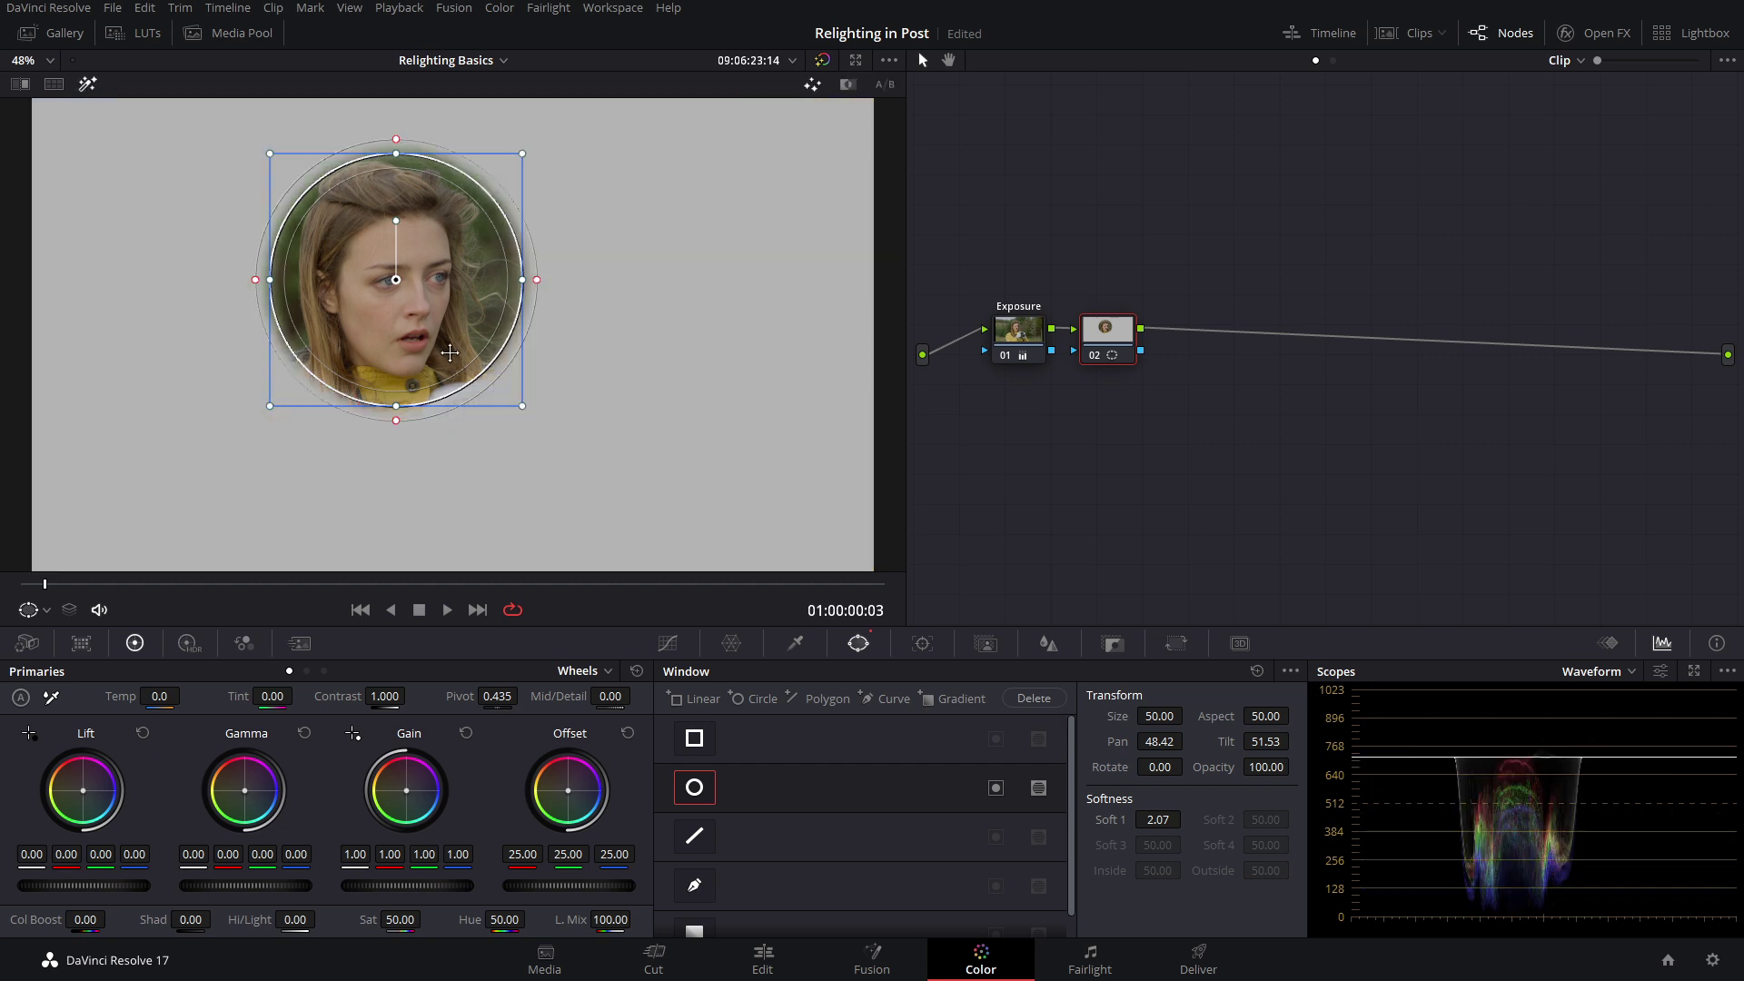
{"action": "left_click_drag", "start_coordinate": [269, 289], "coordinate": [304, 288]}
{"action": "left_click_drag", "start_coordinate": [407, 272], "coordinate": [399, 287]}
{"action": "left_click_drag", "start_coordinate": [389, 427], "coordinate": [389, 506]}
{"action": "left_click_drag", "start_coordinate": [393, 295], "coordinate": [391, 348]}
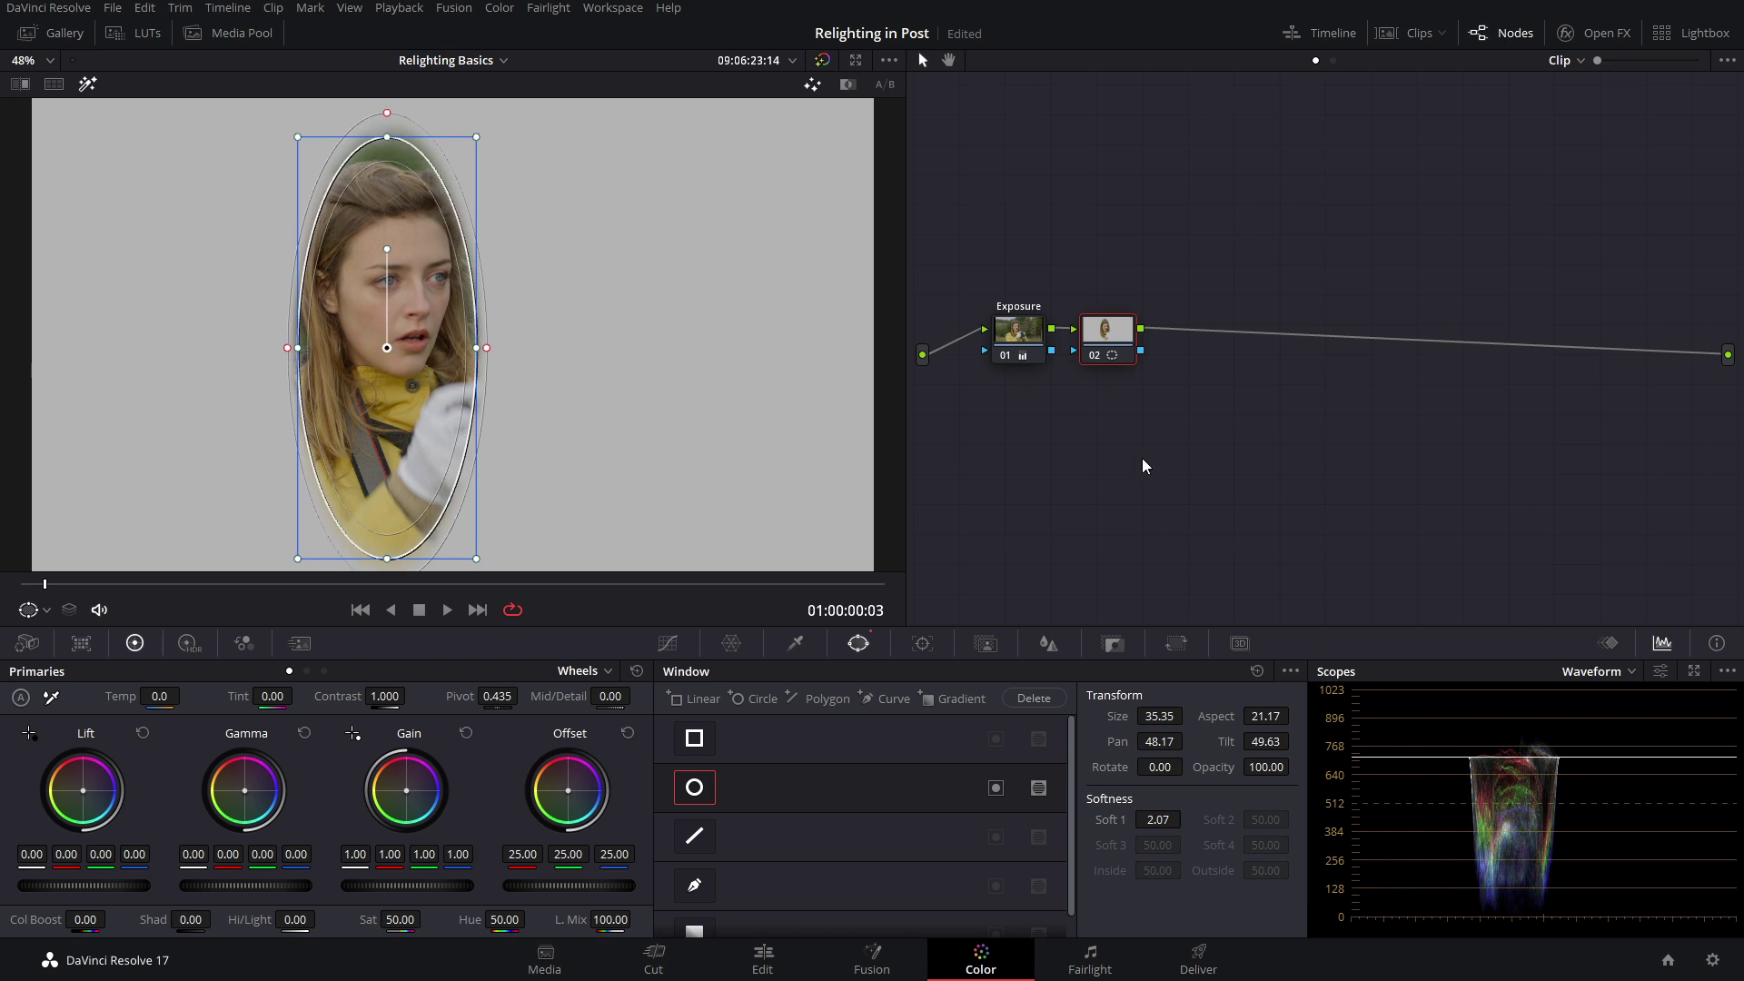
{"action": "left_click", "coordinate": [88, 83]}
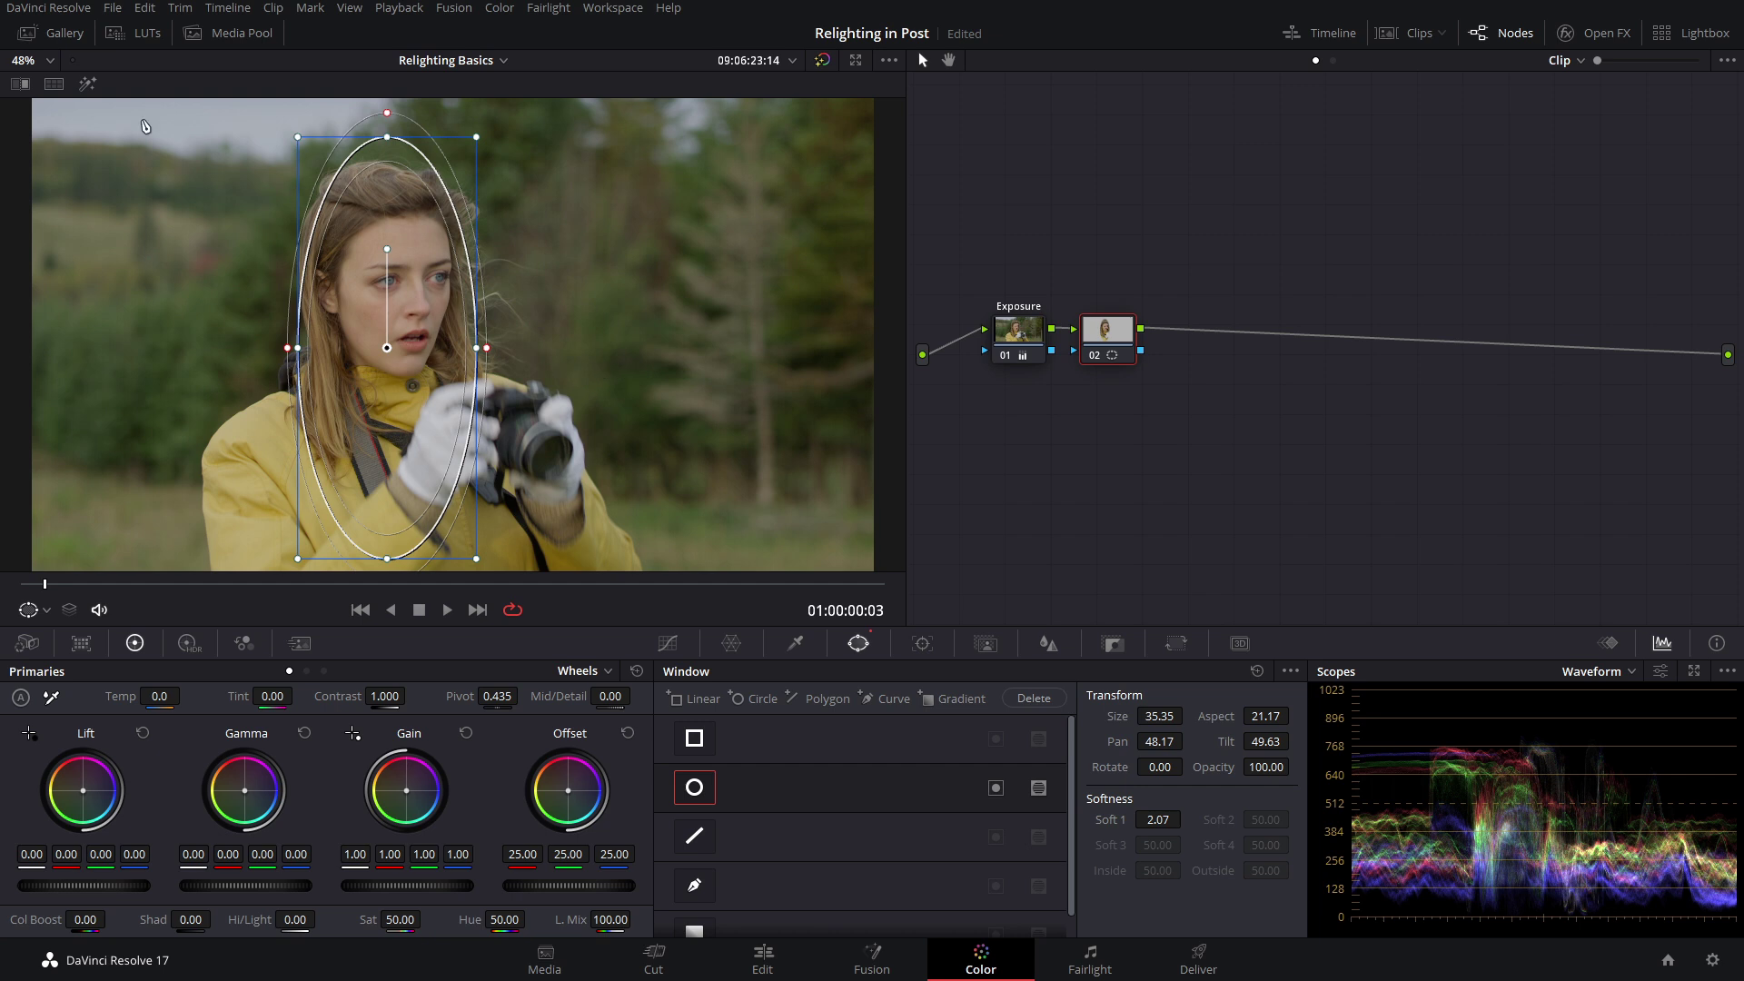
{"action": "left_click", "coordinate": [996, 788]}
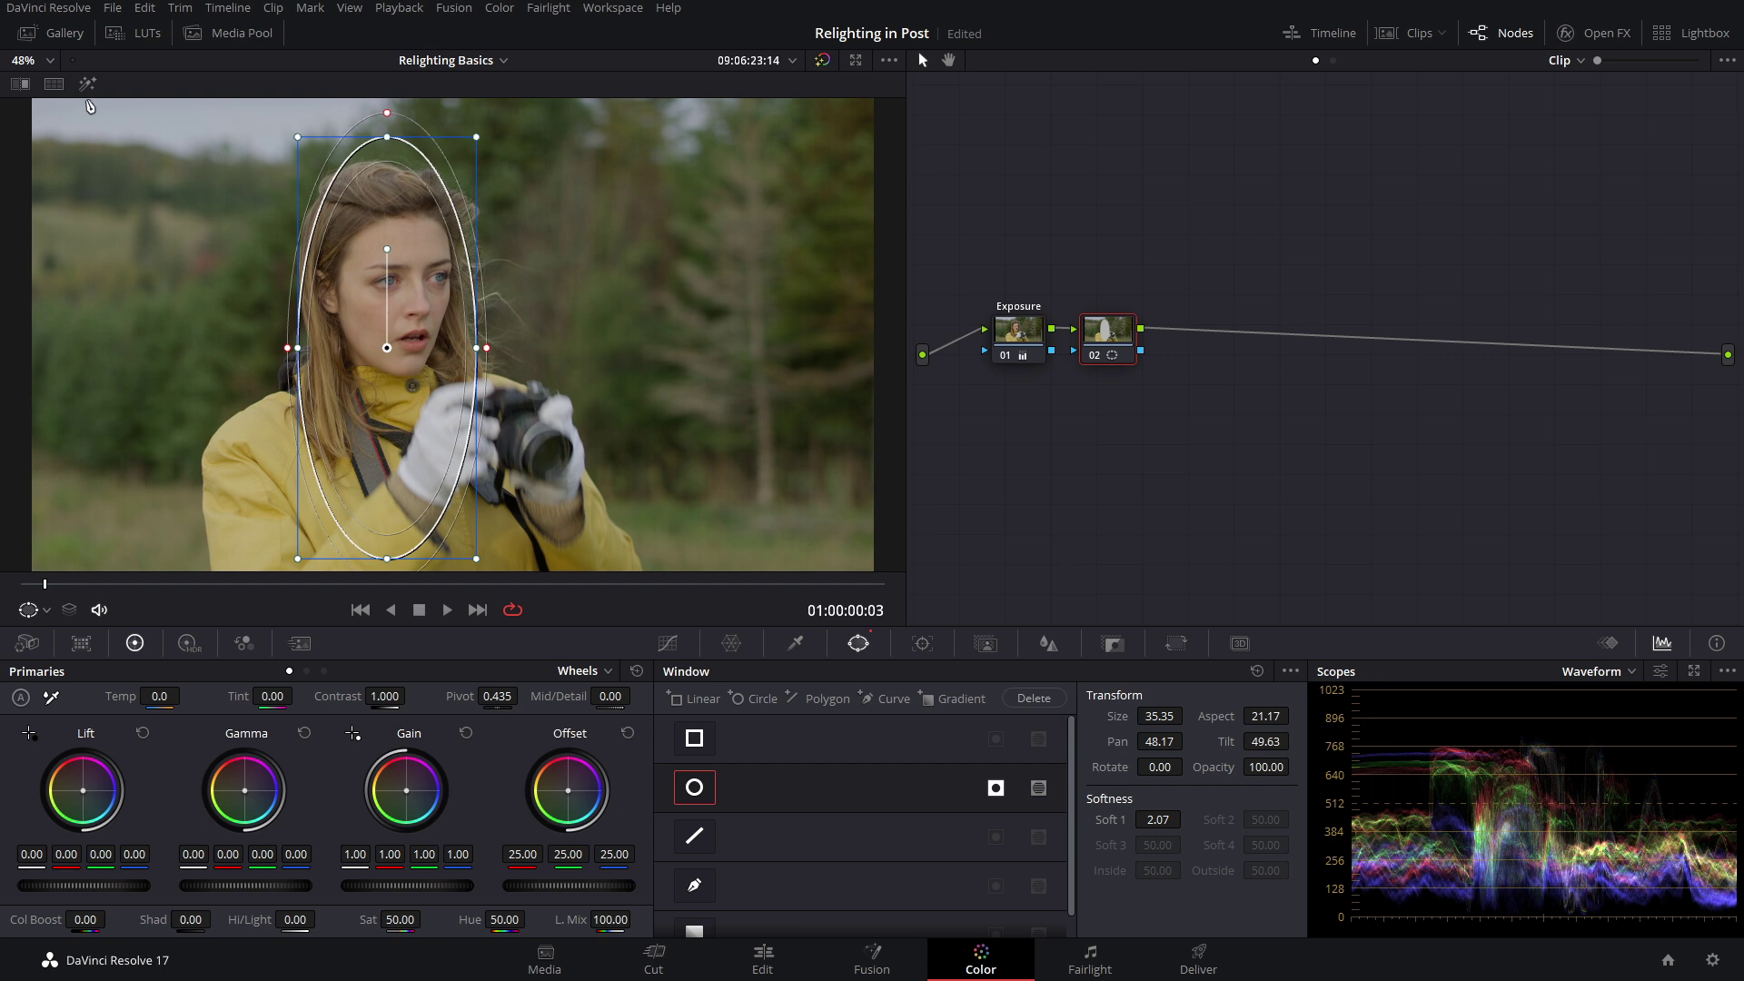
Step: Check the inverted window's matte in highlight view, then show the Curves palette
{"action": "left_click", "coordinate": [87, 84]}
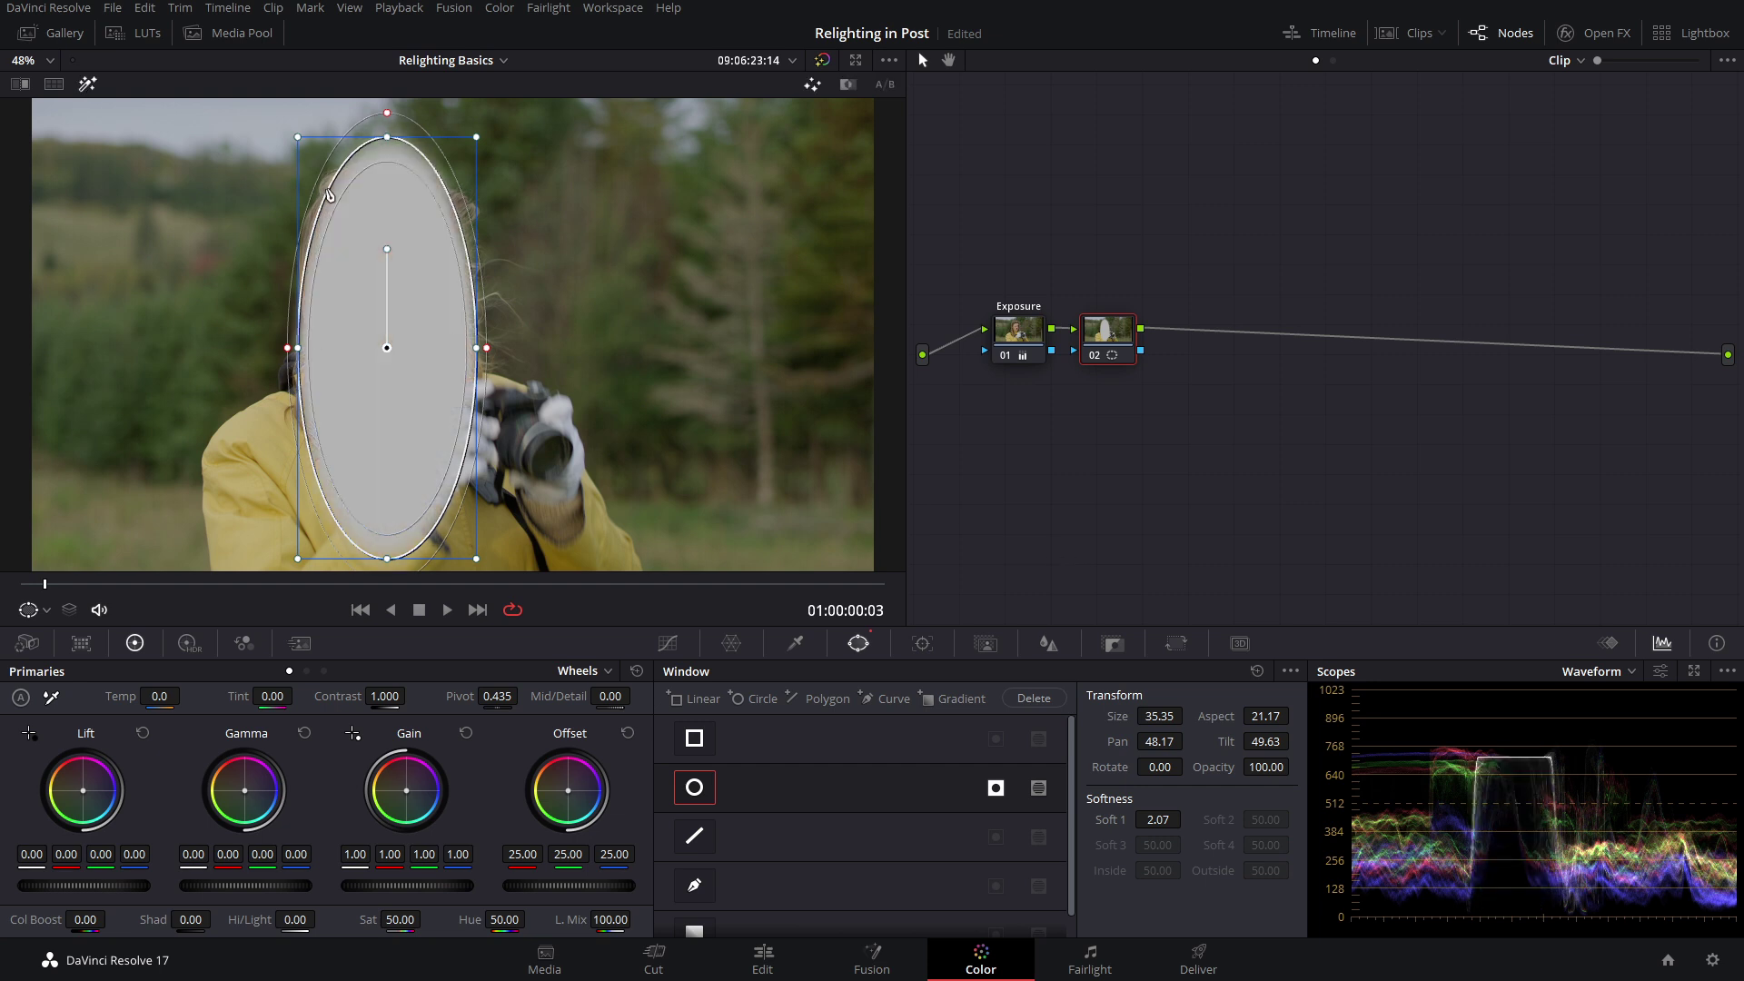
{"action": "key", "text": "shift+h"}
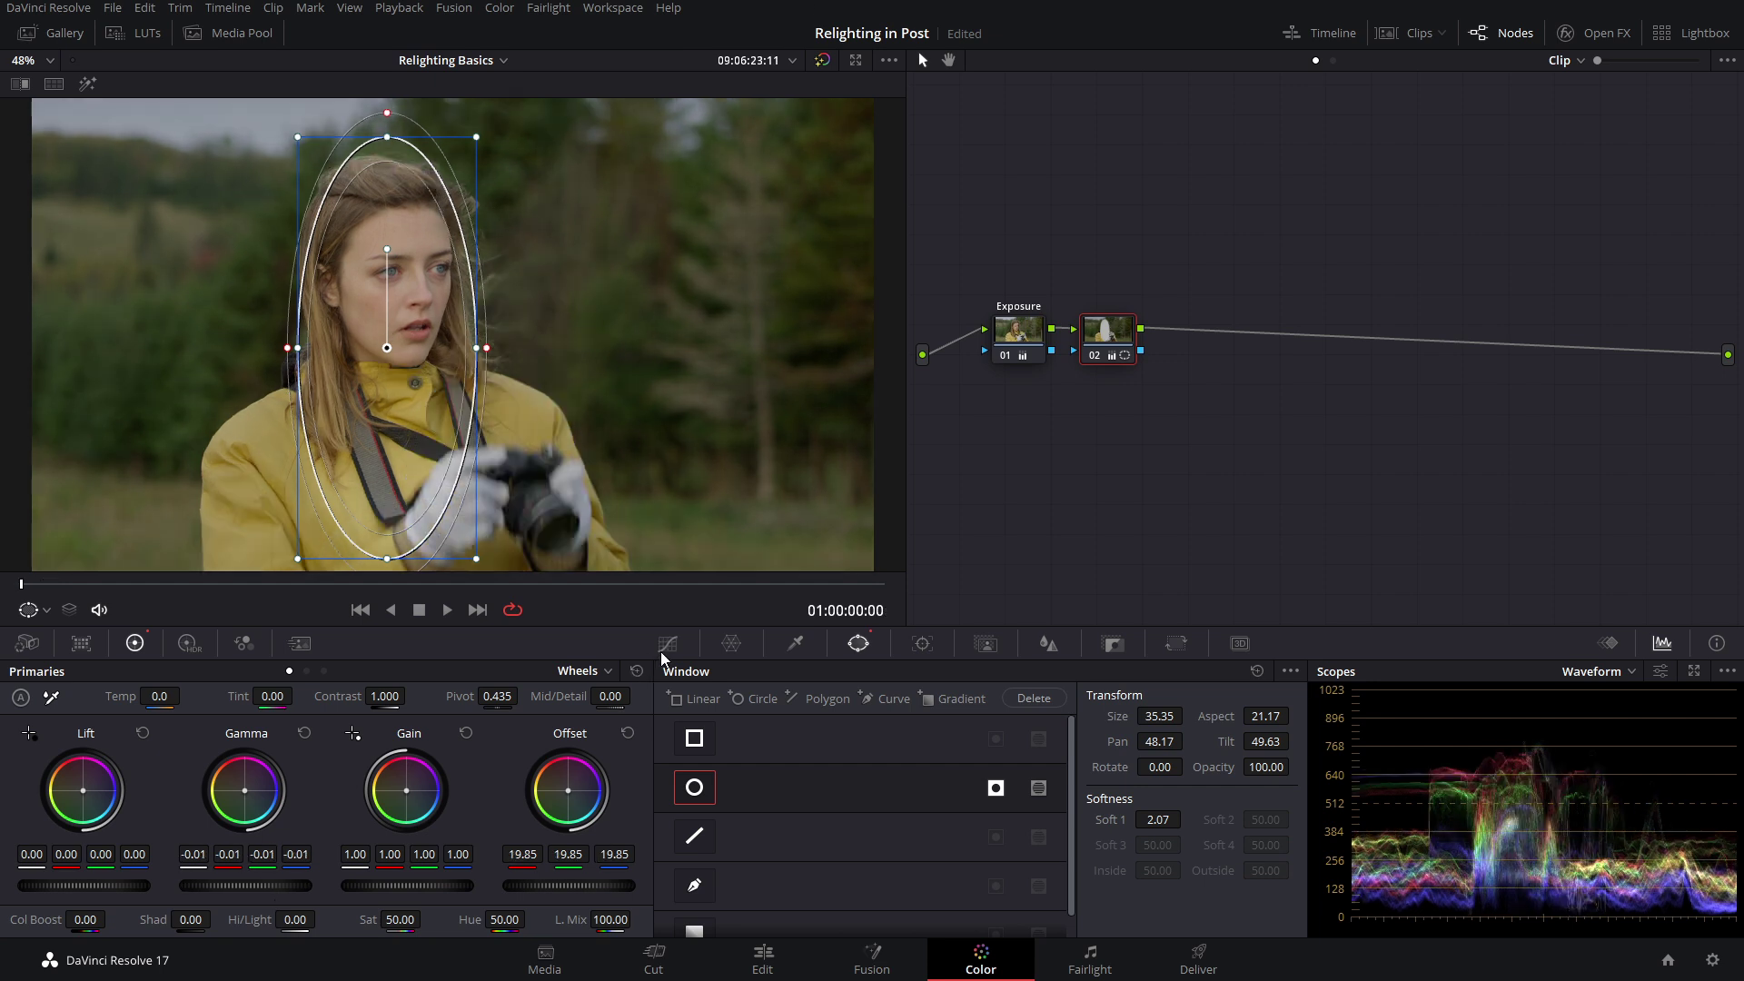
{"action": "left_click", "coordinate": [662, 649]}
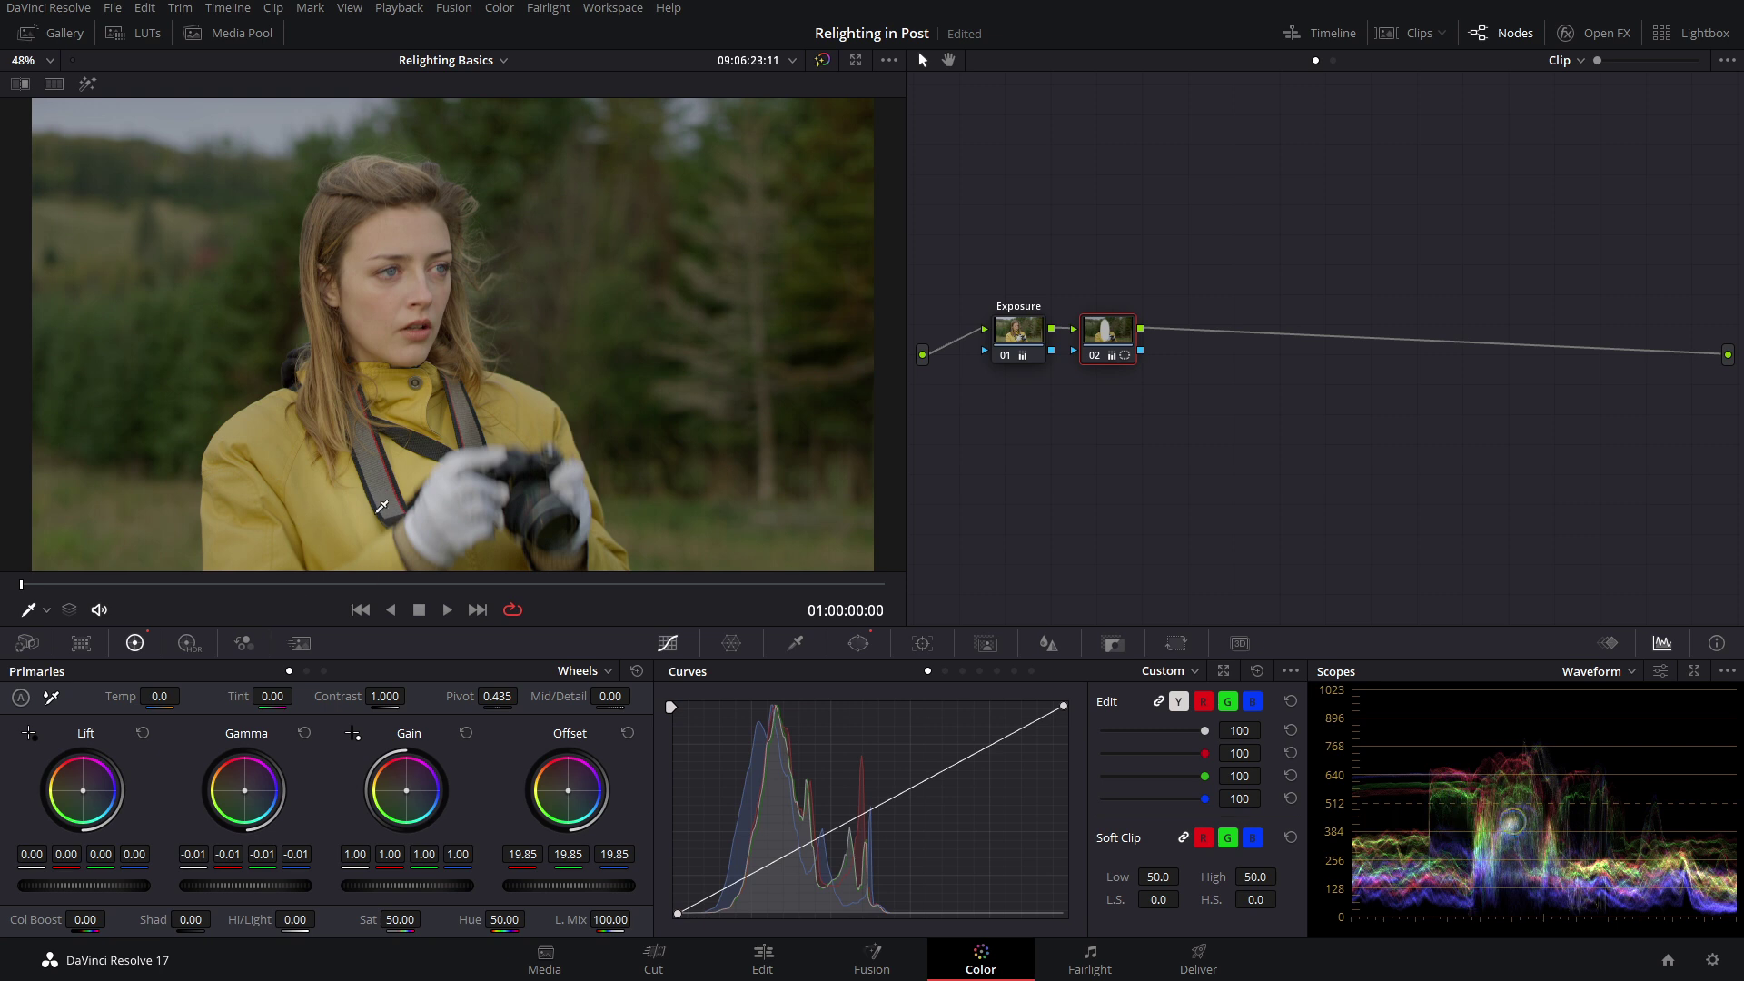
Step: Raise the circle window's Soft 1 to about 15.9 and toggle node 02 to compare
{"action": "left_click", "coordinate": [319, 552]}
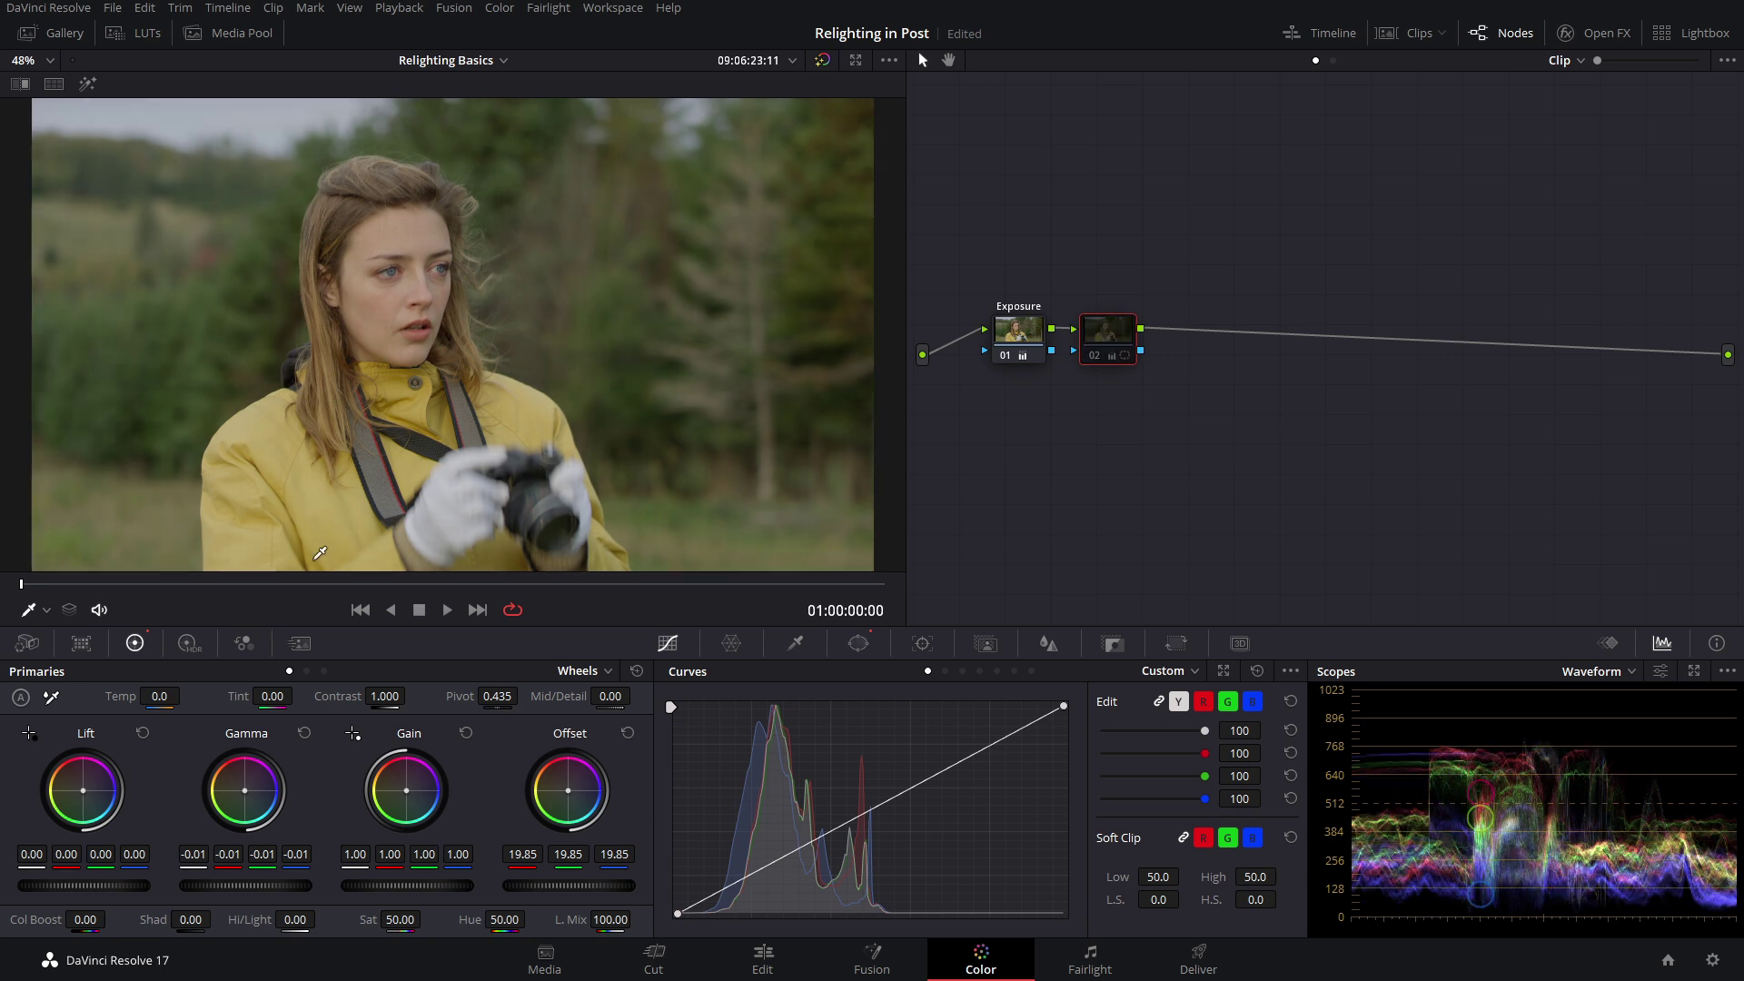
{"action": "left_click", "coordinate": [325, 534]}
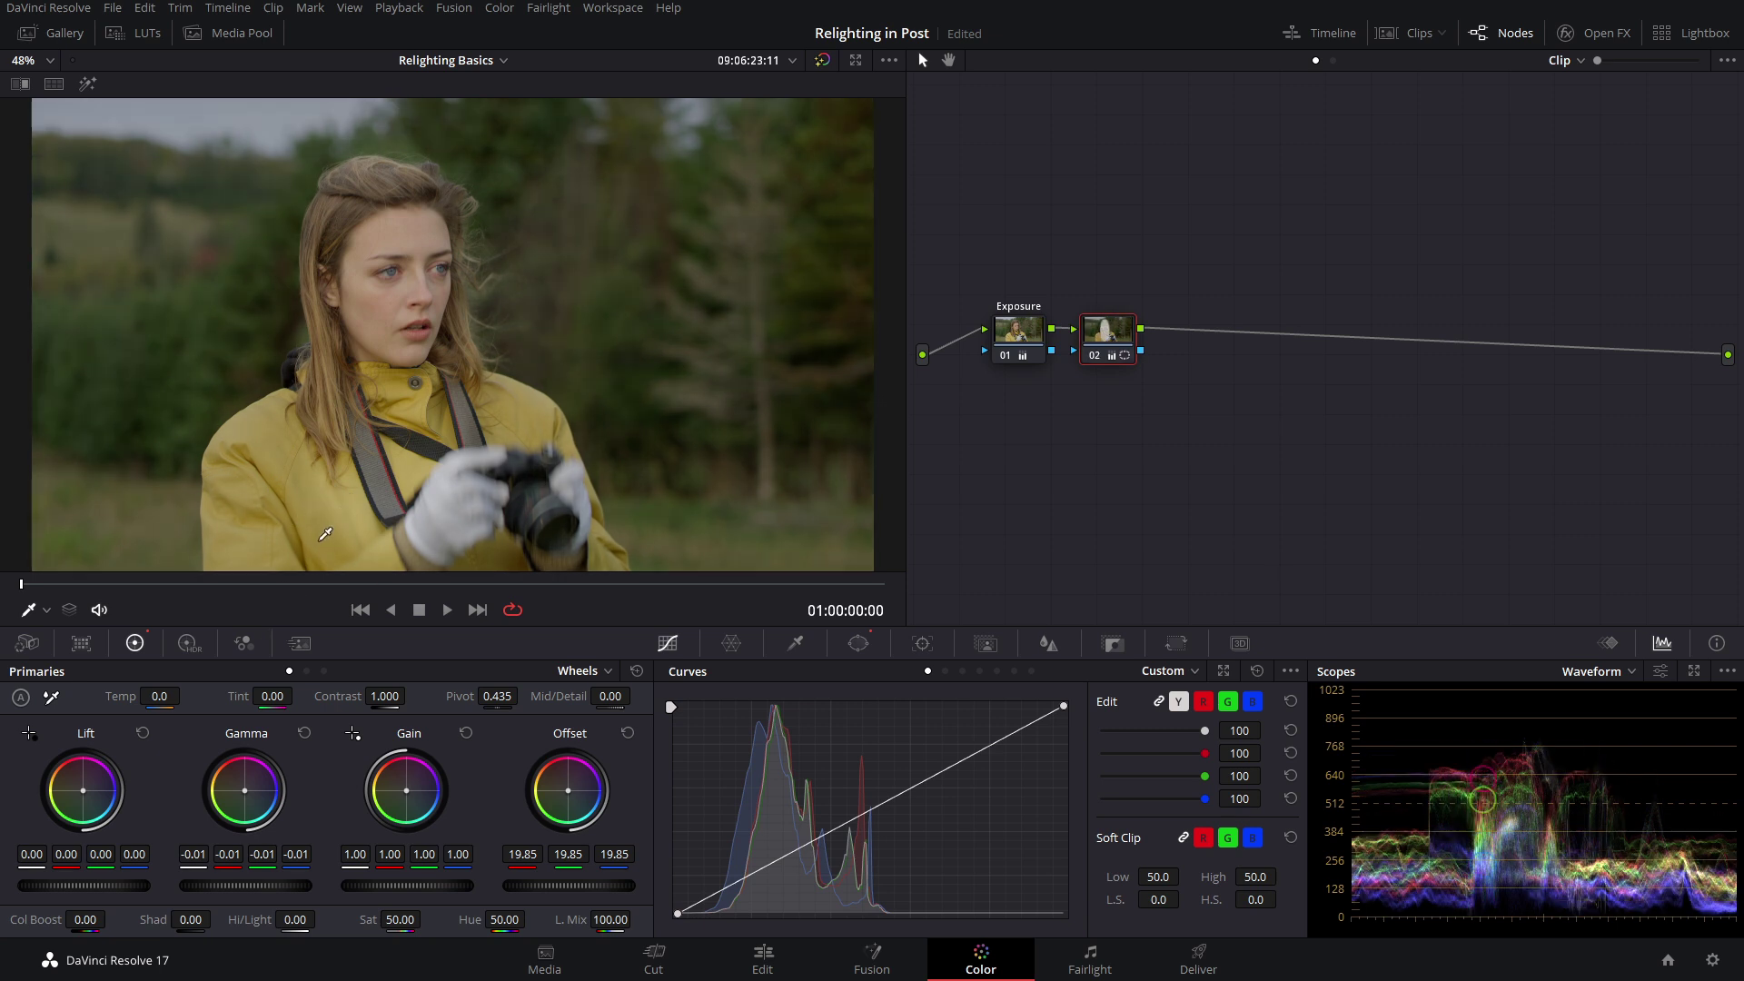
{"action": "left_click", "coordinate": [870, 647]}
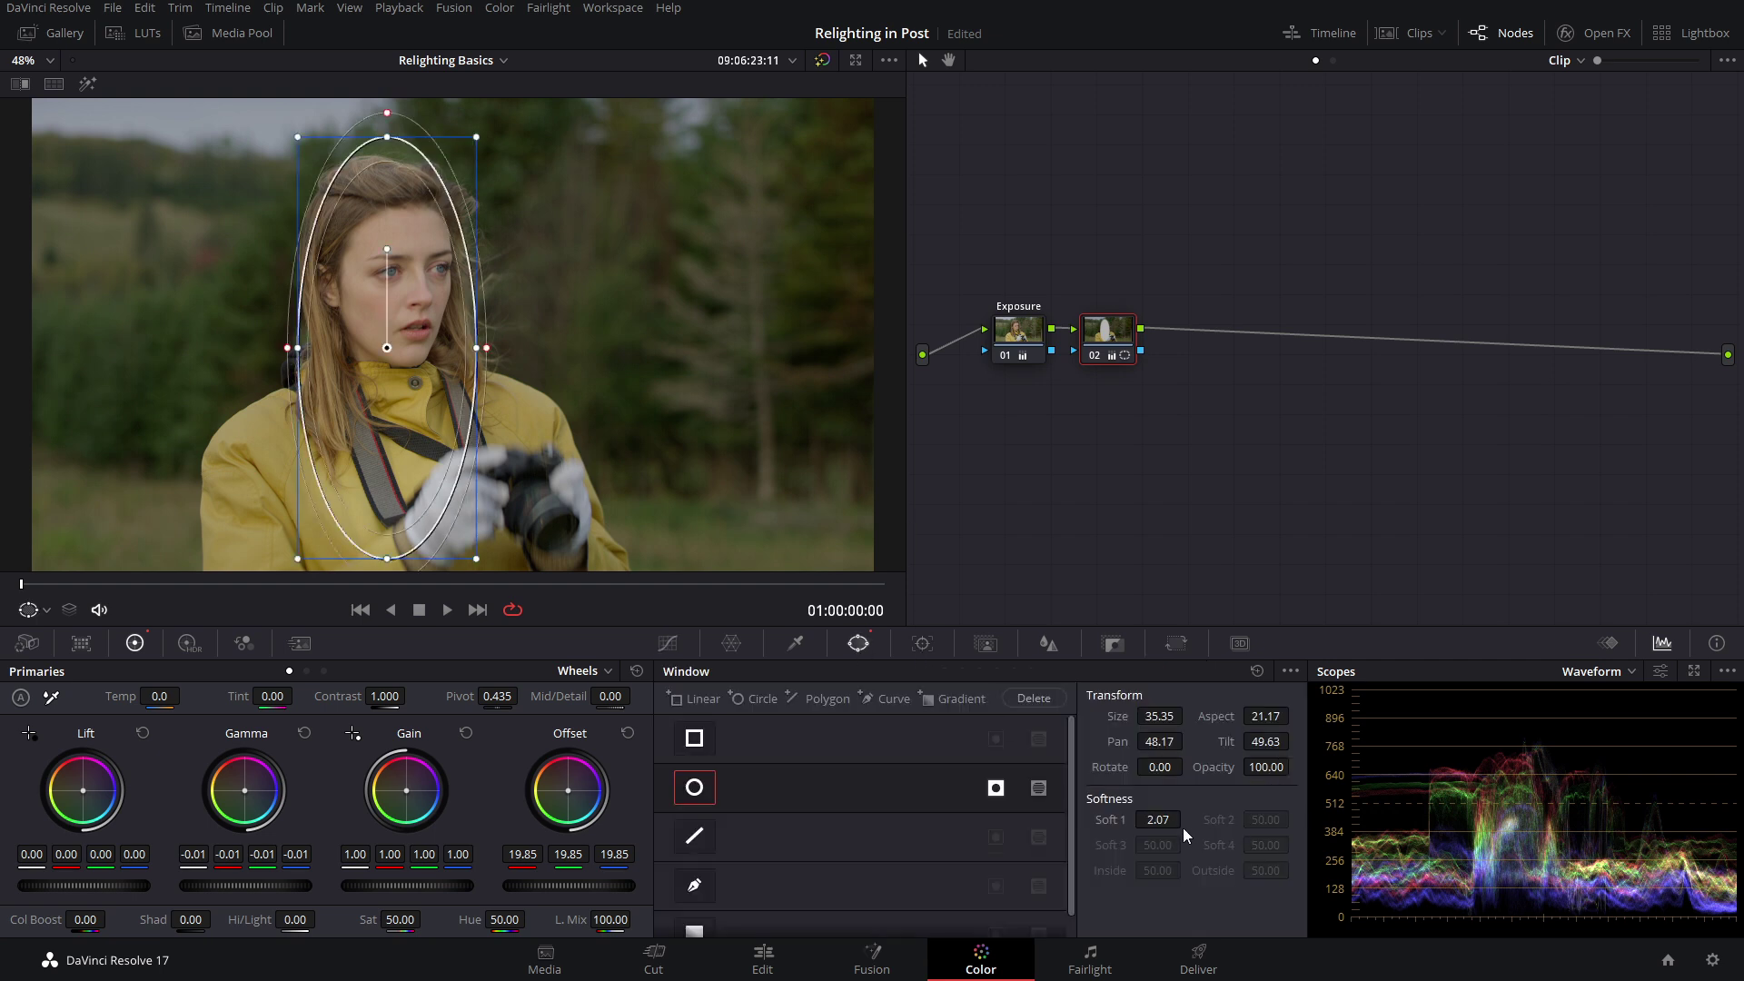
{"action": "mouse_move", "coordinate": [1156, 820]}
{"action": "left_mouse_down"}
{"action": "mouse_move", "coordinate": [1186, 818]}
{"action": "mouse_move", "coordinate": [1154, 818]}
{"action": "left_mouse_up"}
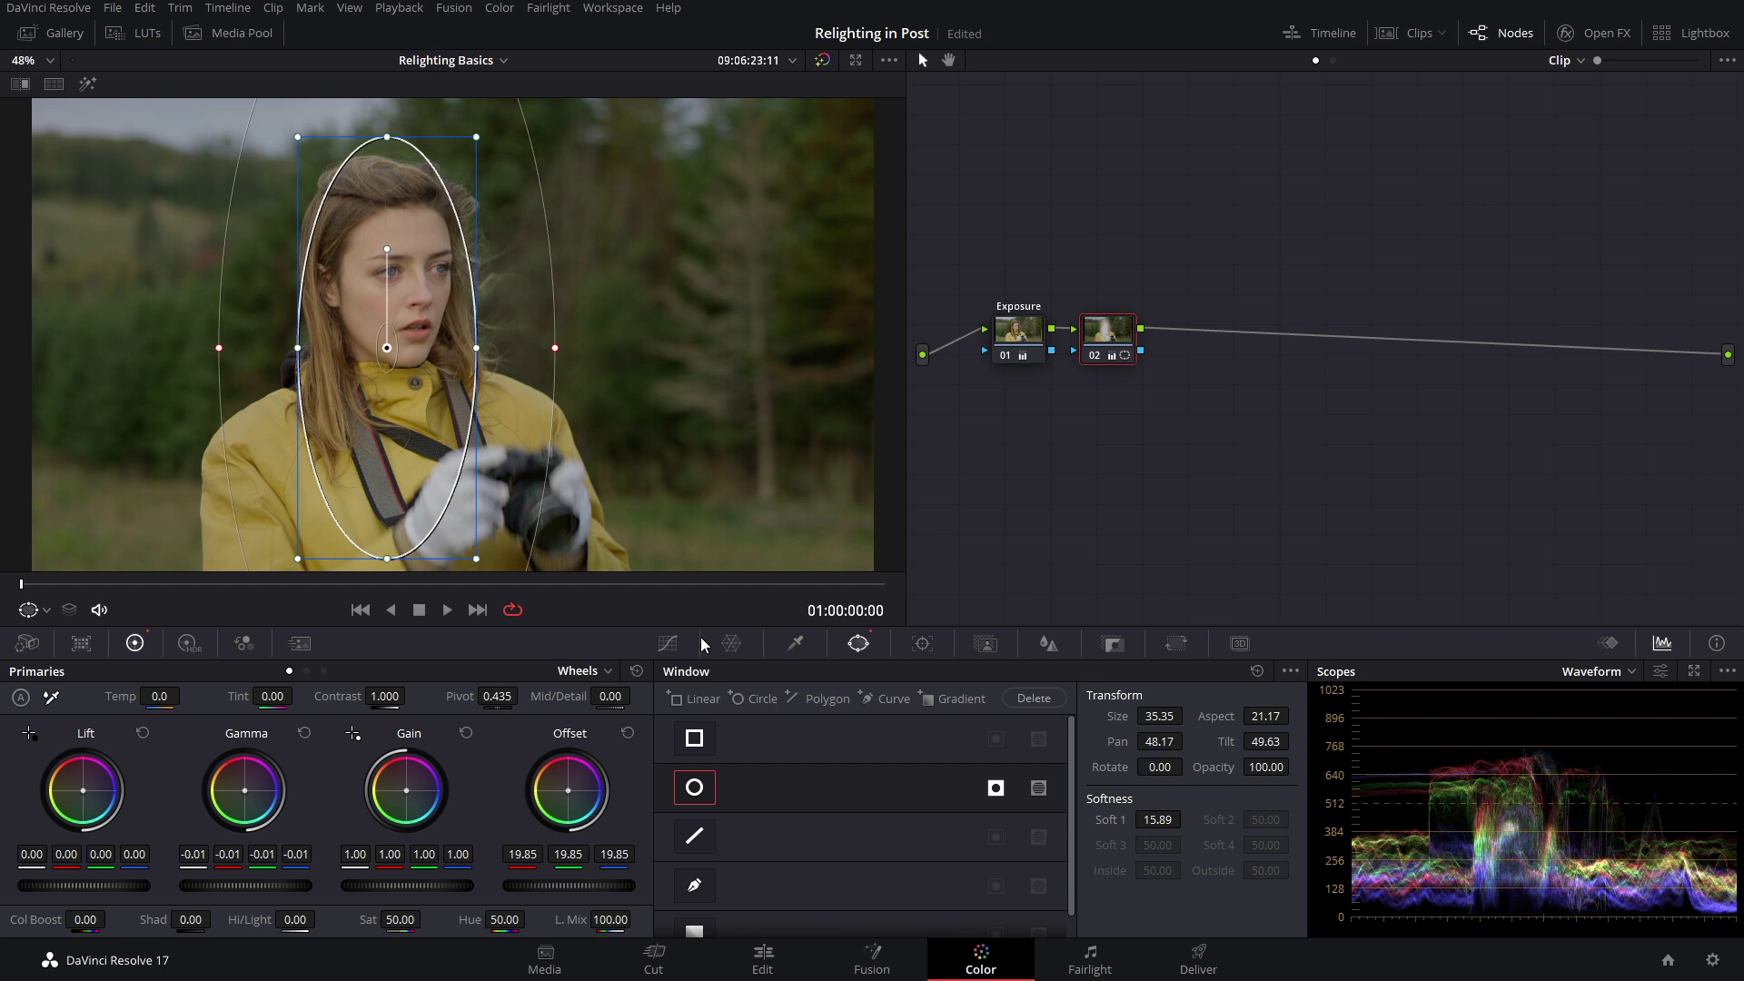
{"action": "left_click", "coordinate": [667, 643]}
{"action": "key", "text": "ctrl+d"}
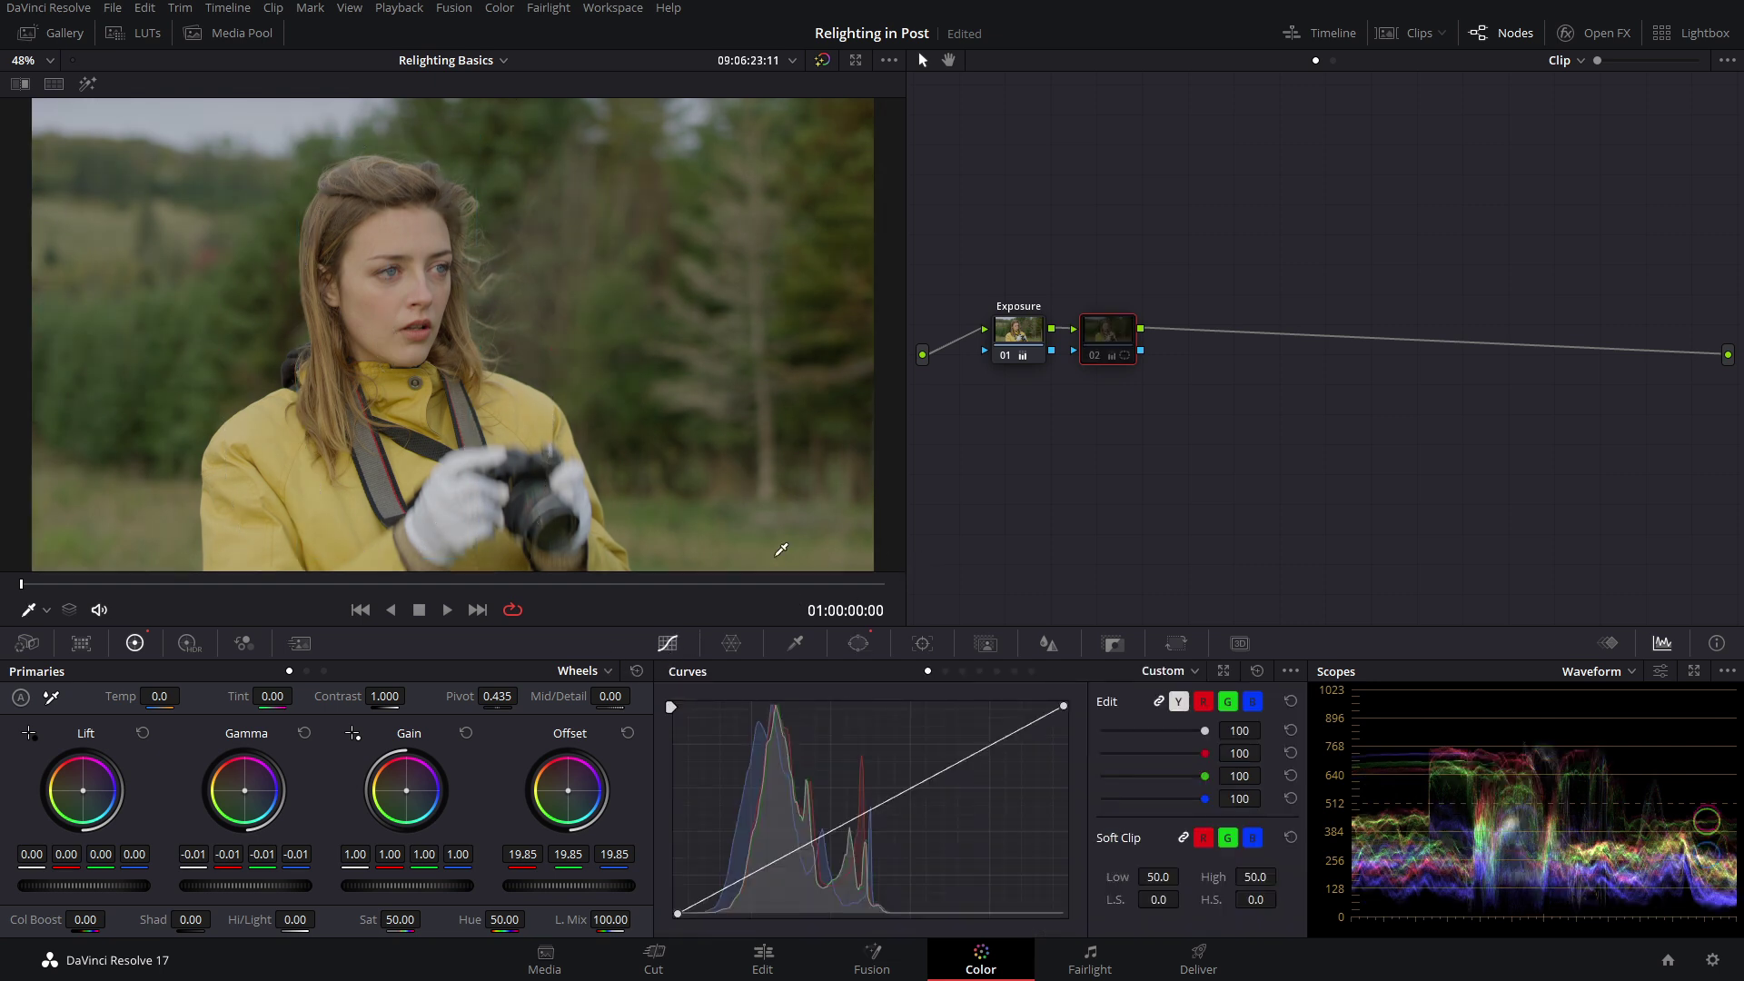
{"action": "key", "text": "ctrl+d"}
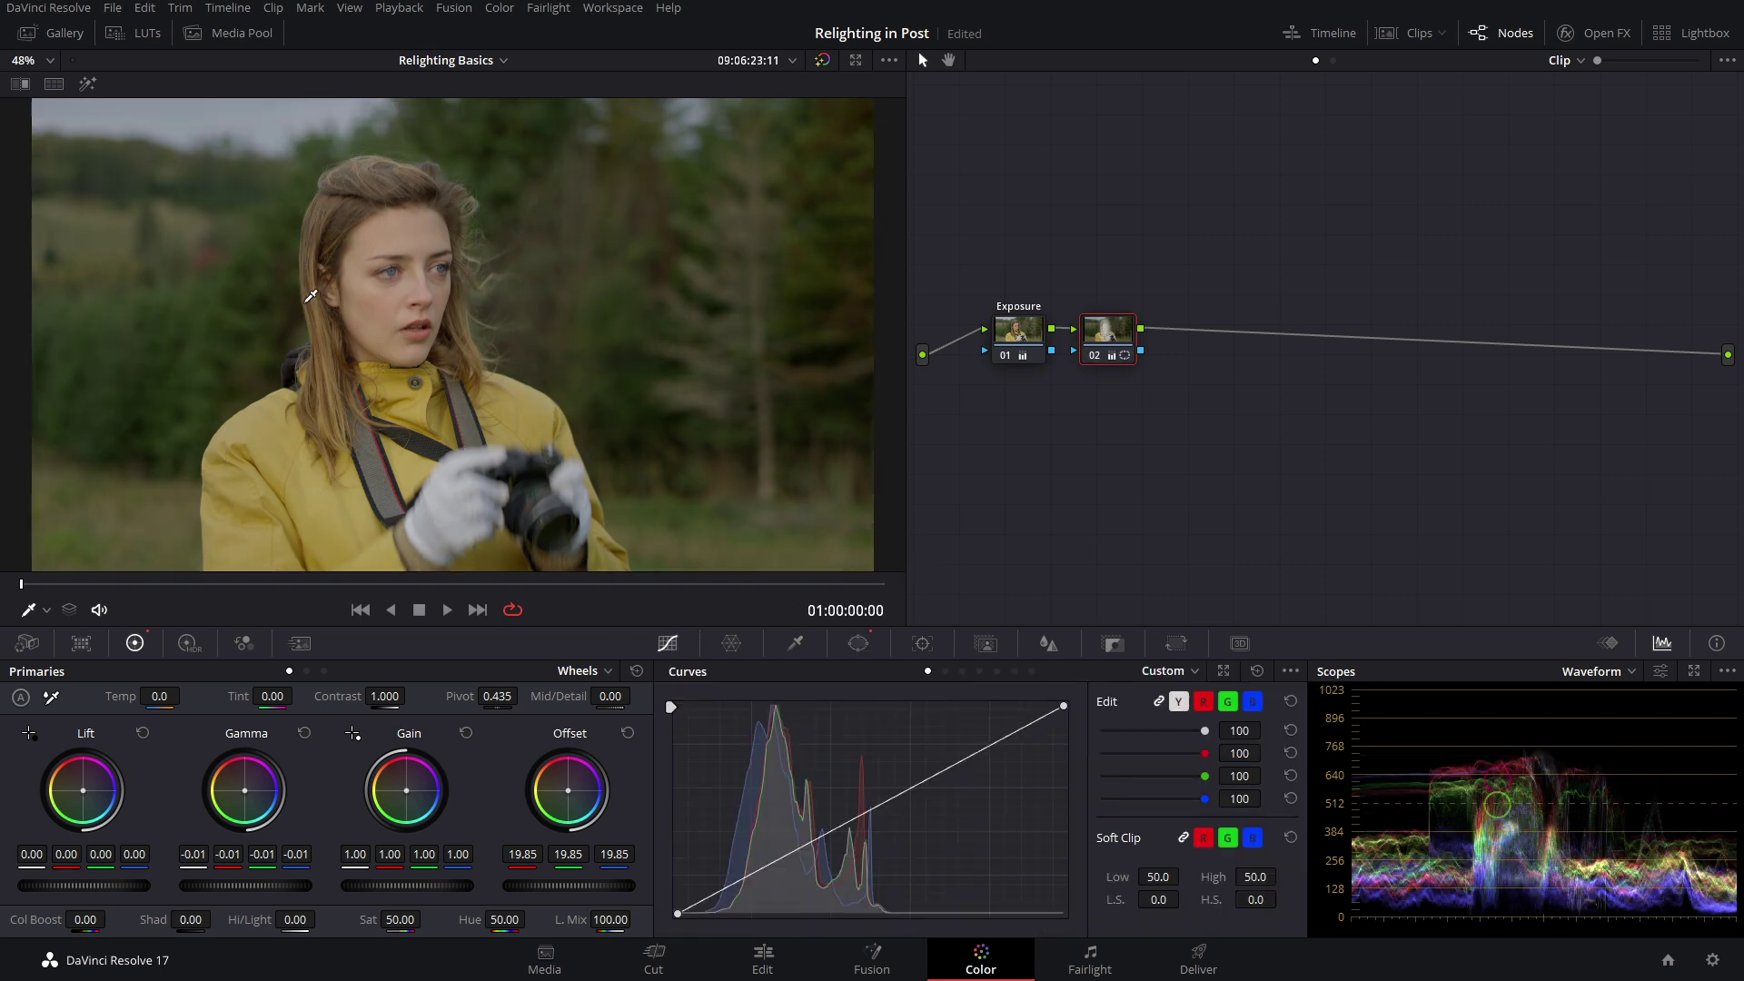
{"action": "key", "text": "ctrl+d"}
{"action": "key", "text": "ctrl+d"}
{"action": "left_click", "coordinate": [858, 643]}
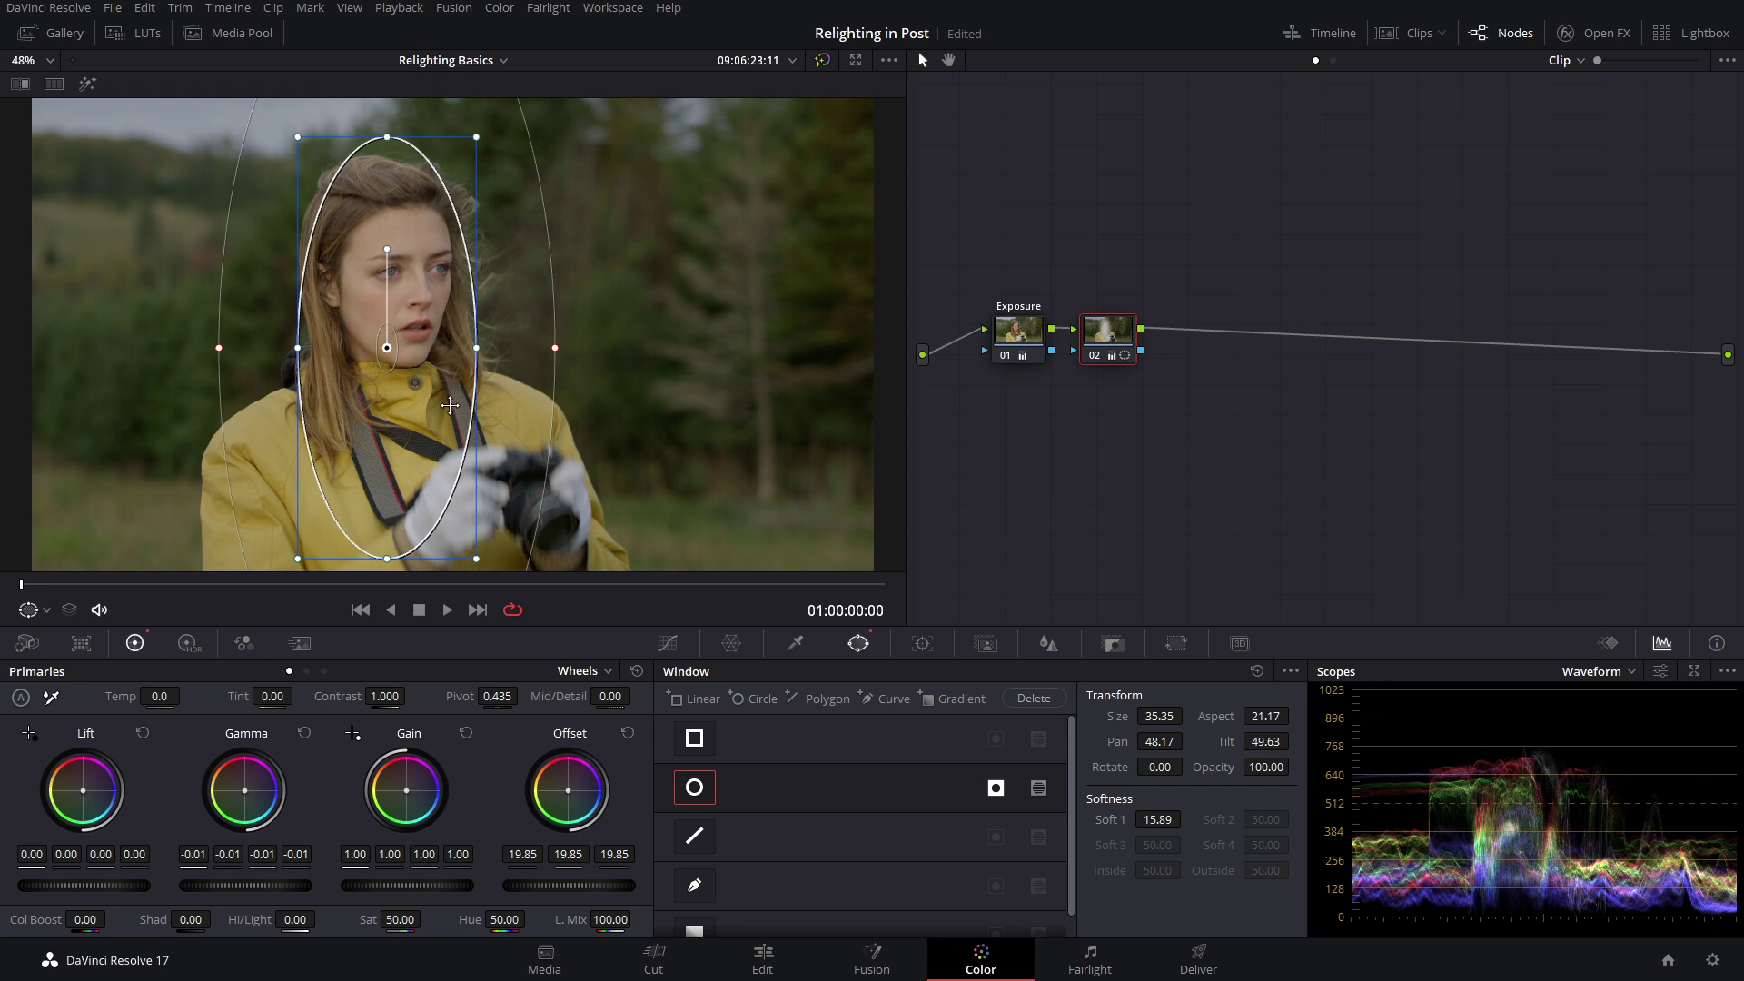
Step: Save the window as the 'Face Relight' preset and move to the man's clip
{"action": "left_click", "coordinate": [1285, 673]}
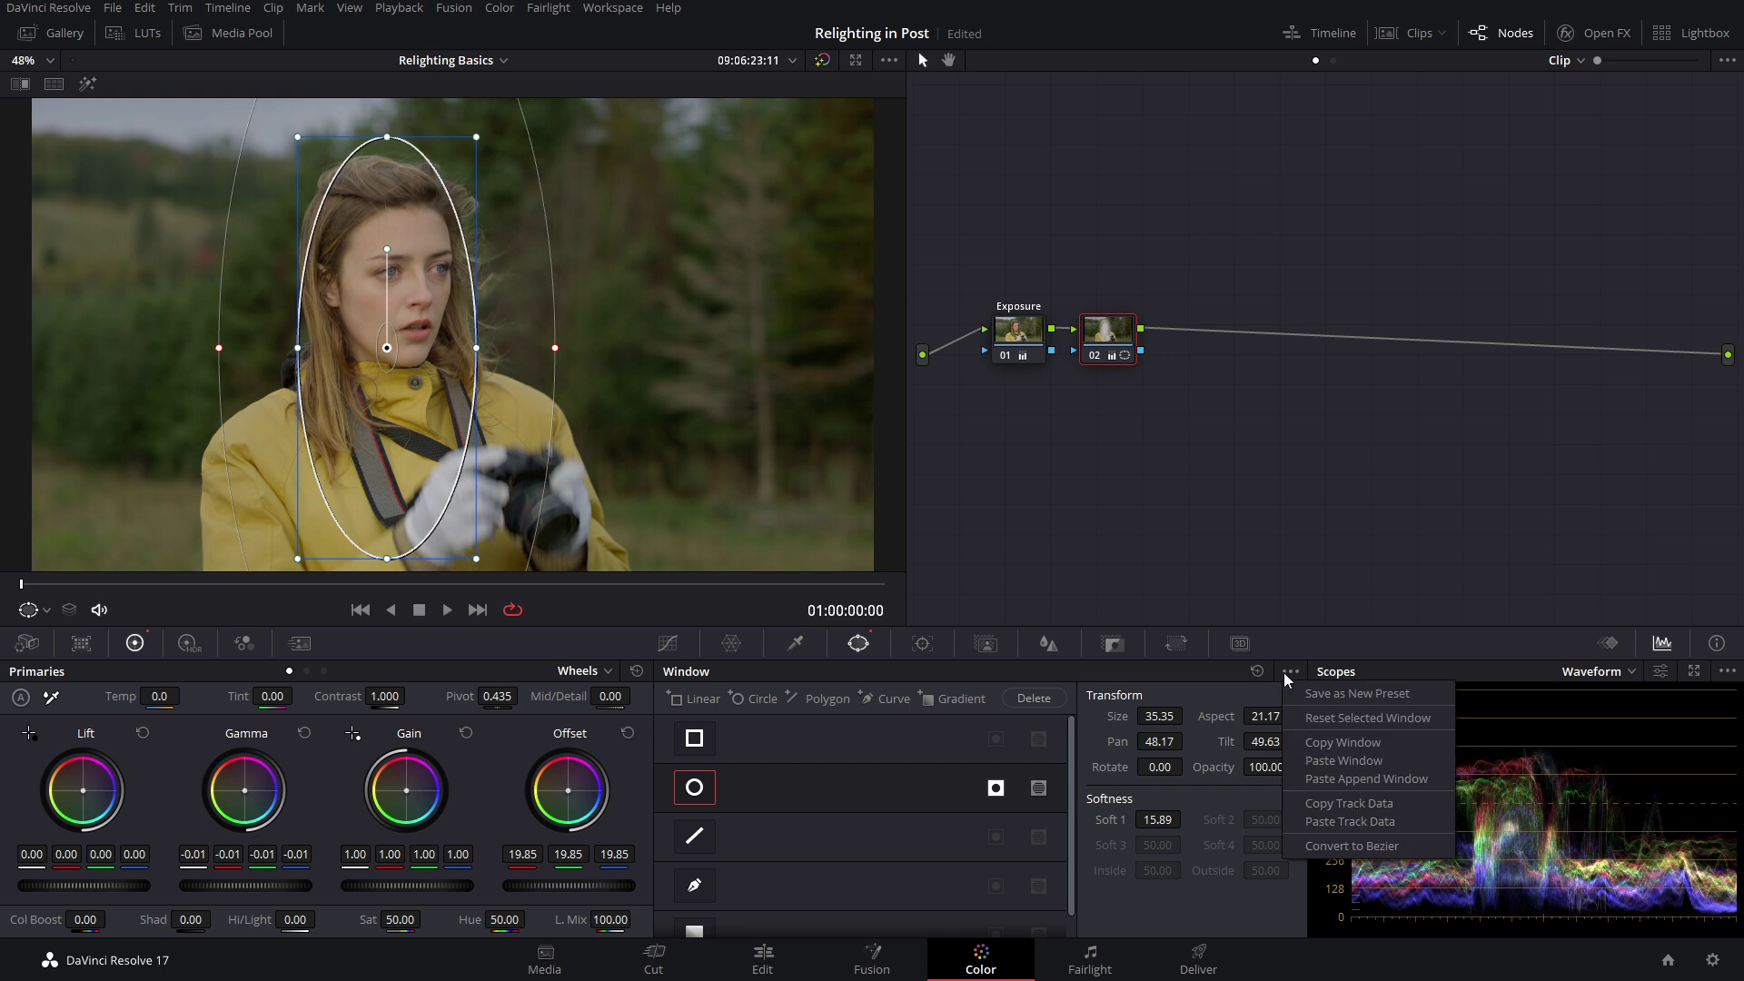
{"action": "left_click", "coordinate": [1329, 692]}
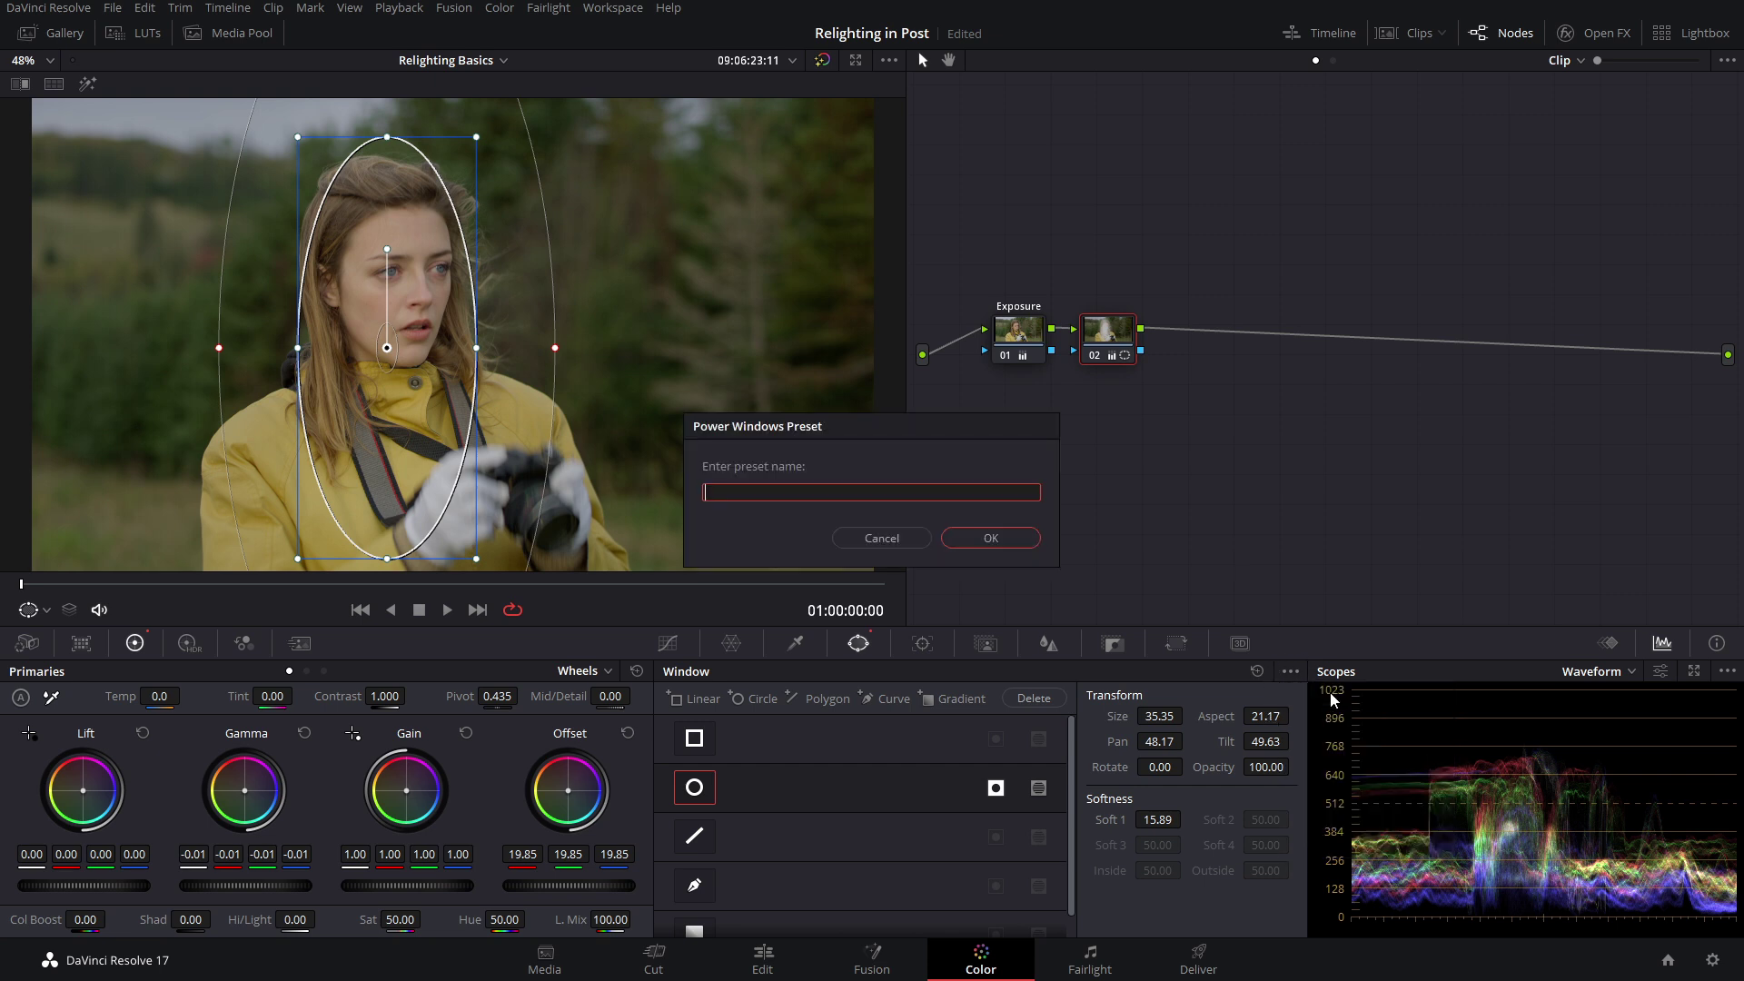
{"action": "type", "text": "Face Relight"}
{"action": "left_click", "coordinate": [1006, 534]}
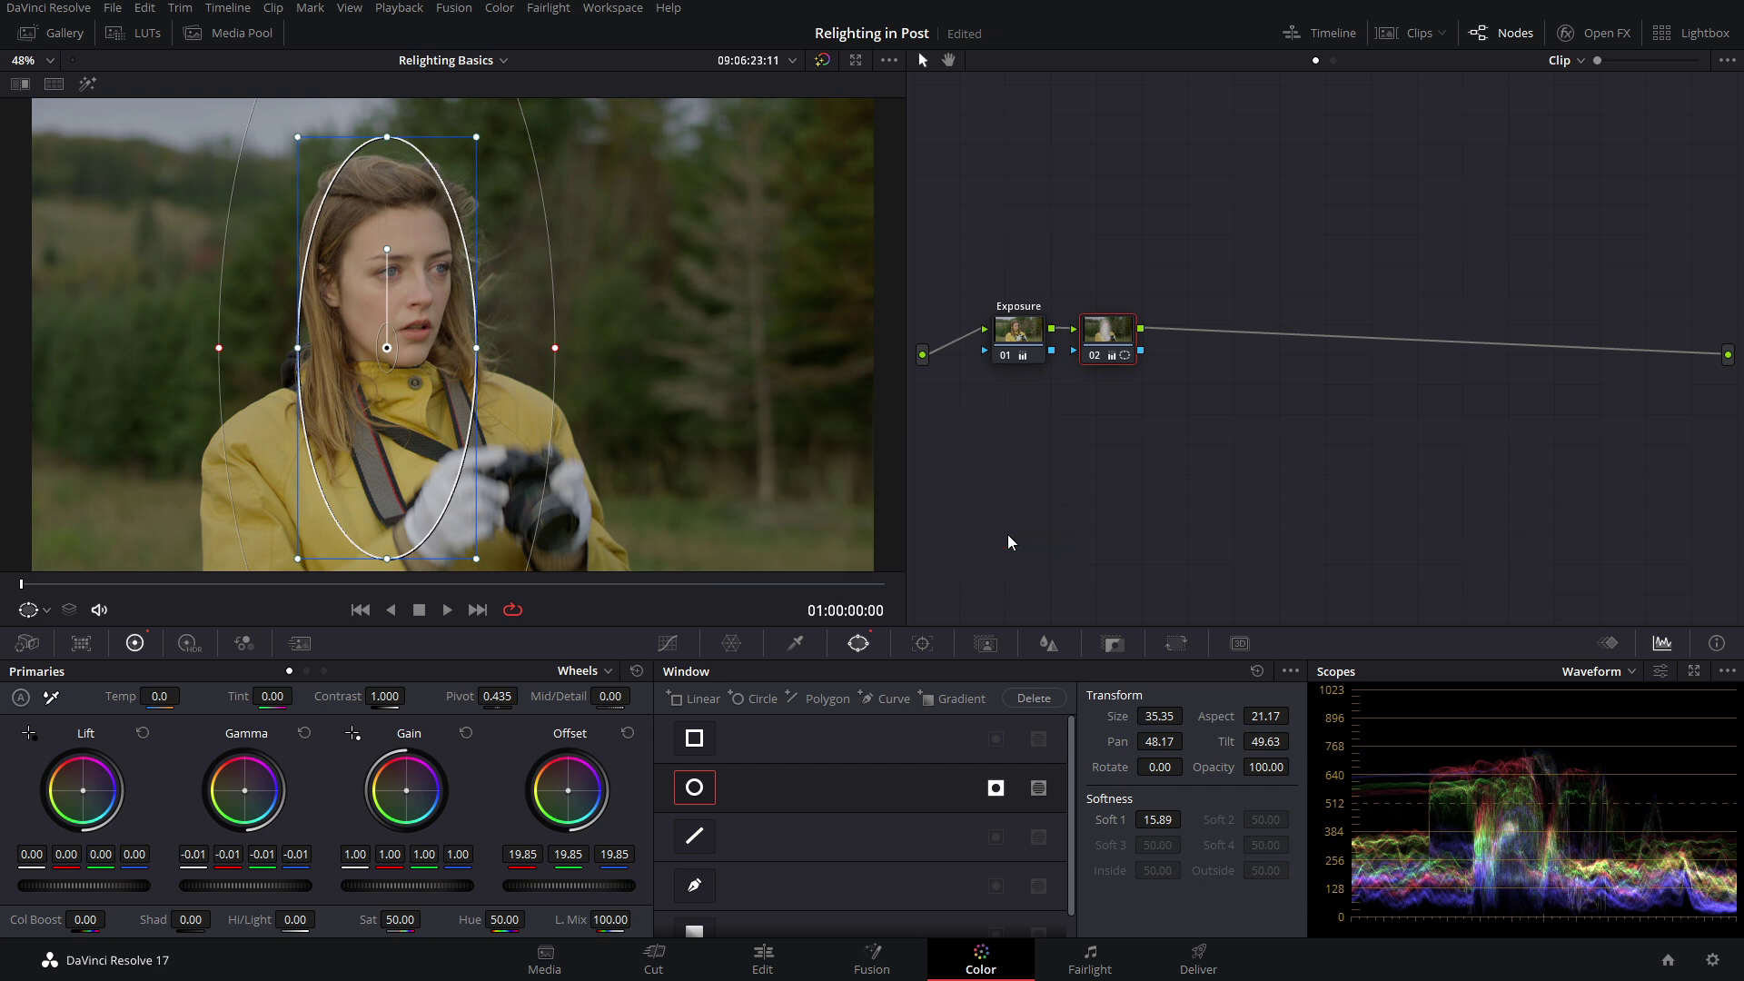
{"action": "key", "text": "Down"}
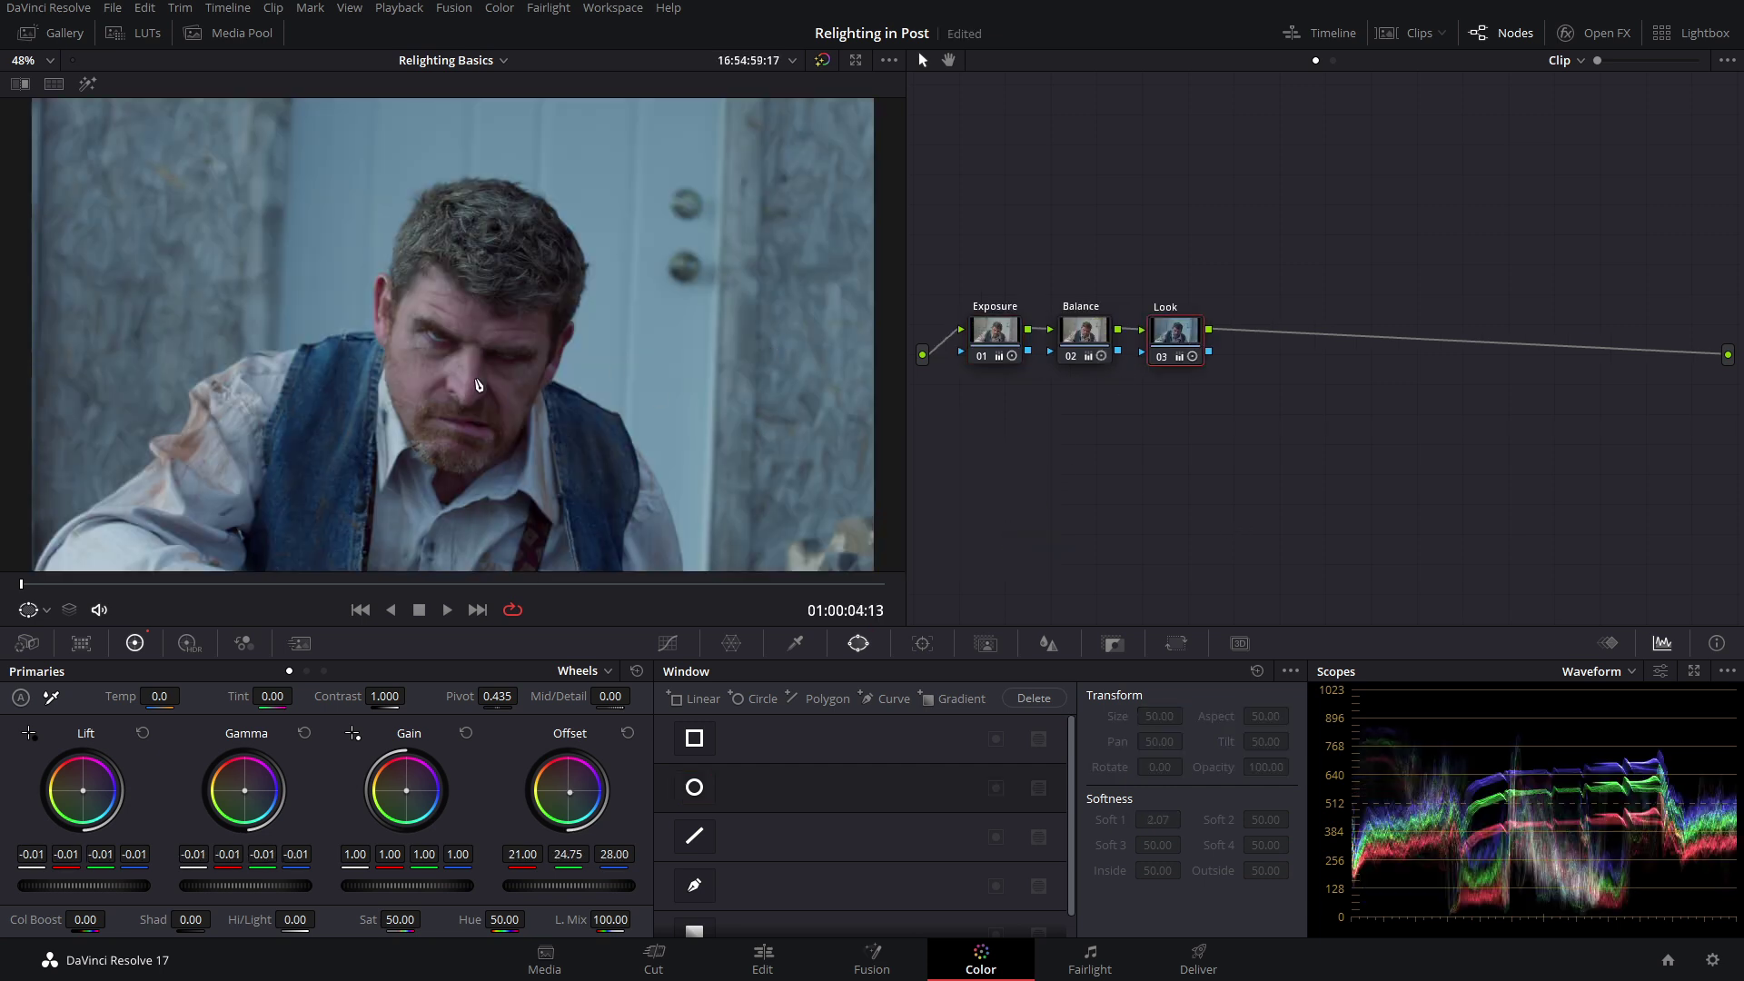
Step: Add serial node 04 with the Face Relight window moved onto the man's face
{"action": "key", "text": "alt+s"}
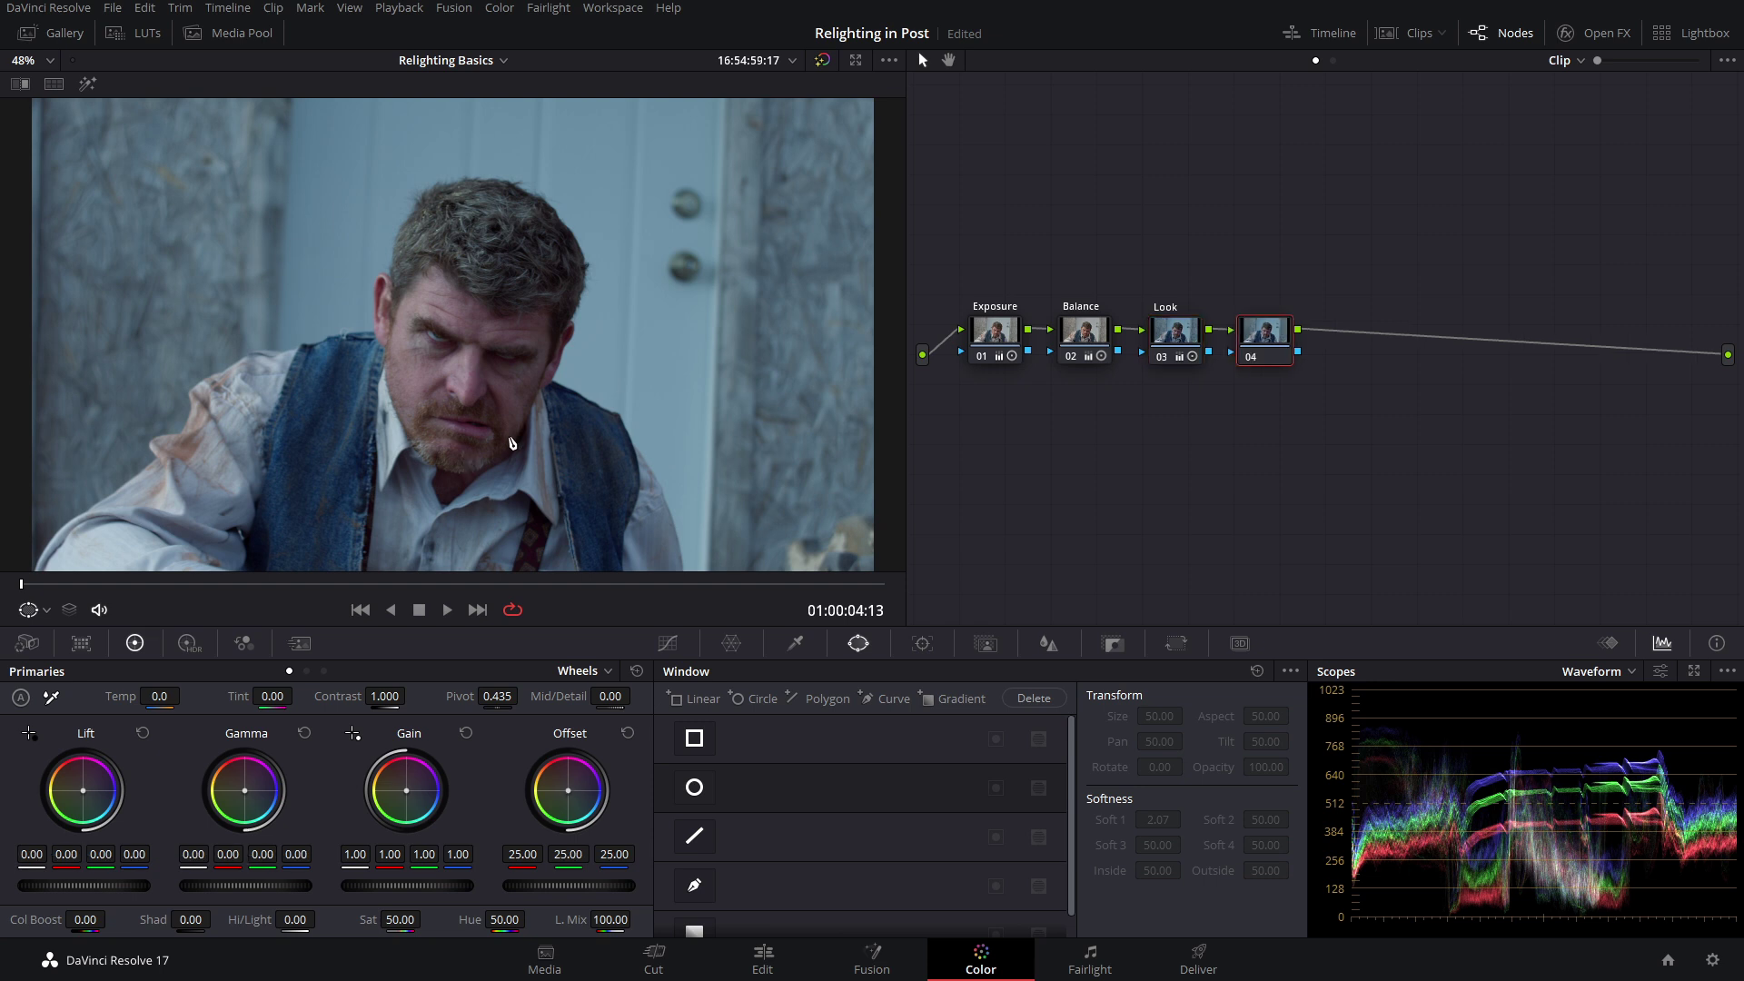
{"action": "left_click", "coordinate": [1290, 670]}
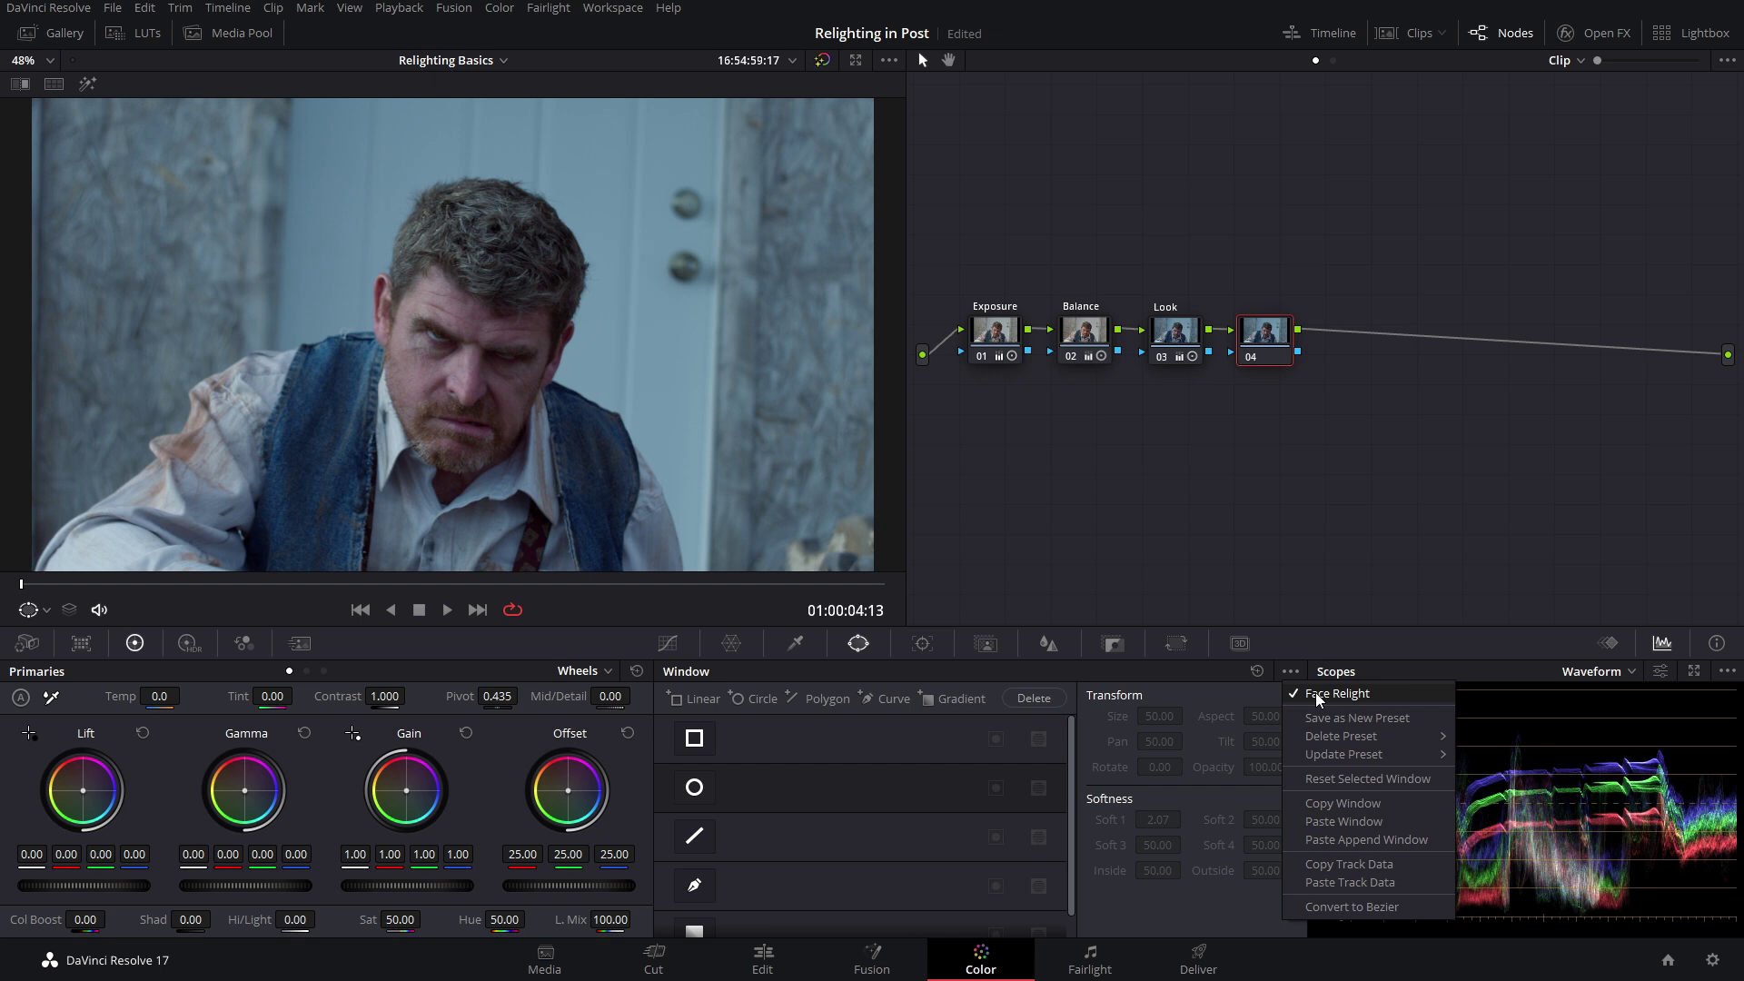
{"action": "left_click", "coordinate": [1315, 692]}
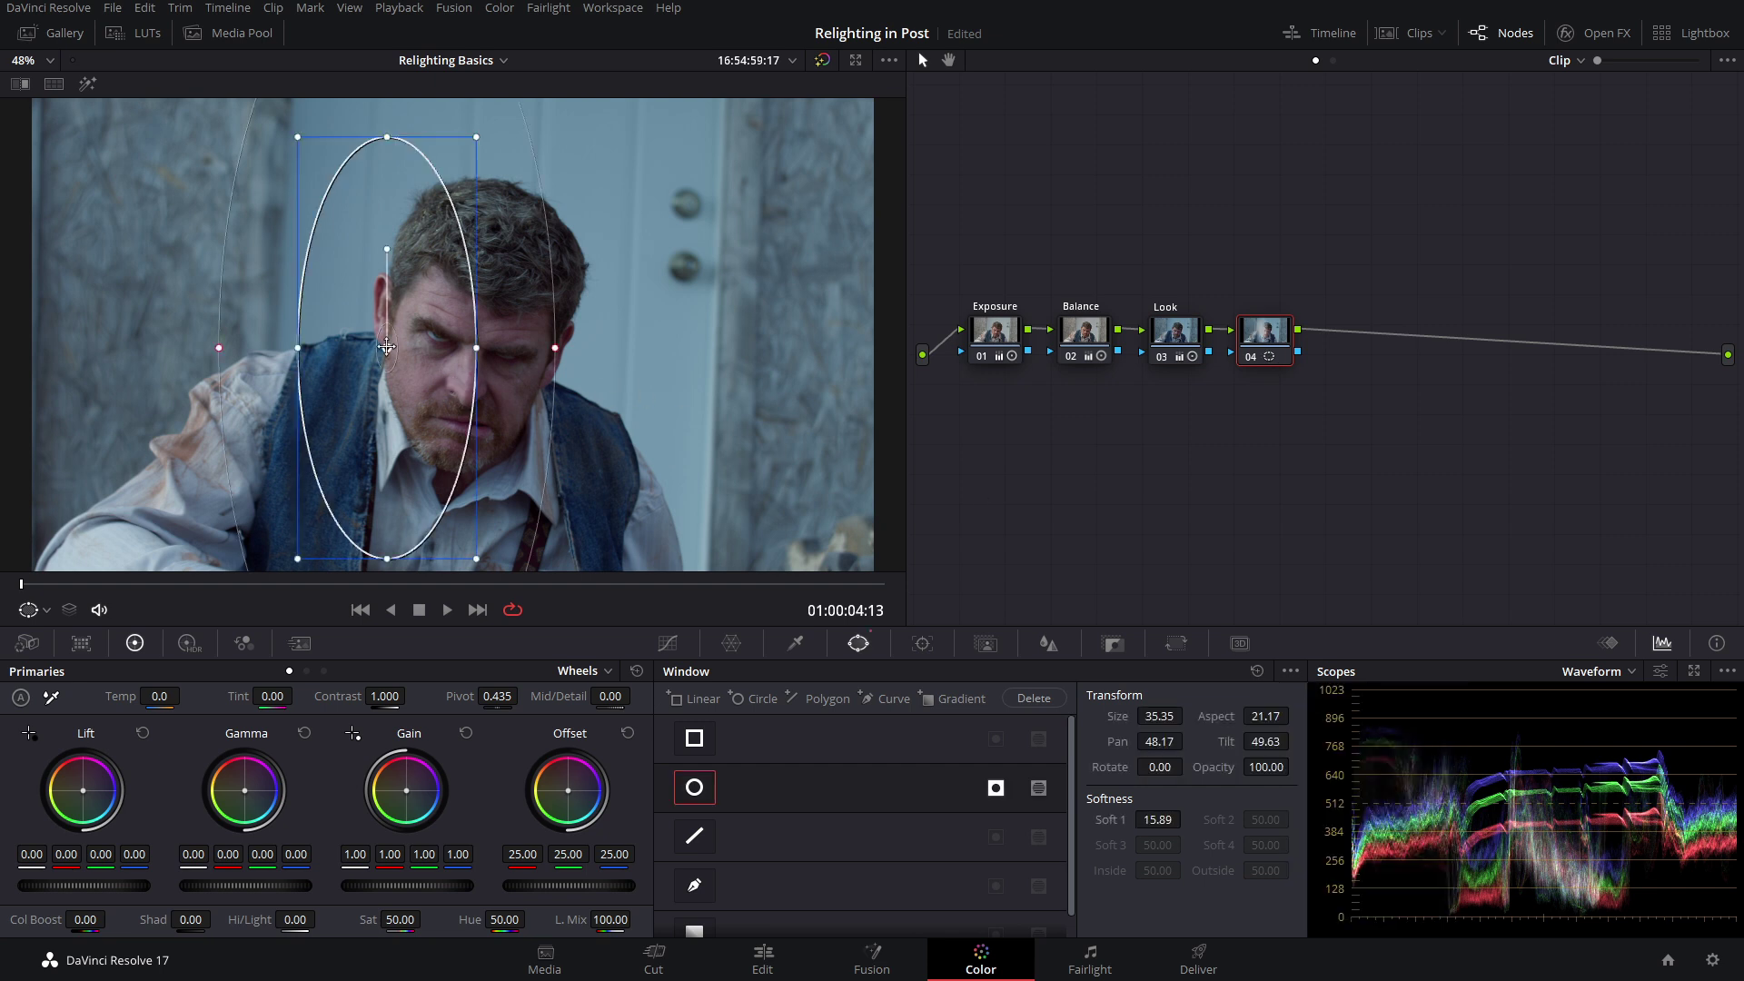
{"action": "left_click_drag", "start_coordinate": [387, 346], "coordinate": [469, 355]}
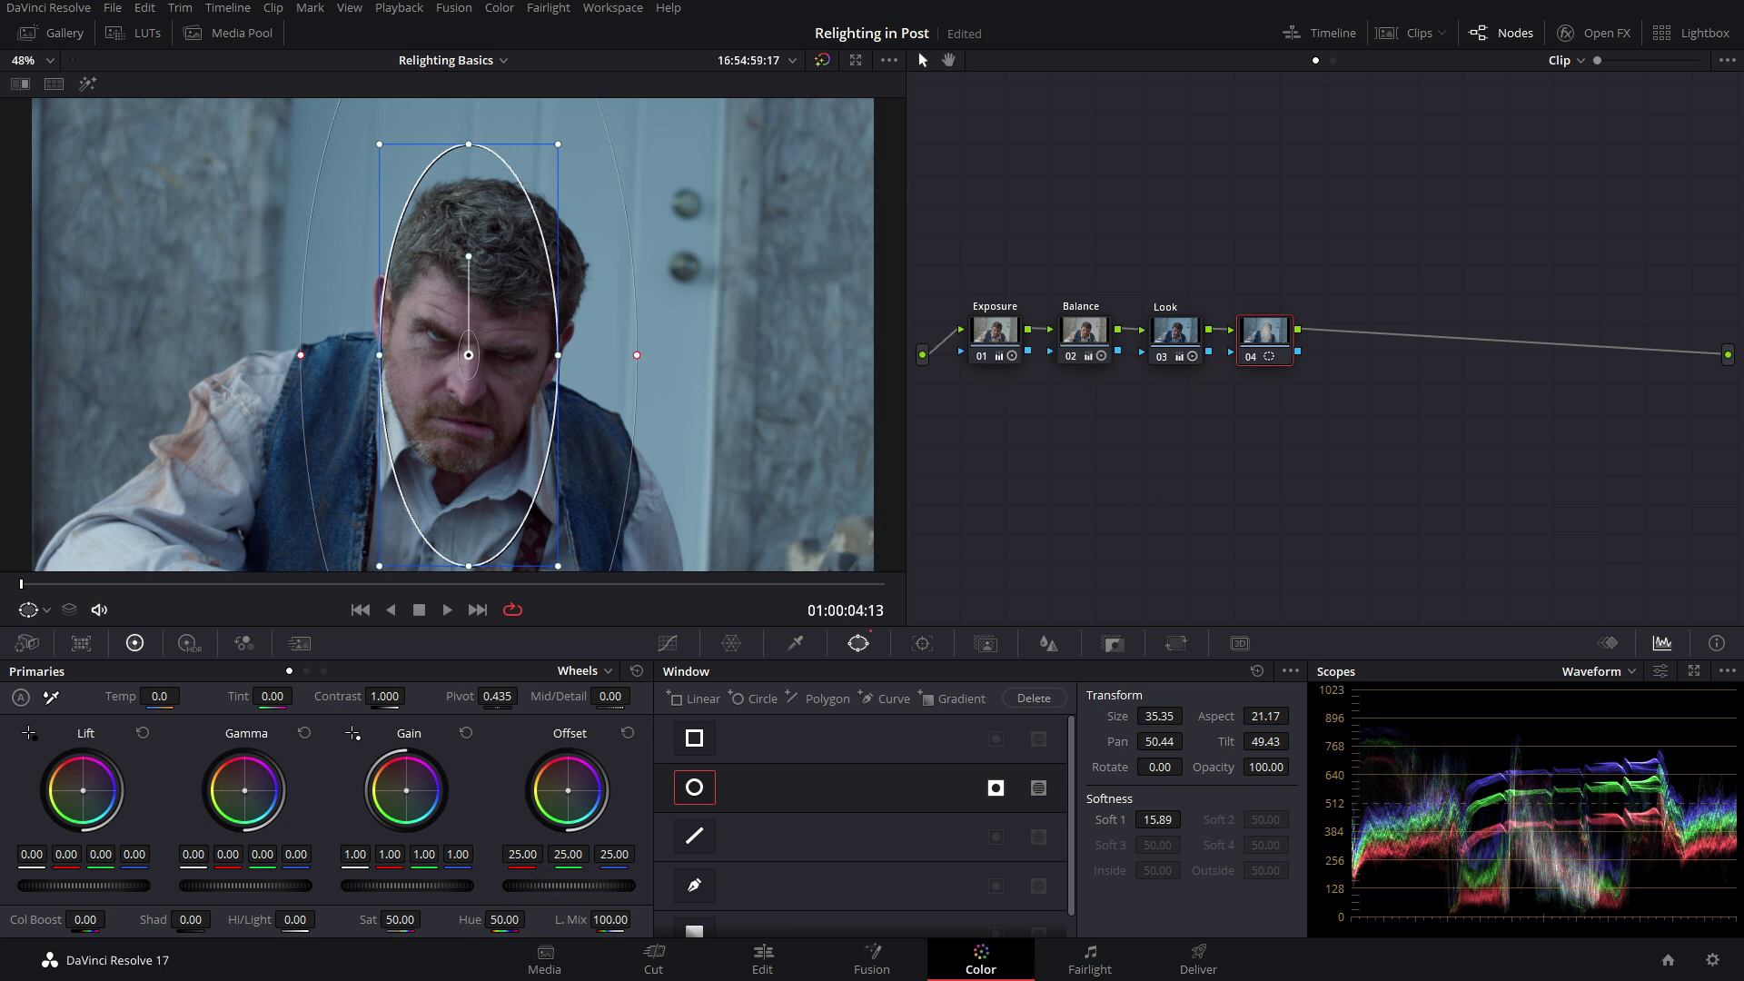
Step: Lower Offset to 23 inside the face window and play the clip to preview
{"action": "left_click_drag", "start_coordinate": [568, 884], "coordinate": [541, 885]}
{"action": "left_click", "coordinate": [667, 643]}
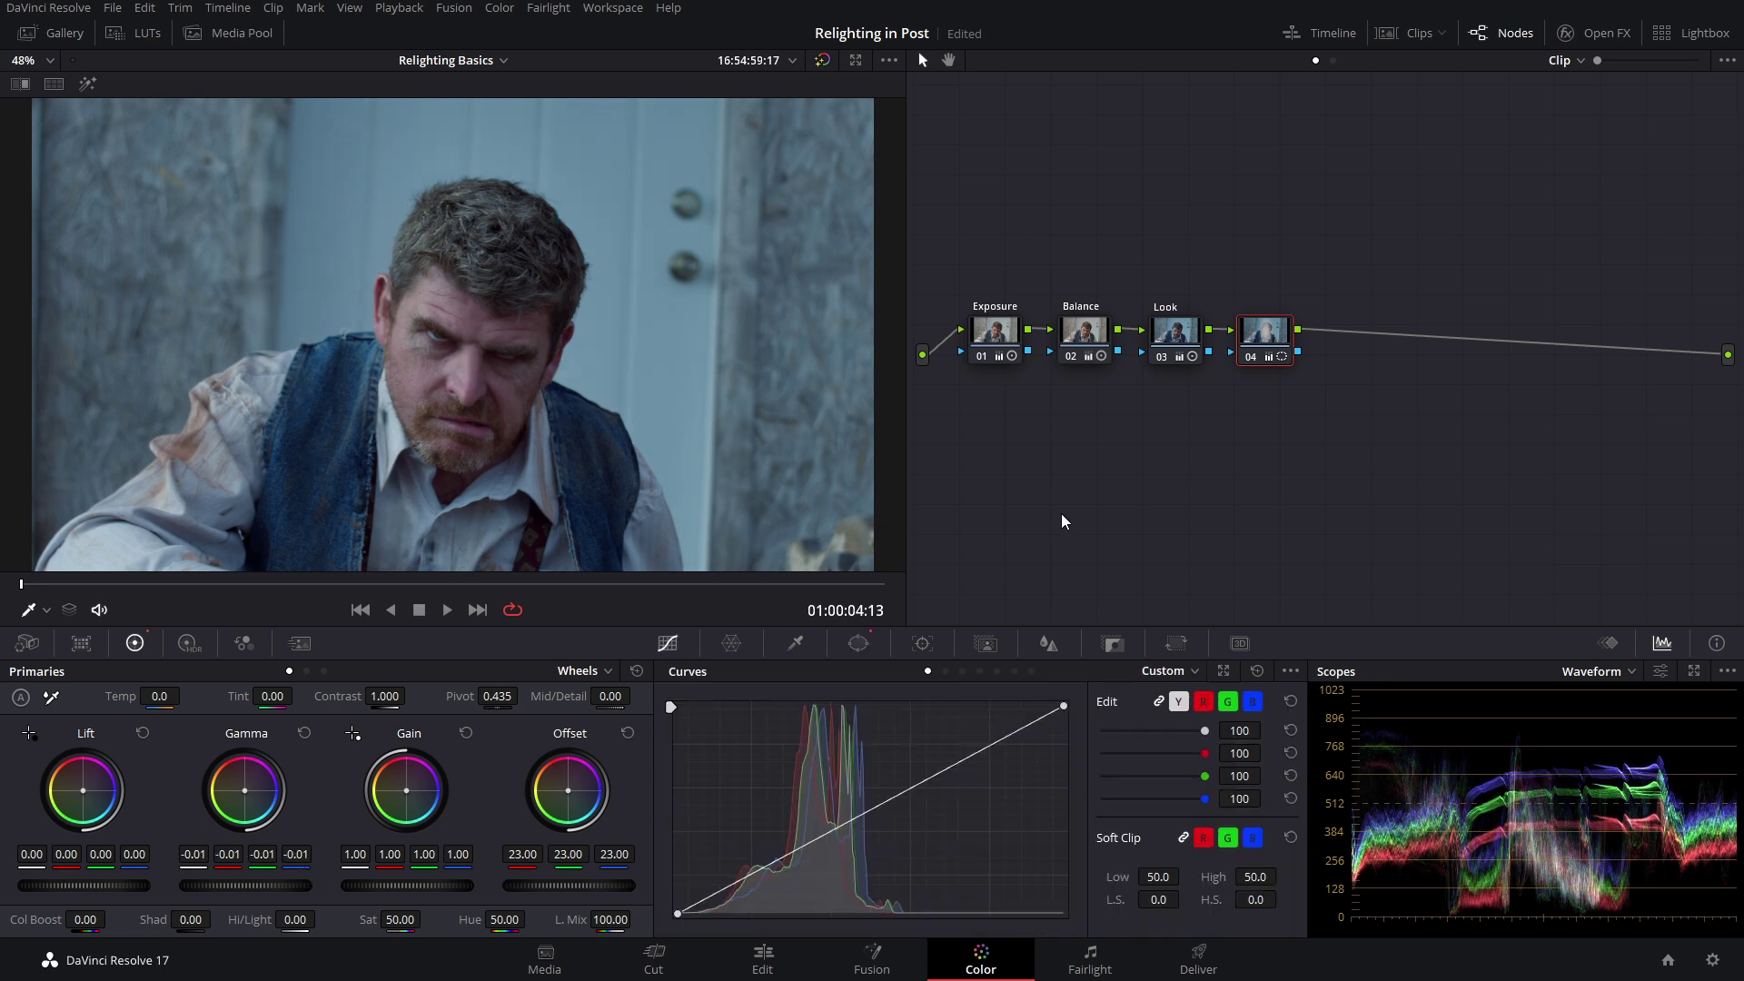
{"action": "left_click", "coordinate": [858, 645]}
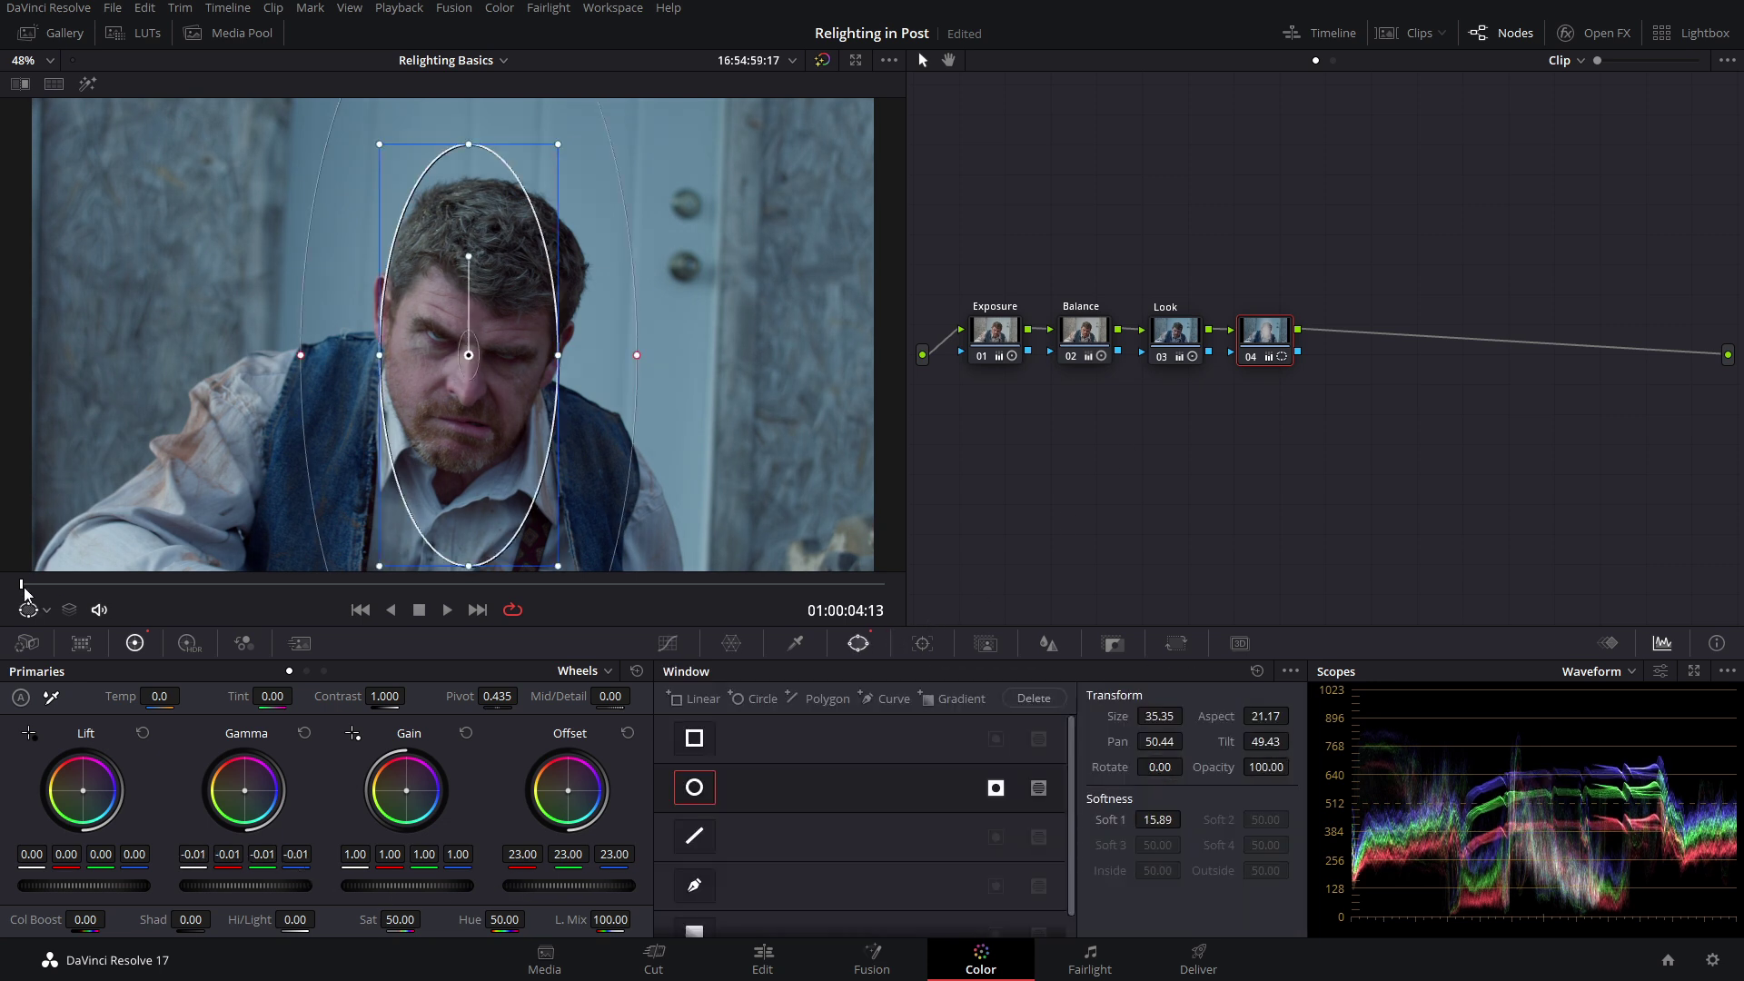
{"action": "key", "text": "space"}
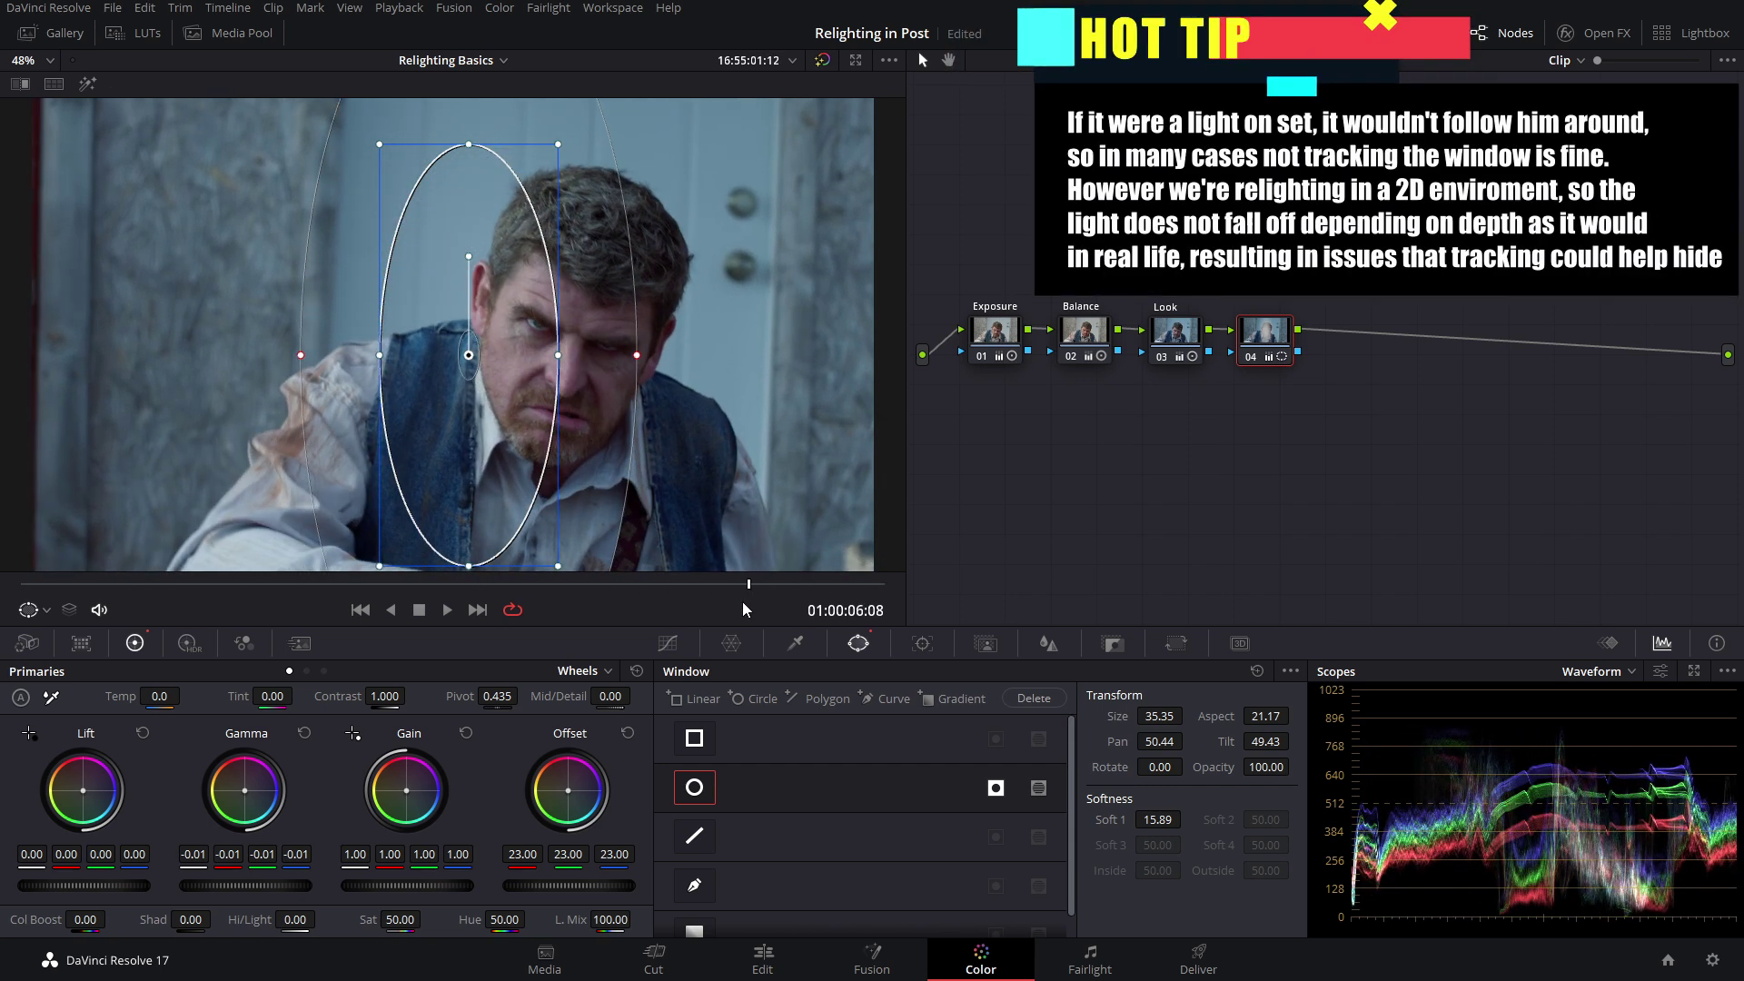
Step: Track the face window forward through the man's clip with Cloud Tracker and scrub back to review
{"action": "left_click_drag", "start_coordinate": [746, 594], "coordinate": [2, 617]}
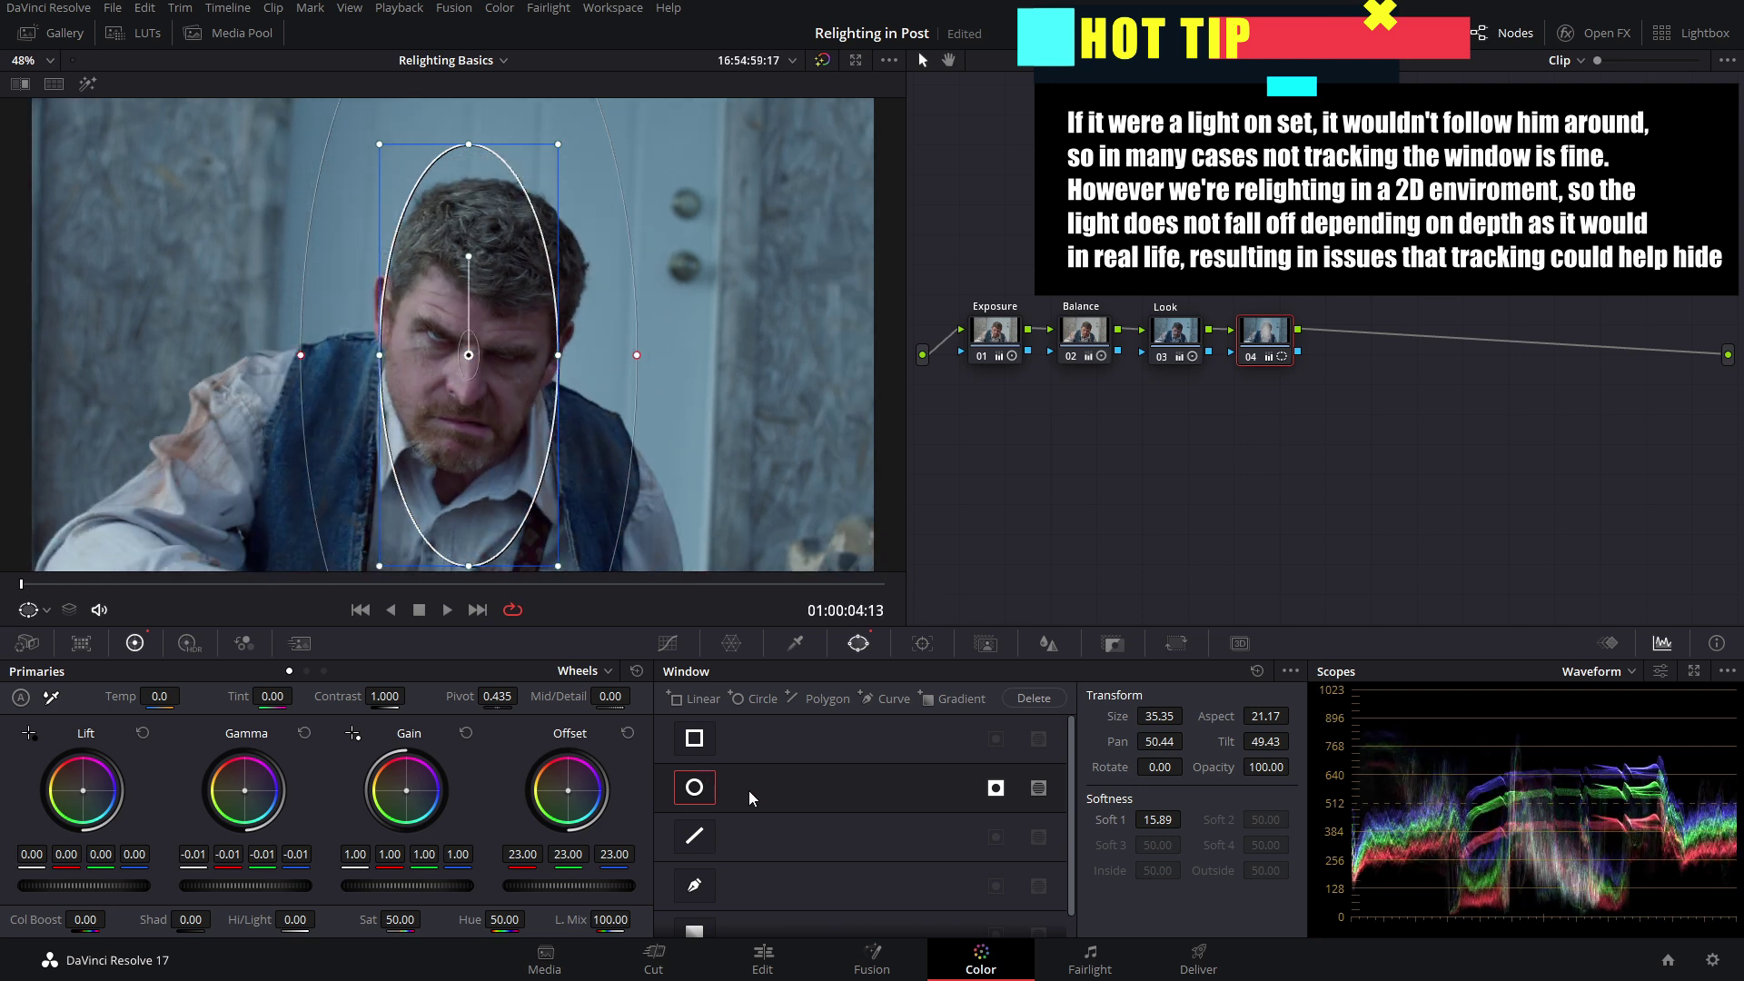
{"action": "left_click", "coordinate": [921, 642]}
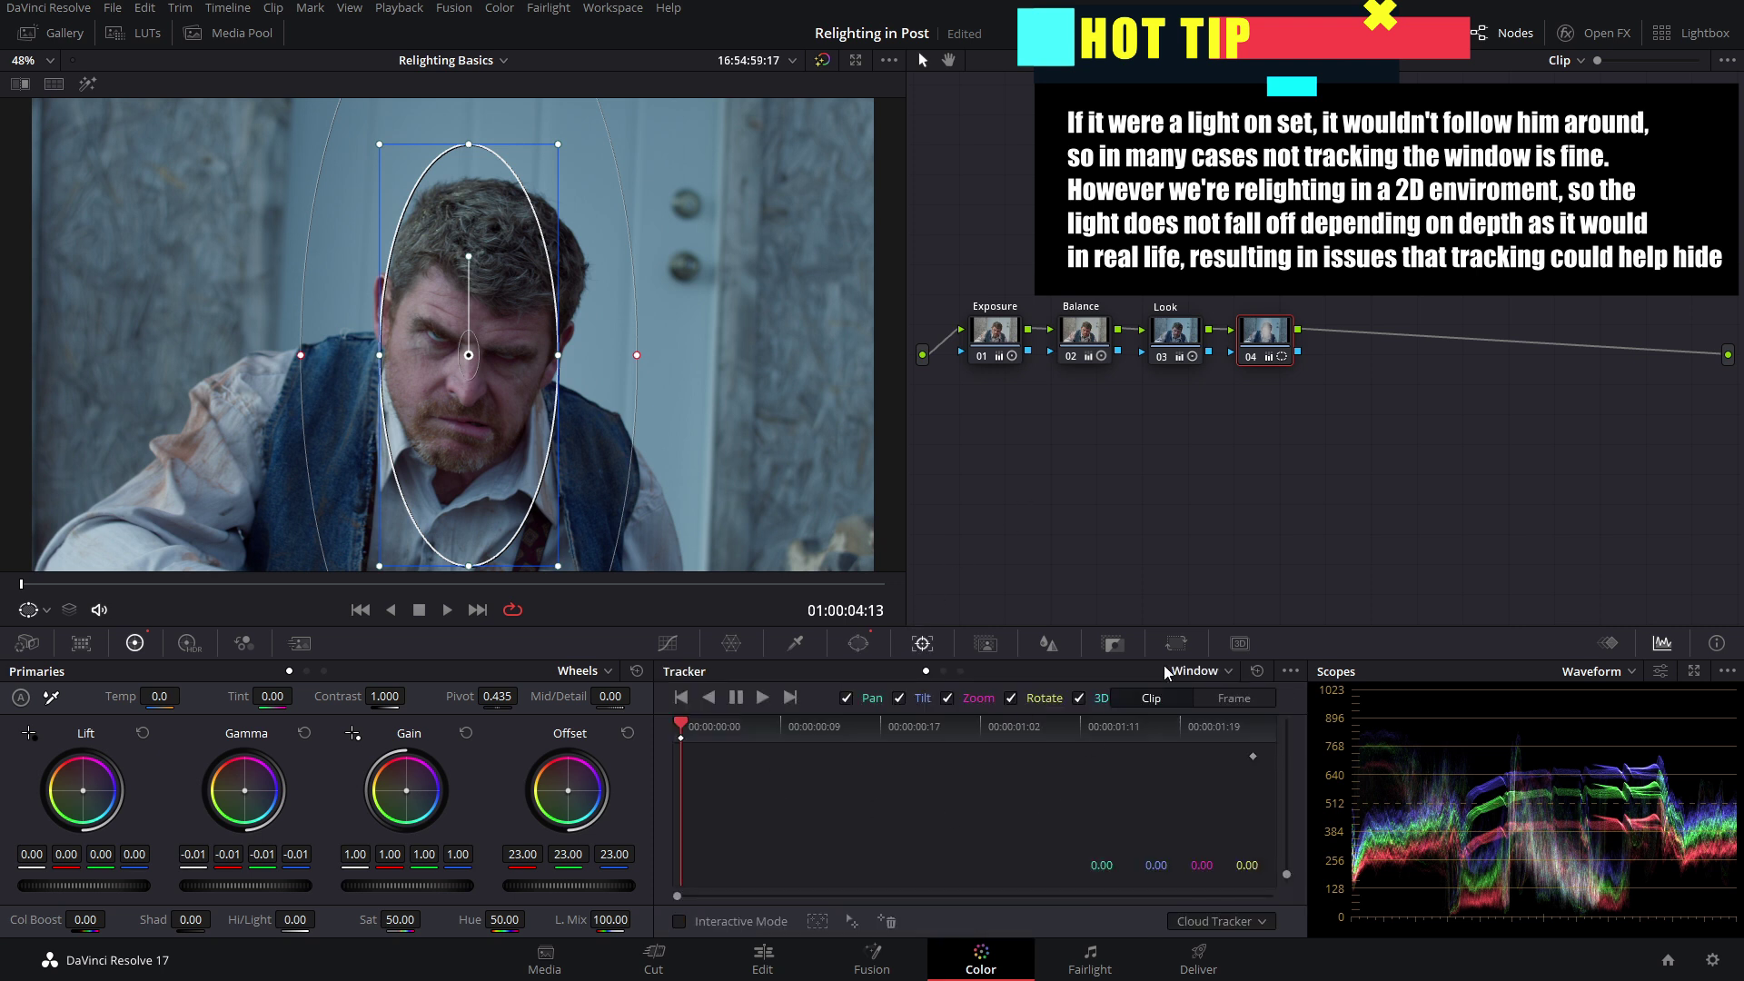
{"action": "left_click", "coordinate": [1201, 919]}
{"action": "left_click", "coordinate": [967, 817]}
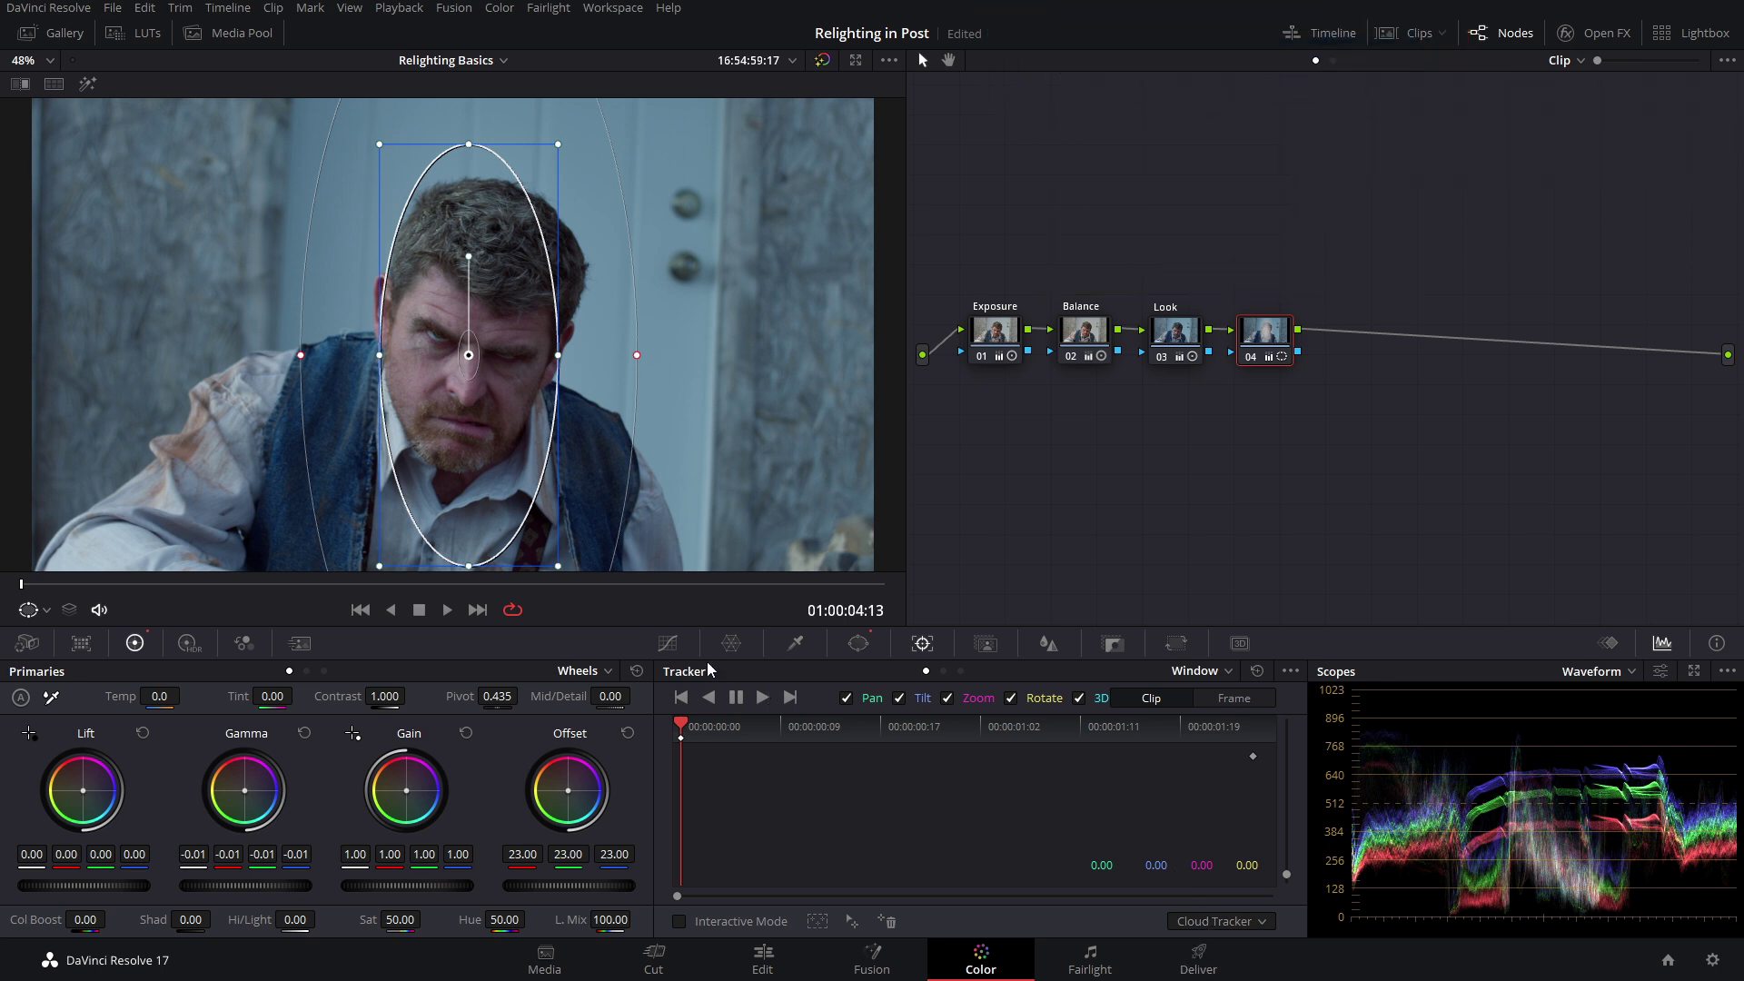
{"action": "left_click", "coordinate": [764, 697]}
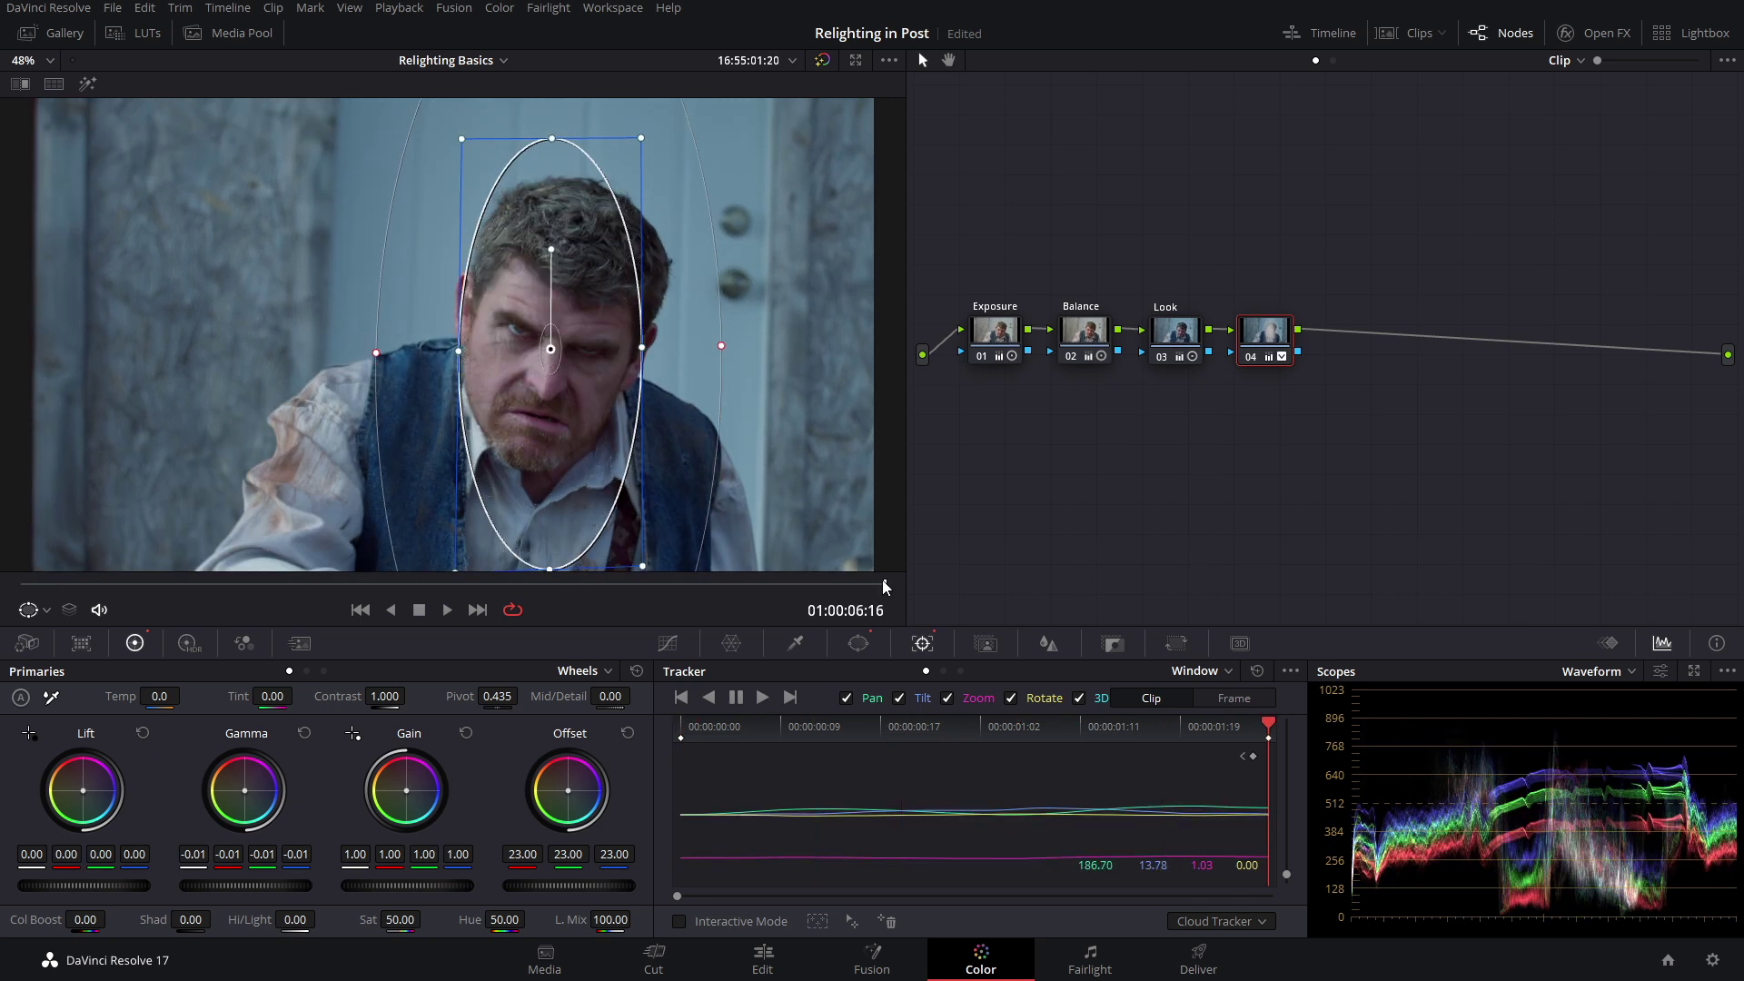
{"action": "mouse_move", "coordinate": [880, 586]}
{"action": "left_mouse_down"}
{"action": "mouse_move", "coordinate": [66, 584]}
{"action": "mouse_move", "coordinate": [408, 612]}
{"action": "mouse_move", "coordinate": [851, 569]}
{"action": "left_mouse_up"}
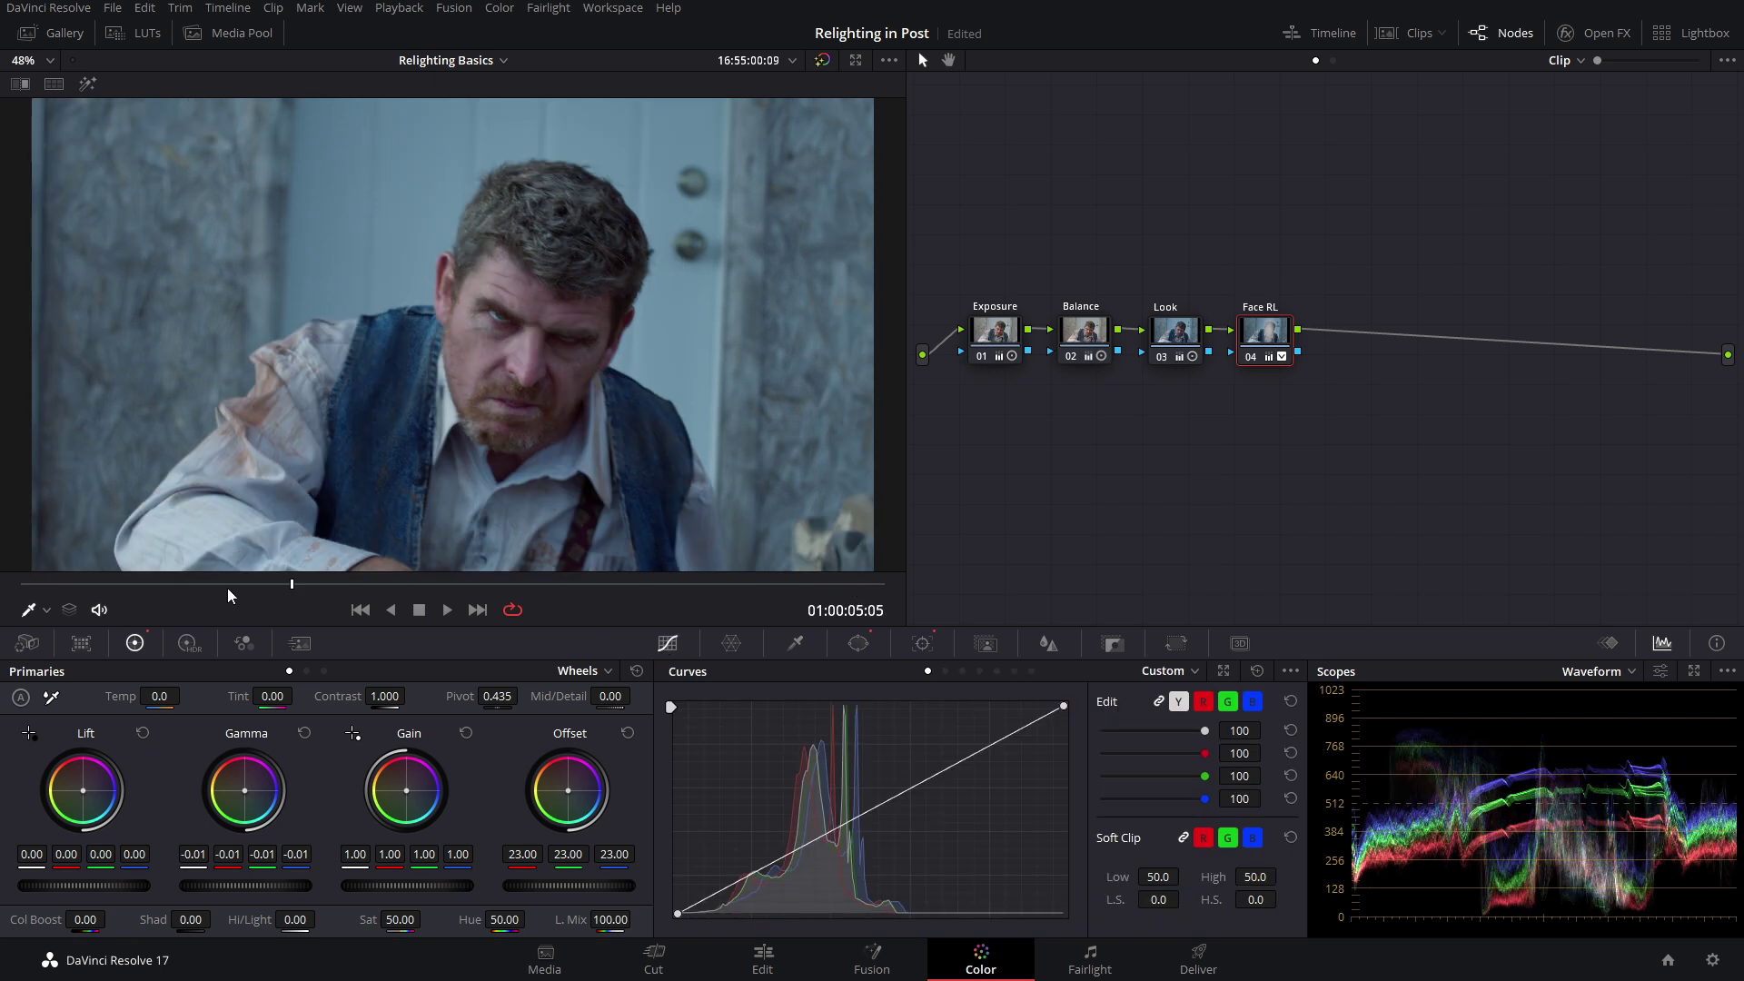
{"action": "left_click_drag", "start_coordinate": [227, 586], "coordinate": [356, 607]}
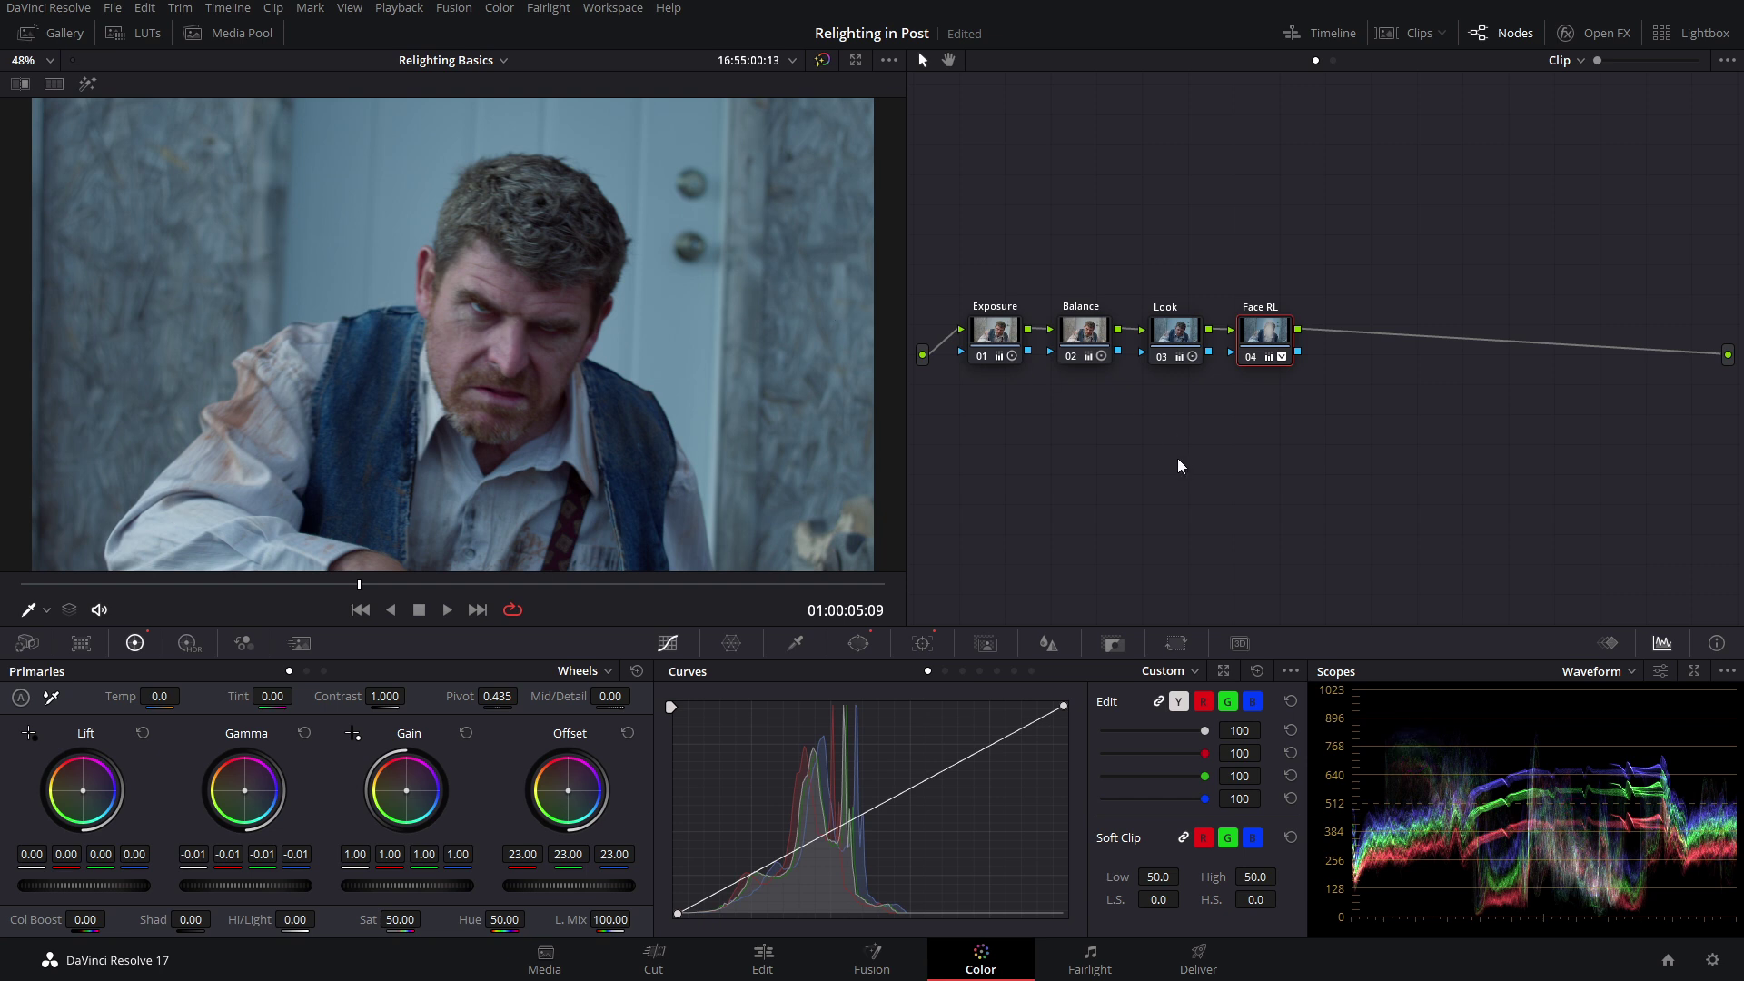
Step: Add serial node 05 after Face RL and choose the pen-drawn Curve window
{"action": "key", "text": "alt+s"}
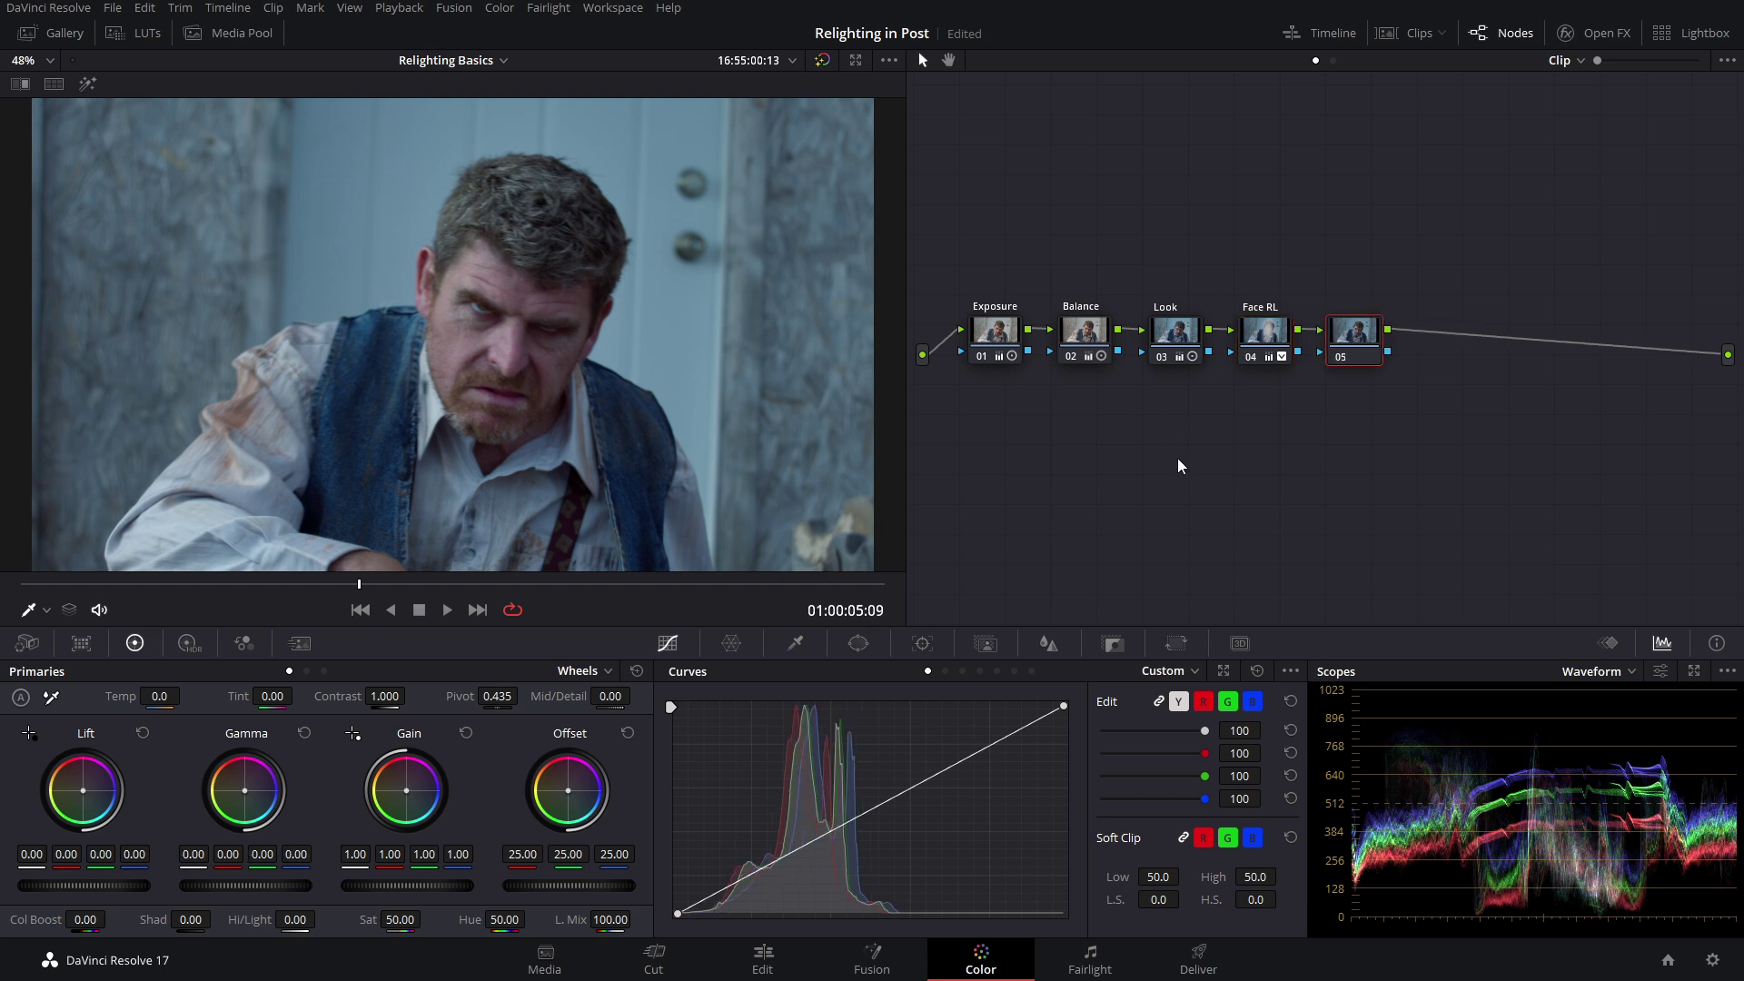
{"action": "mouse_move", "coordinate": [346, 582]}
{"action": "left_mouse_down"}
{"action": "mouse_move", "coordinate": [75, 578]}
{"action": "mouse_move", "coordinate": [313, 576]}
{"action": "left_mouse_up"}
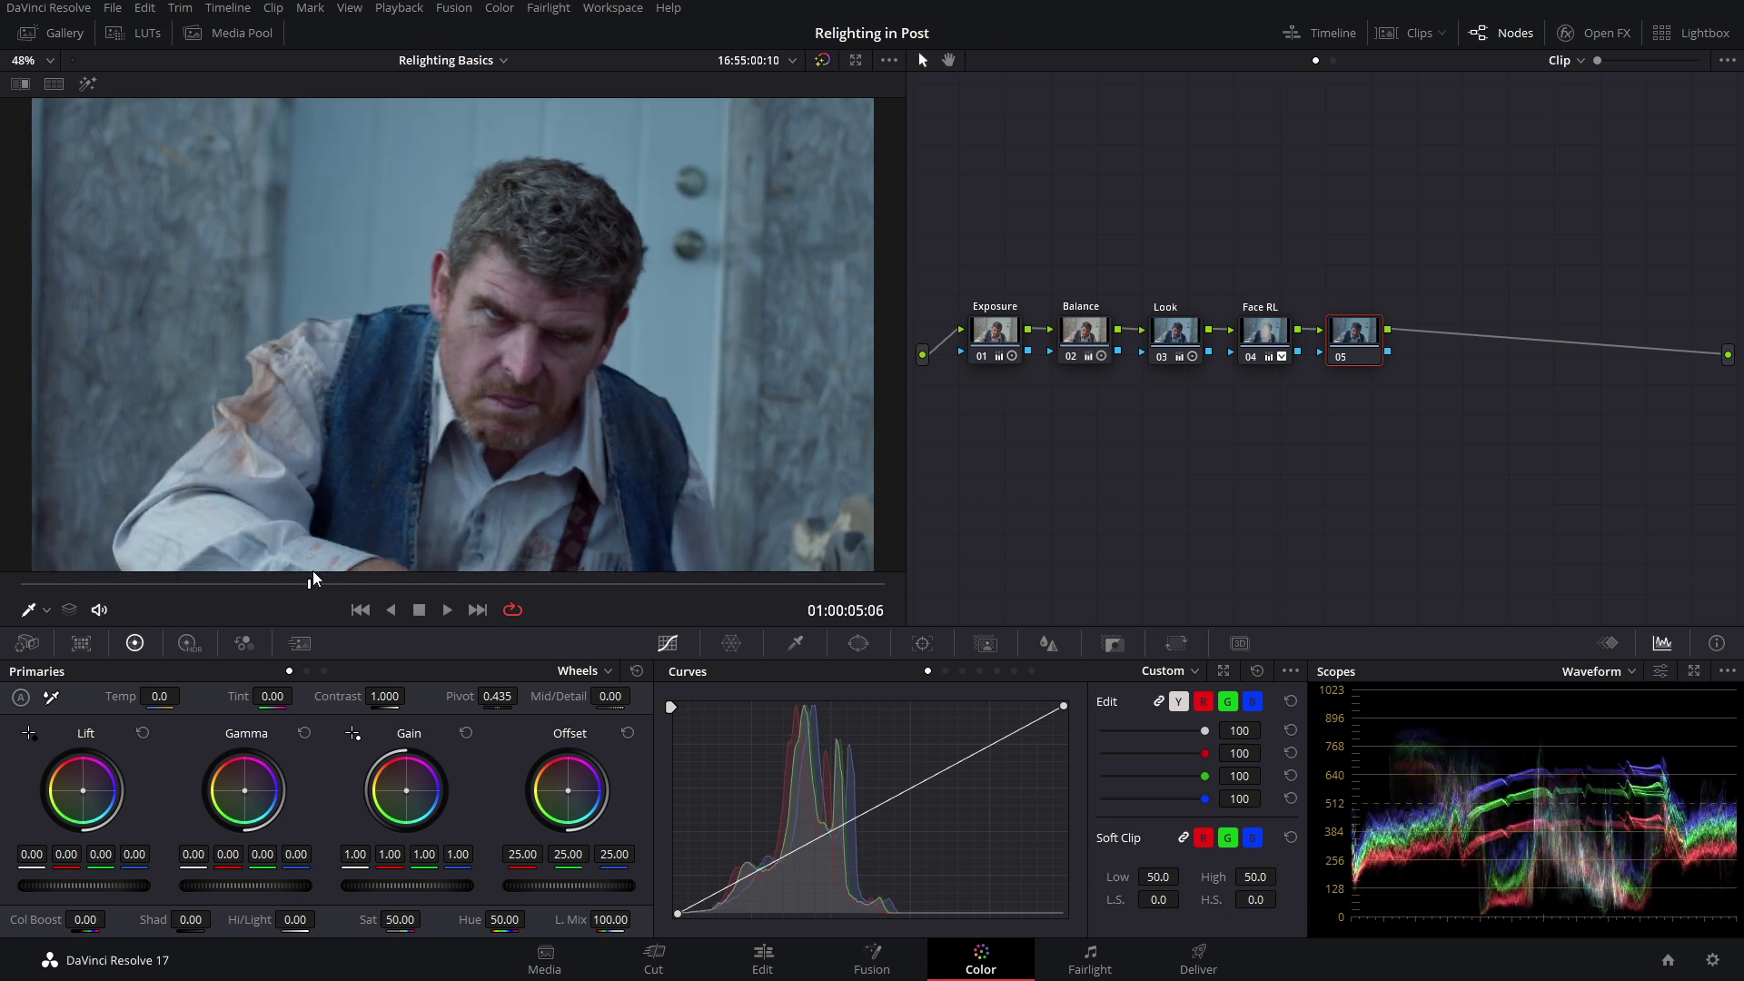
{"action": "left_click", "coordinate": [857, 643]}
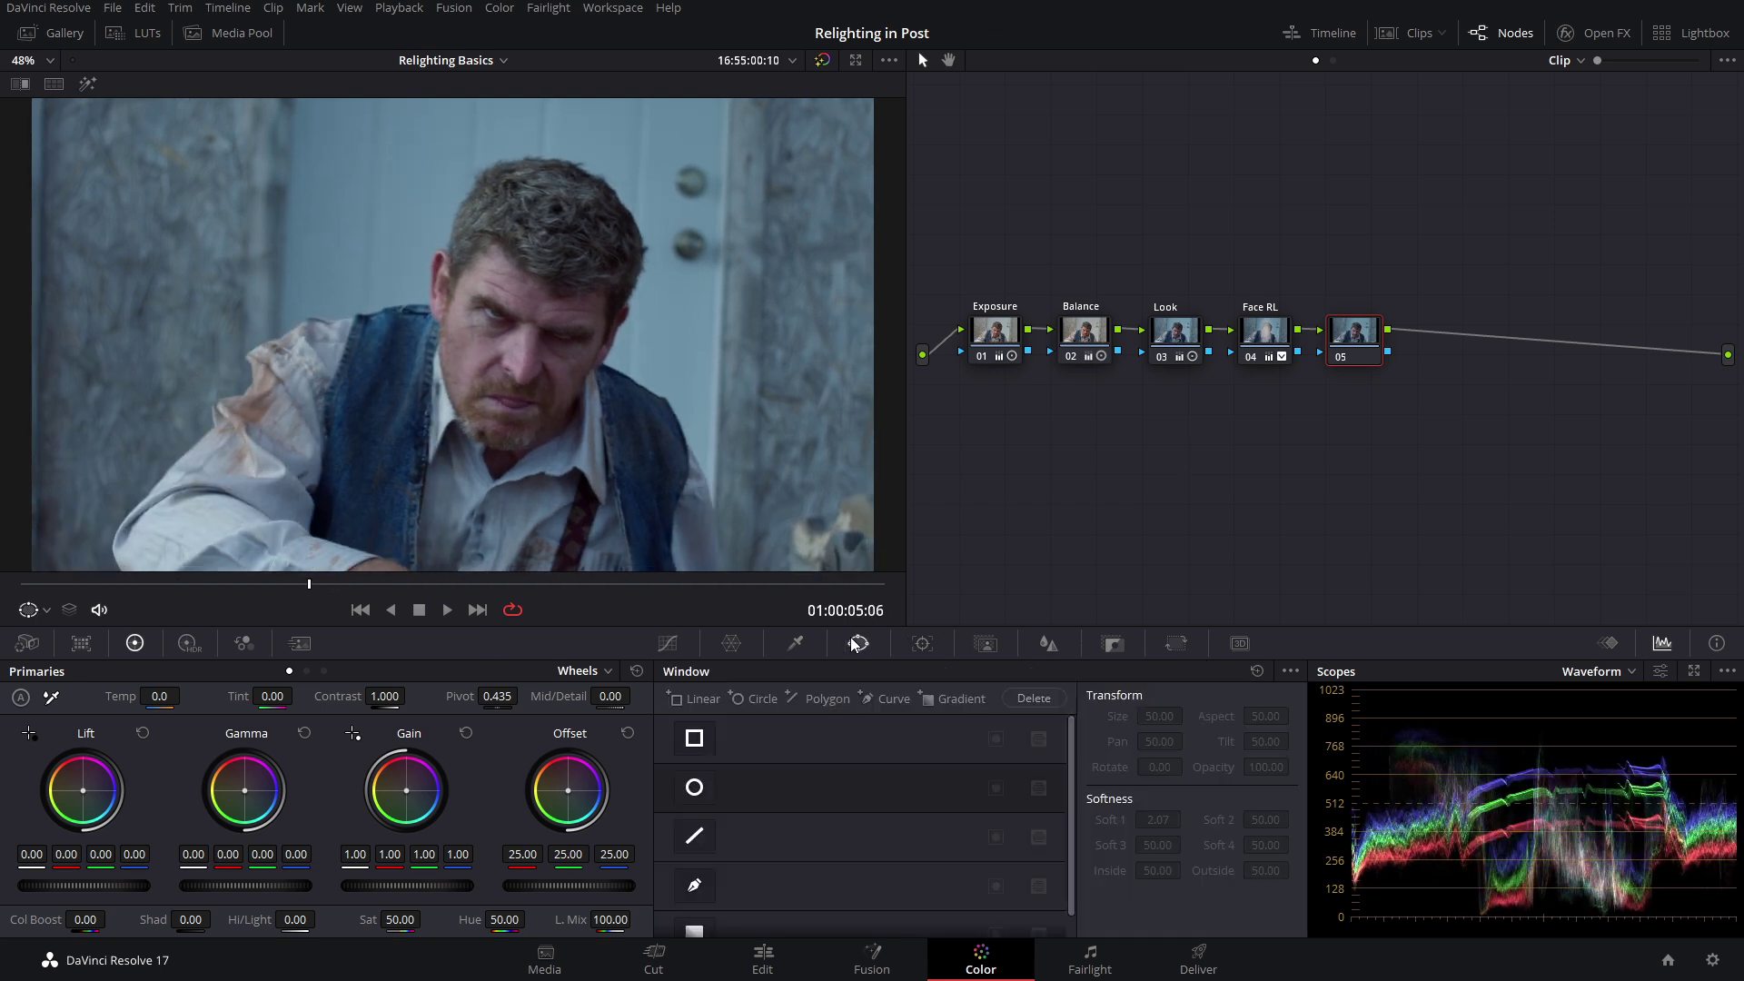
{"action": "left_click", "coordinate": [692, 887]}
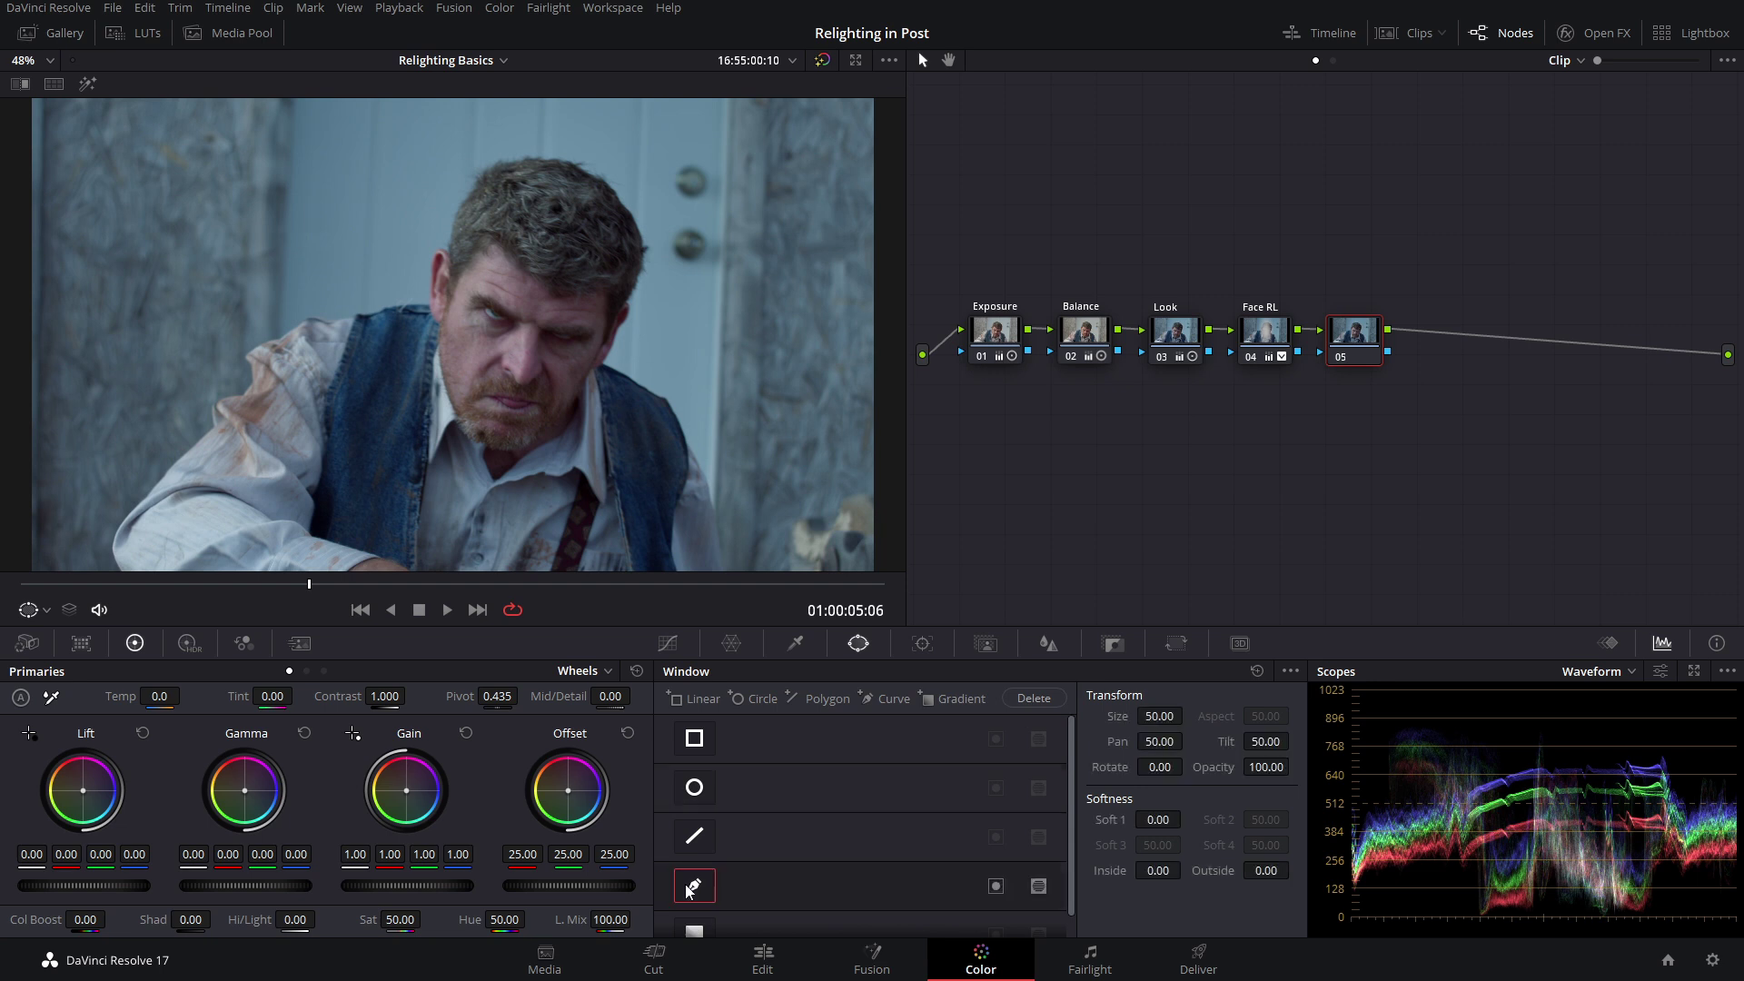
Step: Outline the man's arm and sleeve with a closed pen shape, then feather its edge
{"action": "left_click", "coordinate": [280, 336]}
{"action": "left_click", "coordinate": [211, 426]}
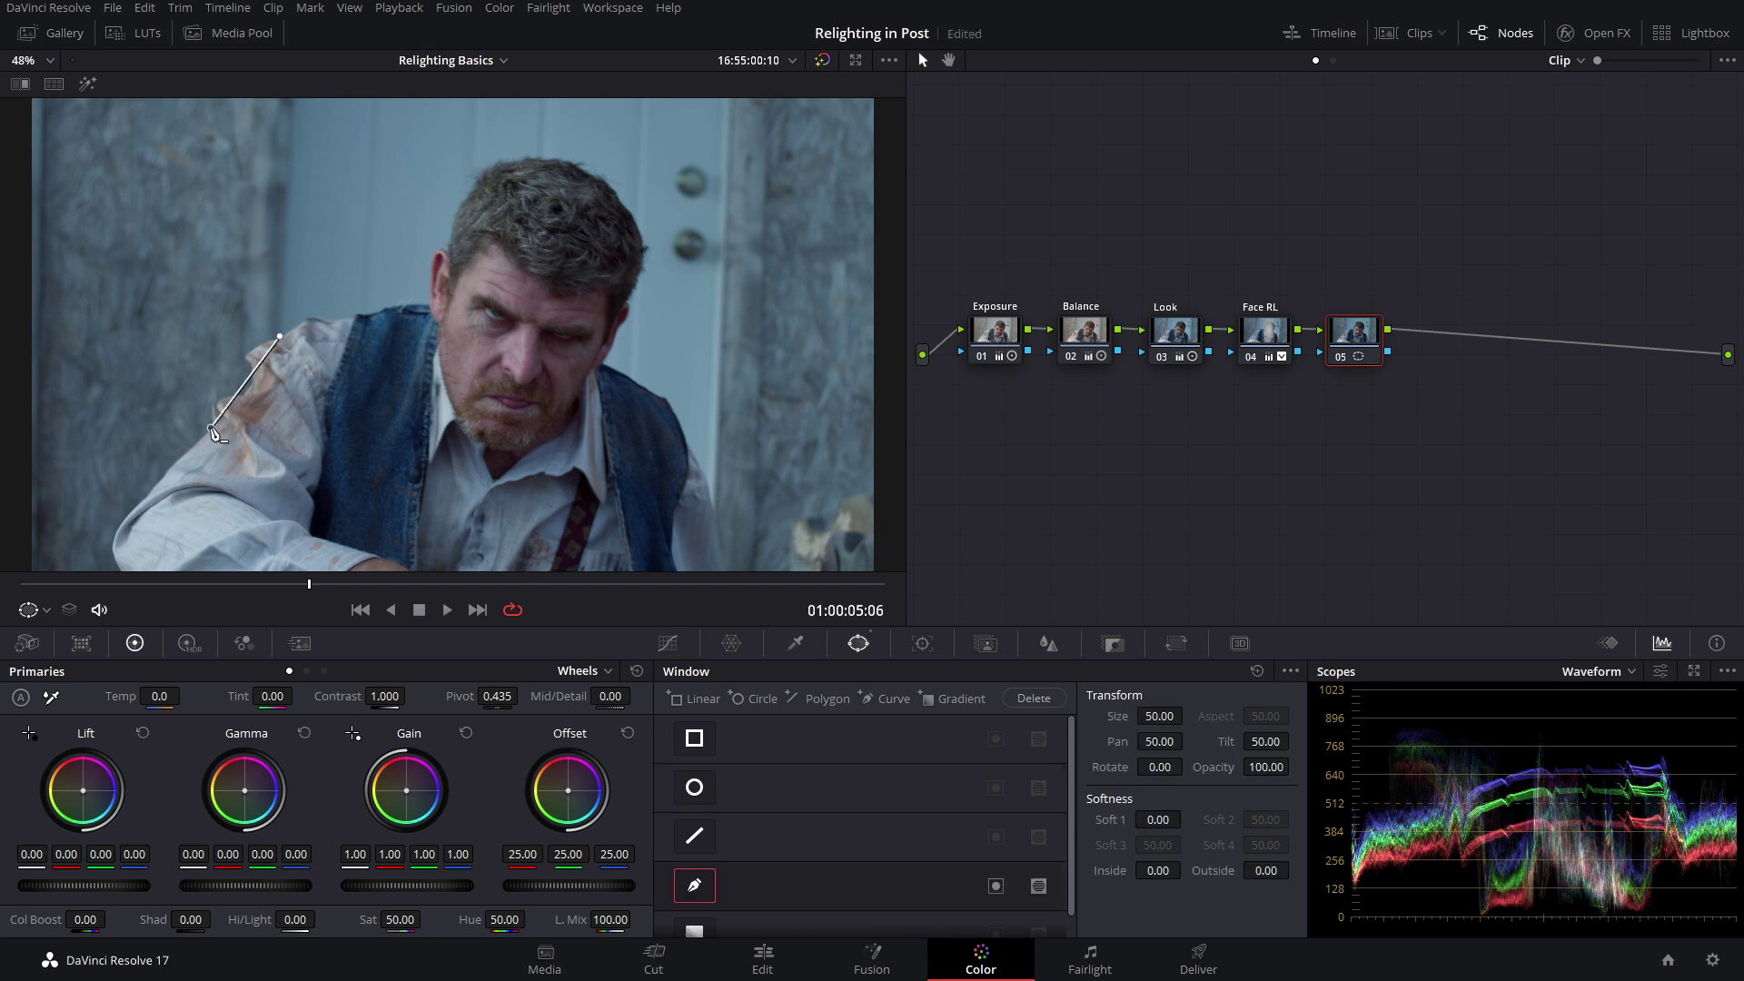
{"action": "left_click", "coordinate": [120, 526]}
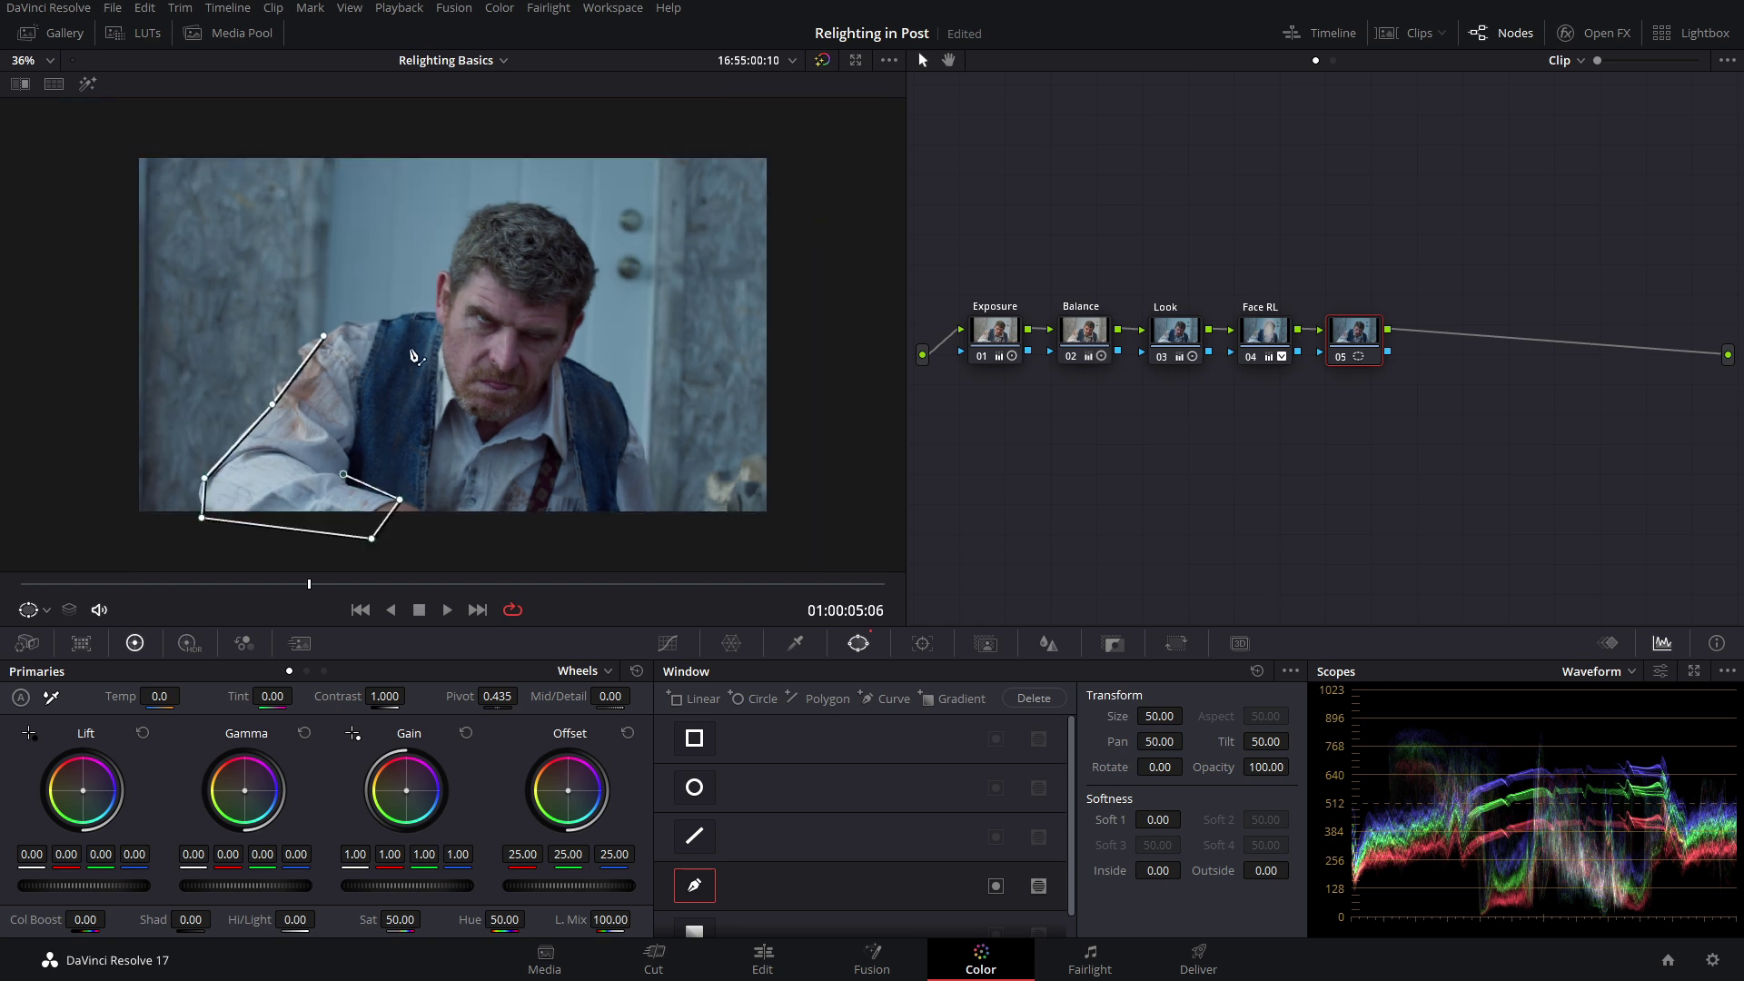
{"action": "left_click", "coordinate": [382, 354]}
{"action": "left_click", "coordinate": [324, 333]}
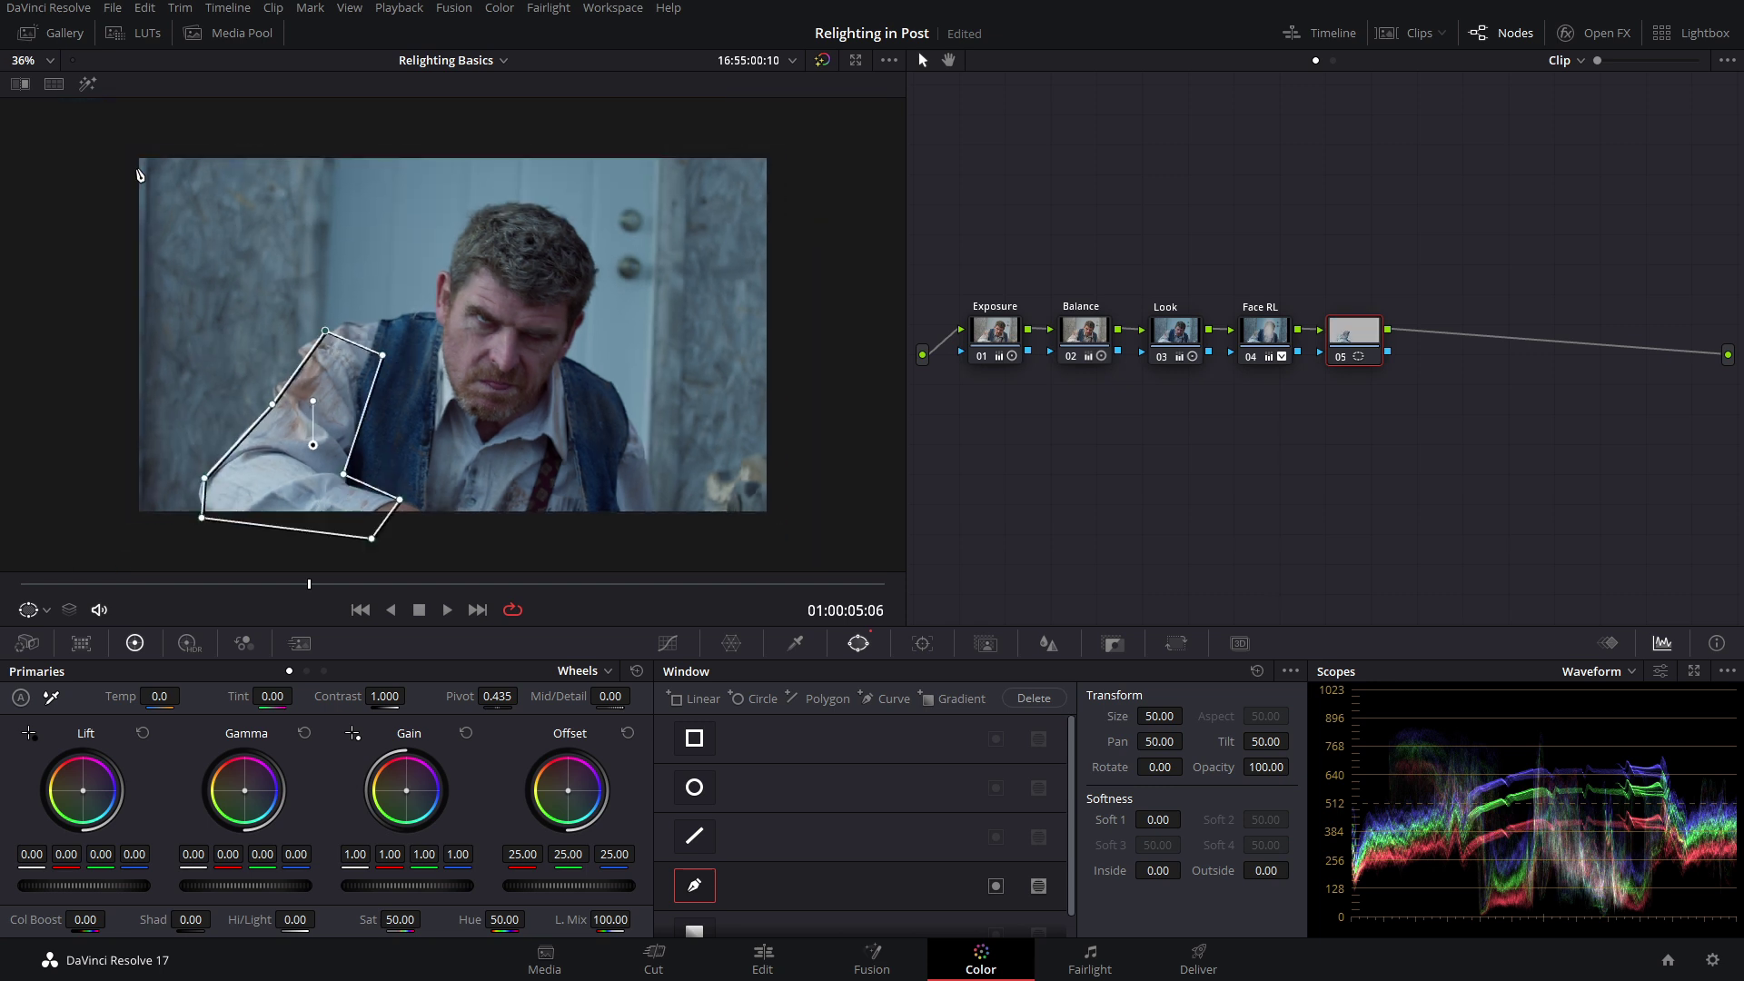
{"action": "left_click", "coordinate": [85, 82]}
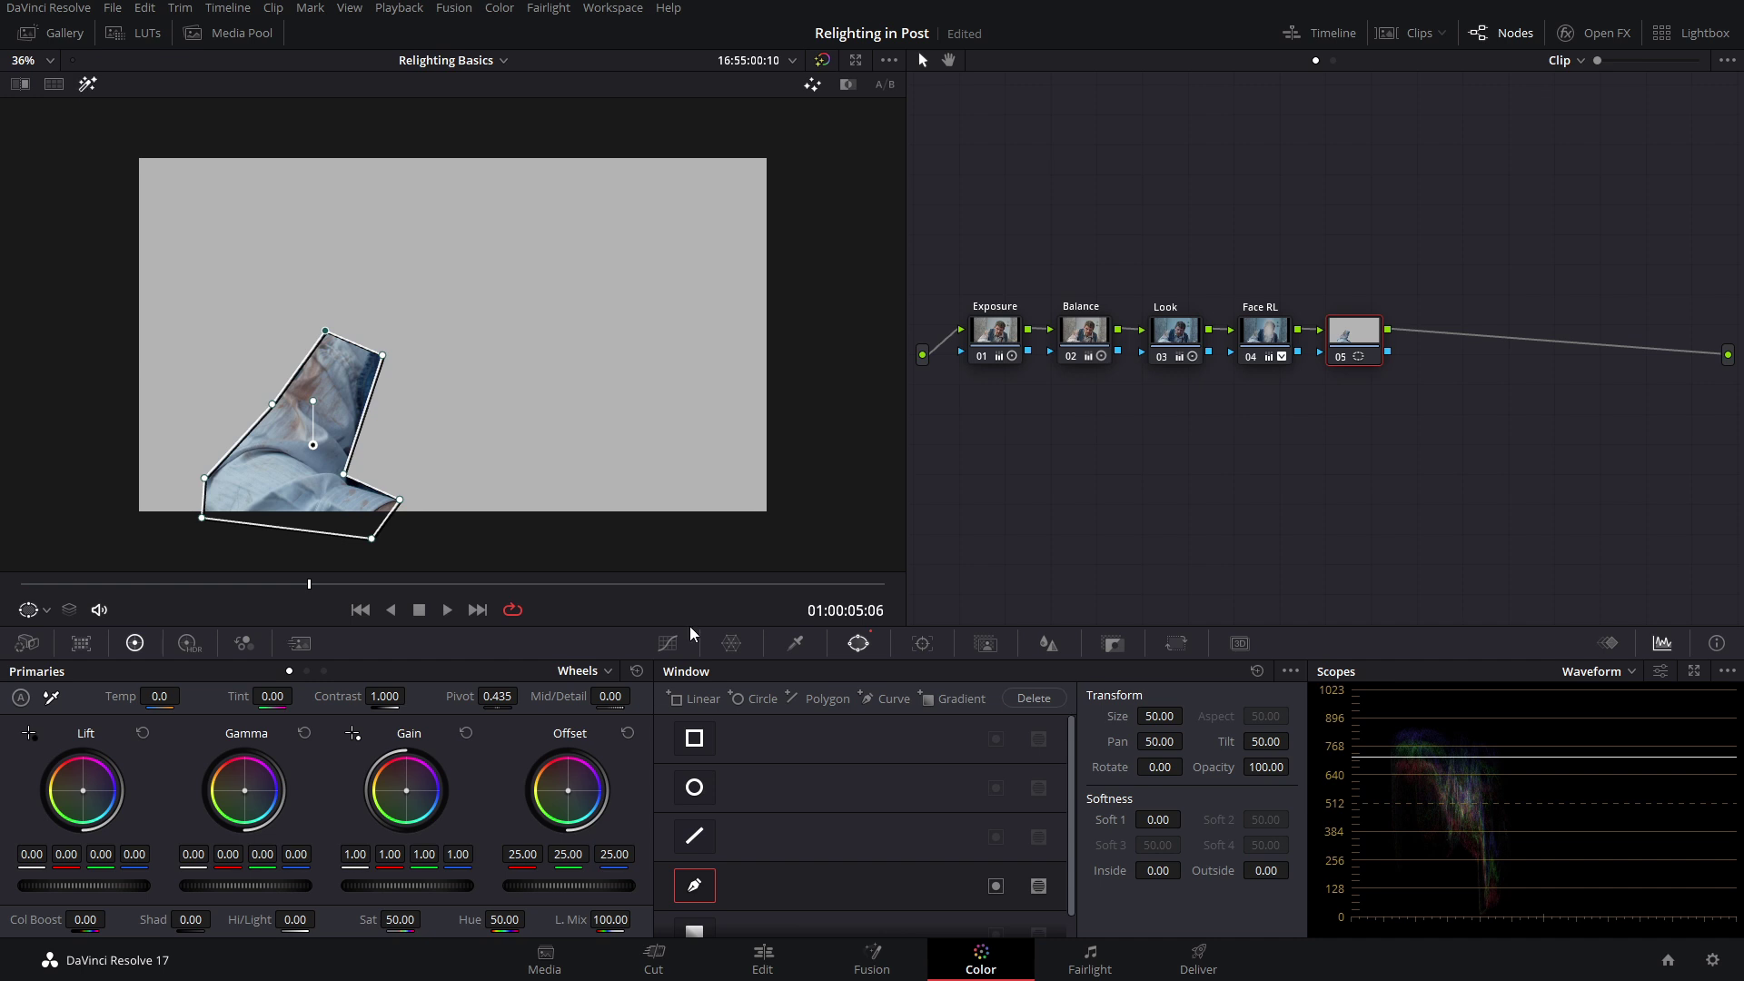
{"action": "left_click_drag", "start_coordinate": [1154, 814], "coordinate": [1186, 818]}
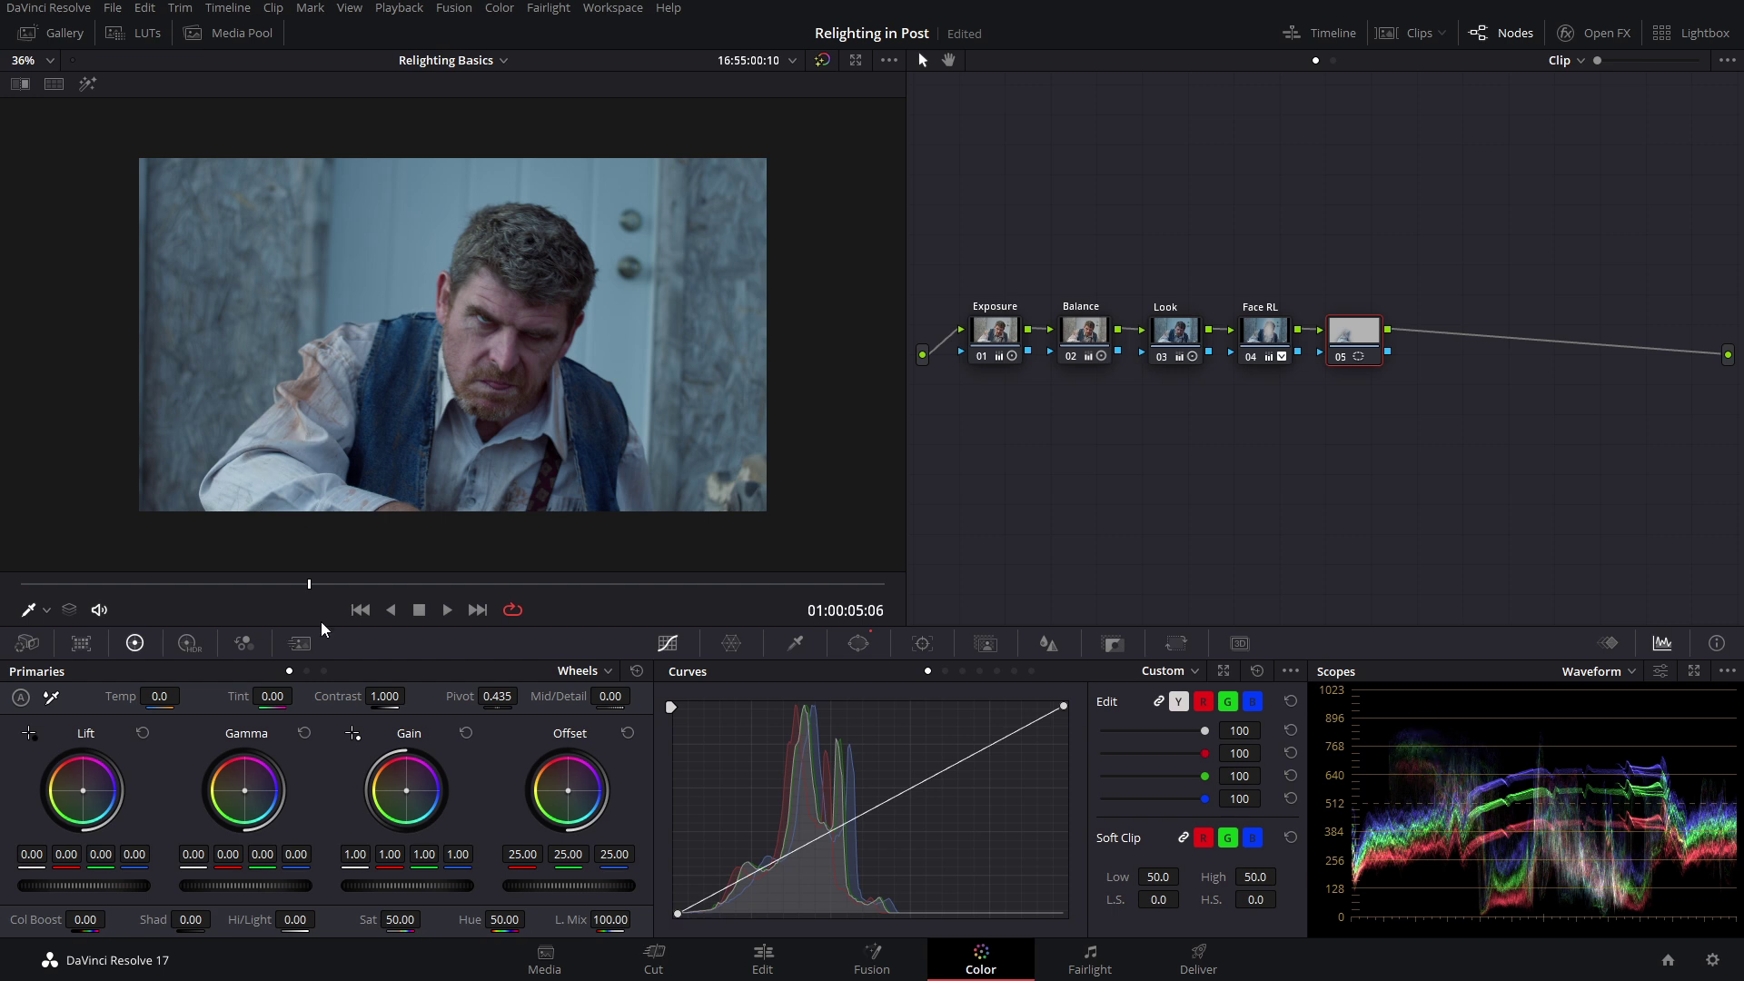
Step: Try darkening the arm with Offset, reset it, then lower Gain to 0.89
{"action": "left_click_drag", "start_coordinate": [581, 885], "coordinate": [545, 885]}
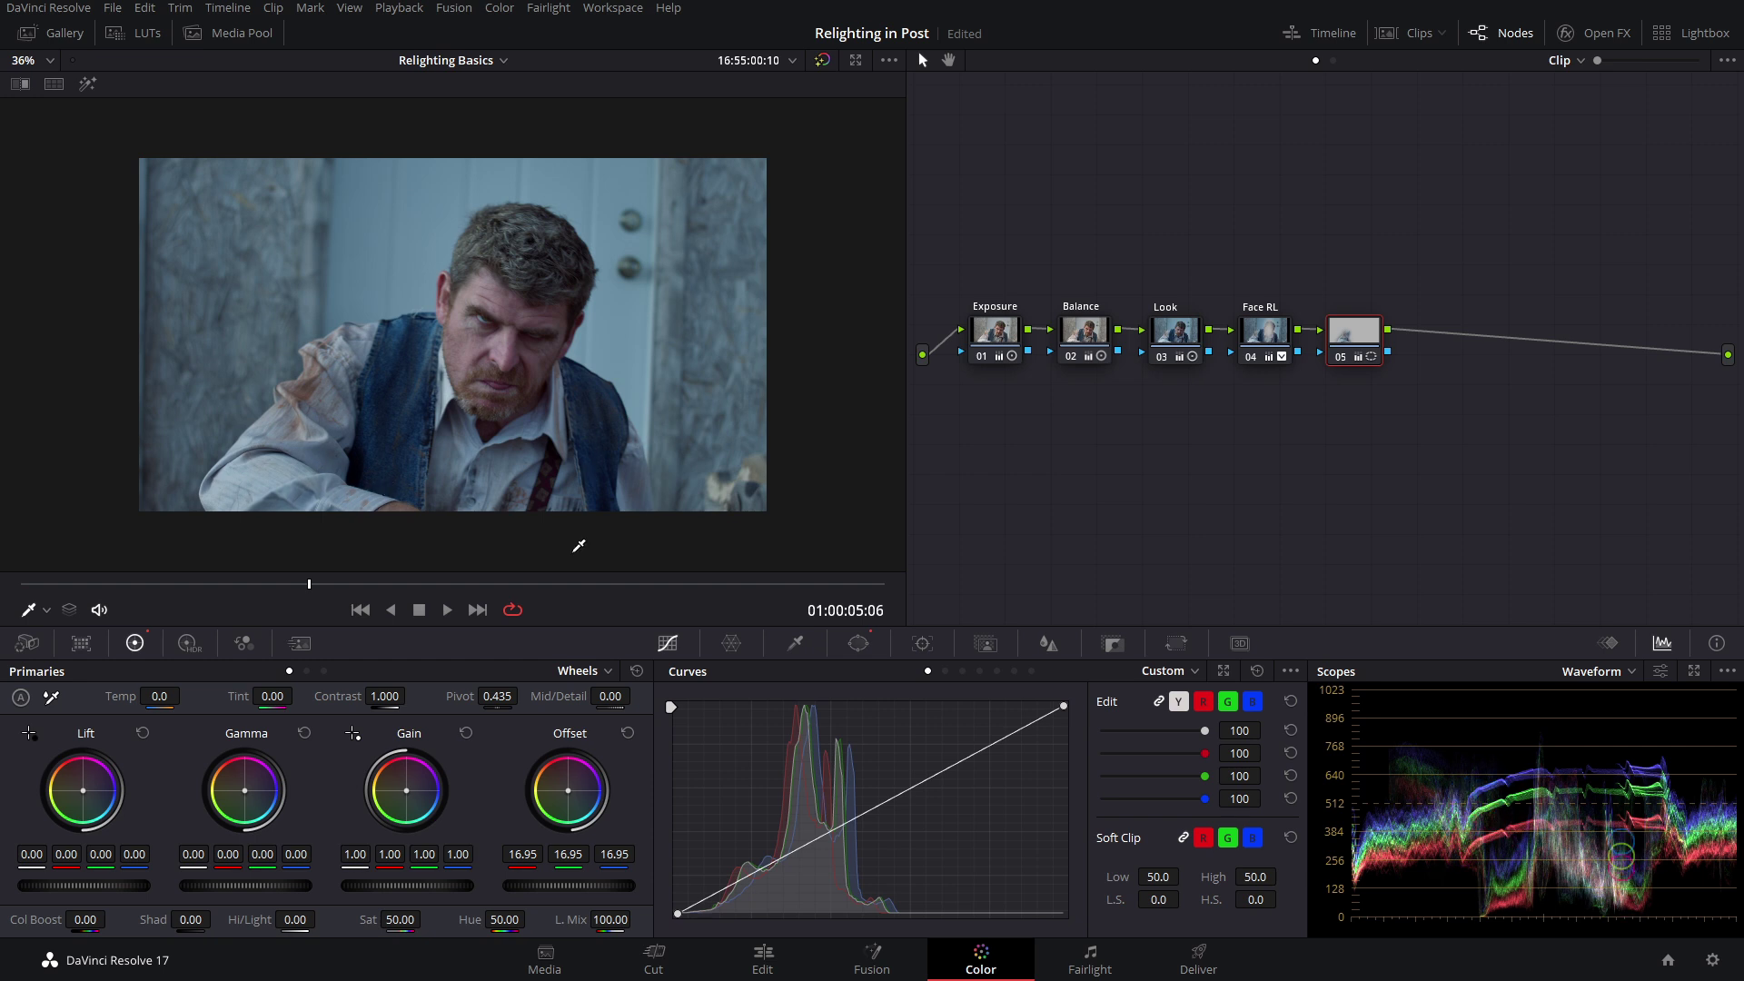
{"action": "left_click", "coordinate": [627, 733]}
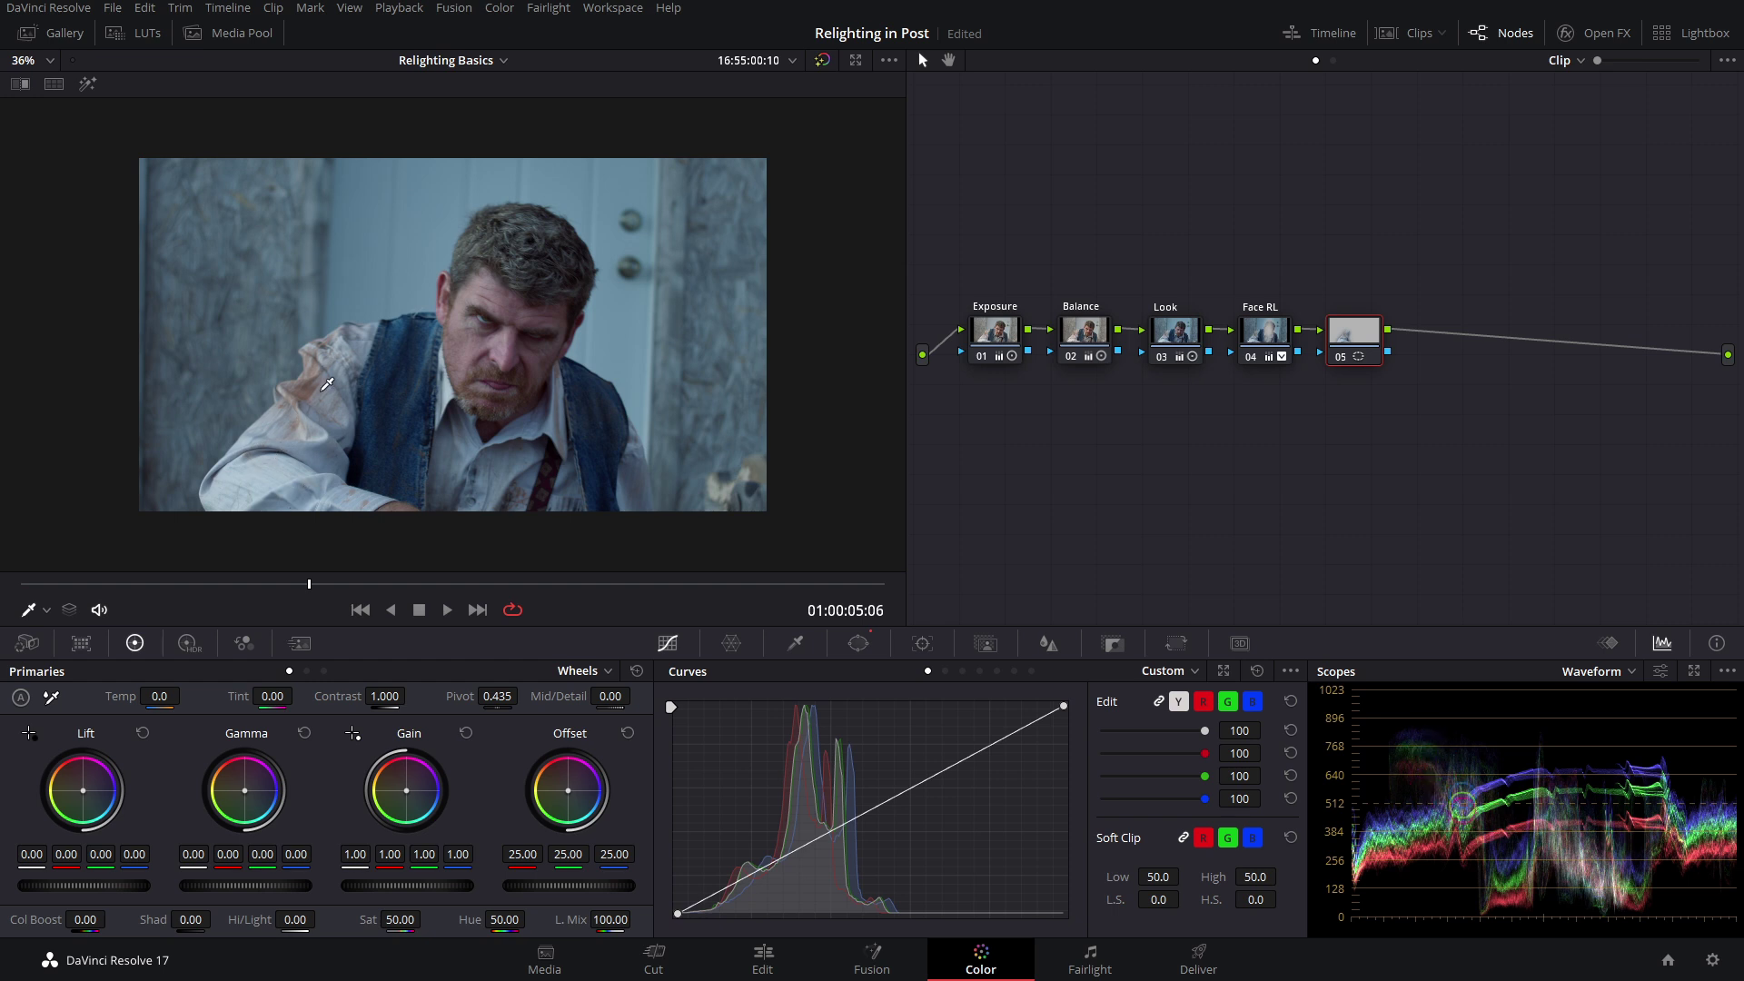
{"action": "left_click_drag", "start_coordinate": [418, 885], "coordinate": [391, 885]}
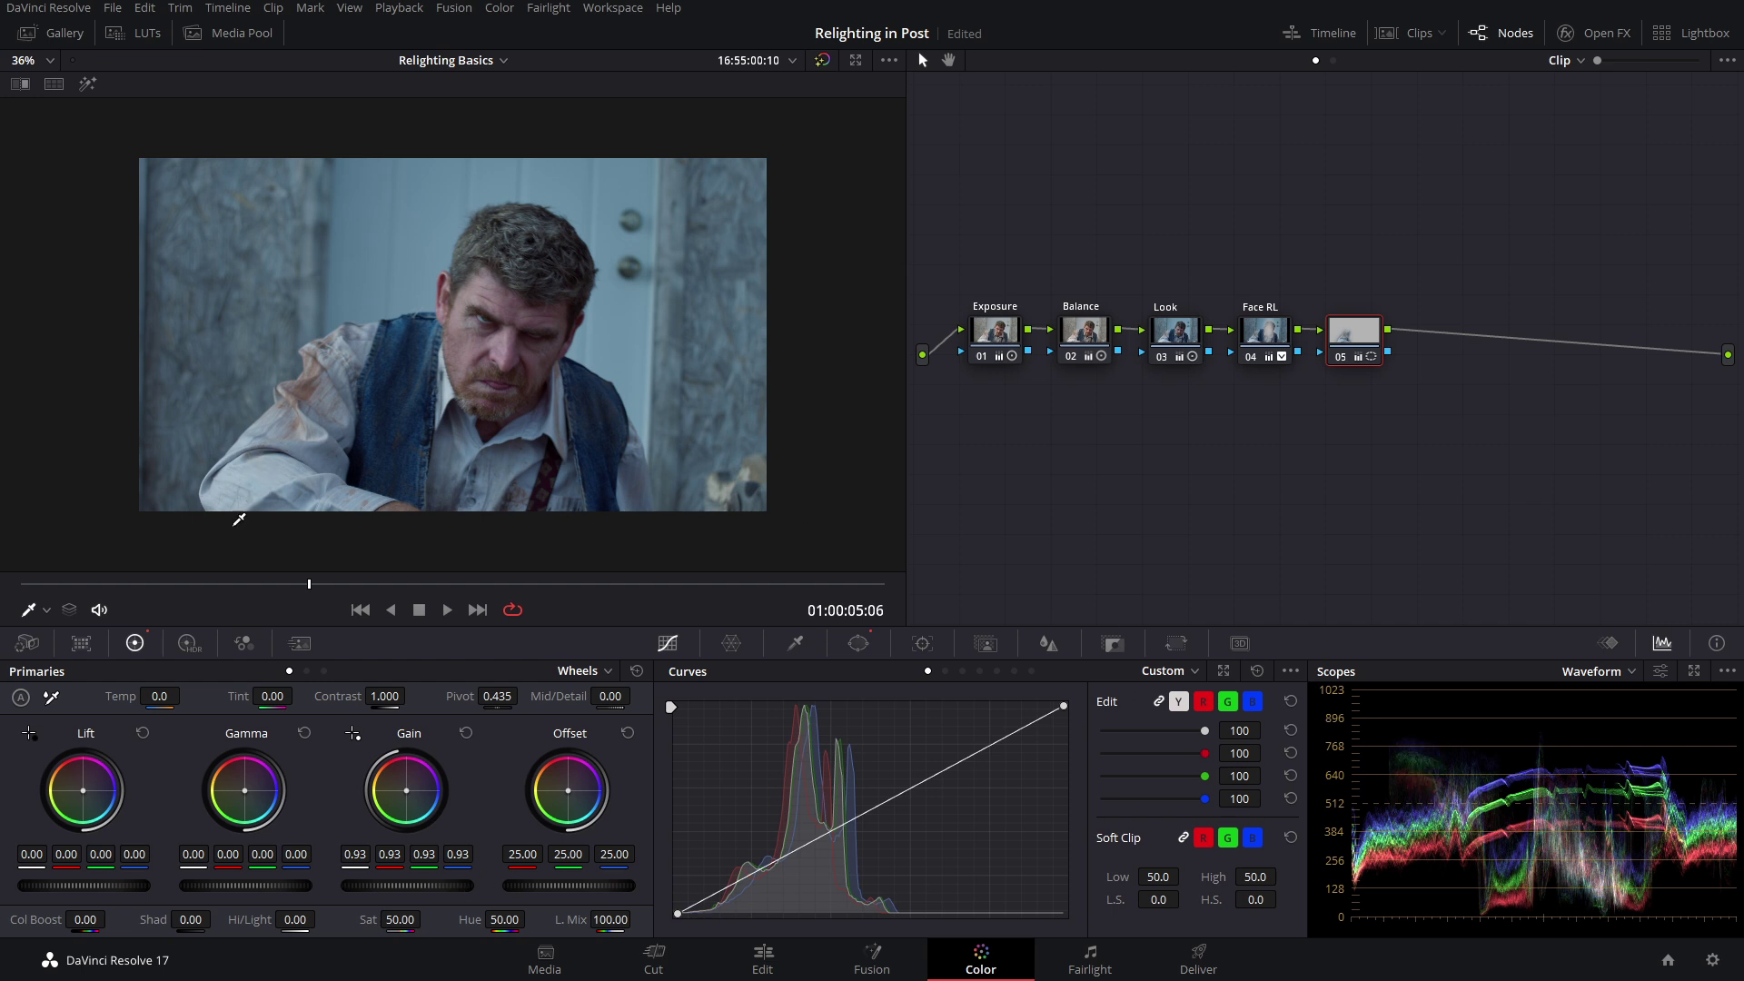
{"action": "left_click_drag", "start_coordinate": [432, 876], "coordinate": [404, 877]}
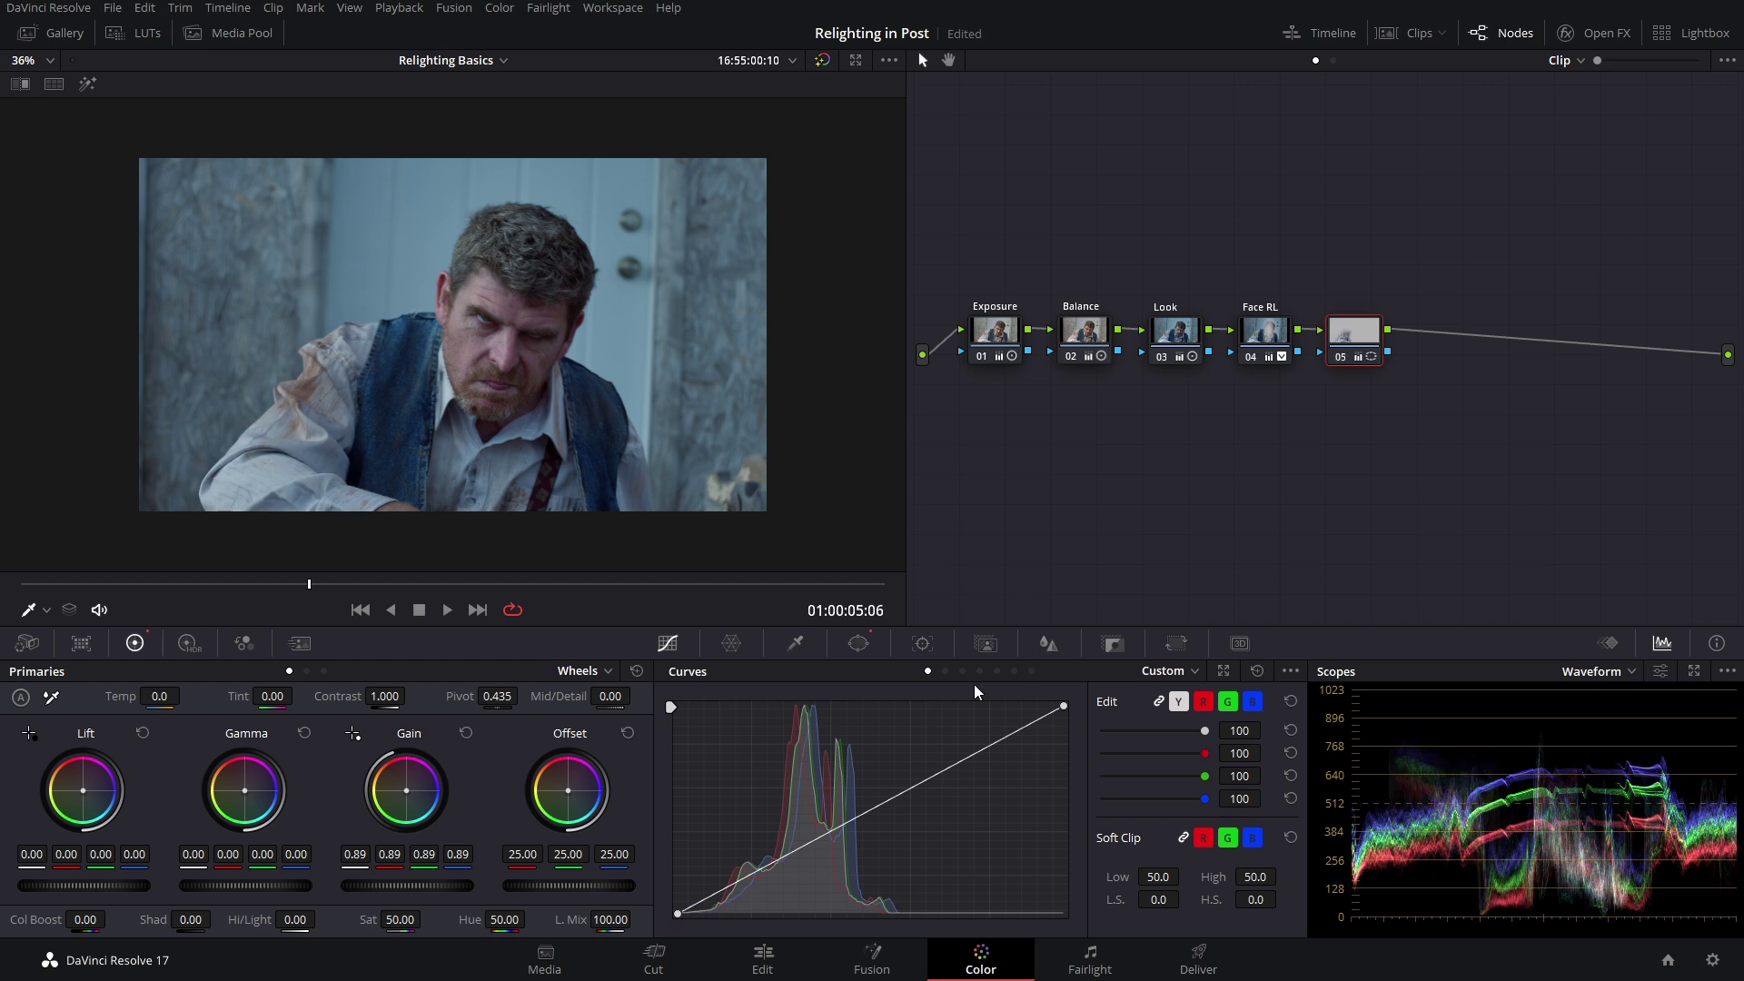
Step: Track the arm window backward and forward through the whole clip
{"action": "left_click", "coordinate": [937, 645]}
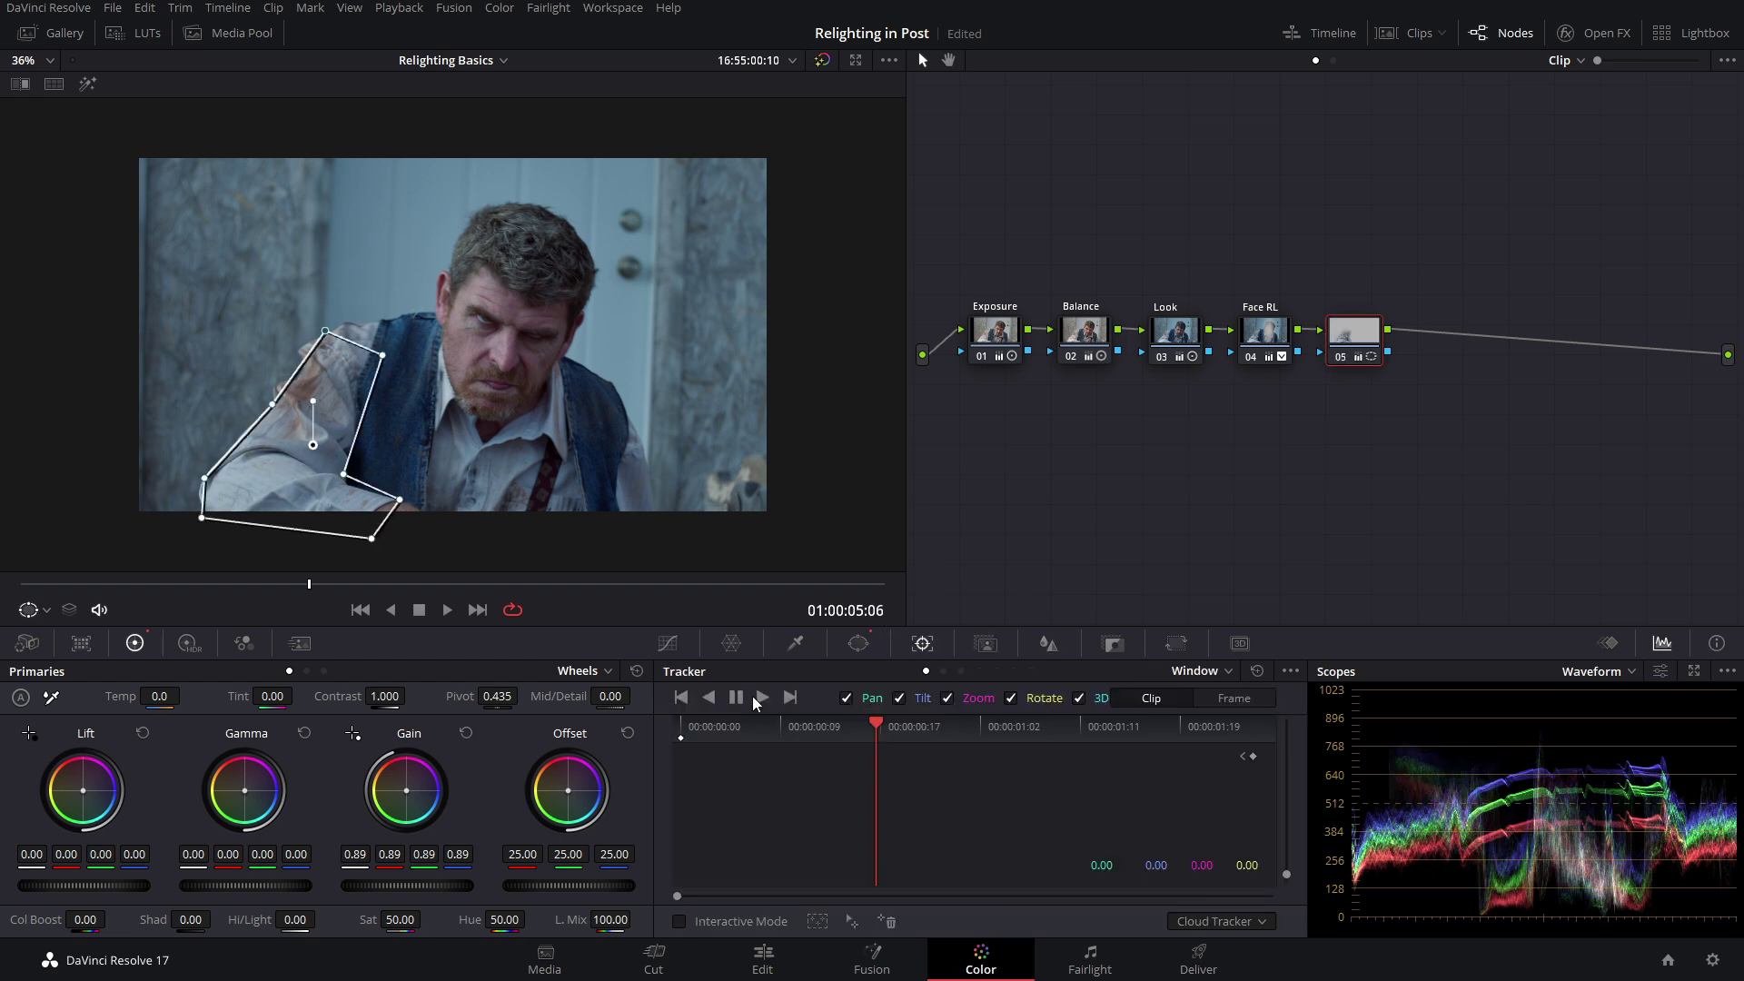
{"action": "left_click", "coordinate": [708, 697]}
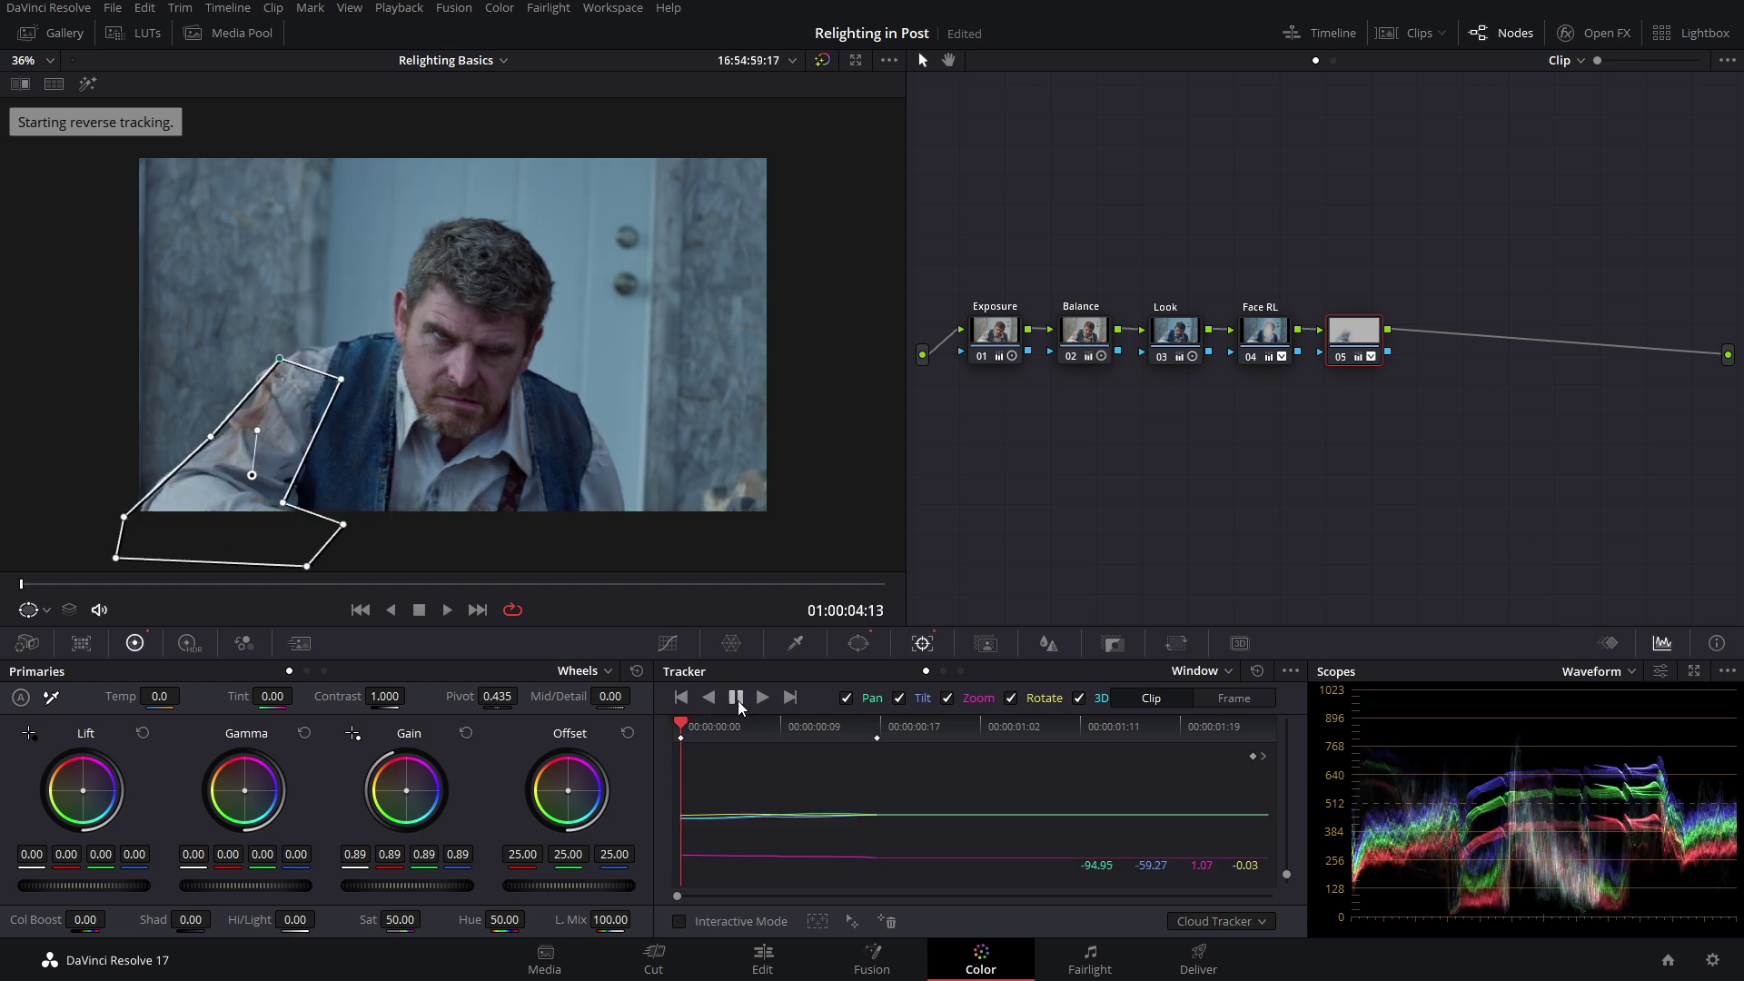
{"action": "left_click", "coordinate": [764, 695]}
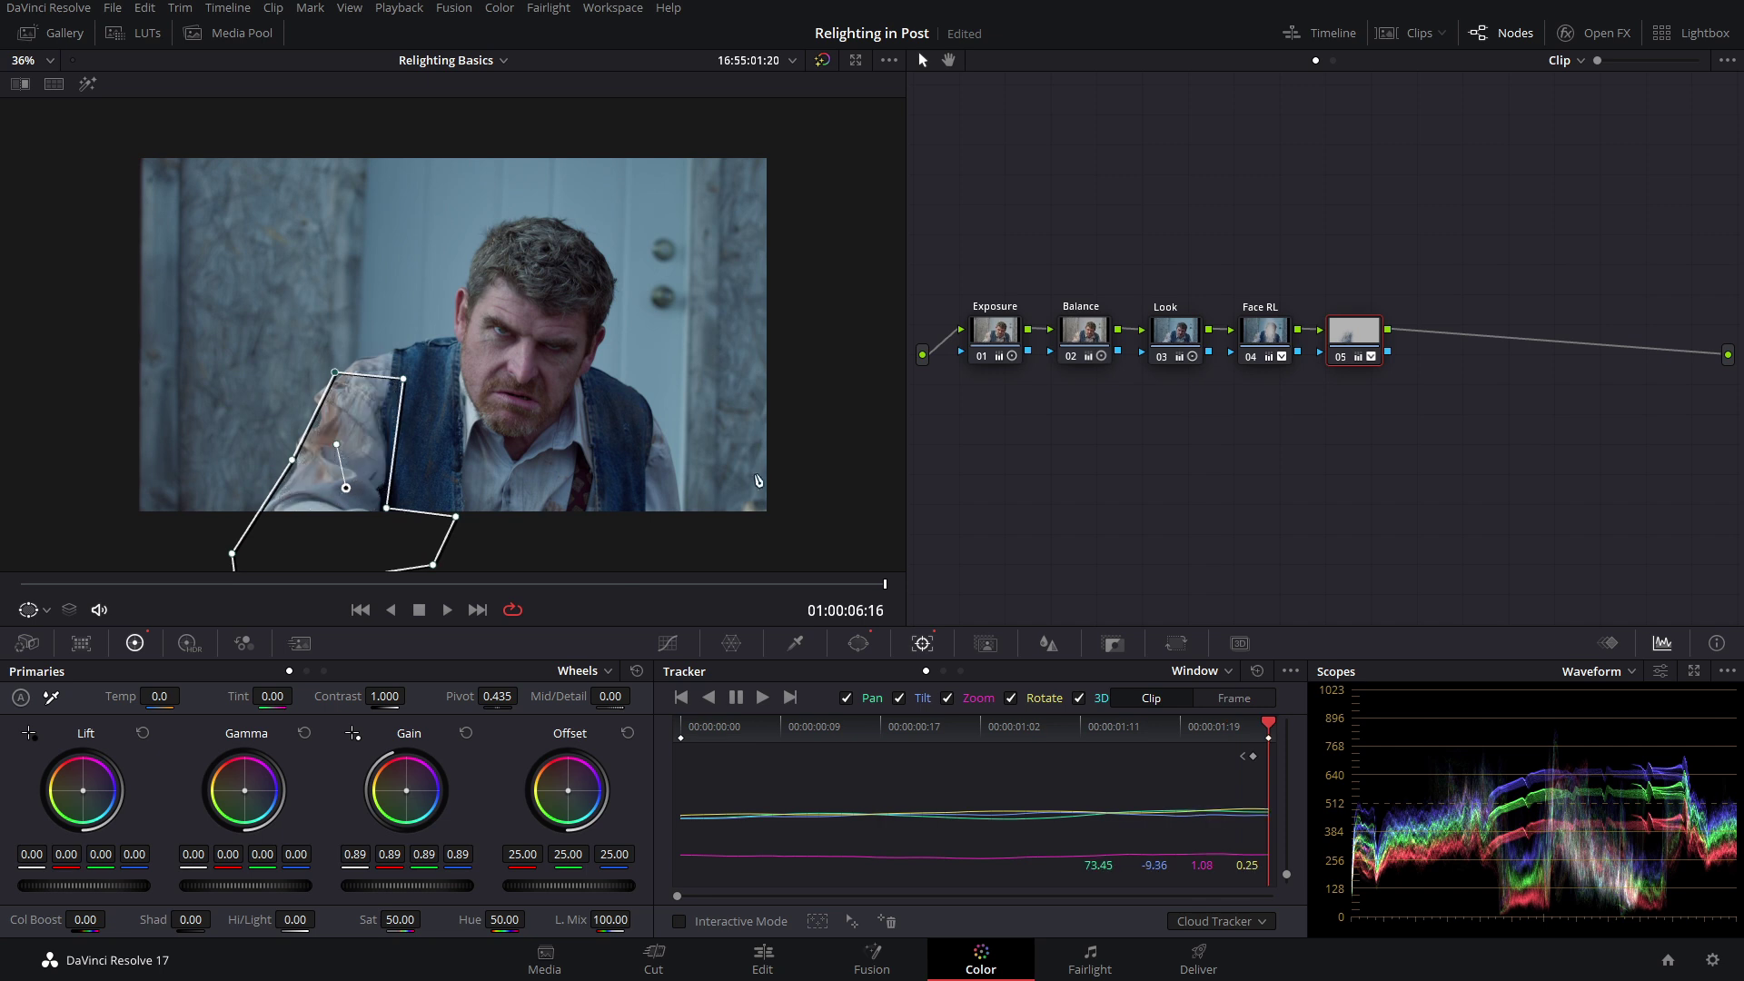
{"action": "left_click", "coordinate": [675, 642]}
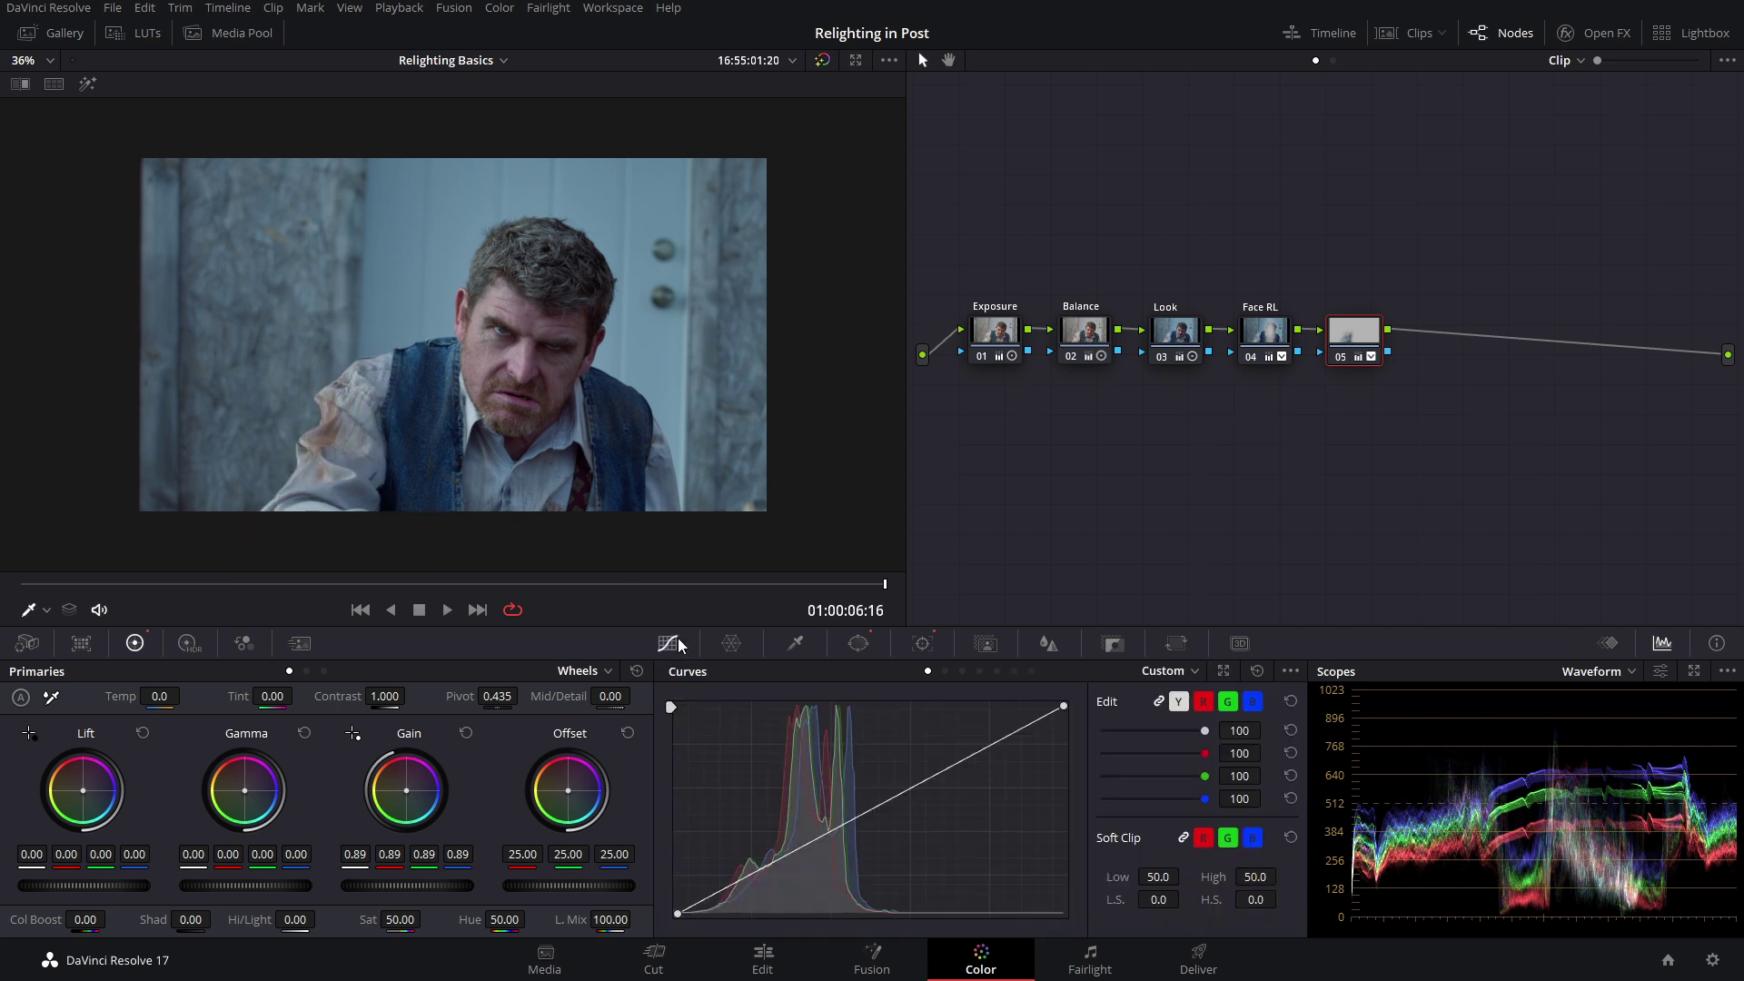
Step: Toggle the relighting nodes 04–05 off and on to compare, checking the tracked window across the clip
{"action": "left_click_drag", "start_coordinate": [852, 581], "coordinate": [241, 599]}
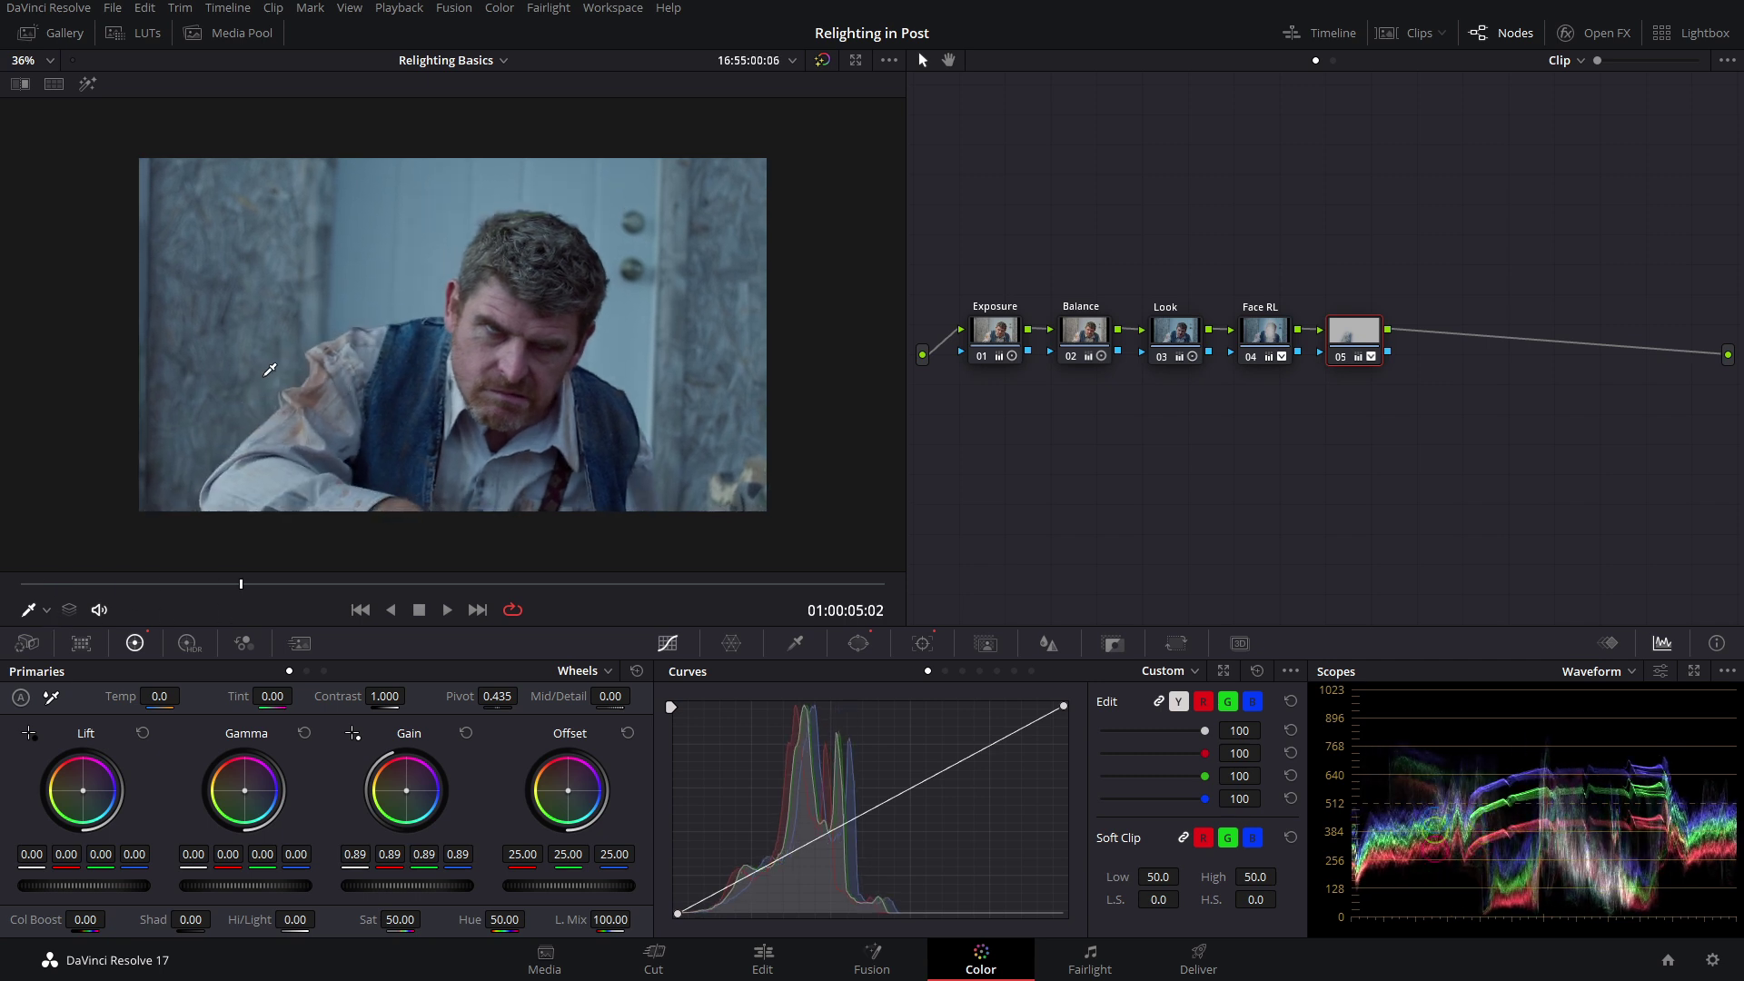
{"action": "left_click_drag", "start_coordinate": [1427, 401], "coordinate": [1208, 283]}
{"action": "key", "text": "ctrl+d"}
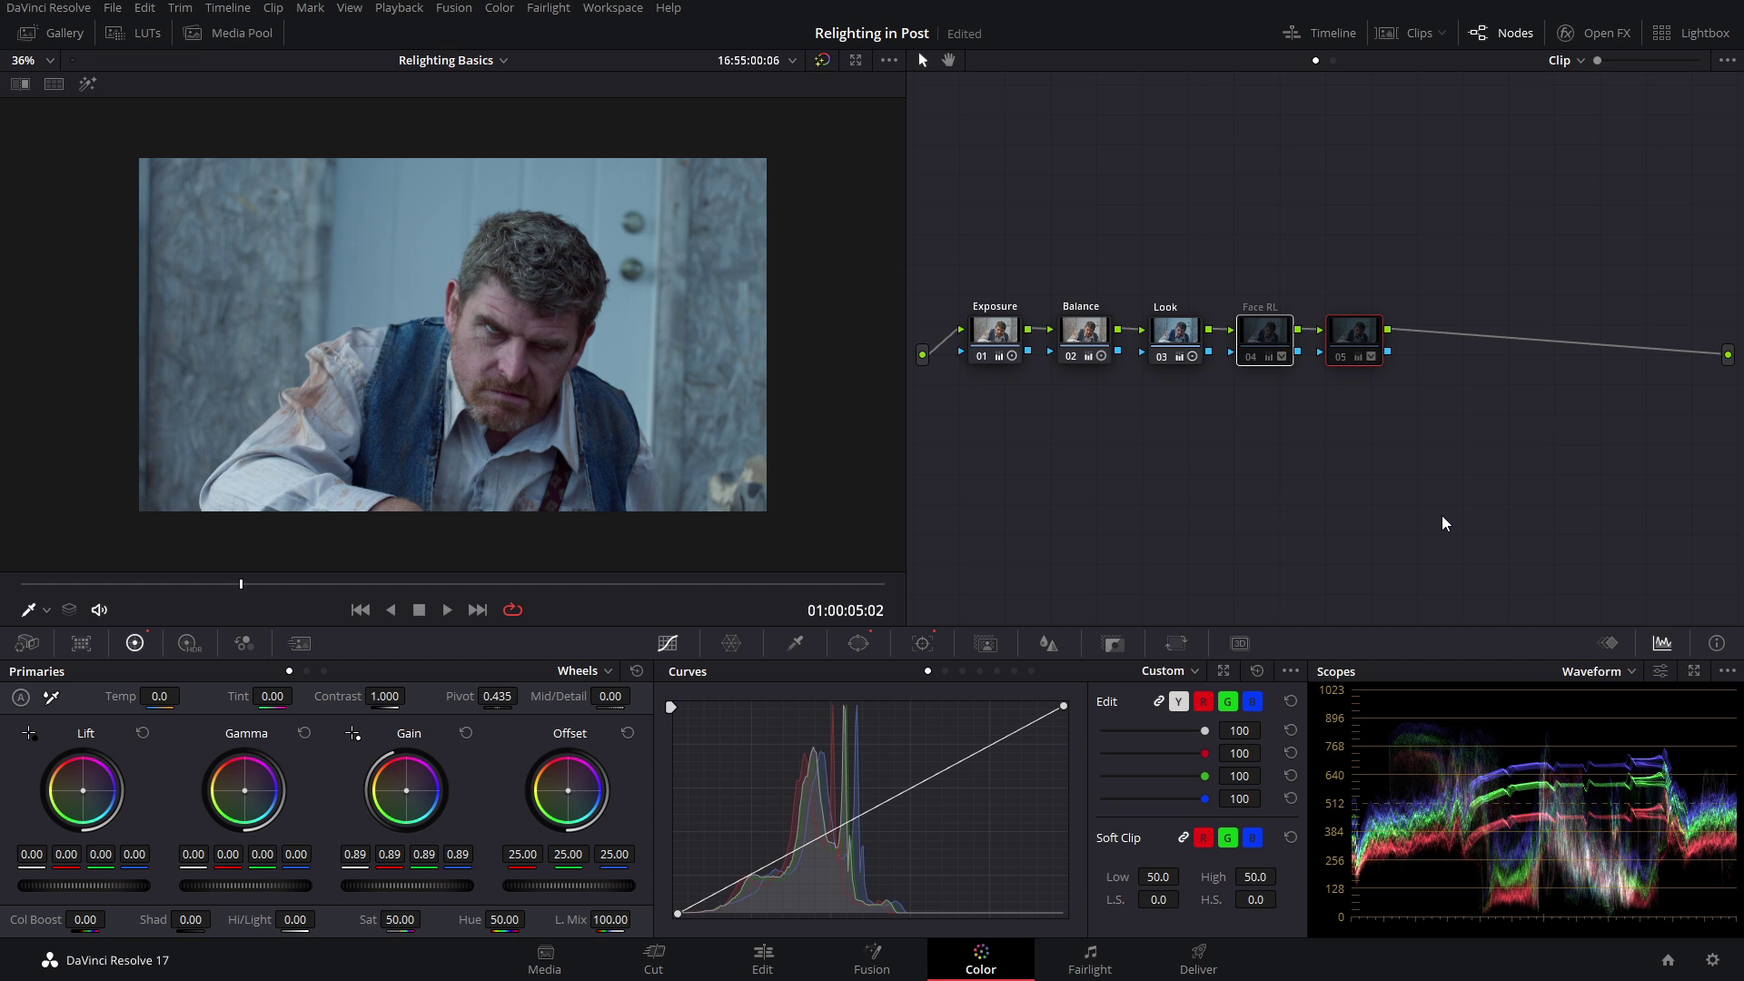
{"action": "key", "text": "ctrl+d"}
{"action": "left_click_drag", "start_coordinate": [241, 586], "coordinate": [679, 590]}
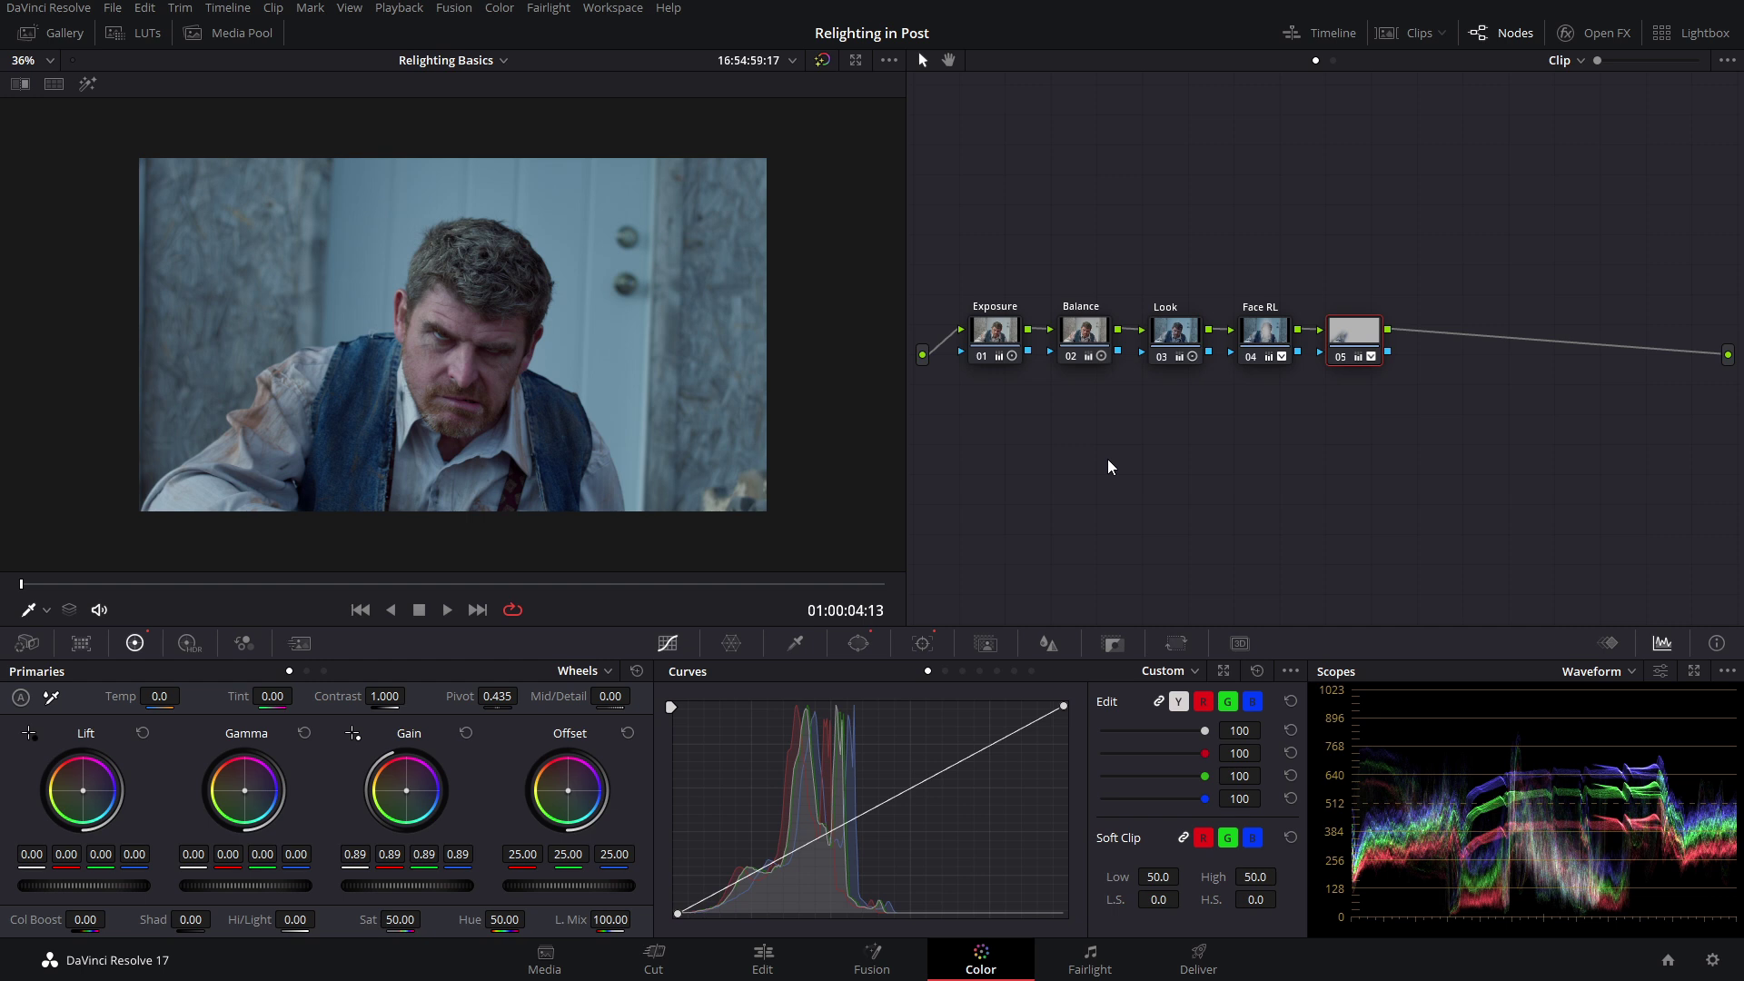
{"action": "key", "text": "Down"}
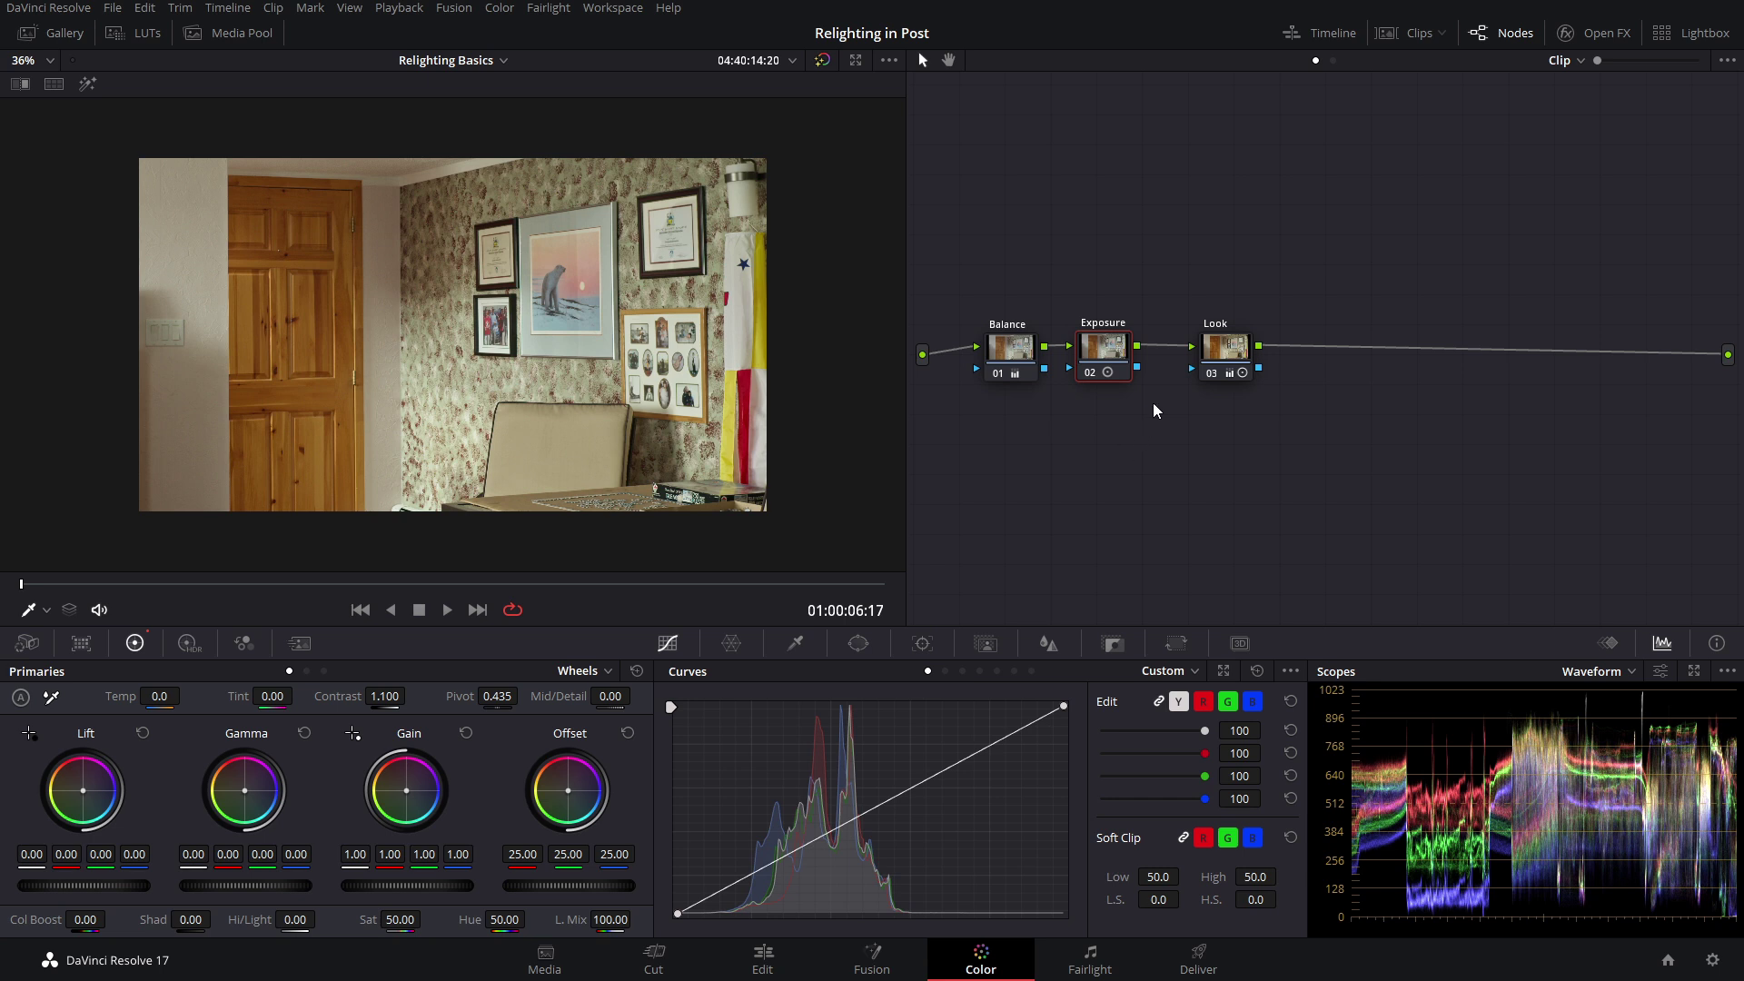
Step: Select the Look node, scrub the man-on-the-phone shot, and add a new node after Look
{"action": "mouse_move", "coordinate": [1233, 347]}
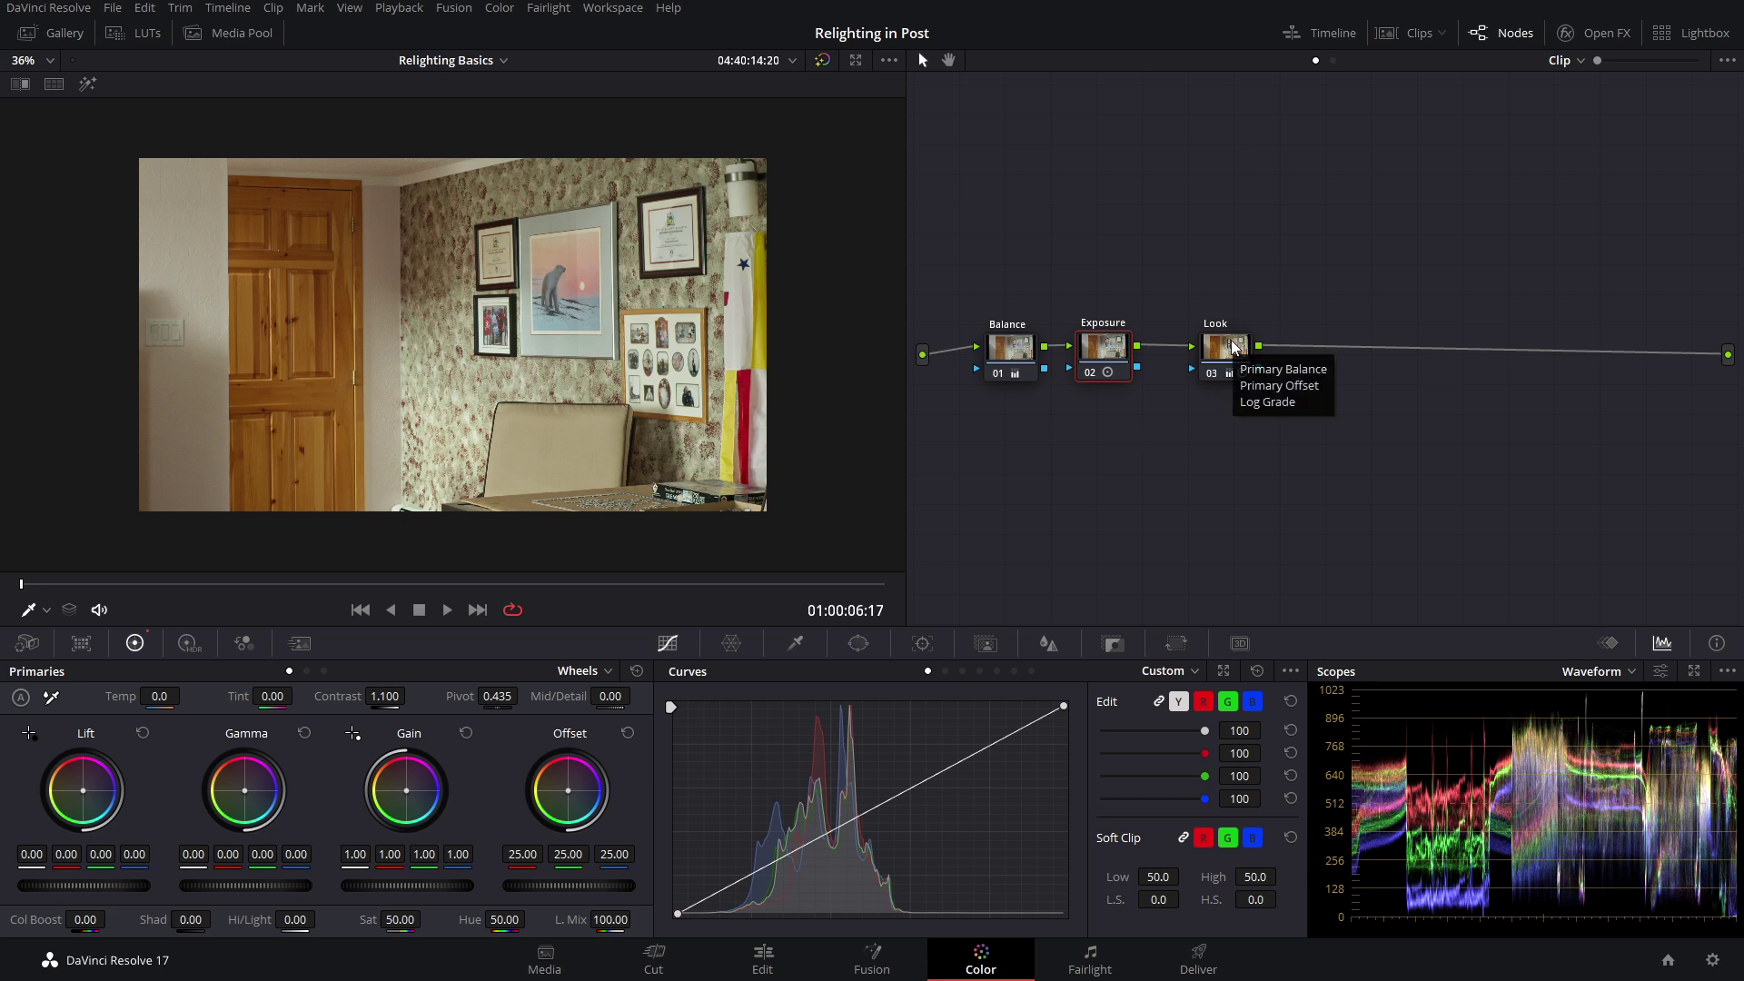
{"action": "left_click", "coordinate": [1231, 346]}
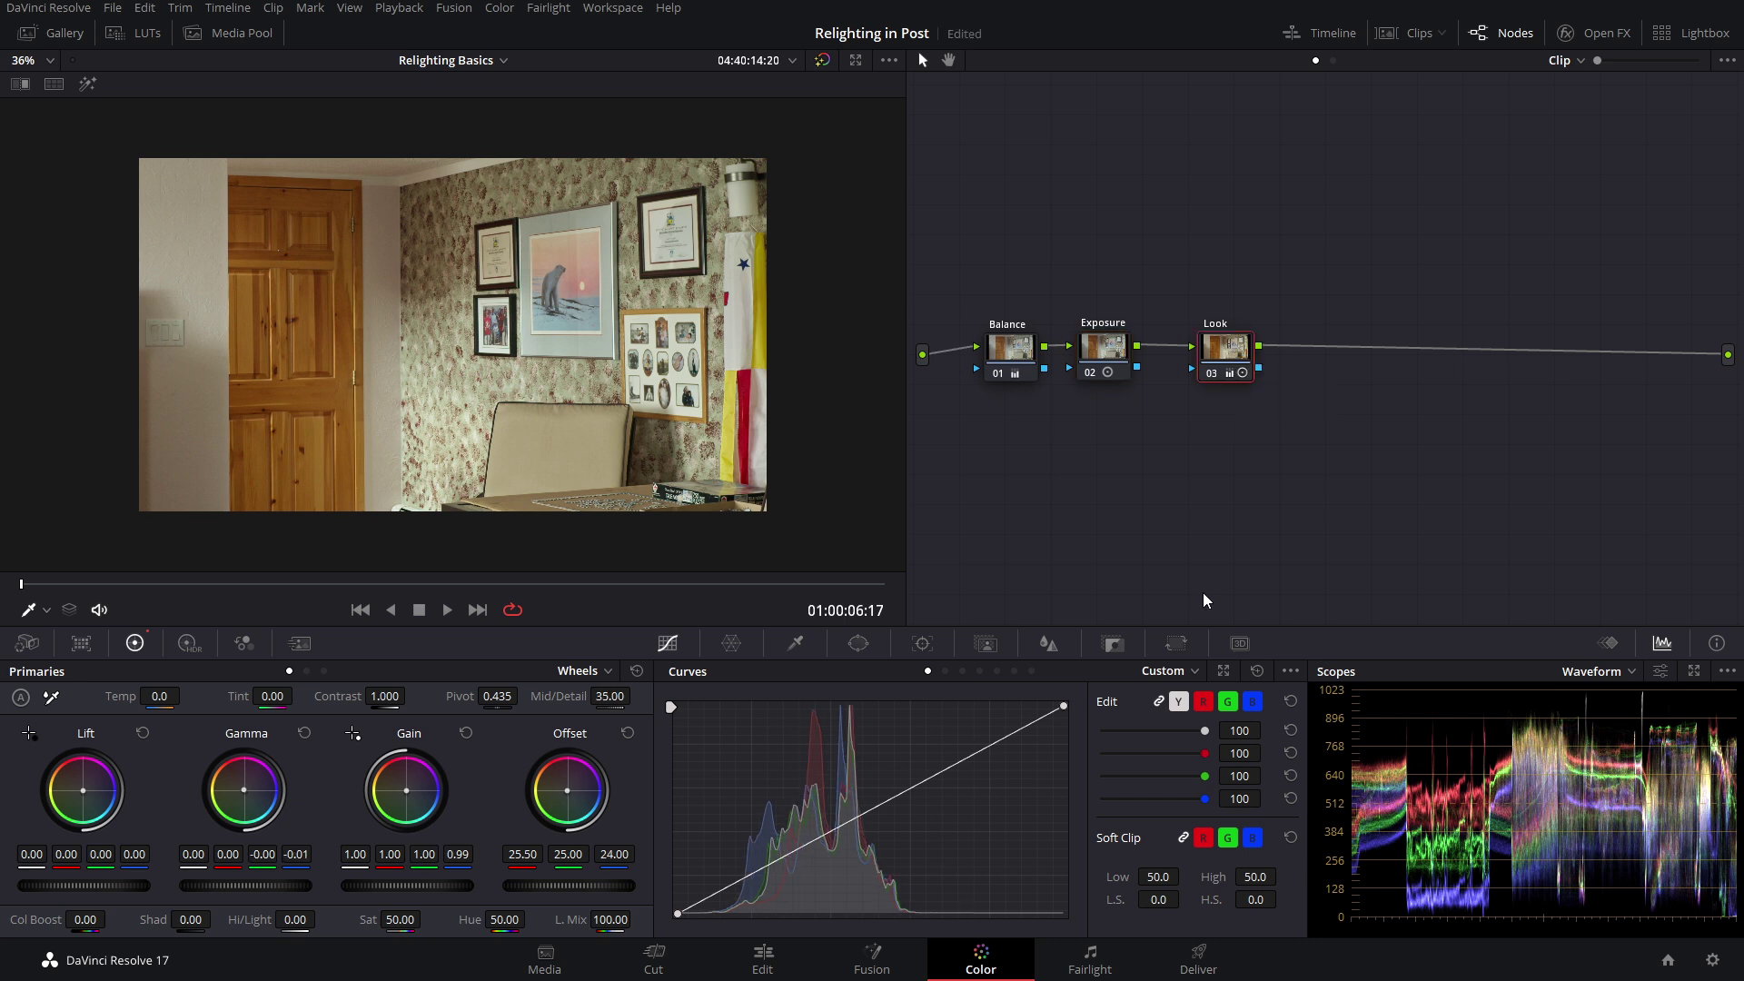
{"action": "left_click_drag", "start_coordinate": [35, 593], "coordinate": [563, 553]}
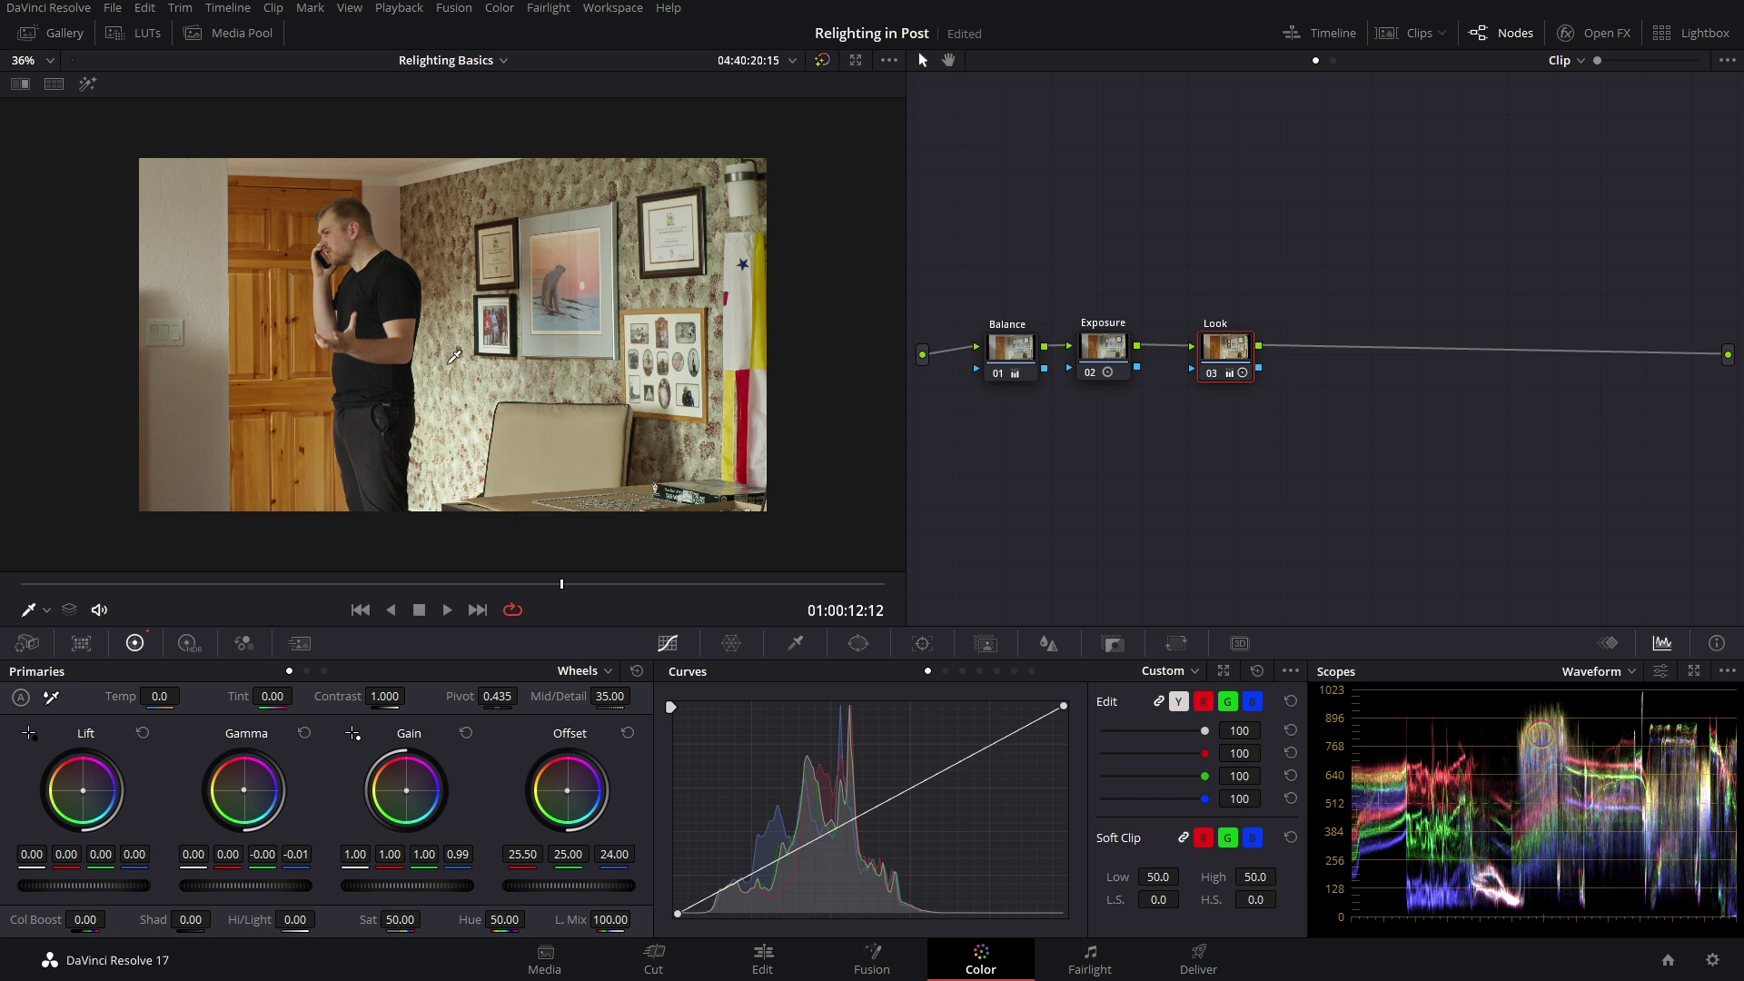
{"action": "left_click_drag", "start_coordinate": [561, 583], "coordinate": [519, 576]}
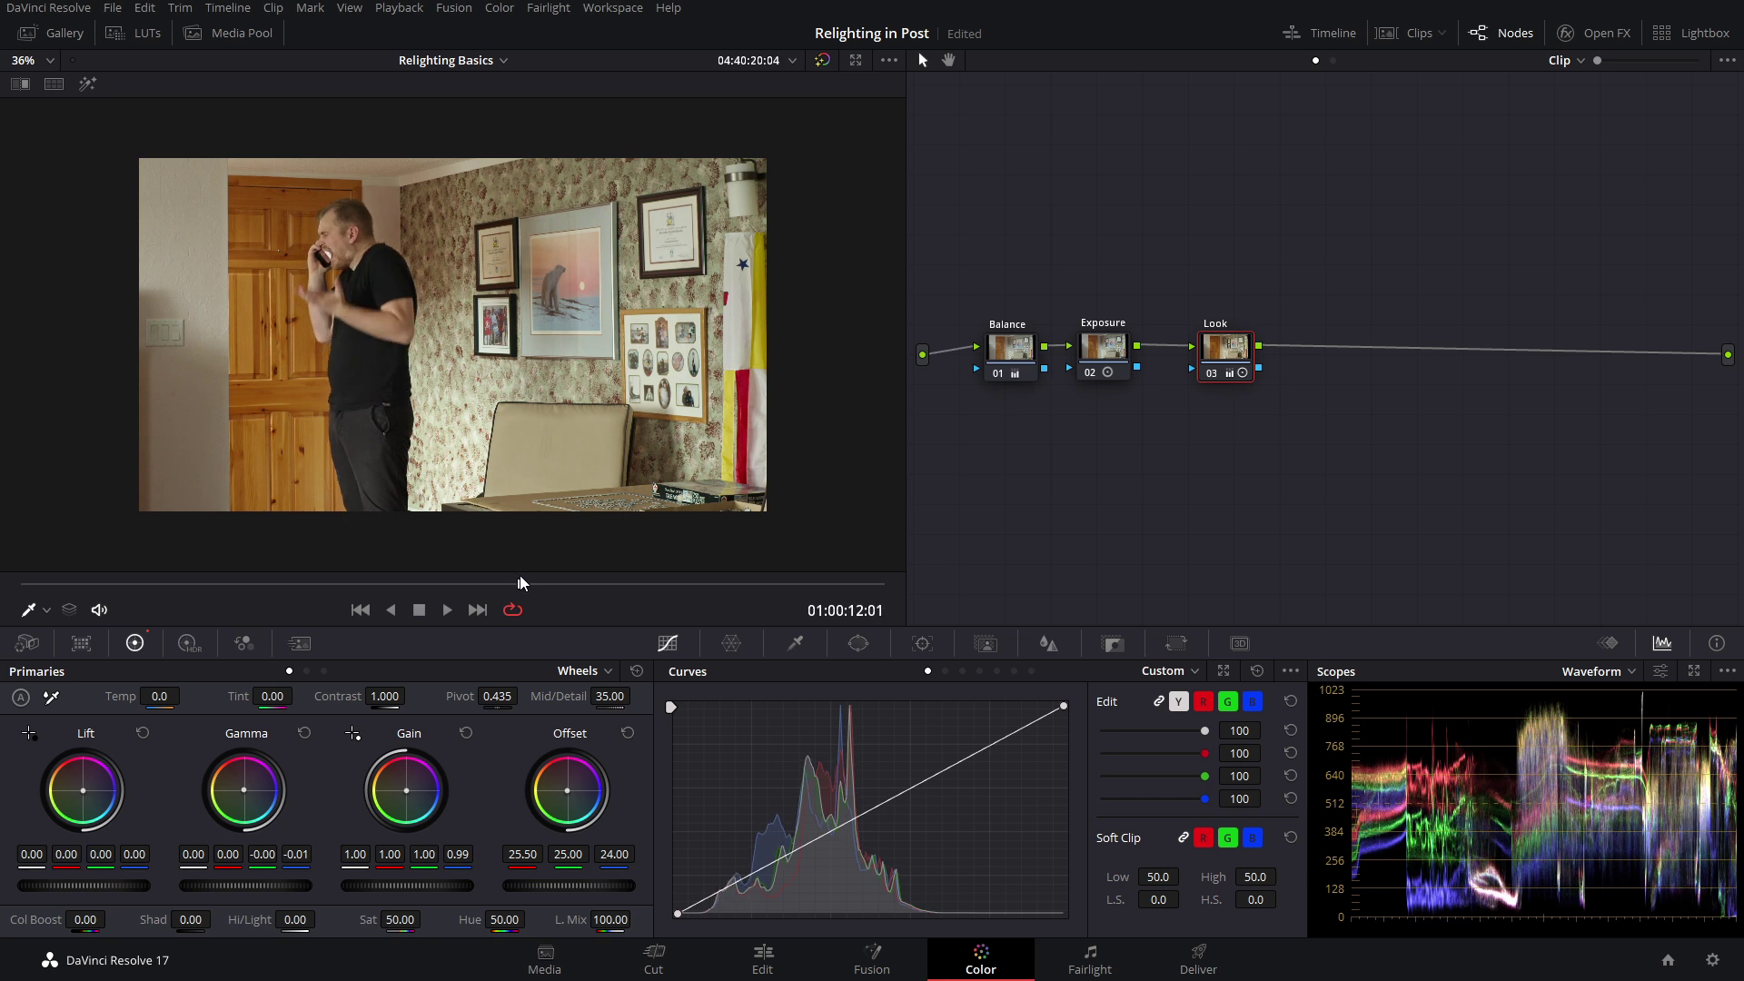
{"action": "left_click_drag", "start_coordinate": [522, 582], "coordinate": [623, 602]}
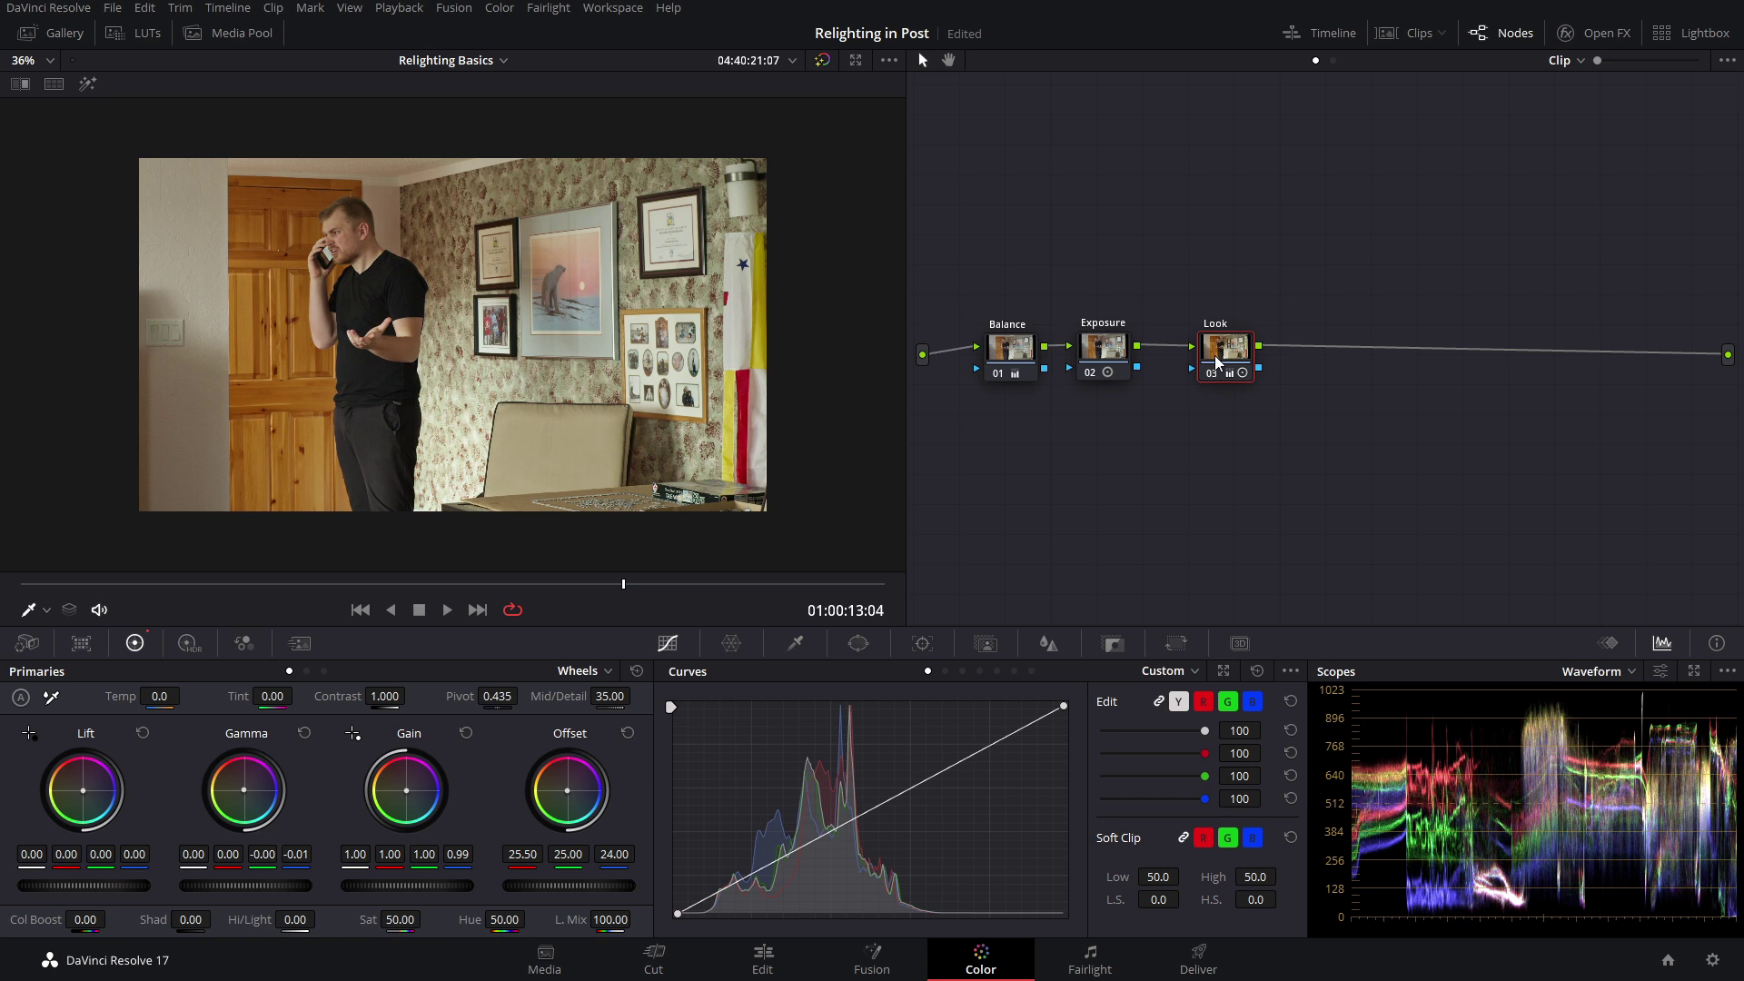
{"action": "key", "text": "alt+s"}
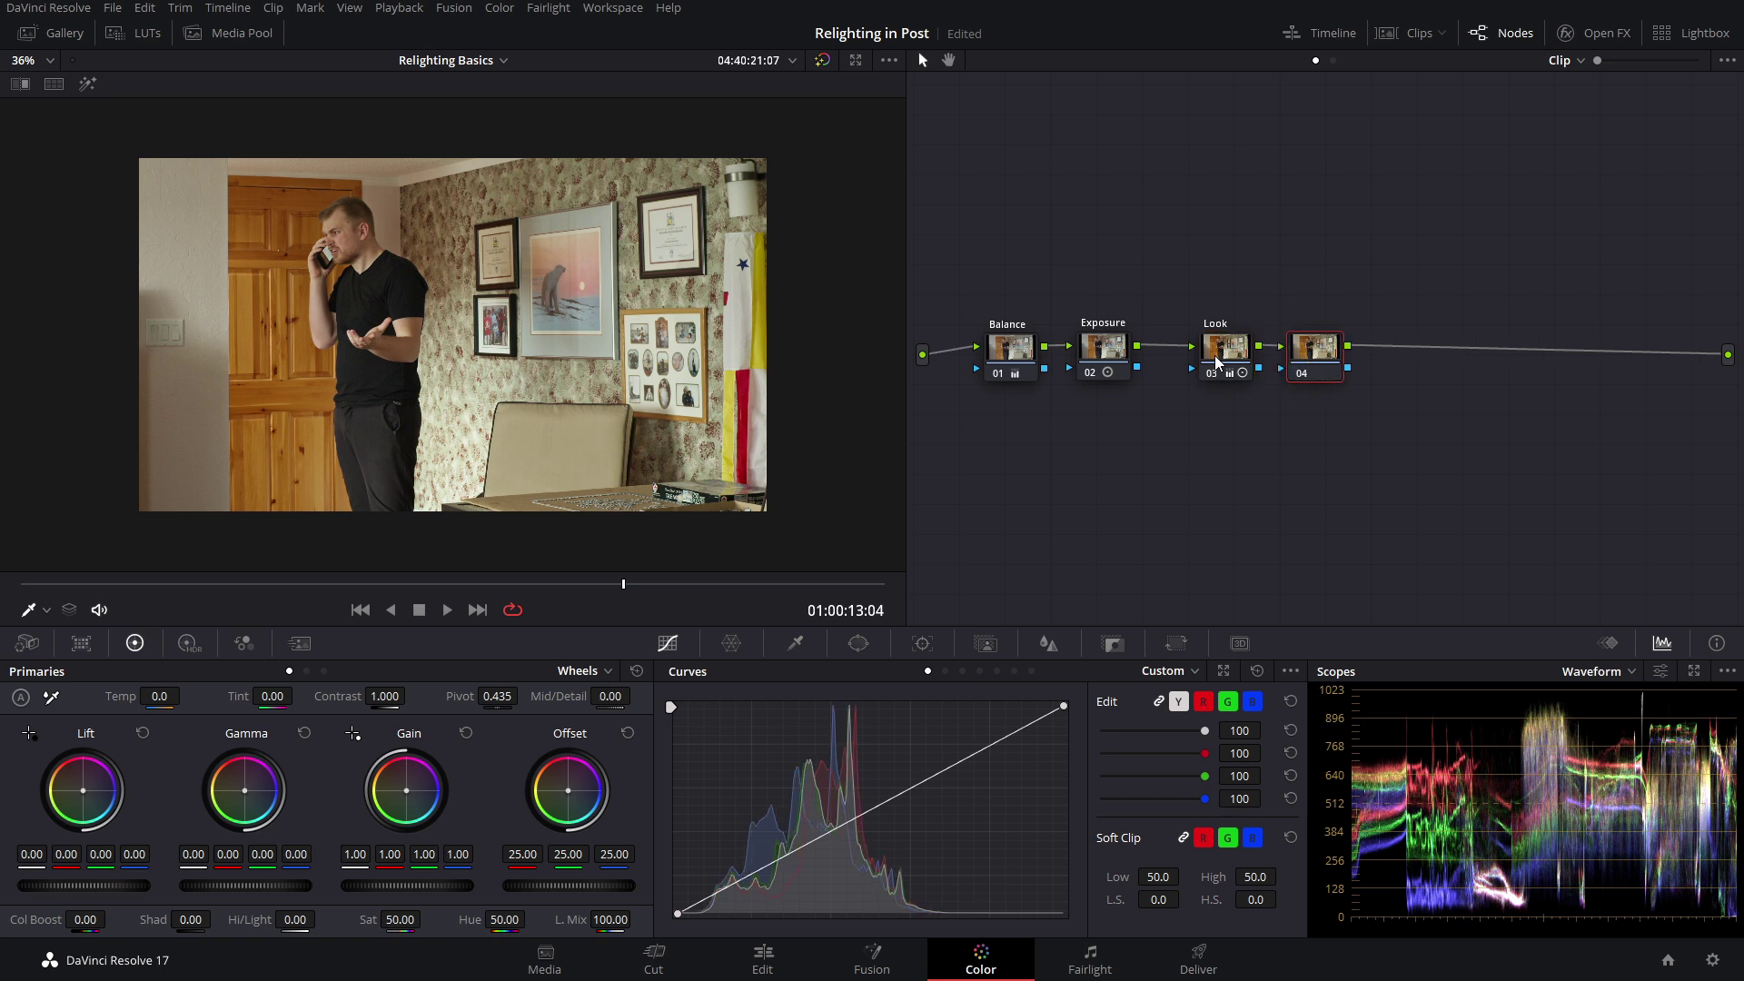
Step: Add a parallel node 05 beside node 04 and tidy both node positions
{"action": "key", "text": "alt+p"}
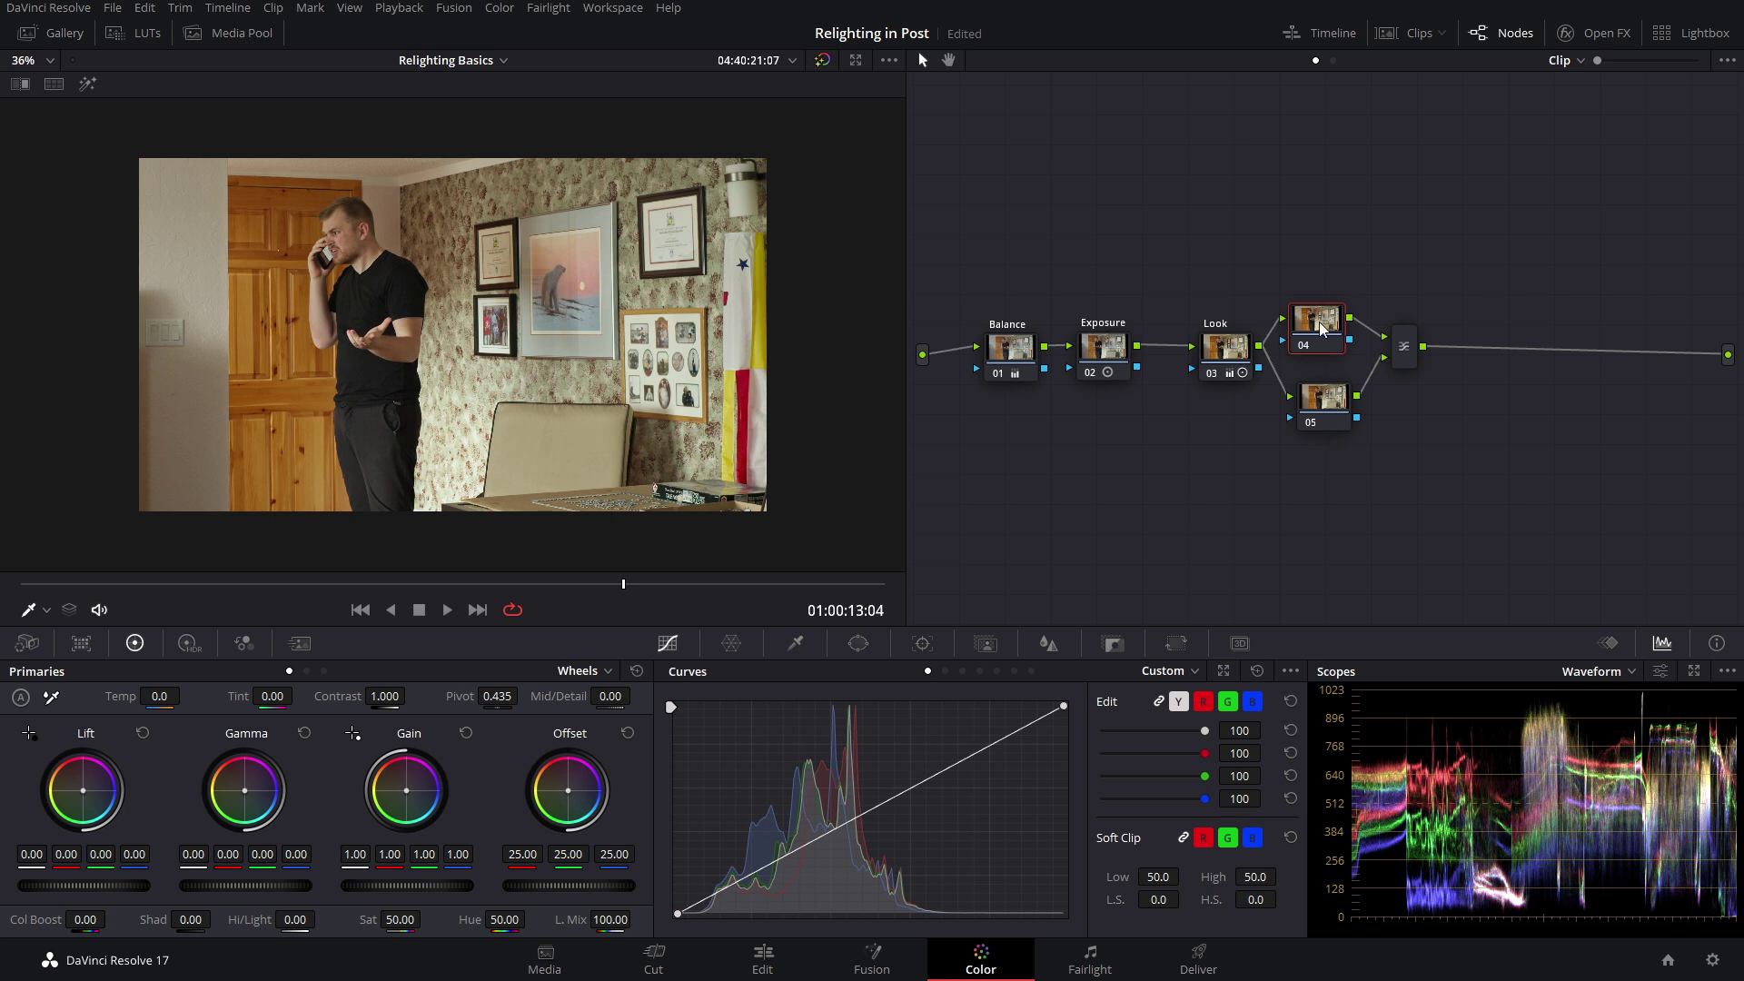
{"action": "left_click_drag", "start_coordinate": [1320, 328], "coordinate": [1325, 327]}
{"action": "left_click_drag", "start_coordinate": [1310, 408], "coordinate": [1314, 409]}
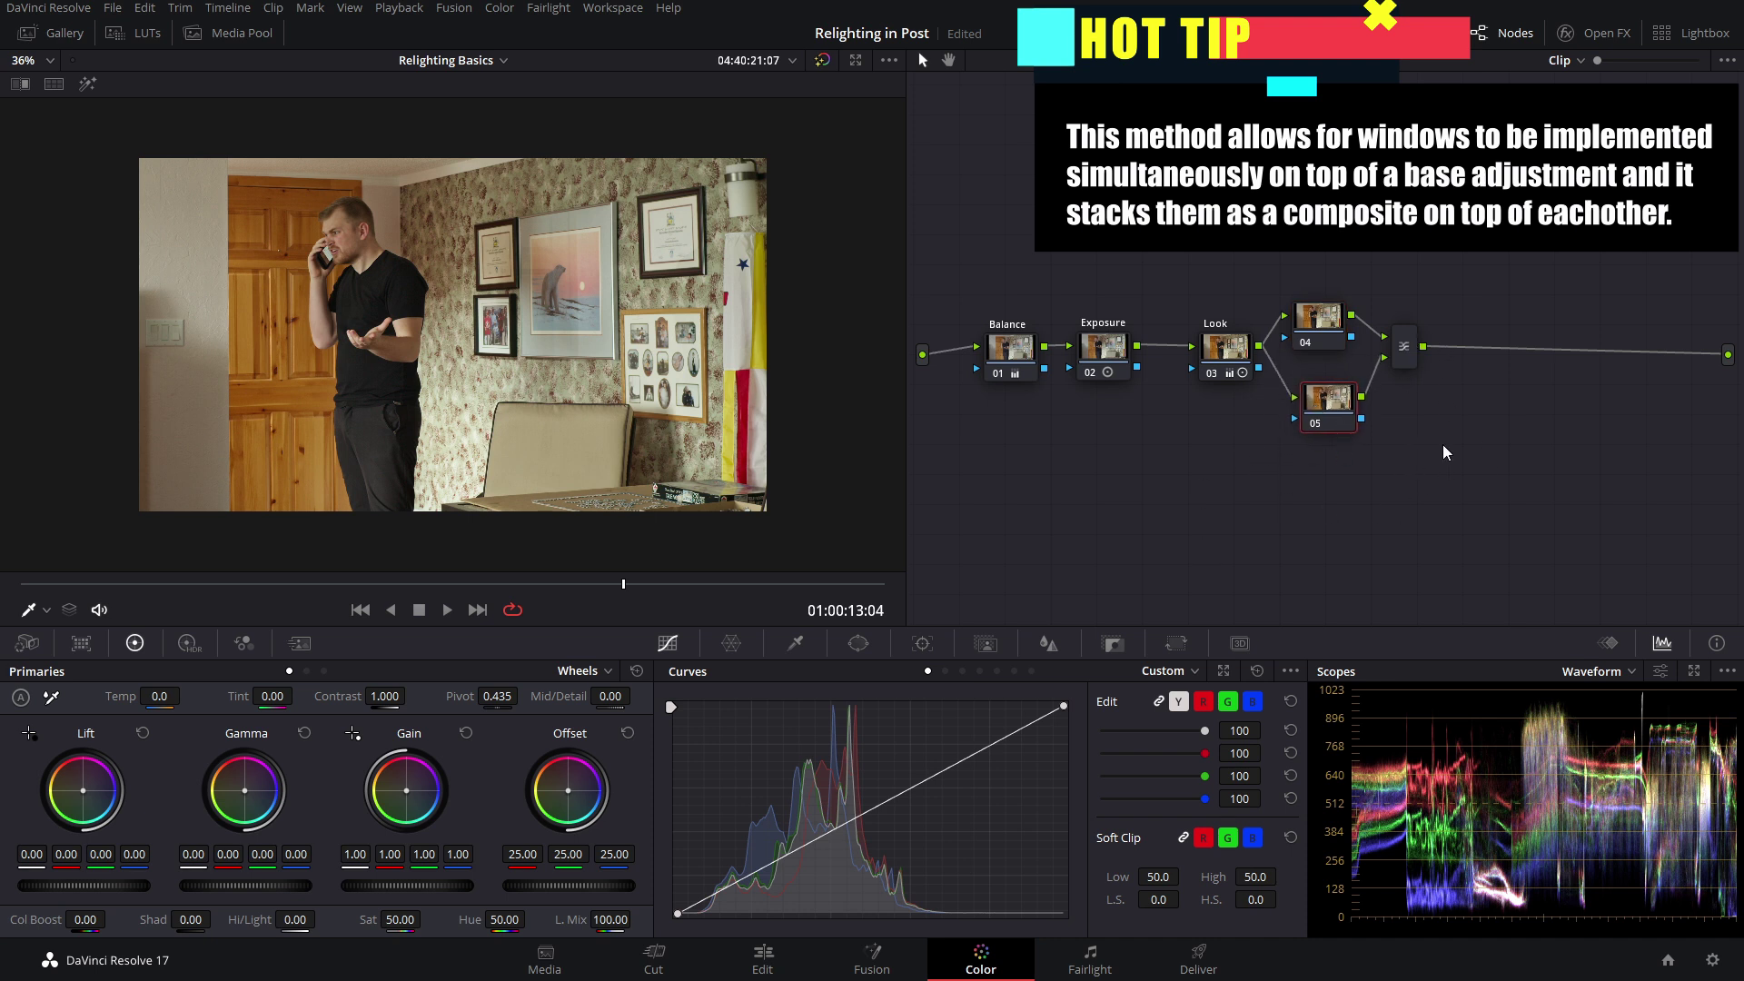
Step: Label node 04 'Base' and node 05 'Window'
{"action": "right_click", "coordinate": [1327, 323]}
{"action": "left_click", "coordinate": [1358, 358]}
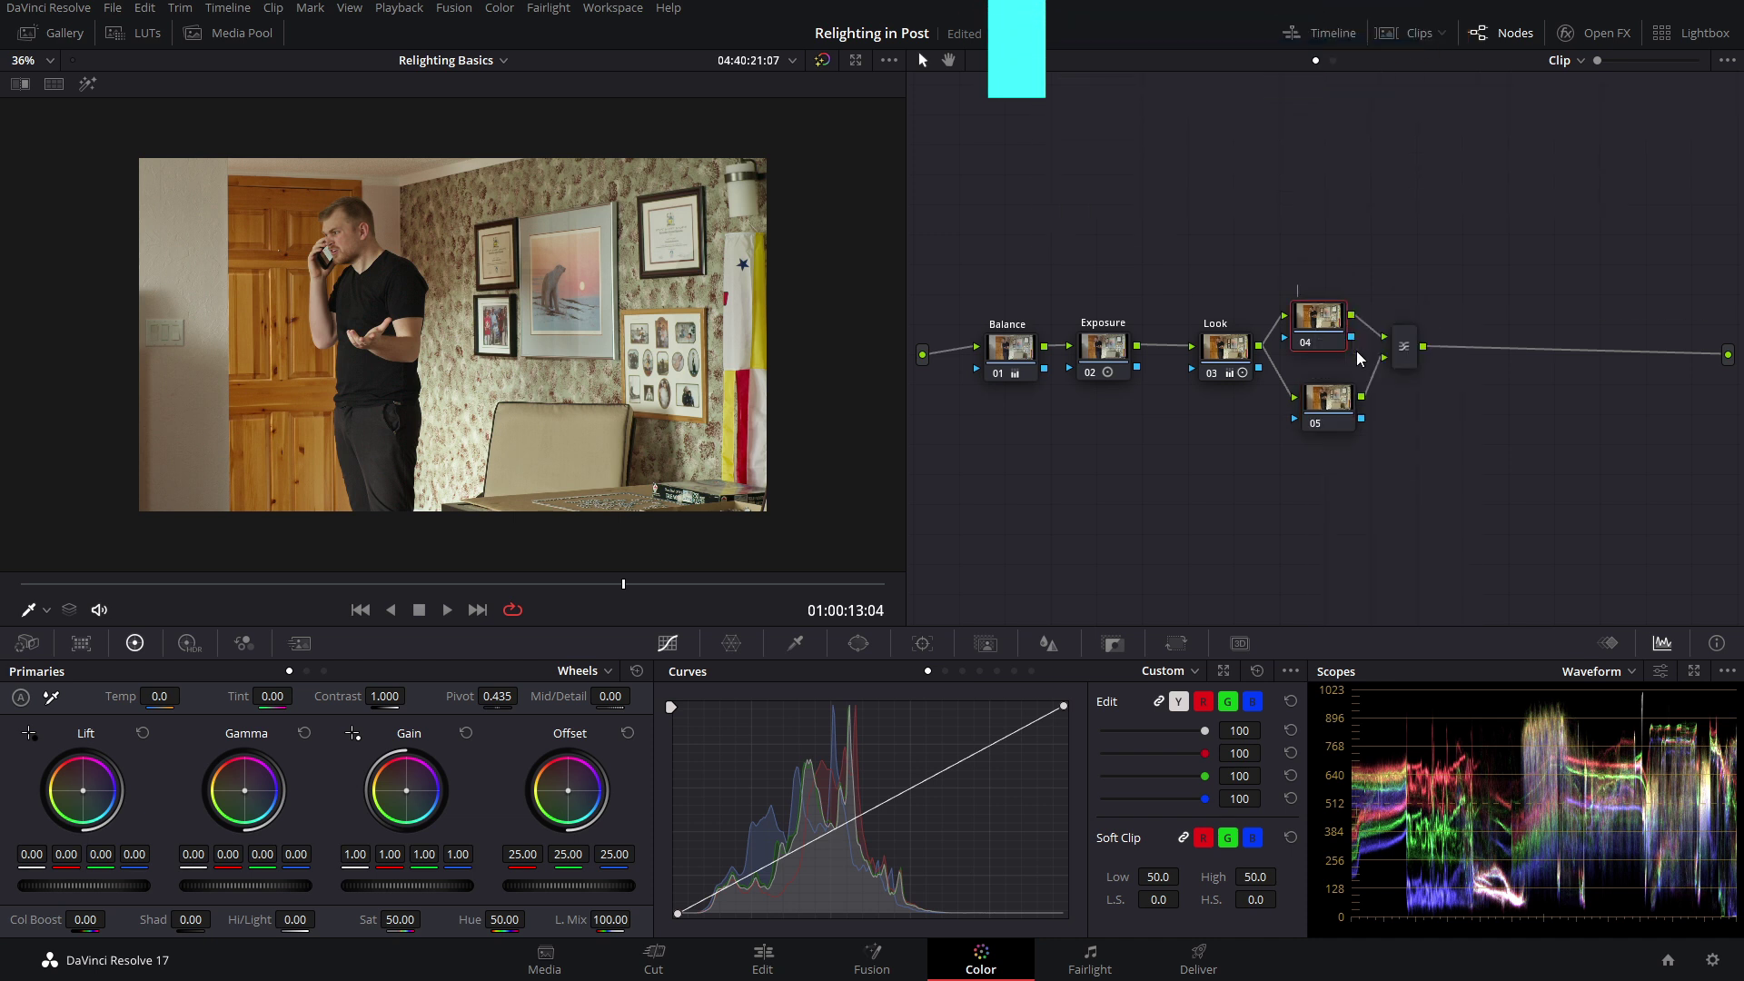
{"action": "type", "text": "Base"}
{"action": "right_click", "coordinate": [1327, 400]}
{"action": "left_click", "coordinate": [1353, 432]}
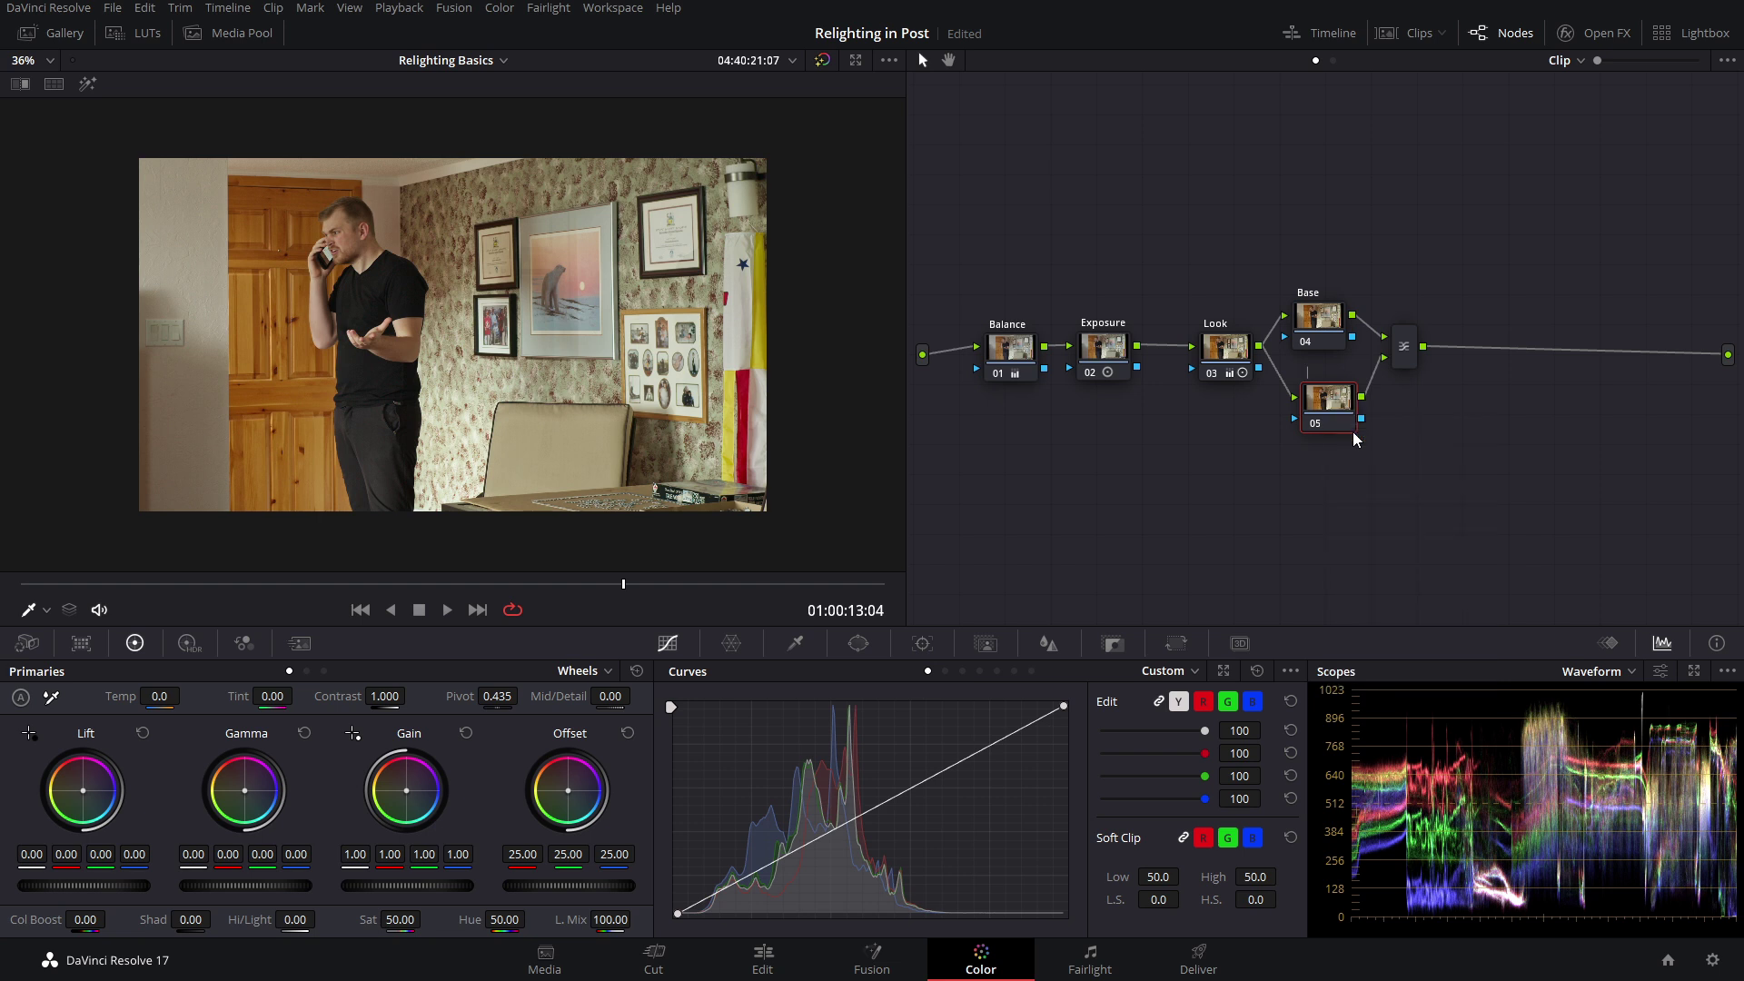
{"action": "type", "text": "Window"}
{"action": "left_click", "coordinate": [858, 642]}
Step: Add a gradient window from the left edge on the Window node, angled about -84° with softness 12.14
{"action": "scroll", "coordinate": [722, 922], "scroll_direction": "down", "scroll_amount": 1}
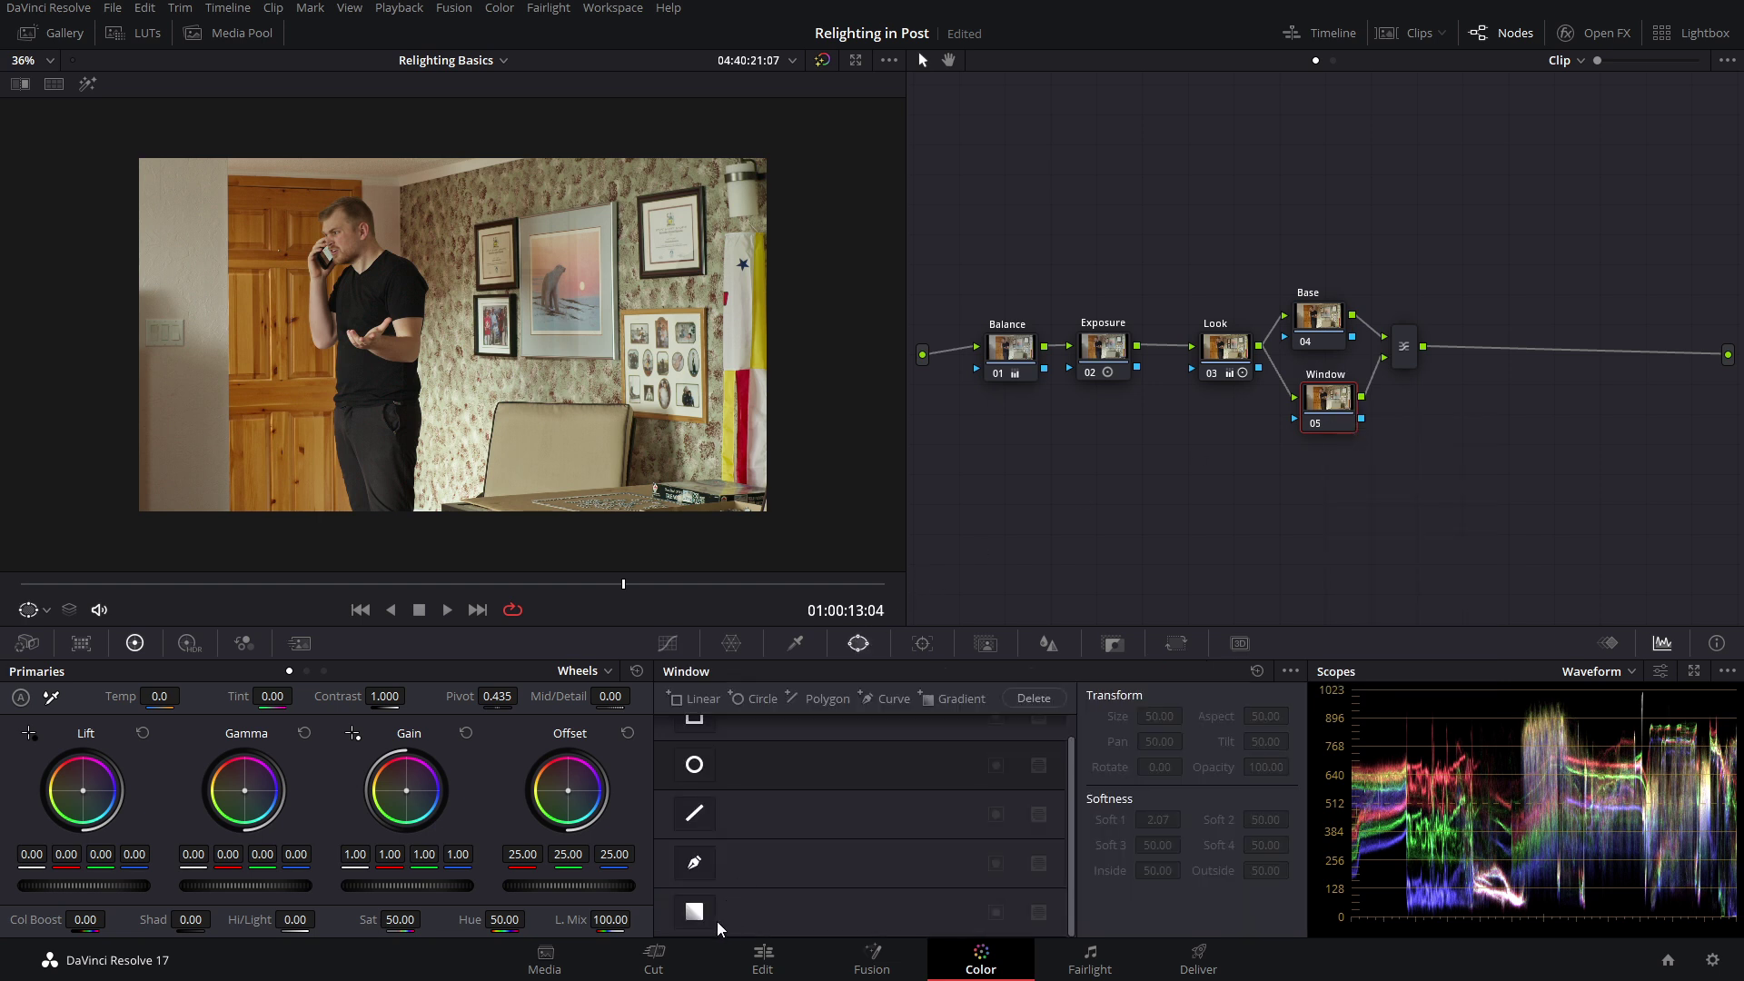
{"action": "left_click", "coordinate": [696, 918]}
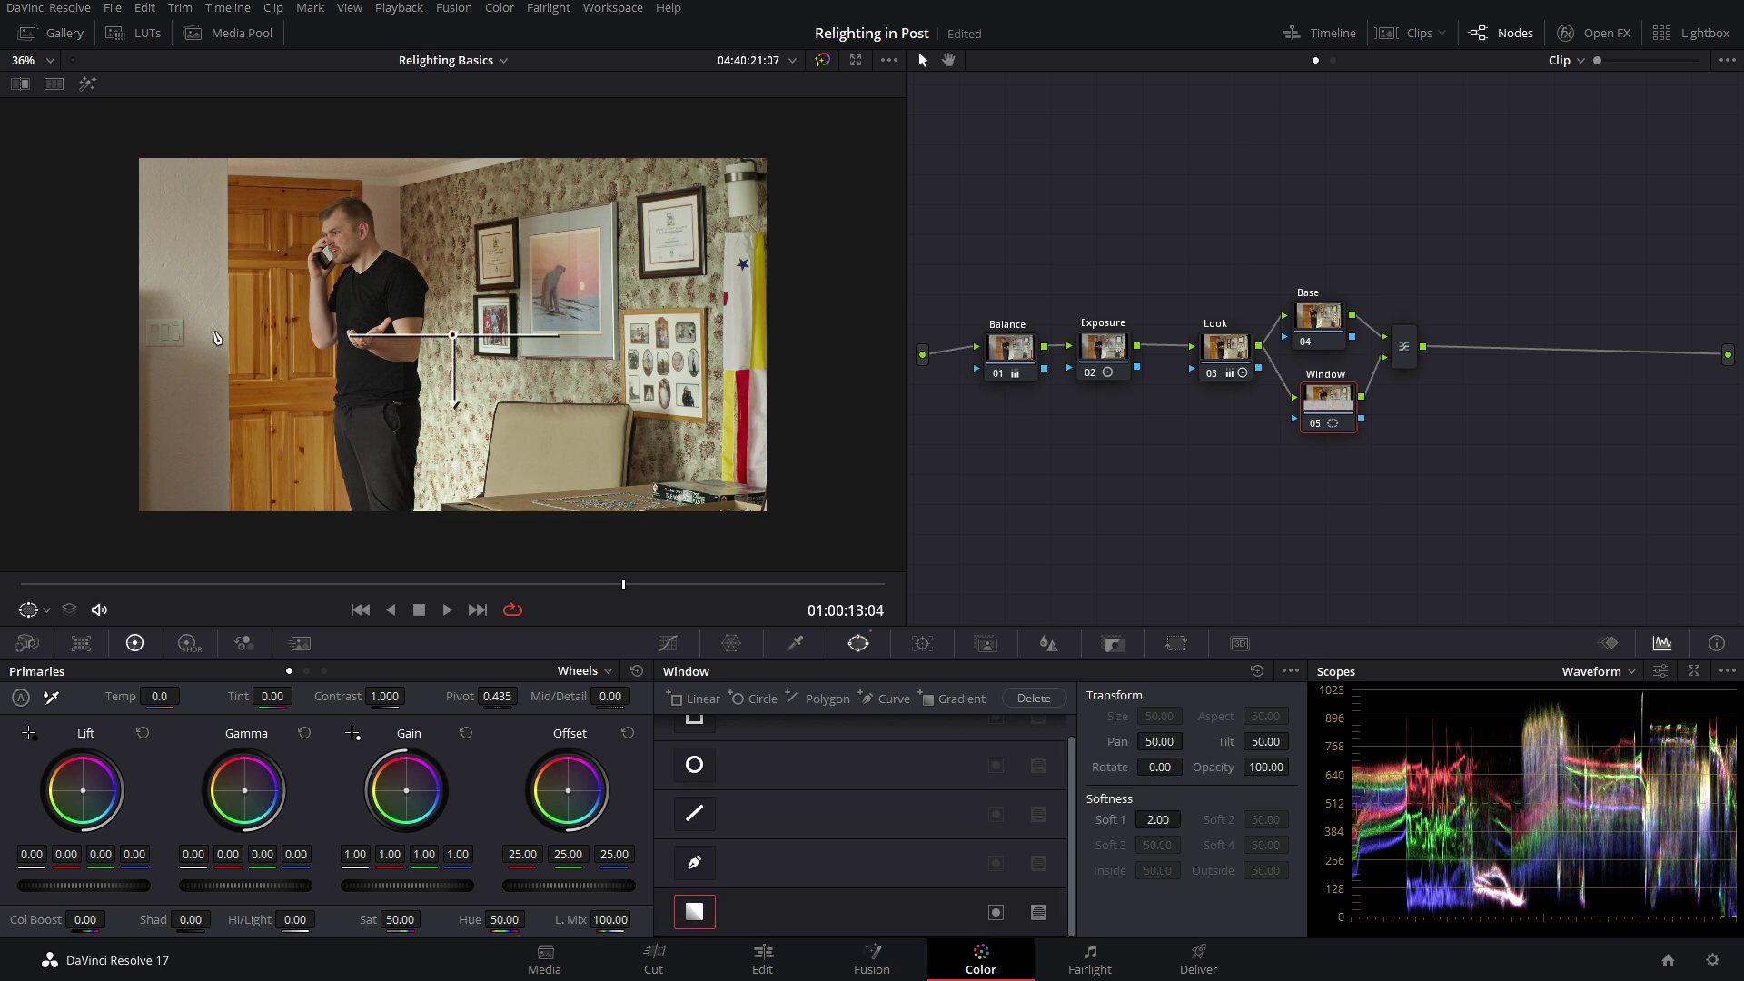
{"action": "left_click", "coordinate": [86, 85]}
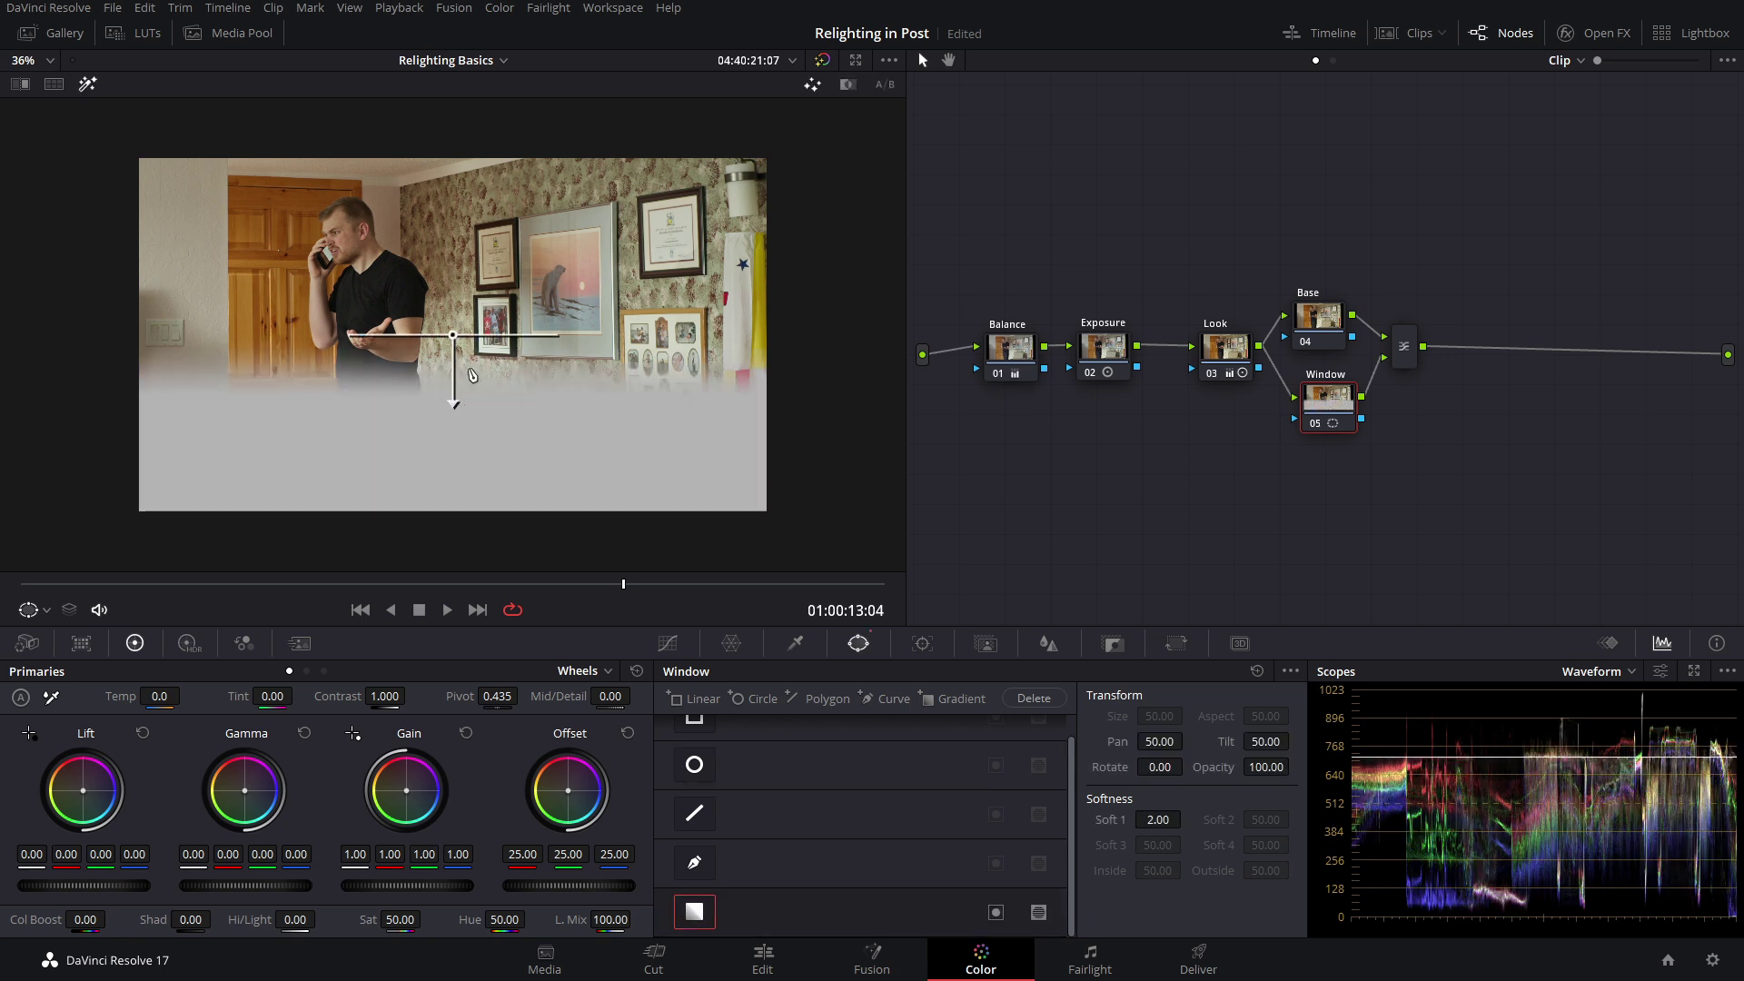
{"action": "left_click_drag", "start_coordinate": [453, 404], "coordinate": [727, 330]}
{"action": "left_click_drag", "start_coordinate": [453, 334], "coordinate": [109, 249]}
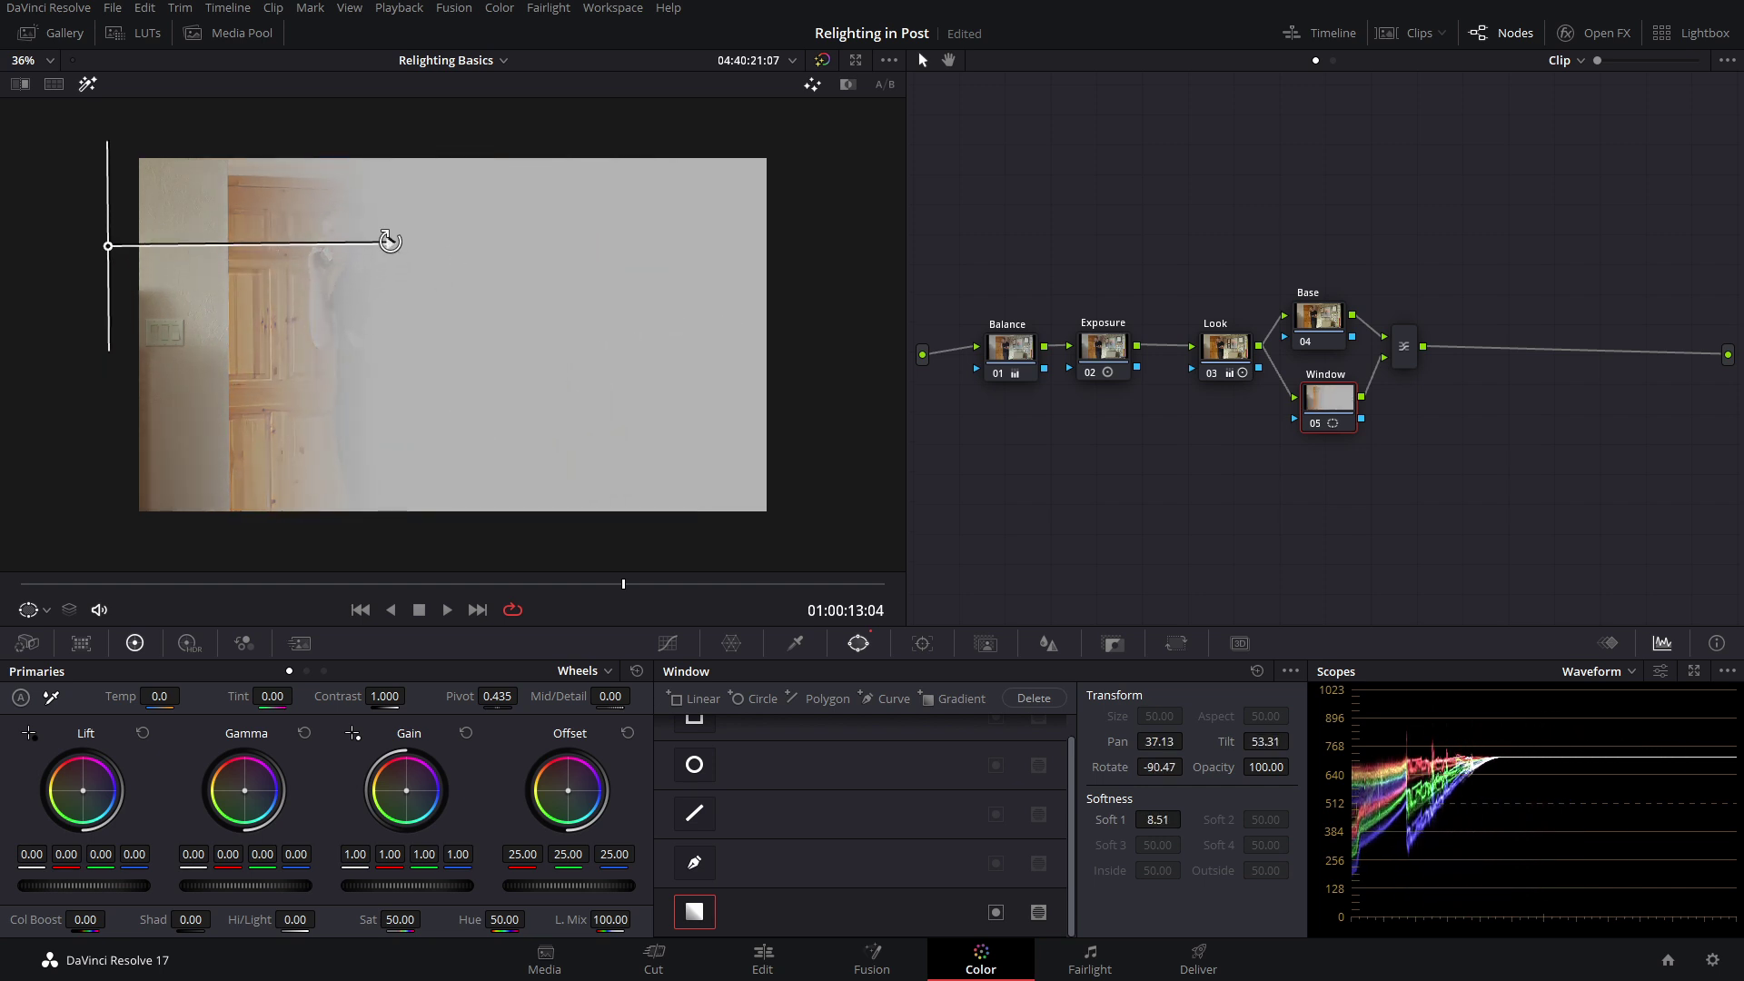
{"action": "left_click_drag", "start_coordinate": [390, 241], "coordinate": [502, 284]}
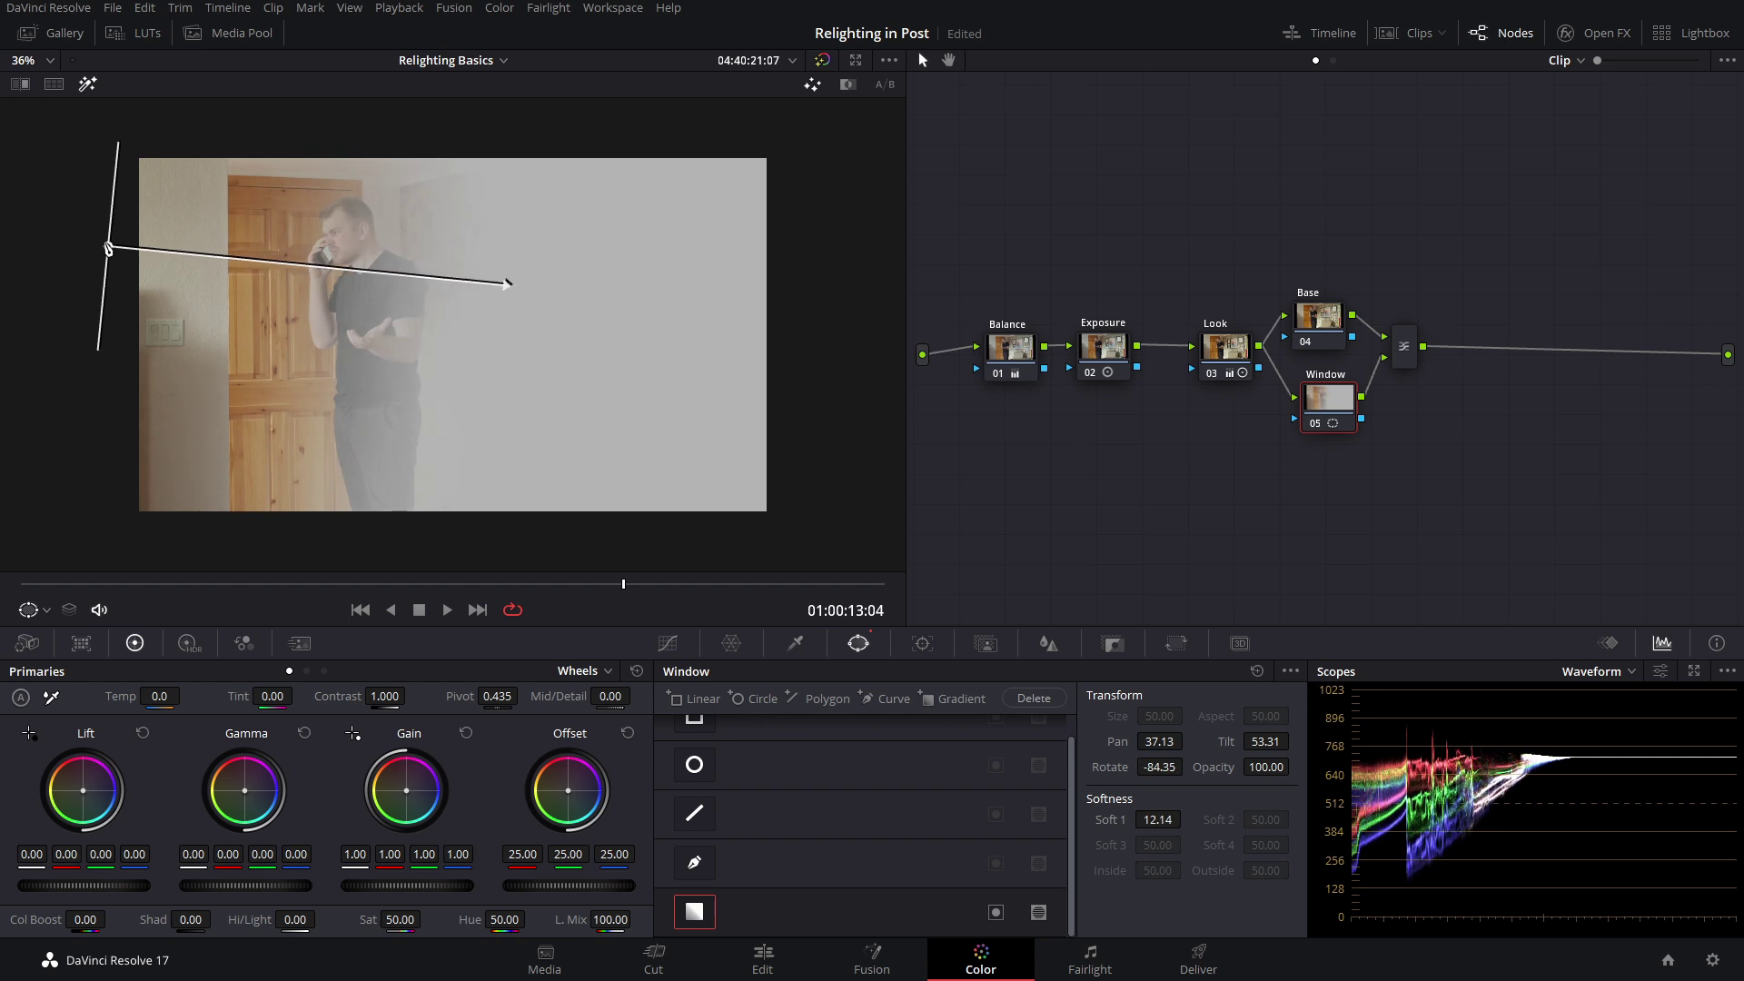
{"action": "left_click_drag", "start_coordinate": [107, 250], "coordinate": [65, 237]}
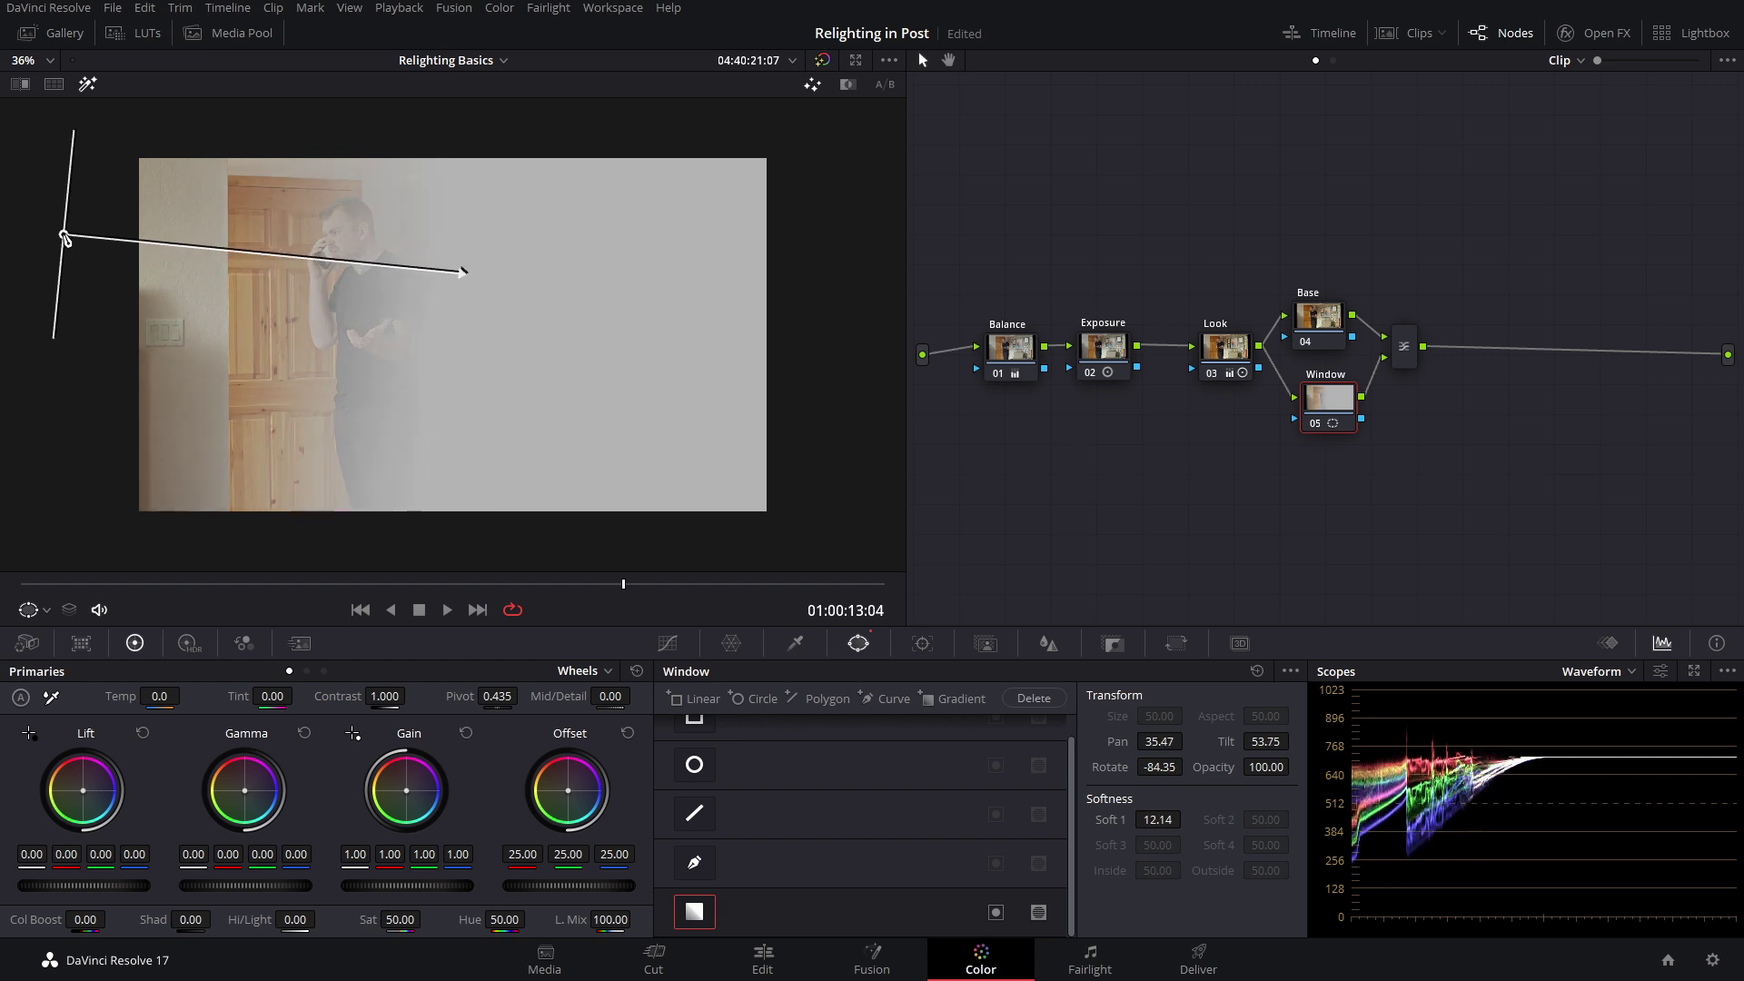
{"action": "left_click", "coordinate": [87, 84]}
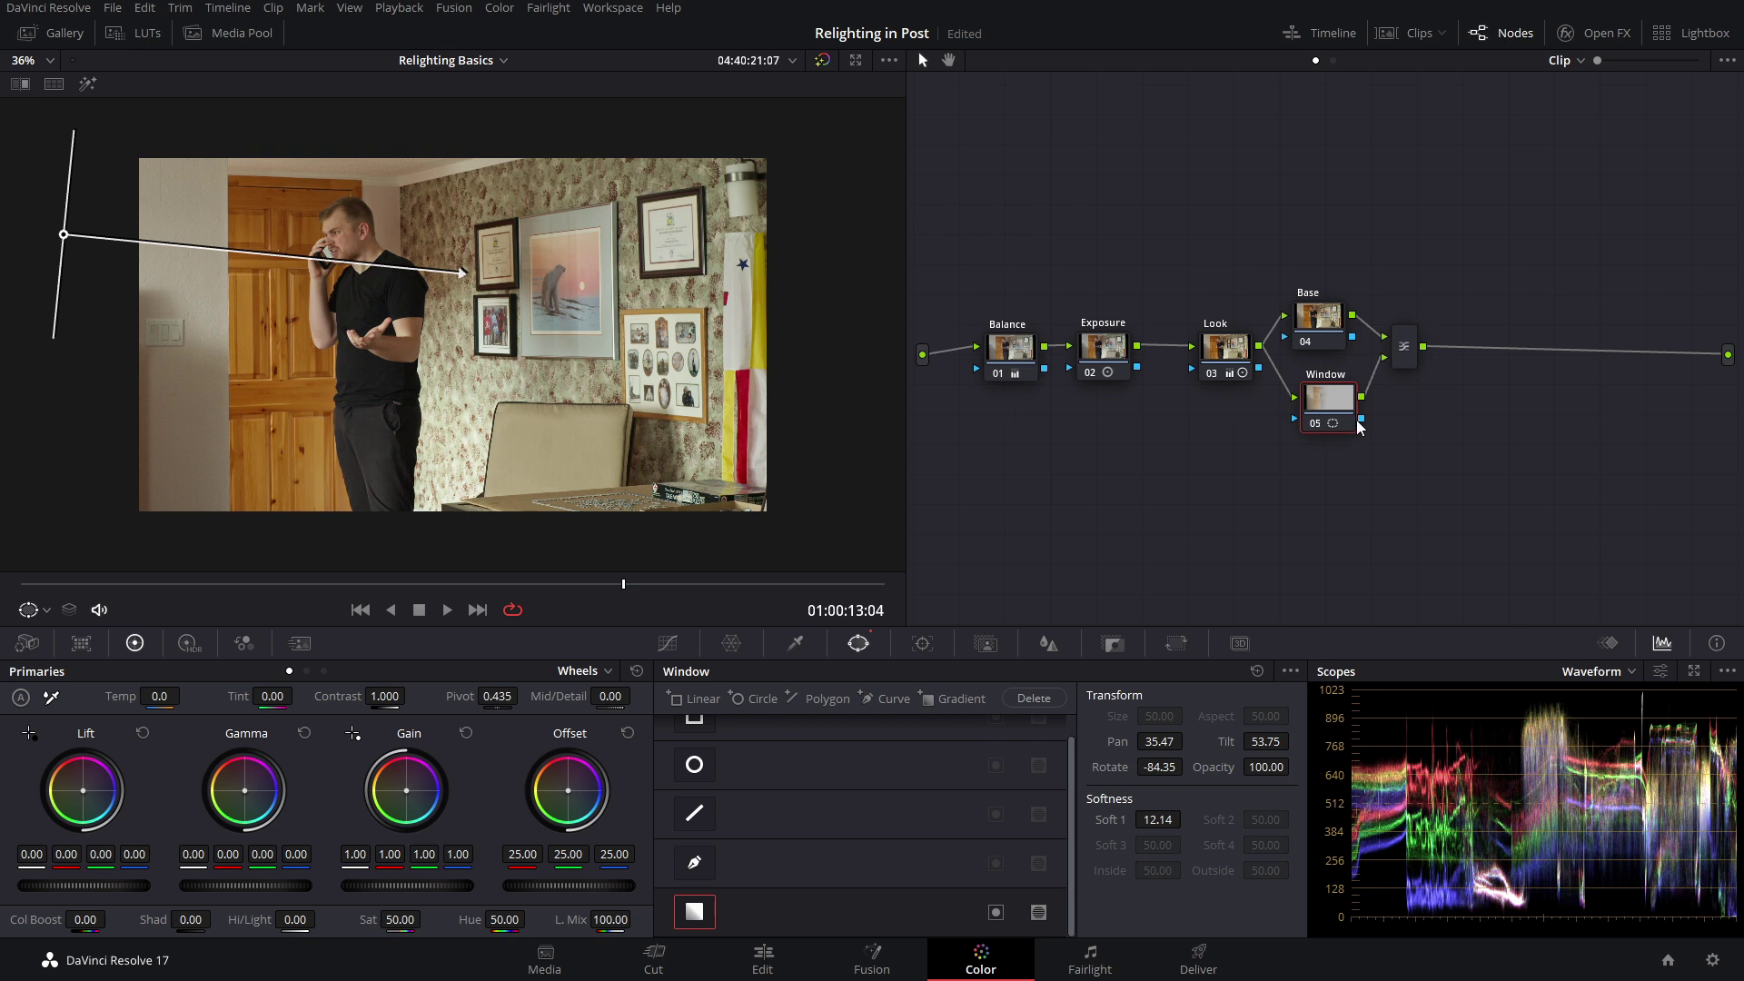
{"action": "left_click", "coordinate": [666, 643]}
{"action": "left_click", "coordinate": [1313, 323]}
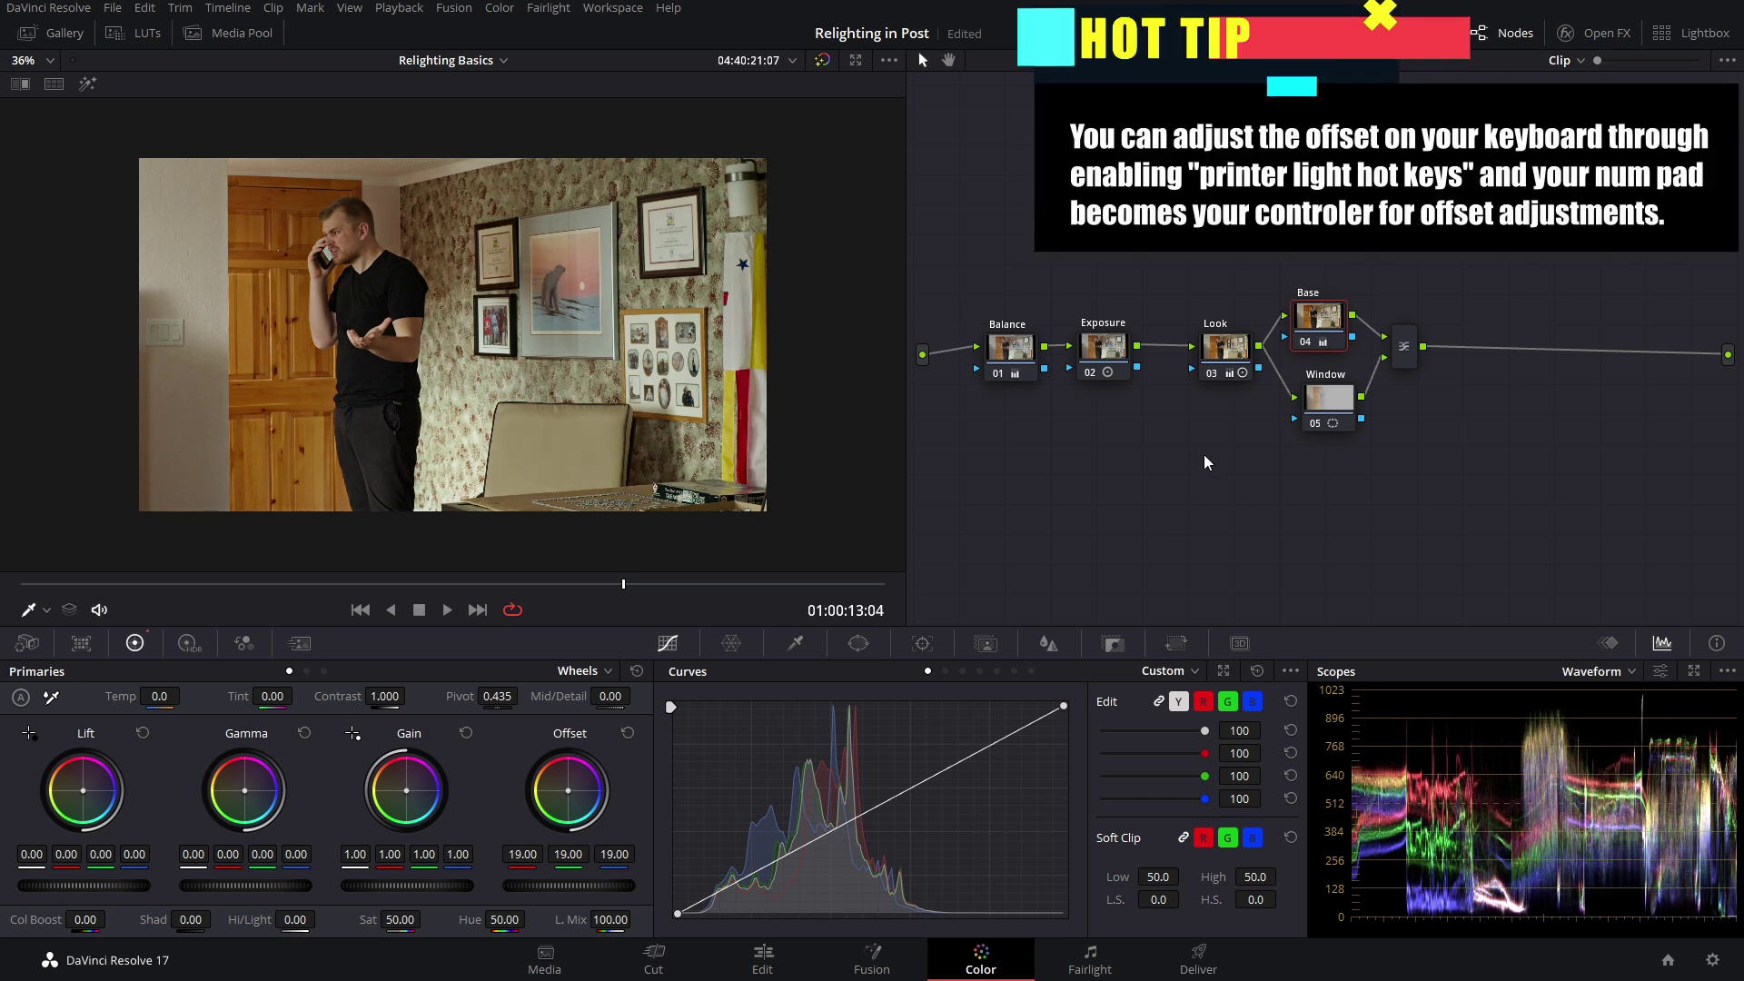
Step: Darken the Base node: Offset to about 19, Gamma -0.01, Gain 0.93
{"action": "key", "text": "KP_Subtract"}
{"action": "key", "text": "KP_Subtract"}
{"action": "key", "text": "KP_Subtract"}
{"action": "key", "text": "KP_Subtract"}
{"action": "key", "text": "KP_Subtract"}
{"action": "key", "text": "KP_Subtract"}
{"action": "key", "text": "KP_Subtract"}
{"action": "left_click", "coordinate": [1327, 389]}
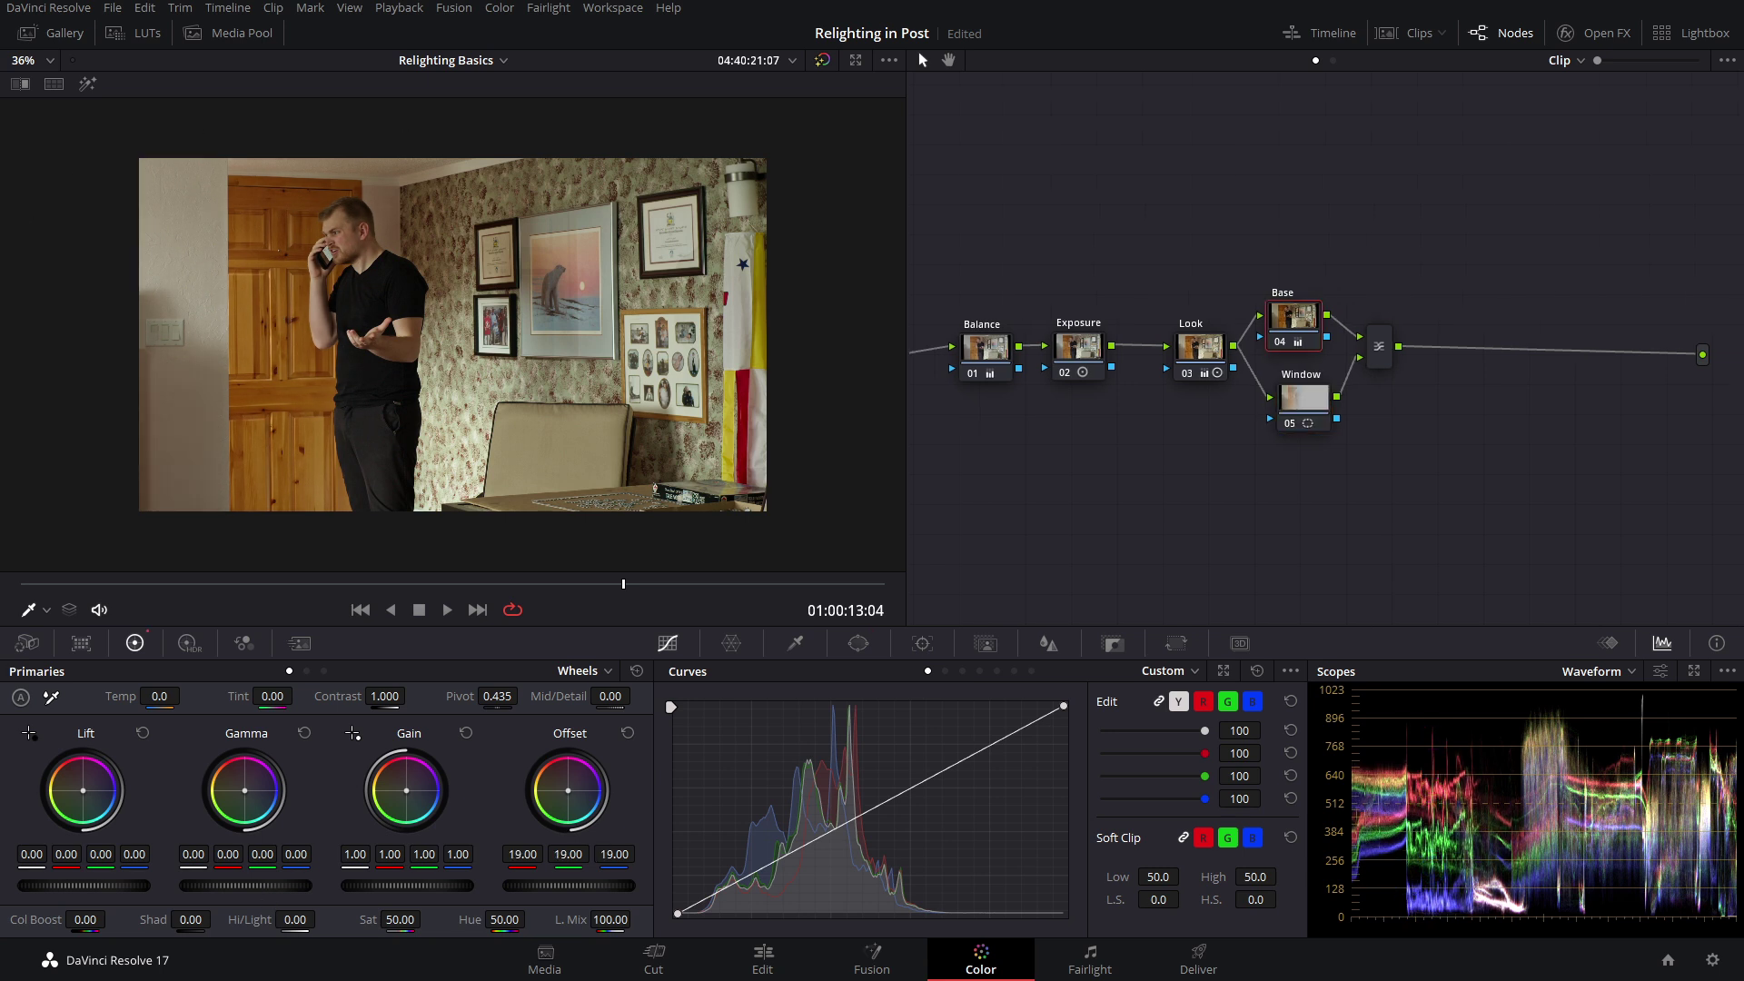
{"action": "left_click_drag", "start_coordinate": [245, 885], "coordinate": [239, 886]}
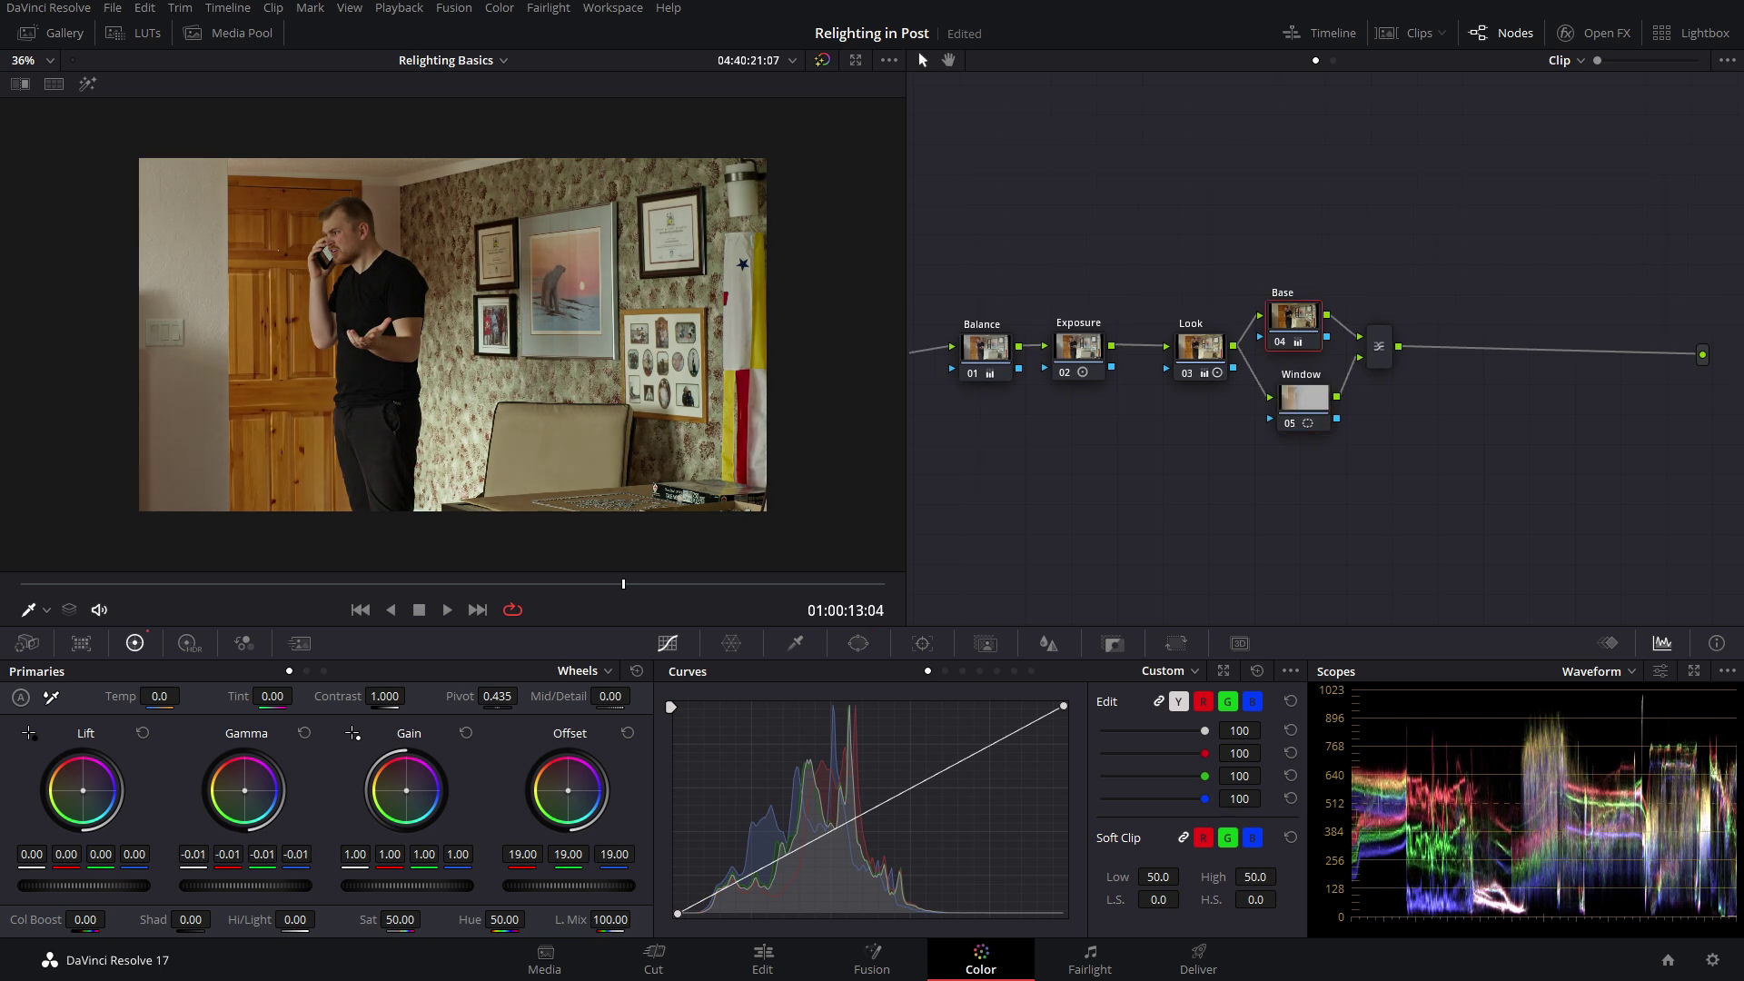
{"action": "left_click_drag", "start_coordinate": [449, 885], "coordinate": [438, 886]}
Step: Toggle the Window node off and back on to compare the relight
{"action": "left_click", "coordinate": [1298, 399]}
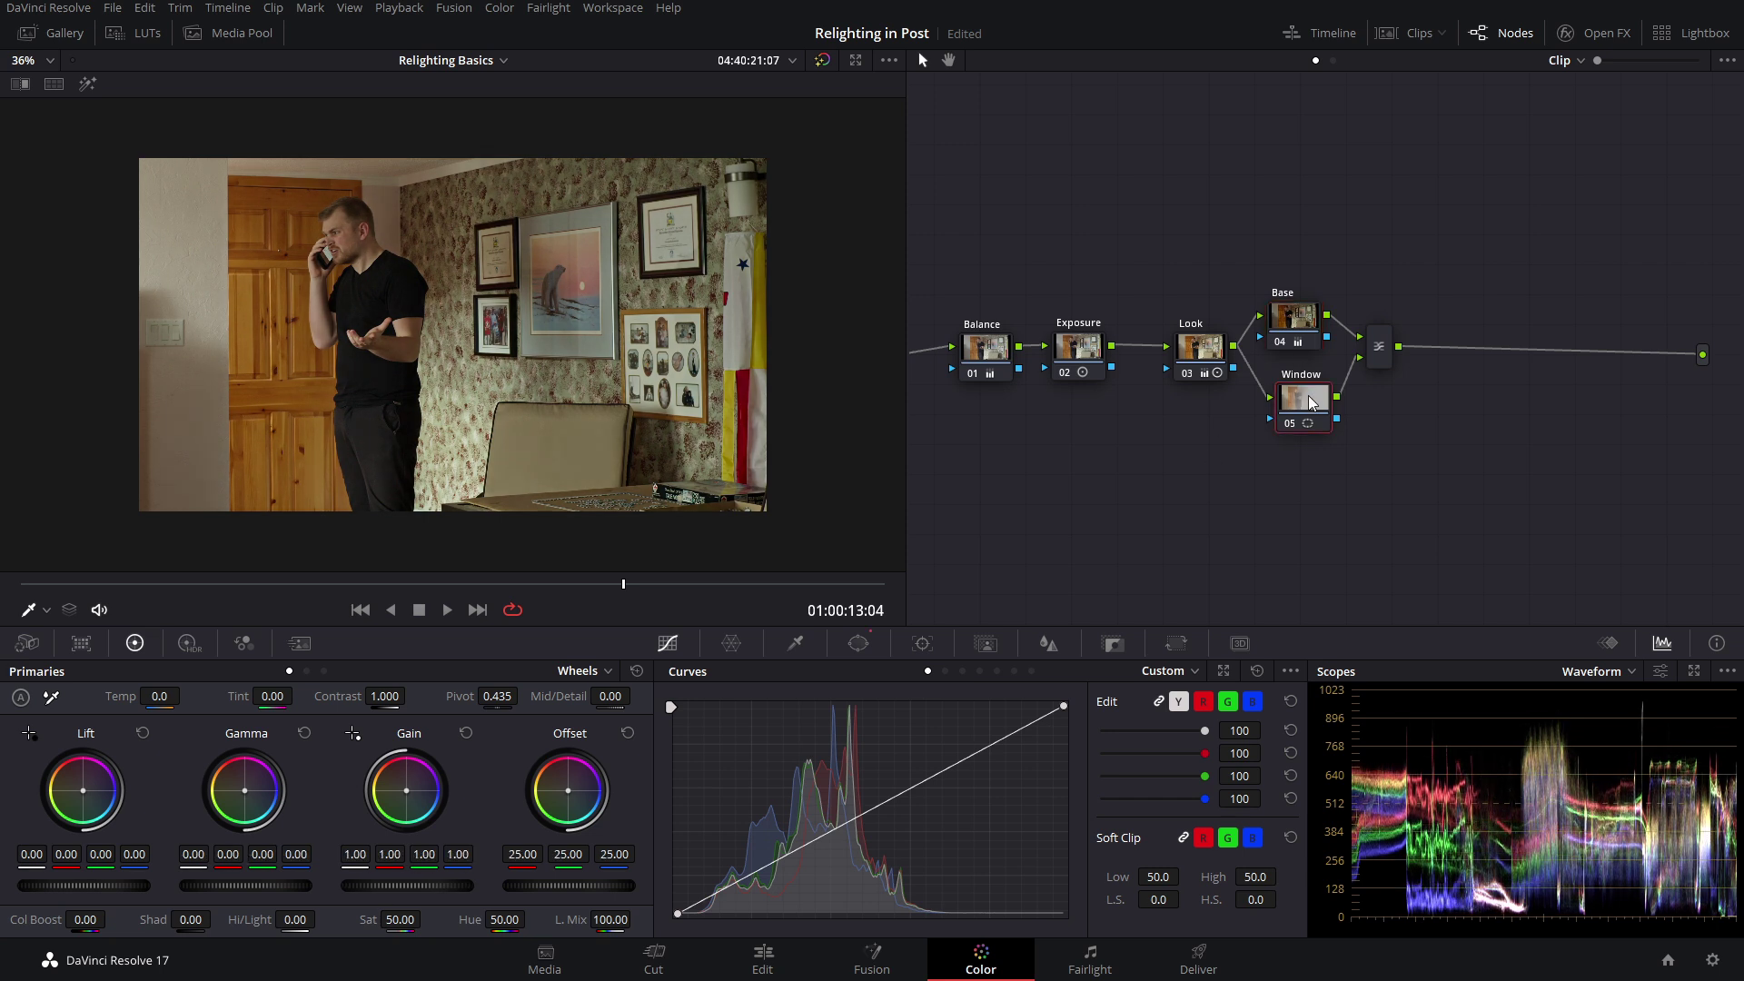
{"action": "key", "text": "ctrl+d"}
{"action": "key", "text": "ctrl+d"}
{"action": "key", "text": "ctrl+d"}
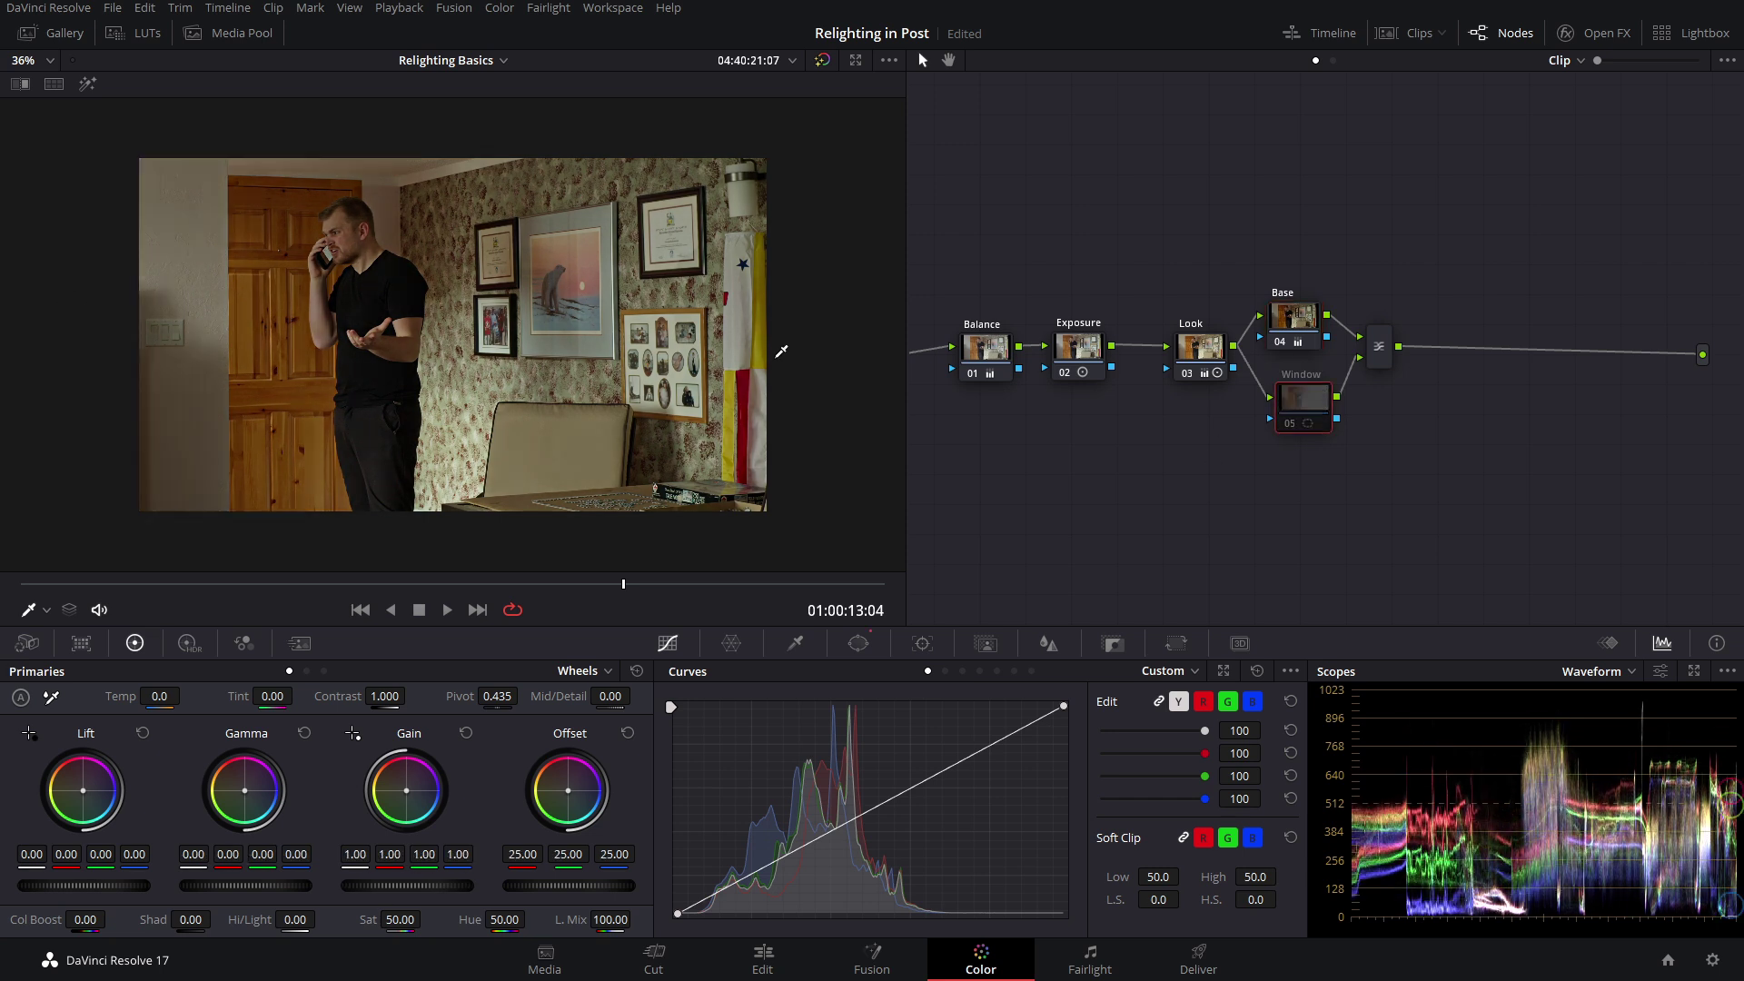
{"action": "key", "text": "ctrl+d"}
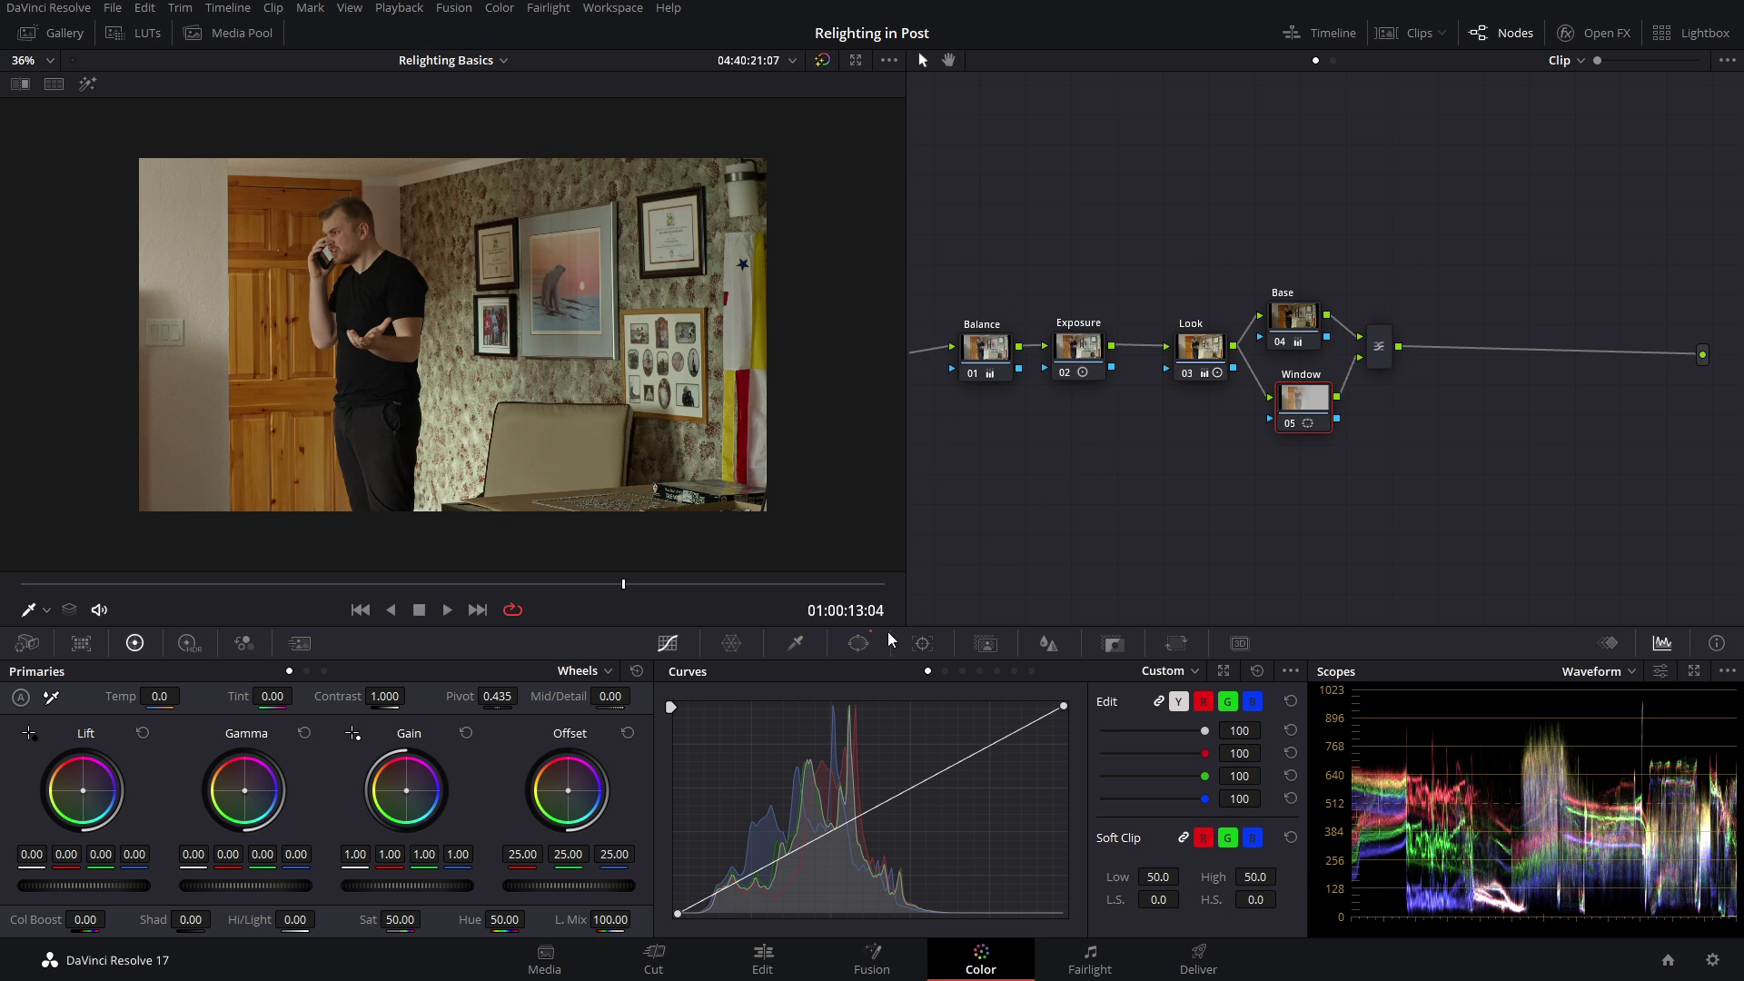
Step: Draw a thin pen bar window along the frame's top right on the Window node, softened to 2.20
{"action": "left_click", "coordinate": [858, 643]}
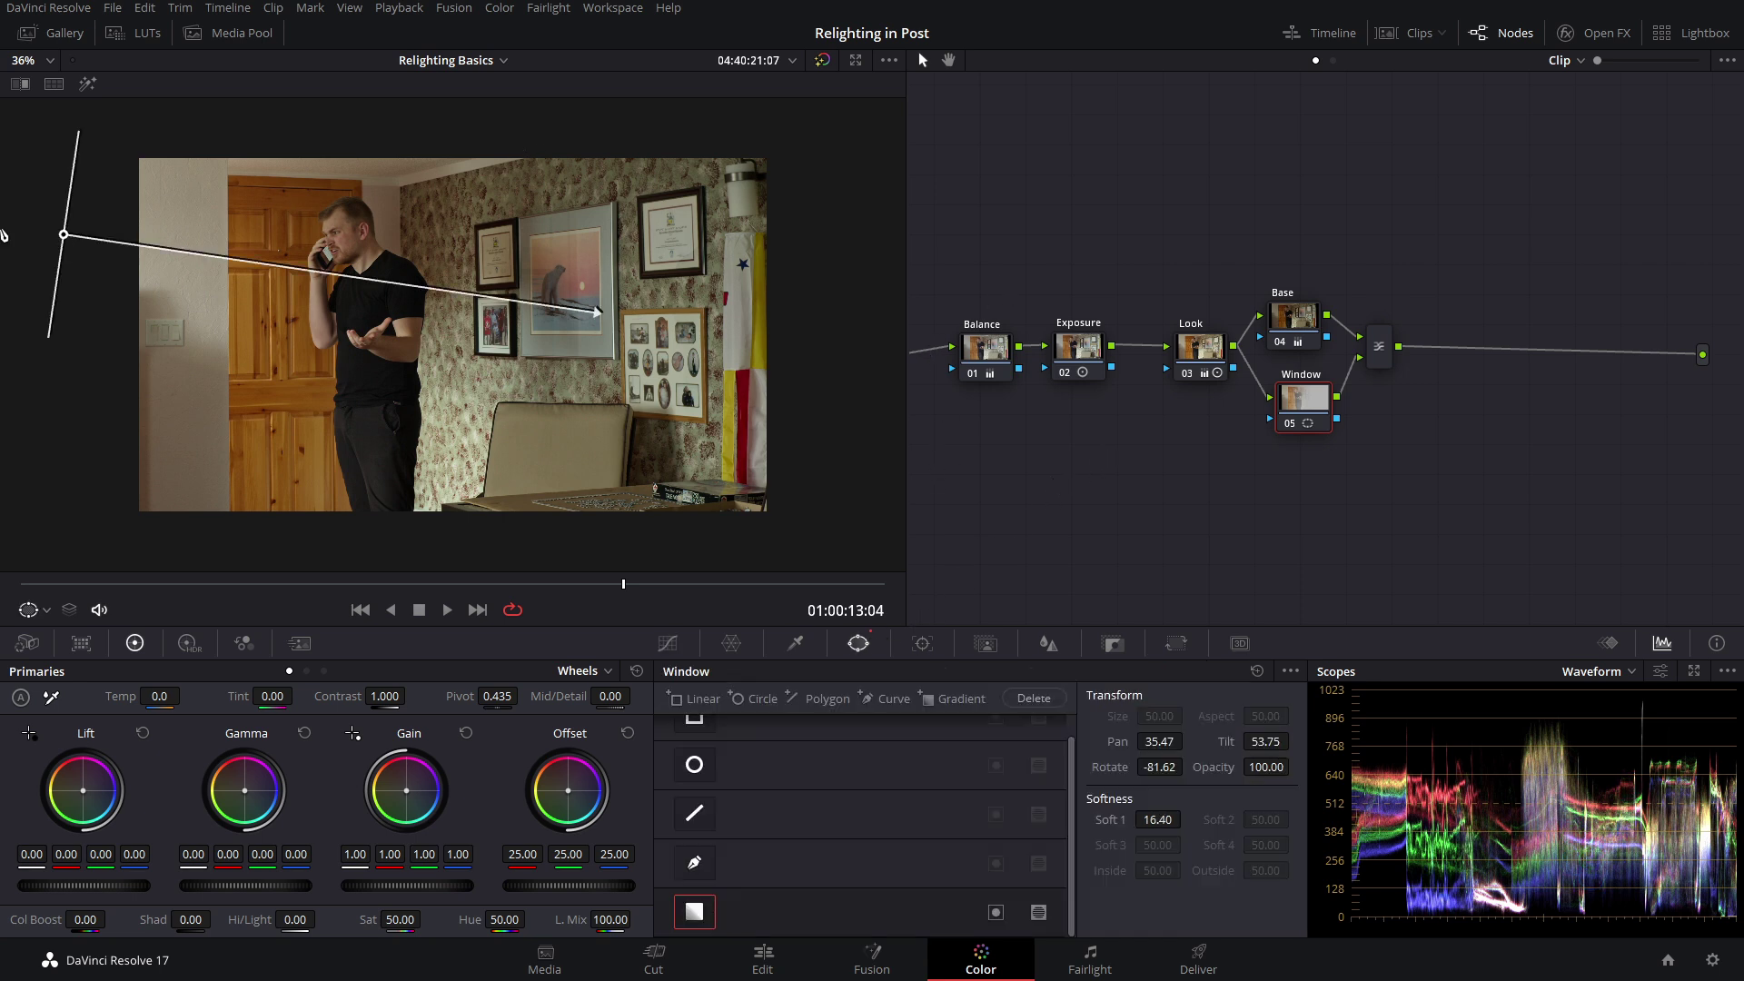
{"action": "left_click", "coordinate": [86, 86]}
{"action": "left_click", "coordinate": [696, 865]}
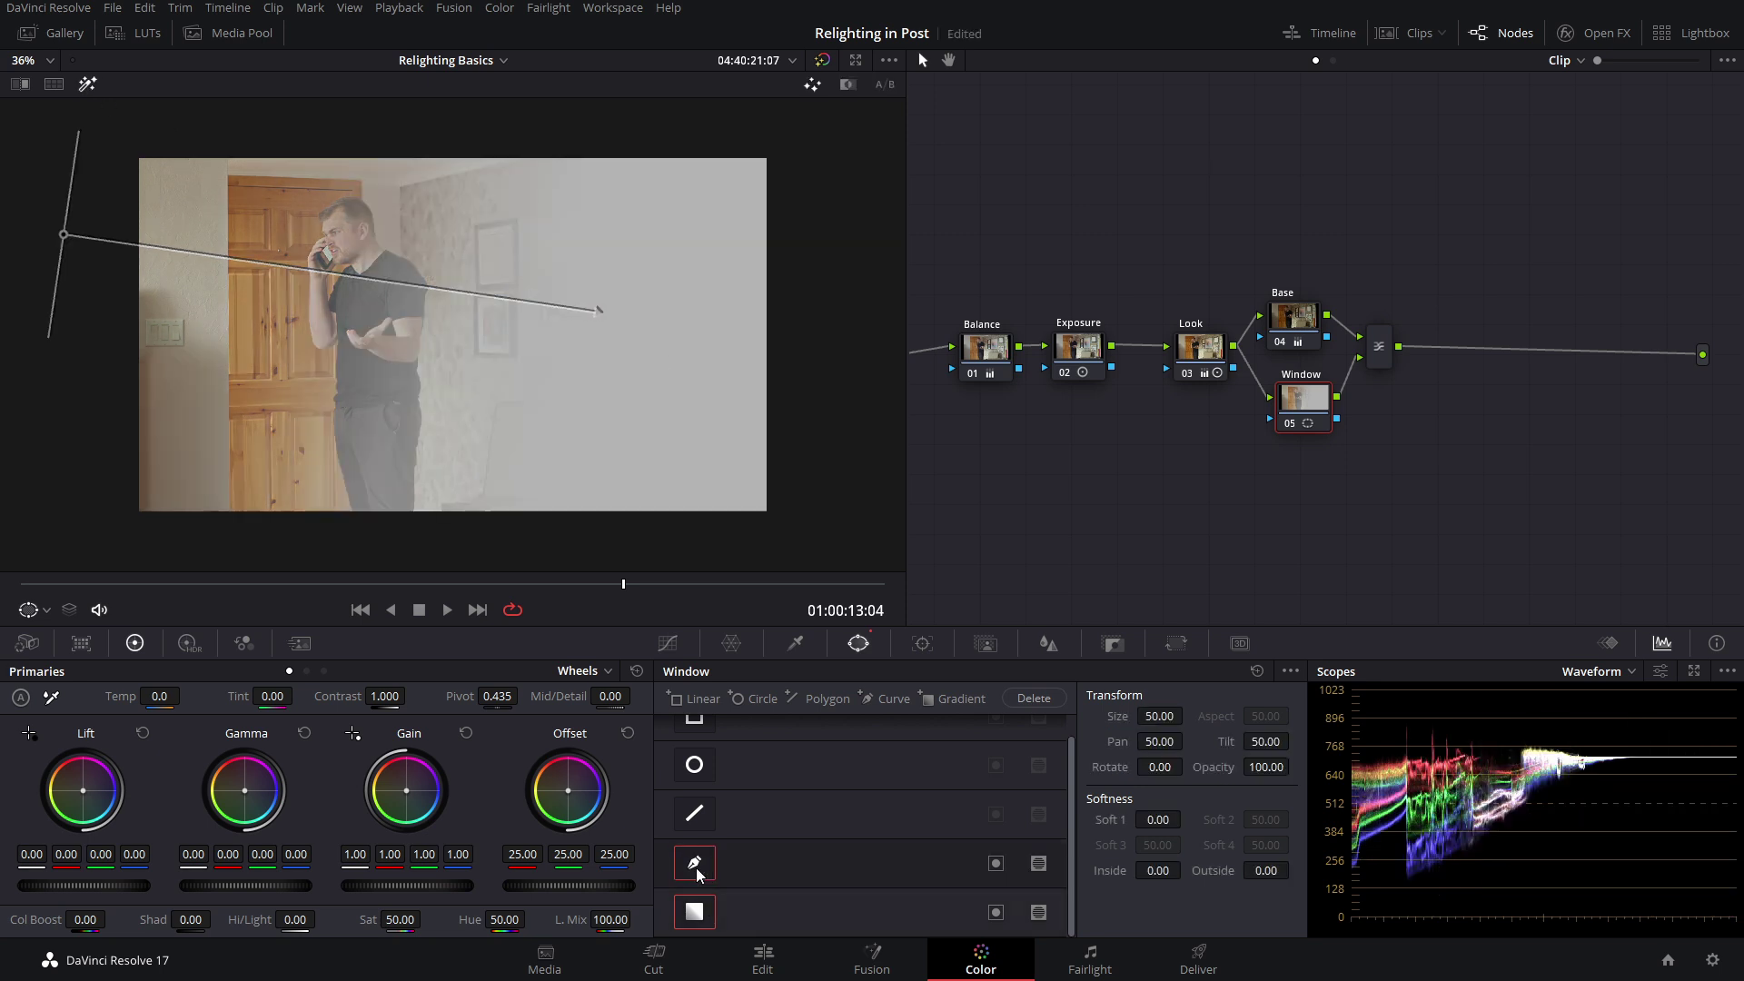
{"action": "left_click", "coordinate": [563, 175]}
{"action": "left_click", "coordinate": [822, 200]}
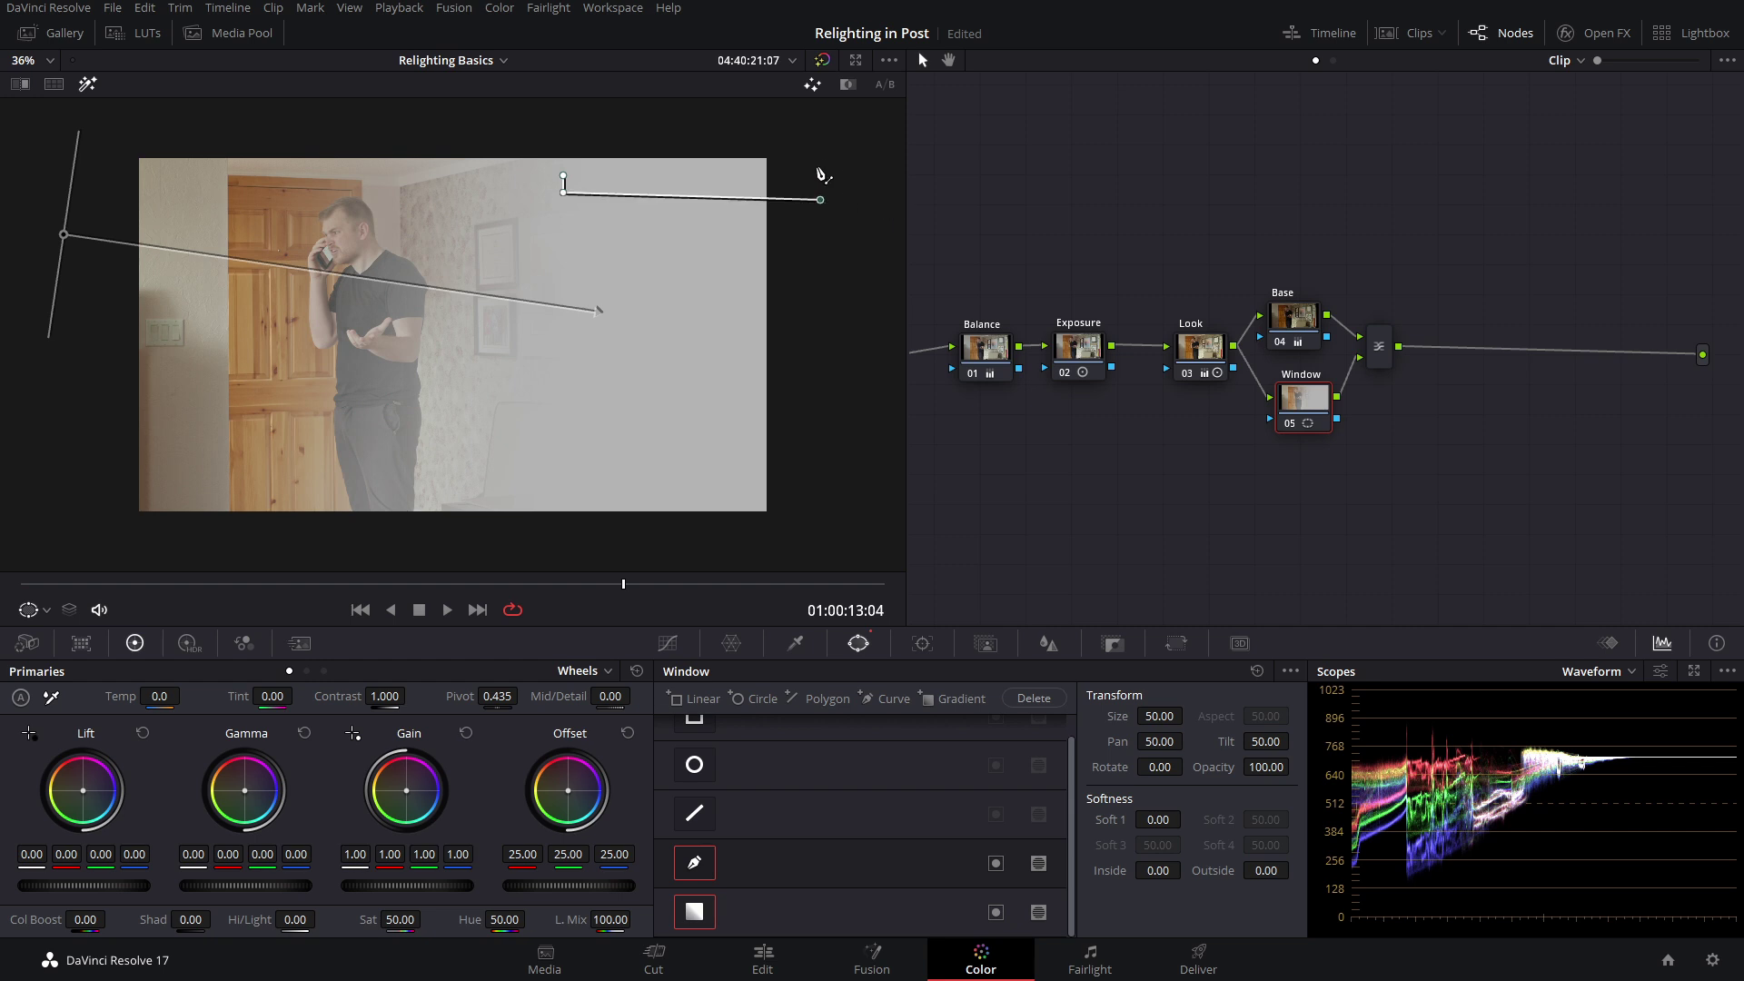
{"action": "left_click", "coordinate": [563, 175]}
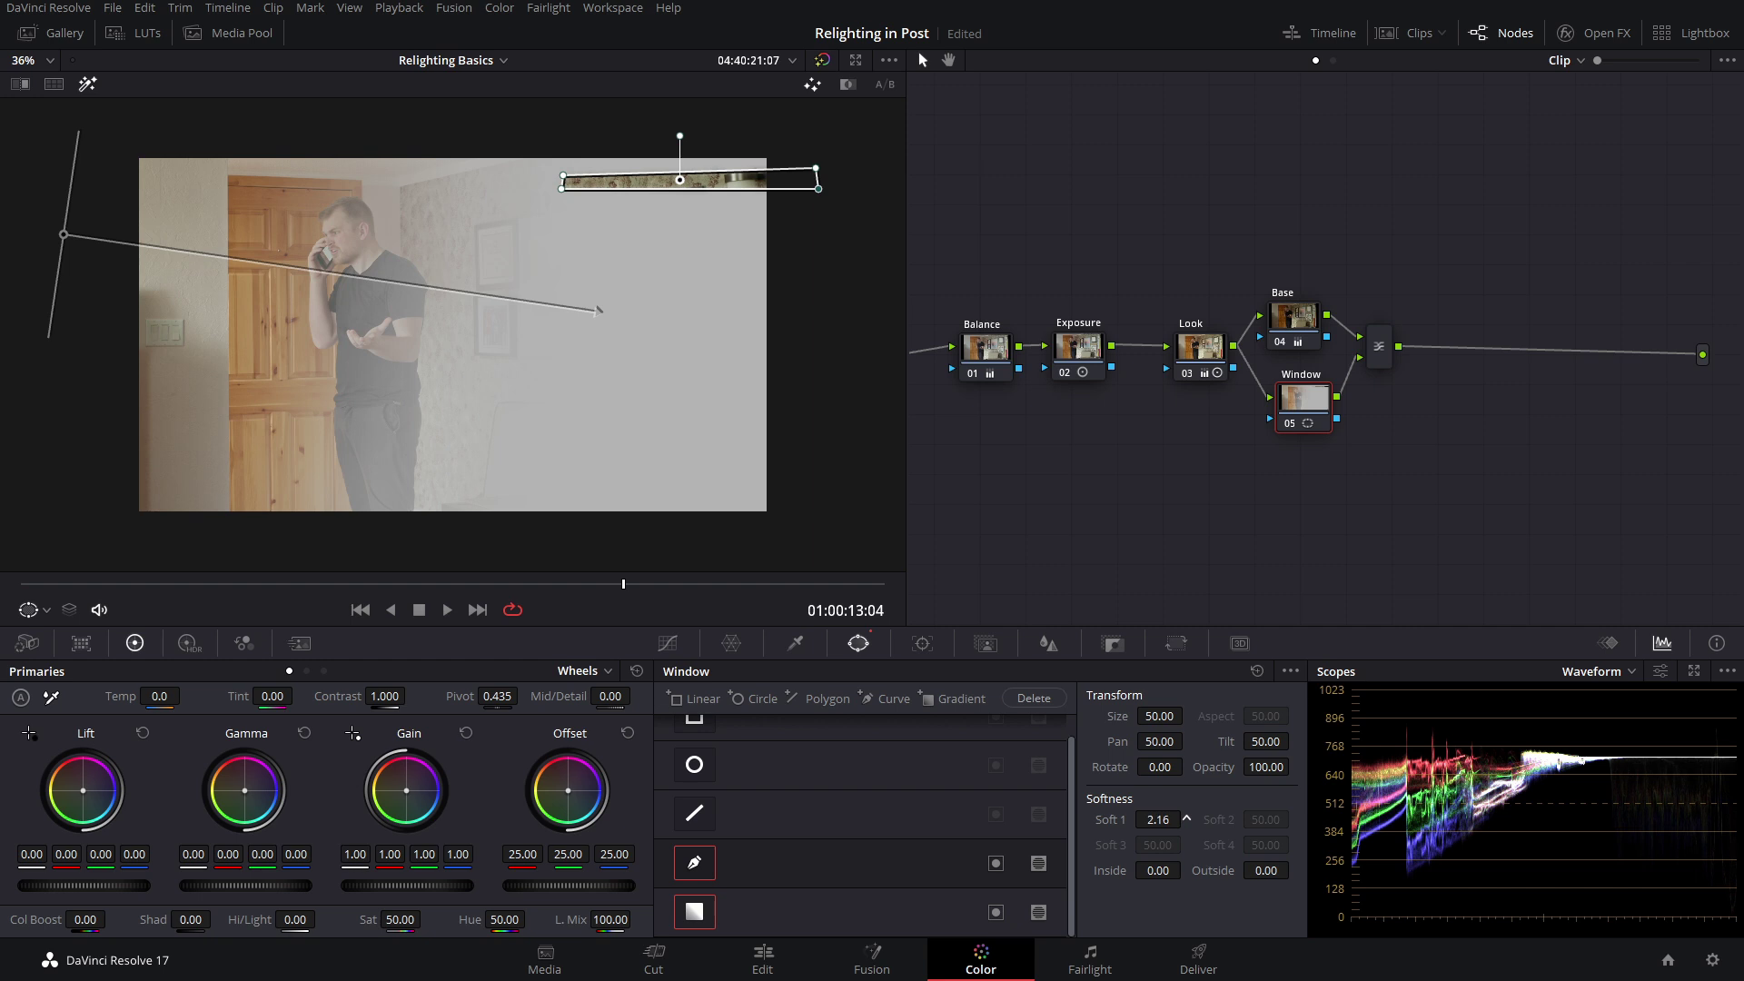
{"action": "left_click", "coordinate": [87, 83]}
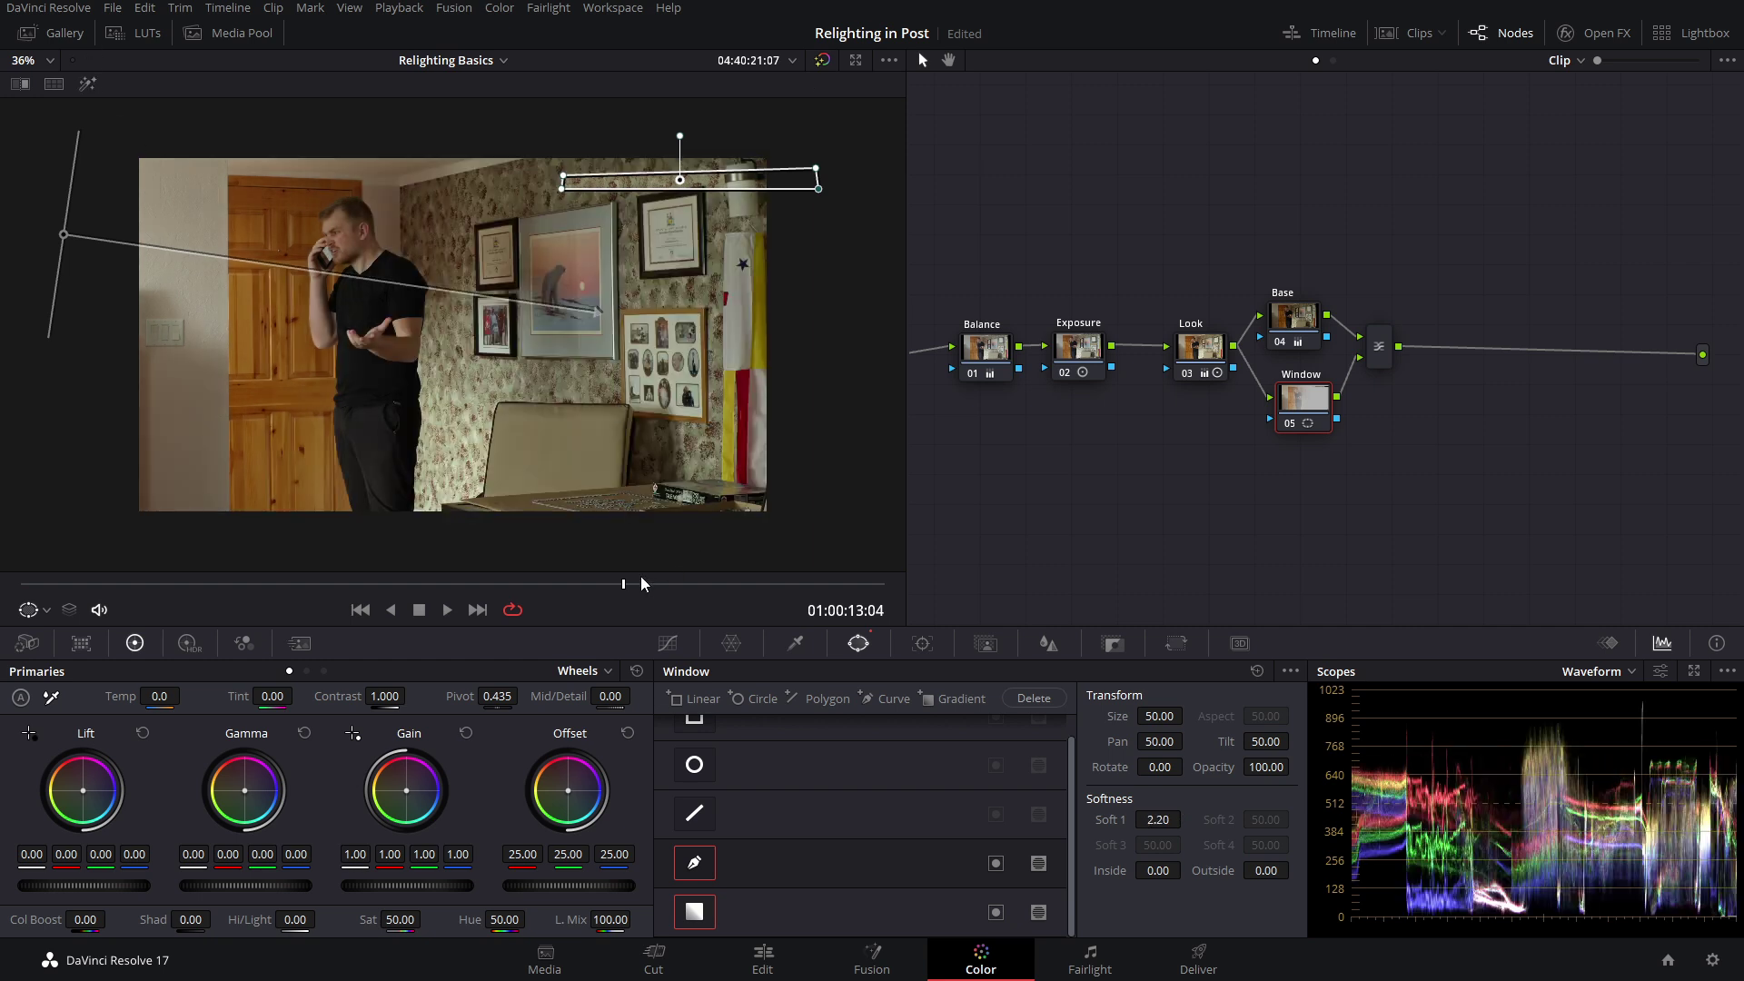
{"action": "left_click", "coordinate": [665, 643]}
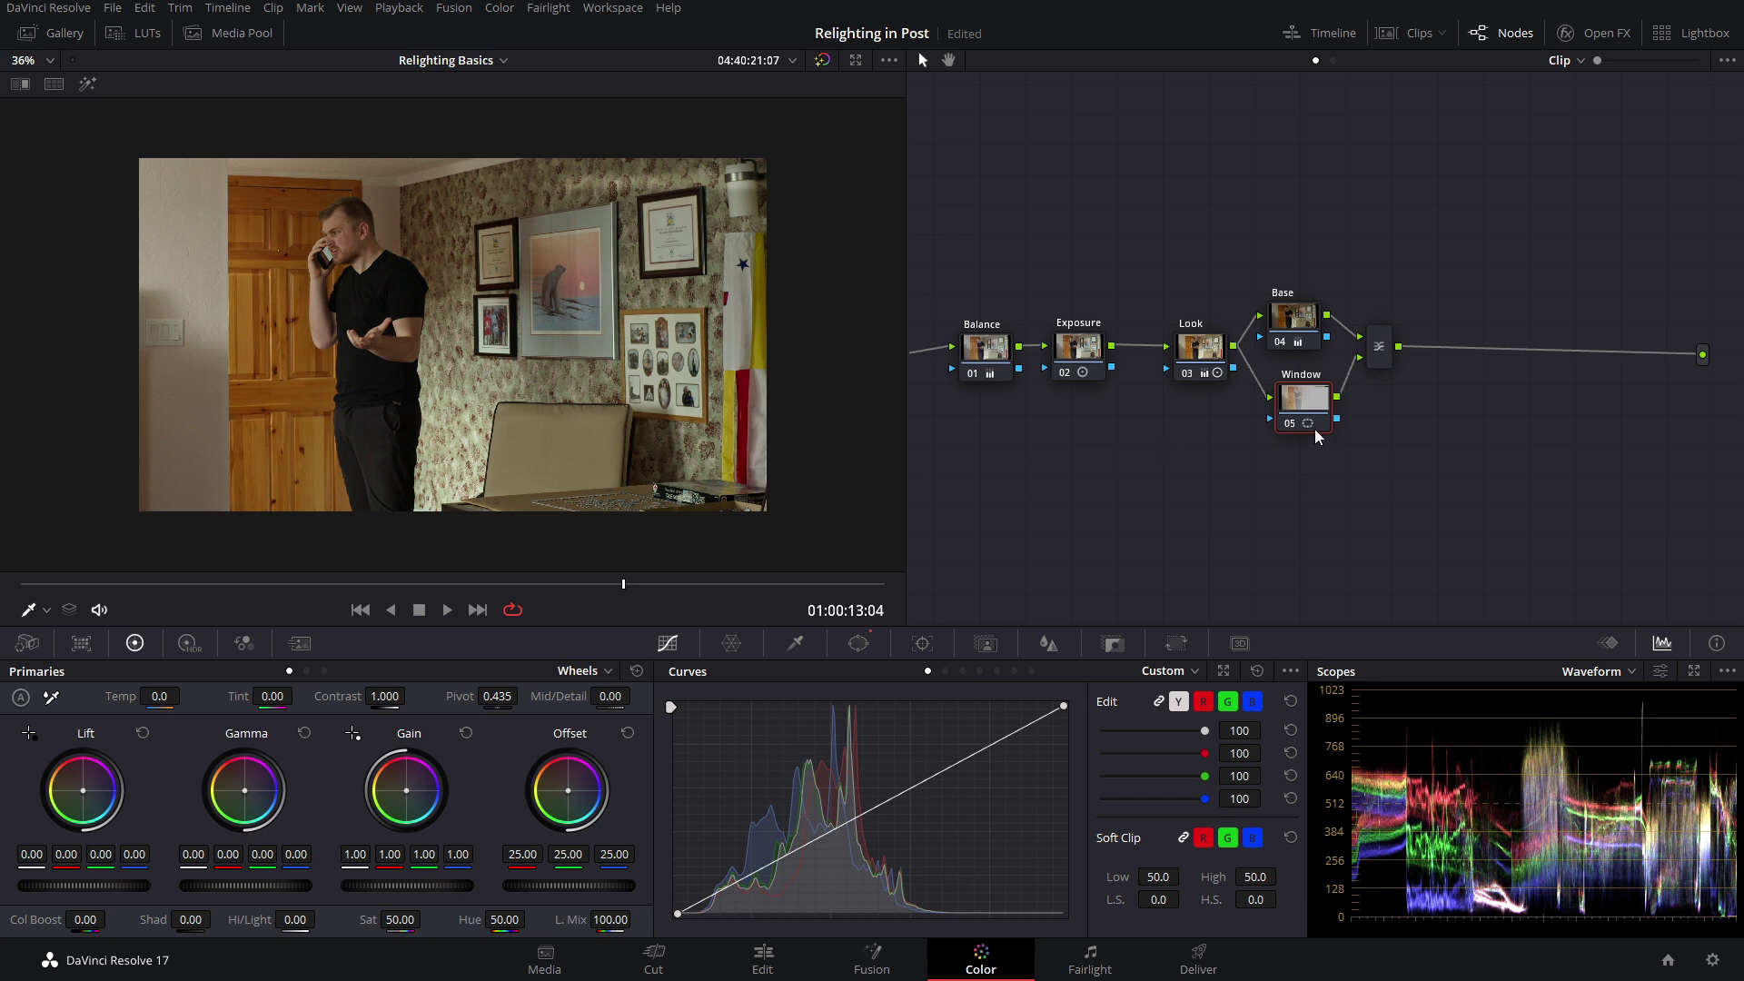
{"action": "left_click", "coordinate": [88, 83]}
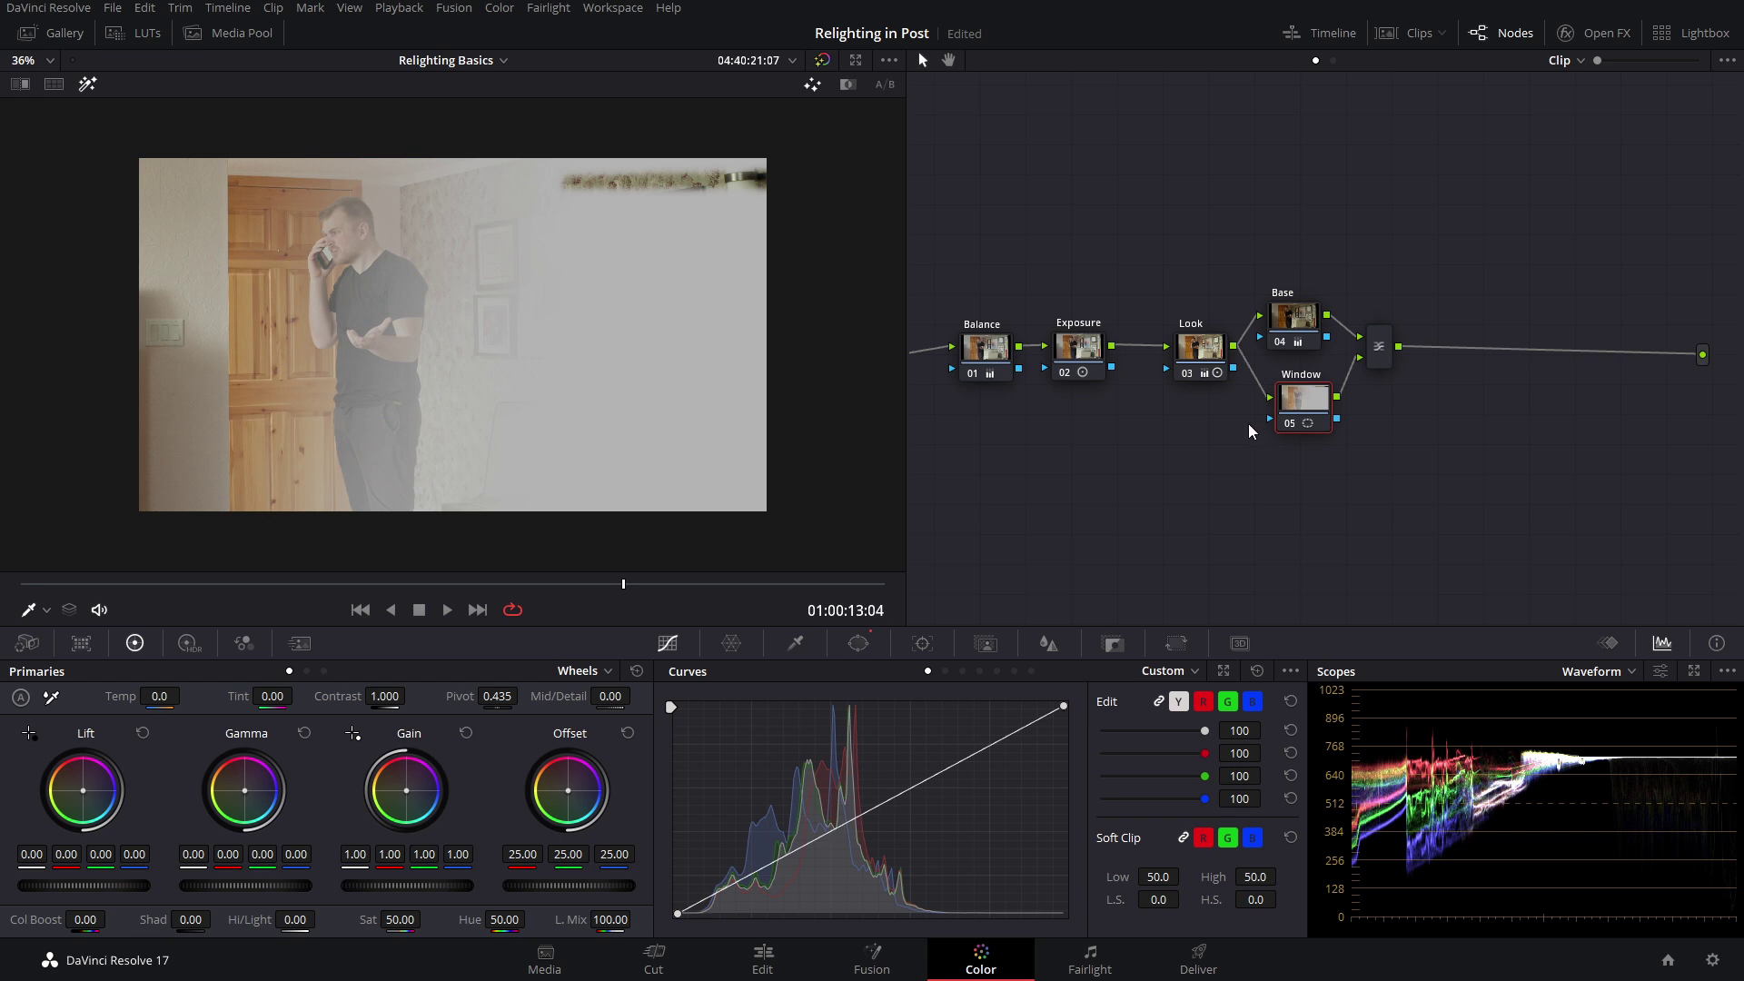
Step: Turn off the pen bar window and give the Base/Window mixer a third input
{"action": "left_click", "coordinate": [857, 643]}
{"action": "left_click", "coordinate": [694, 863]}
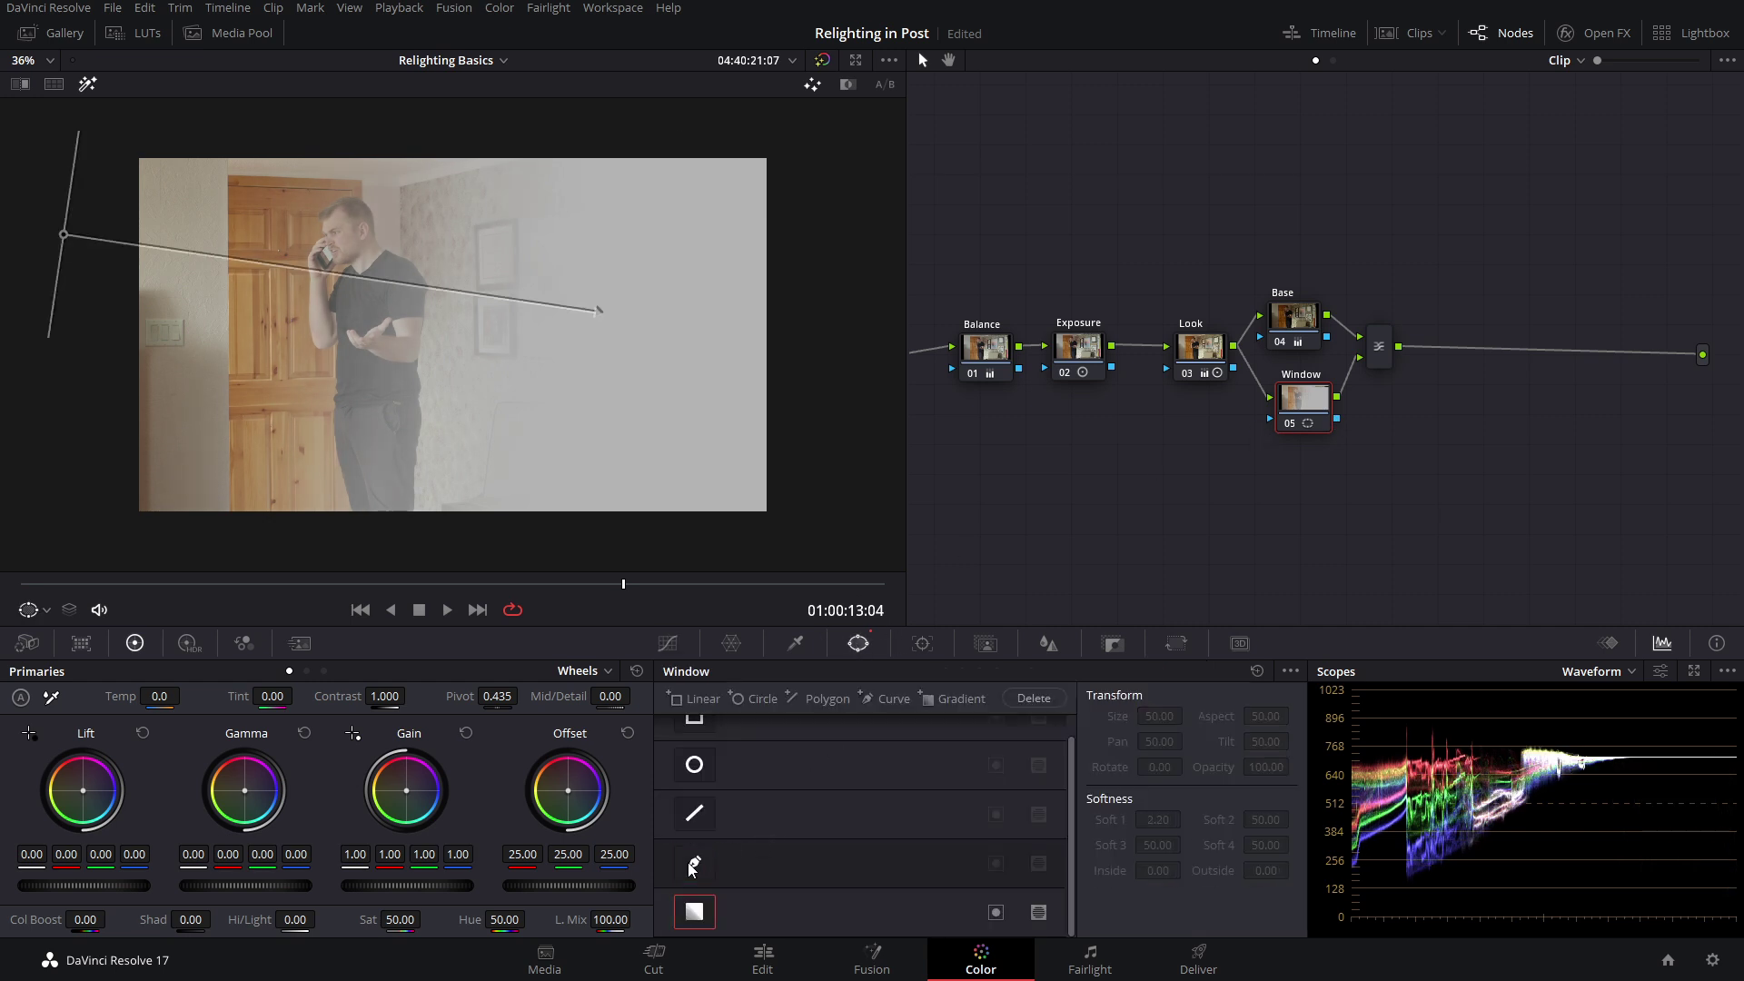
{"action": "left_click", "coordinate": [1379, 346]}
{"action": "right_click", "coordinate": [1378, 343]}
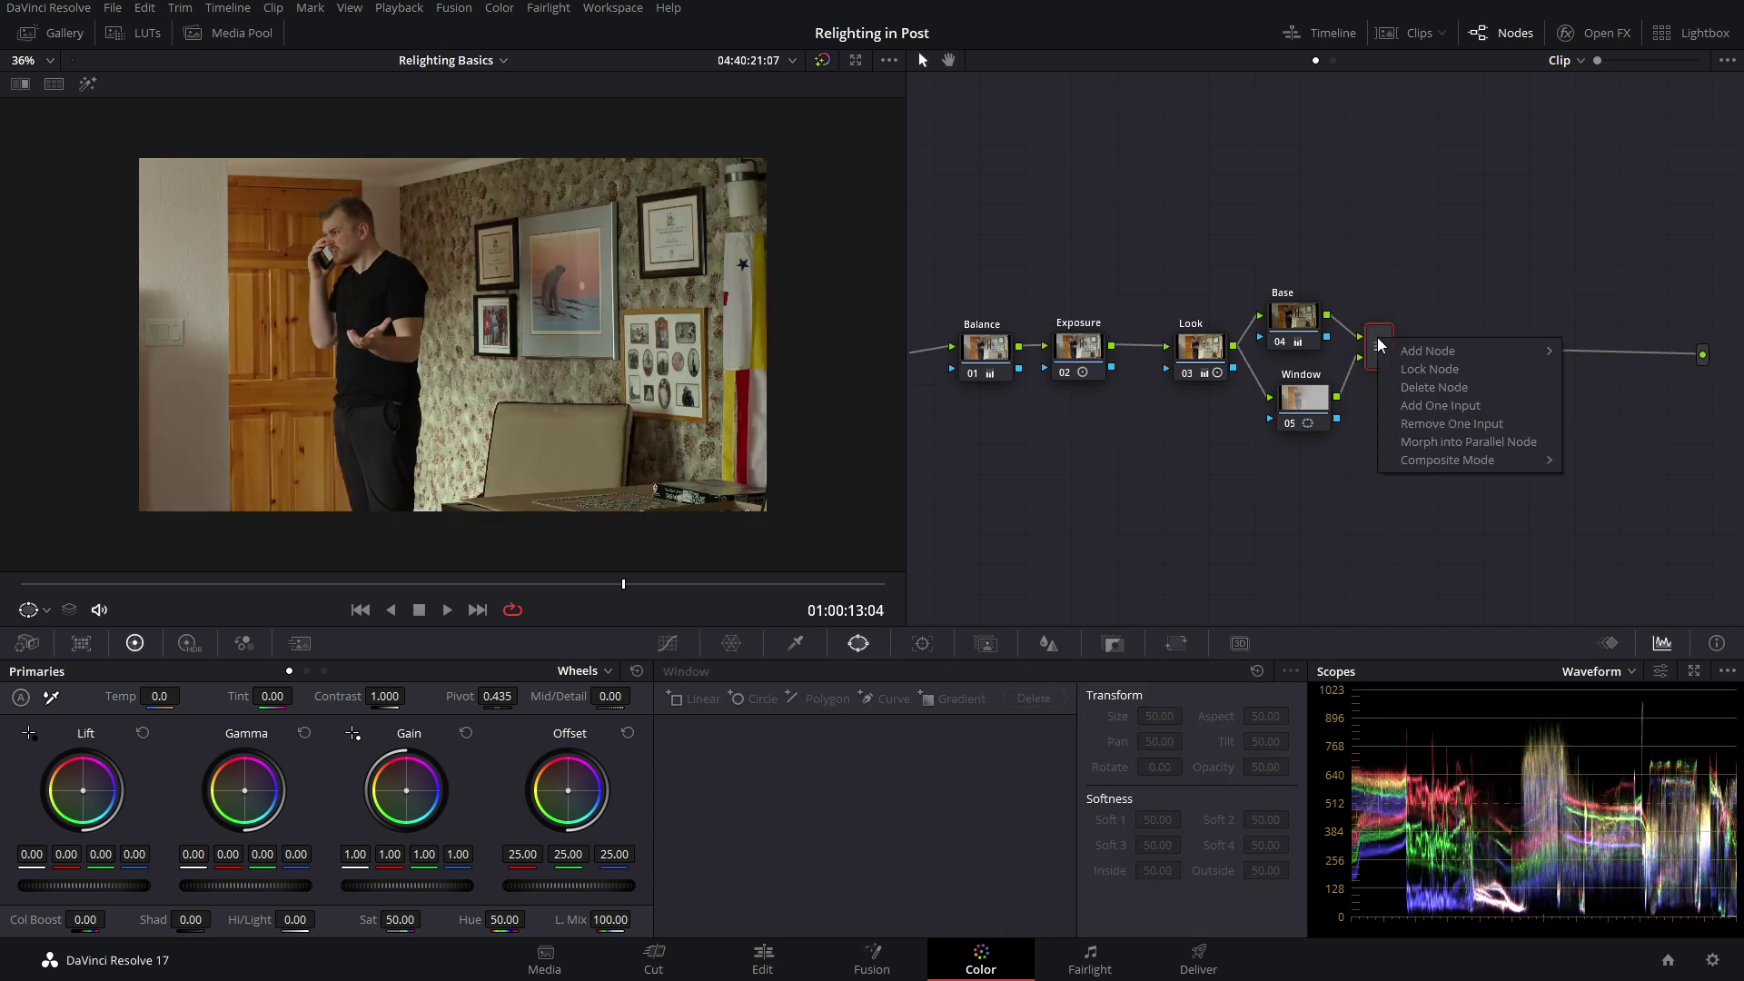
{"action": "left_click", "coordinate": [1417, 403]}
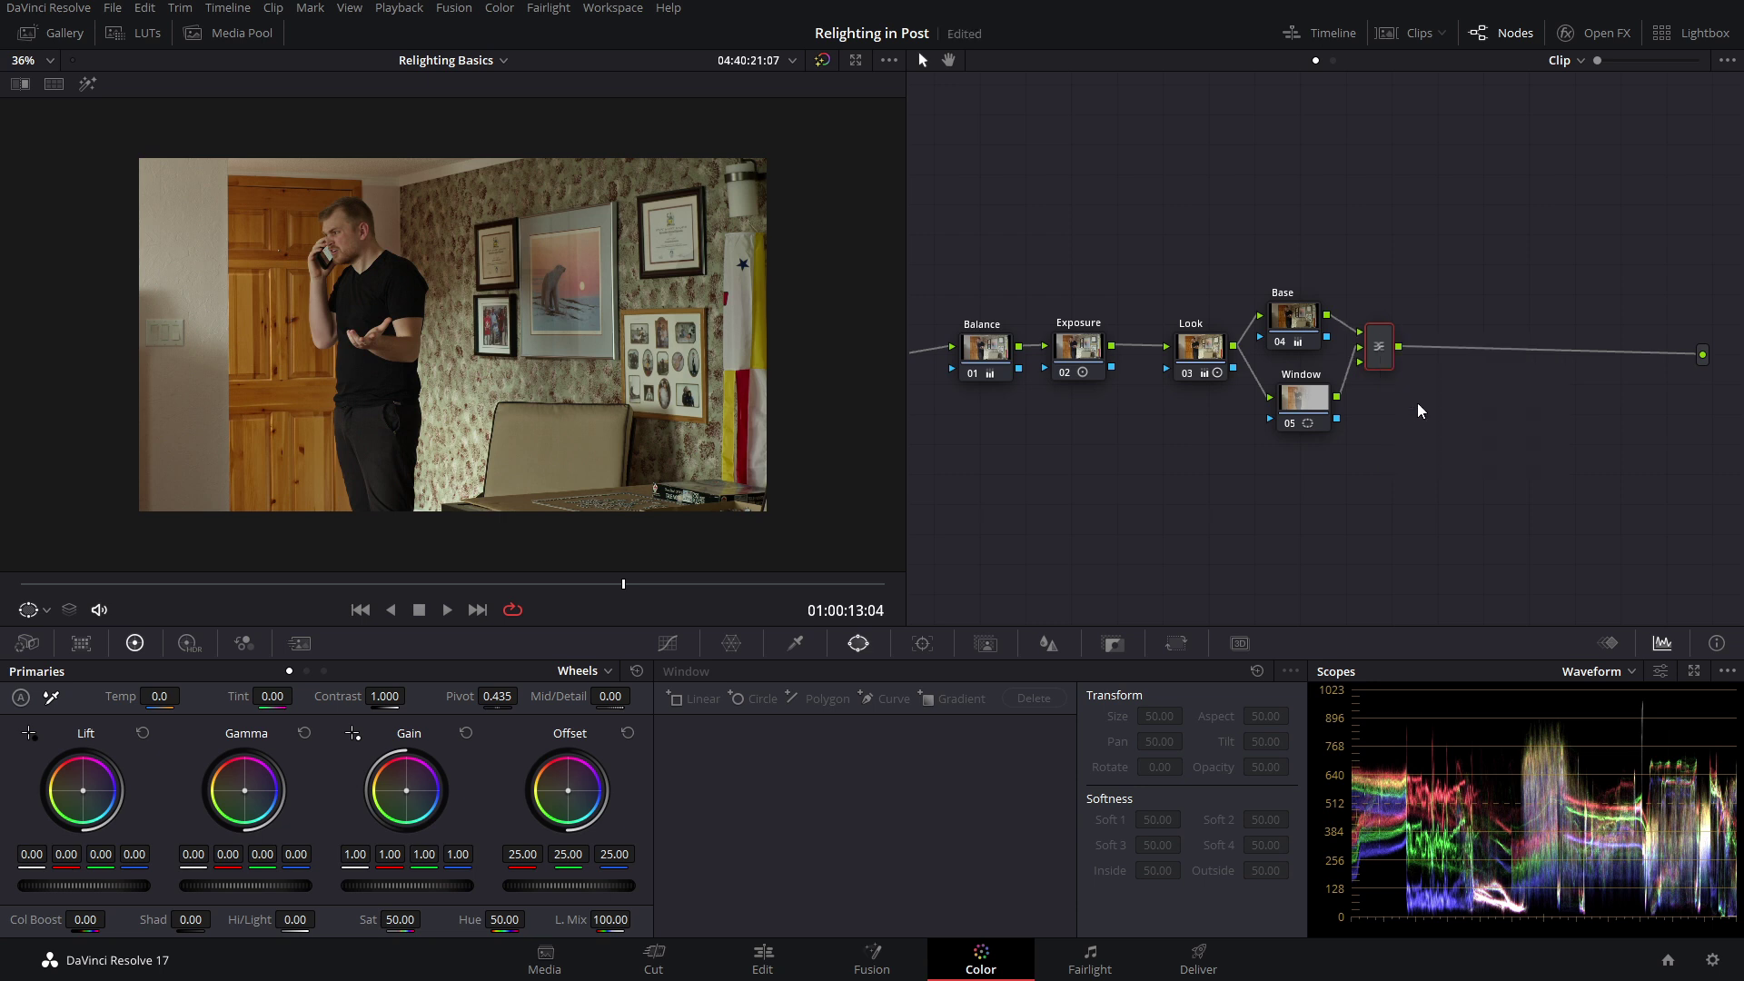
Step: Add node 07, extract it below Window, and feed the Look node's output into it
{"action": "left_click", "coordinate": [1299, 405]}
{"action": "key", "text": "alt+s"}
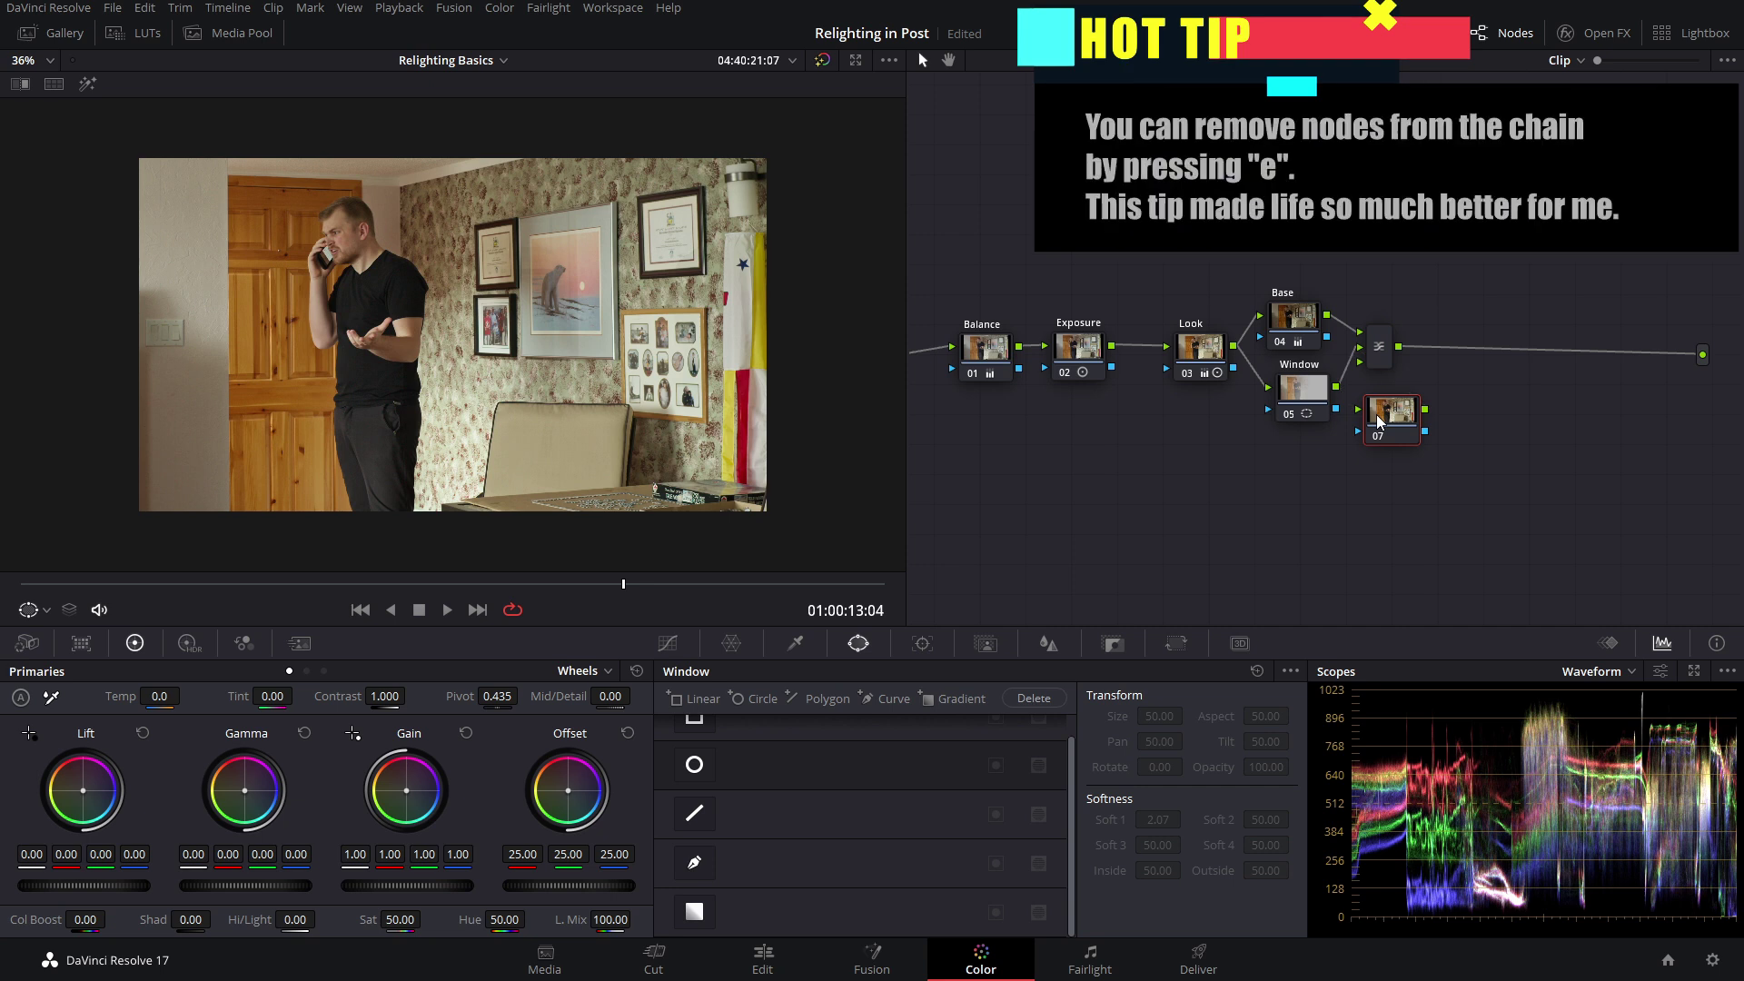
{"action": "key", "text": "e"}
{"action": "left_click_drag", "start_coordinate": [1377, 421], "coordinate": [1305, 468]}
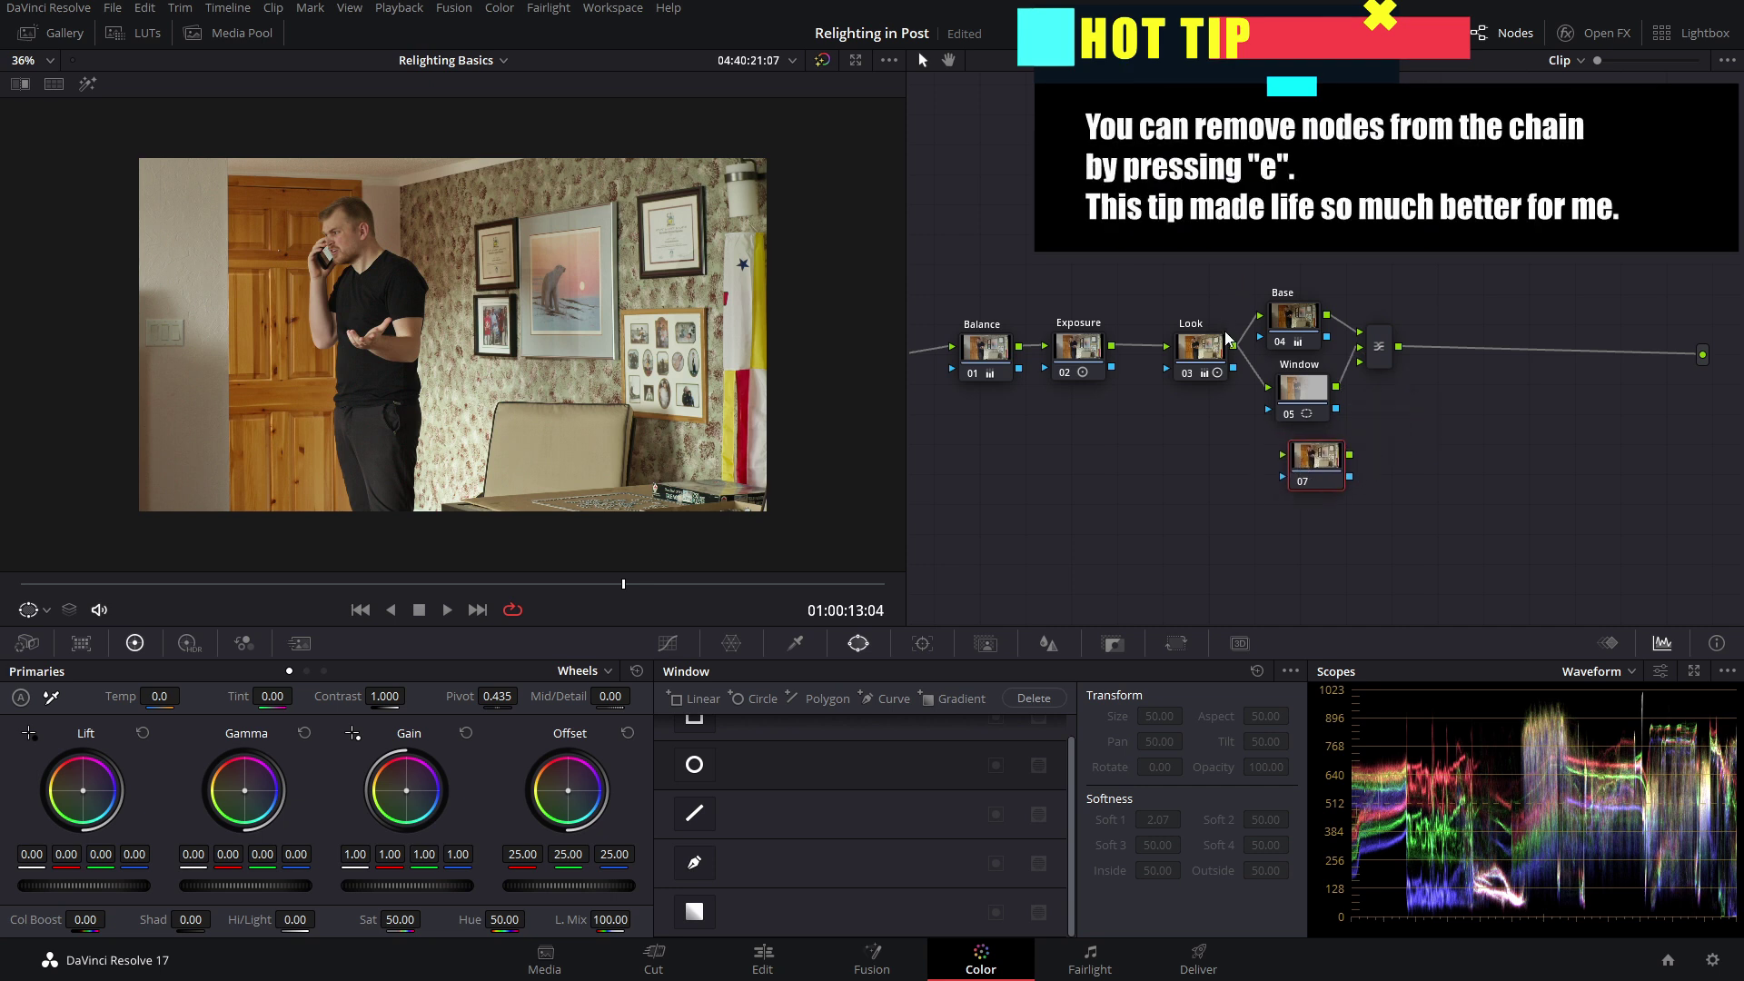
{"action": "left_click_drag", "start_coordinate": [1235, 353], "coordinate": [1369, 365]}
Step: Label node 07 'Blinds'
{"action": "right_click", "coordinate": [1324, 459]}
{"action": "left_click", "coordinate": [1332, 498]}
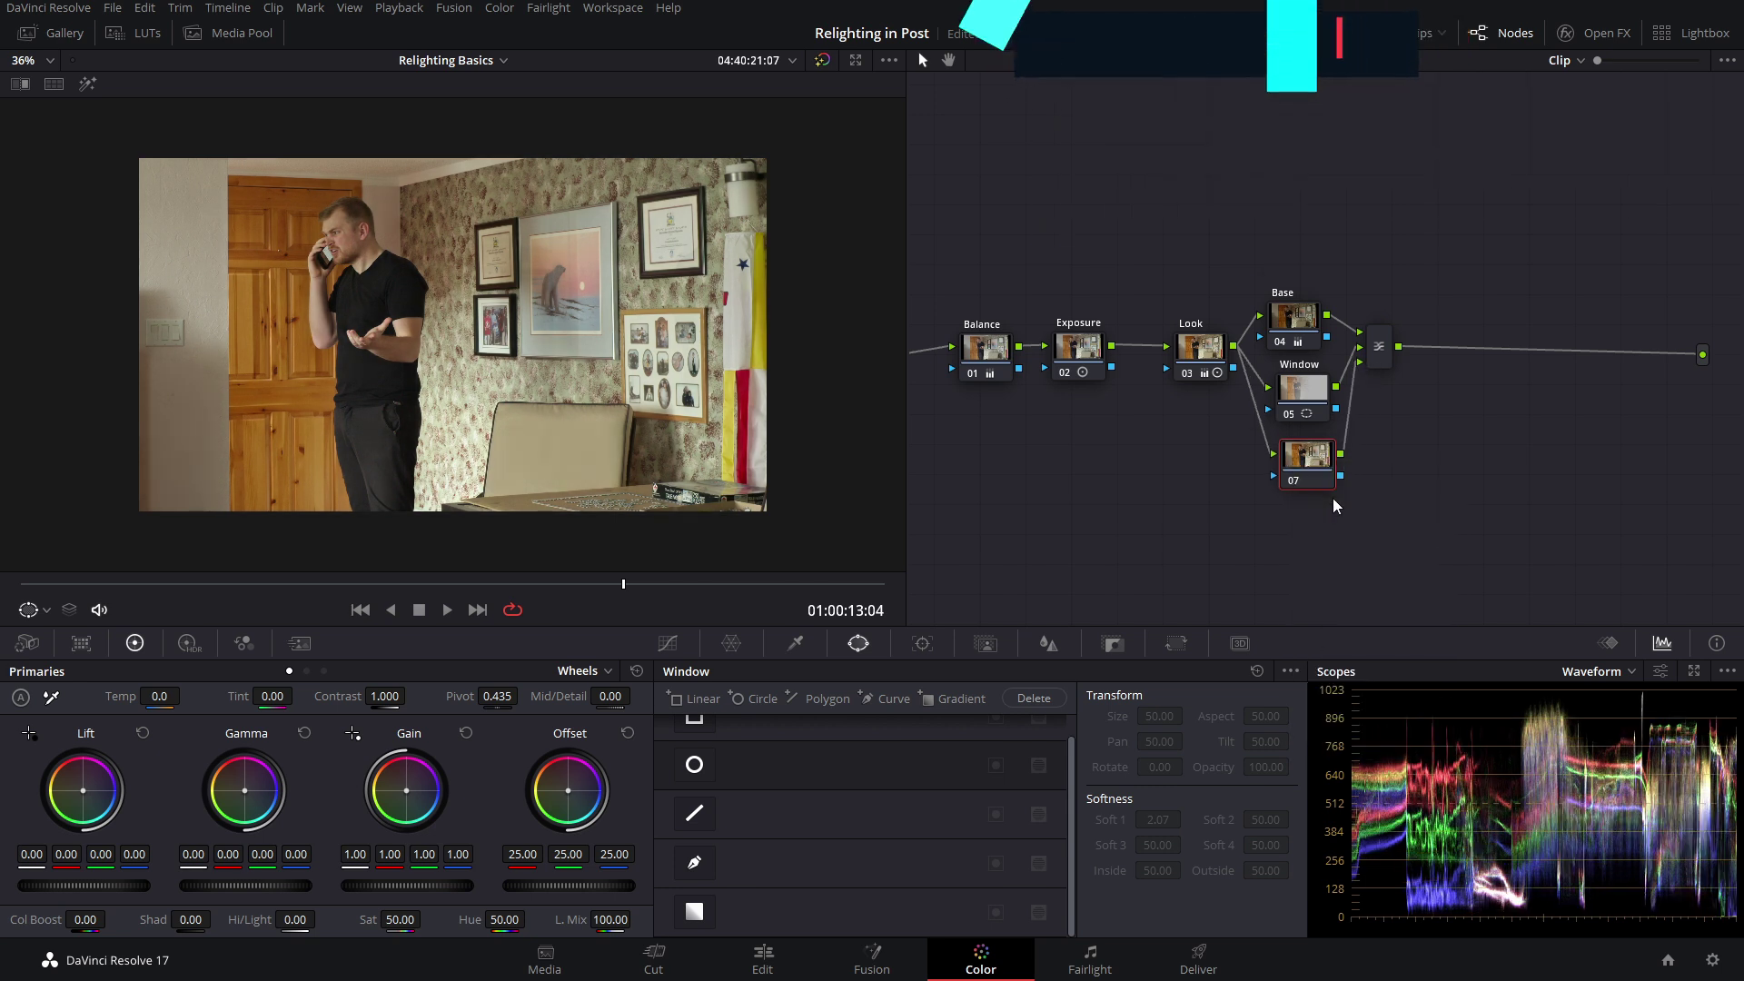
{"action": "type", "text": "Blinds"}
{"action": "left_click", "coordinate": [694, 862]}
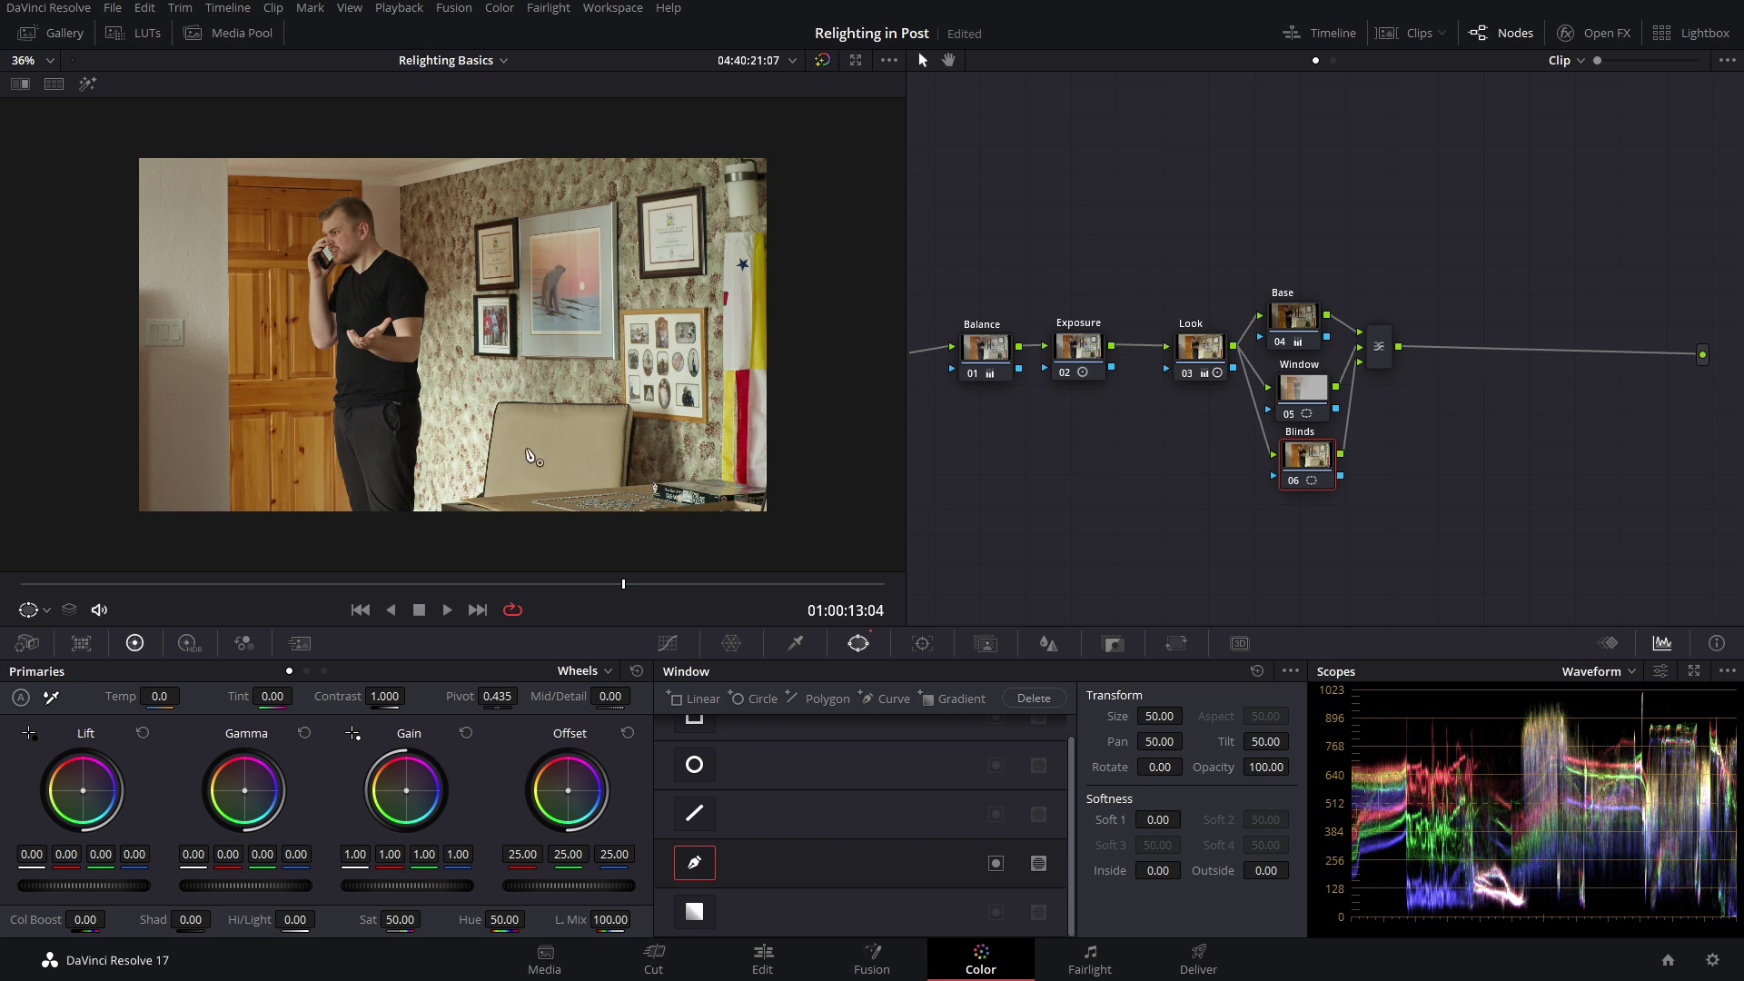
Step: Draw the first thin closed blind bar across the upper right of the frame
{"action": "left_click", "coordinate": [545, 185]}
{"action": "left_click", "coordinate": [800, 197]}
{"action": "left_click", "coordinate": [794, 182]}
{"action": "left_click", "coordinate": [546, 185]}
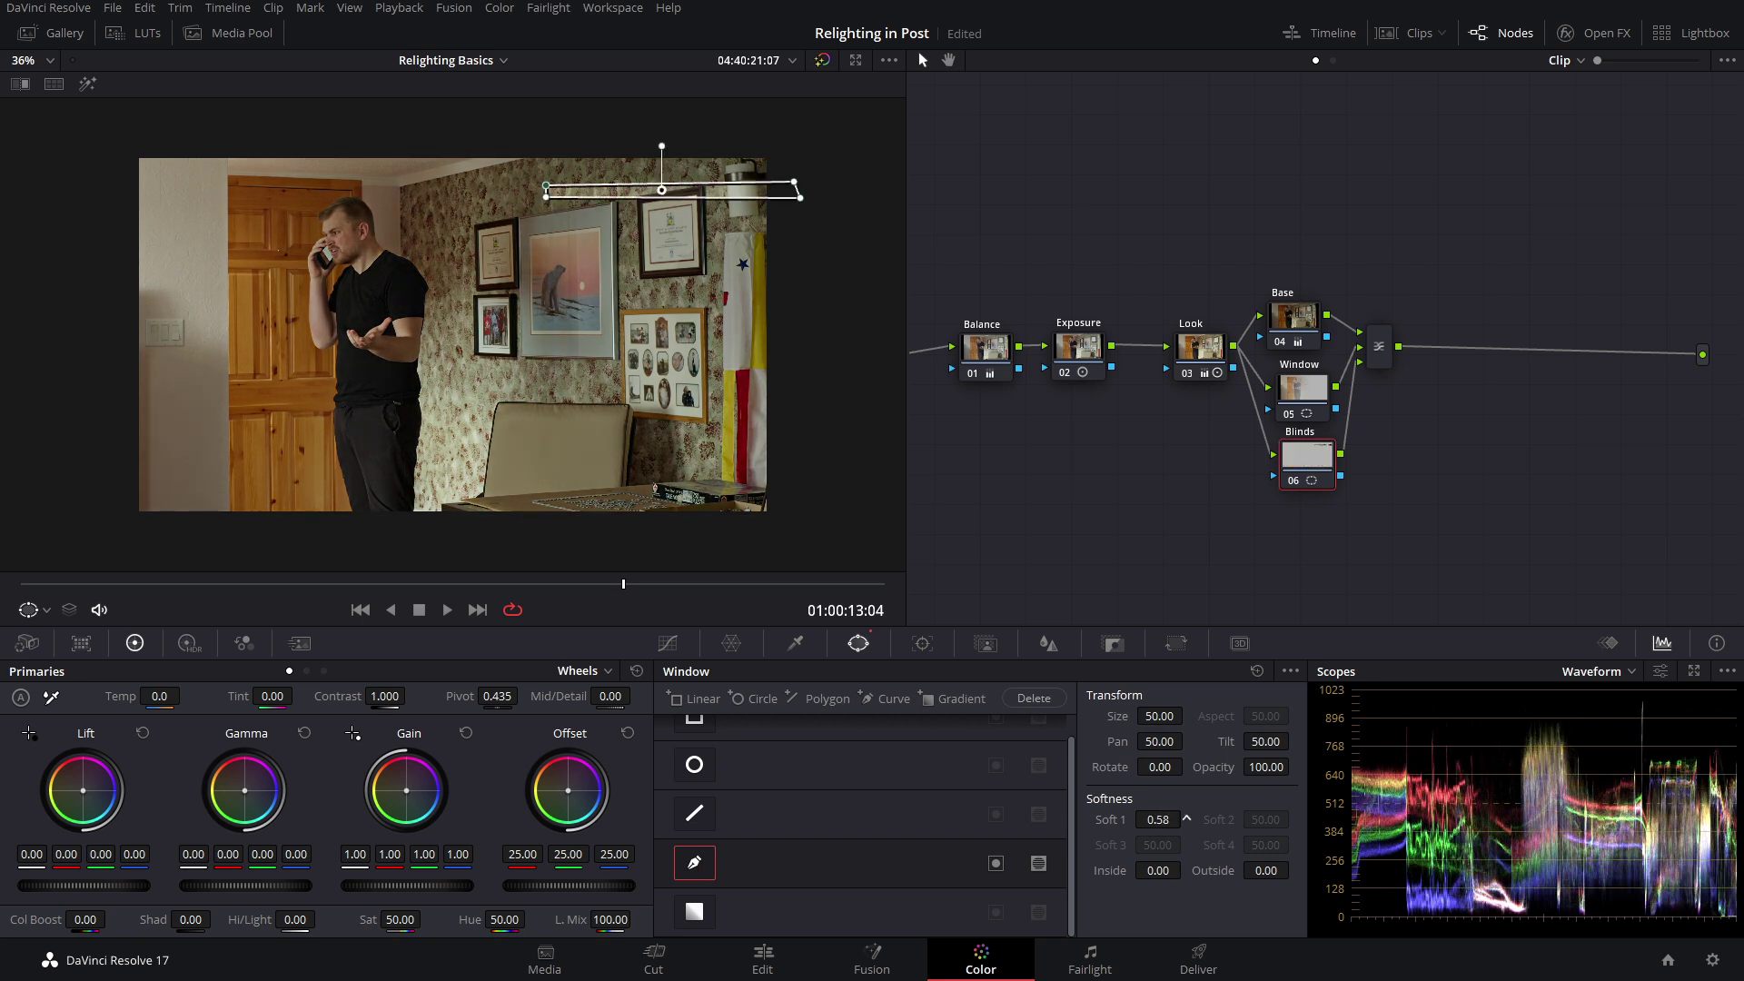
{"action": "left_click", "coordinate": [668, 643]}
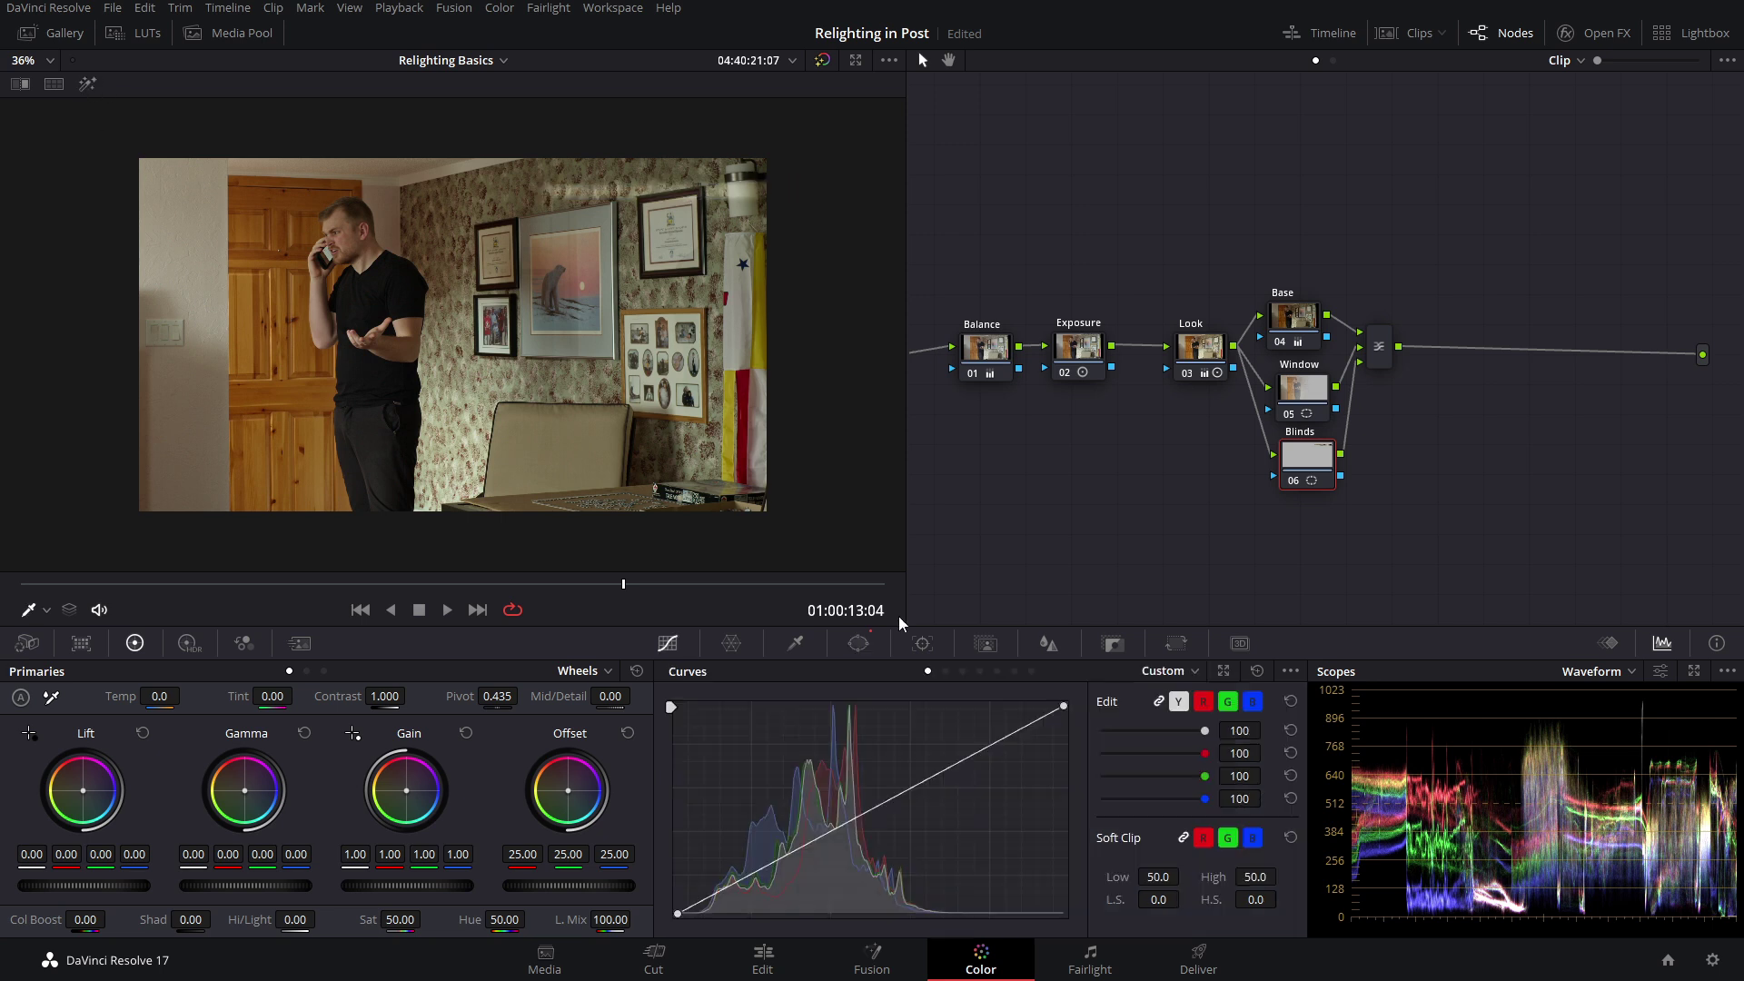
{"action": "left_click", "coordinate": [861, 643]}
Step: Draw a second bar and duplicate it into stacked slats, then scrub to review the blinds
{"action": "left_click", "coordinate": [885, 701]}
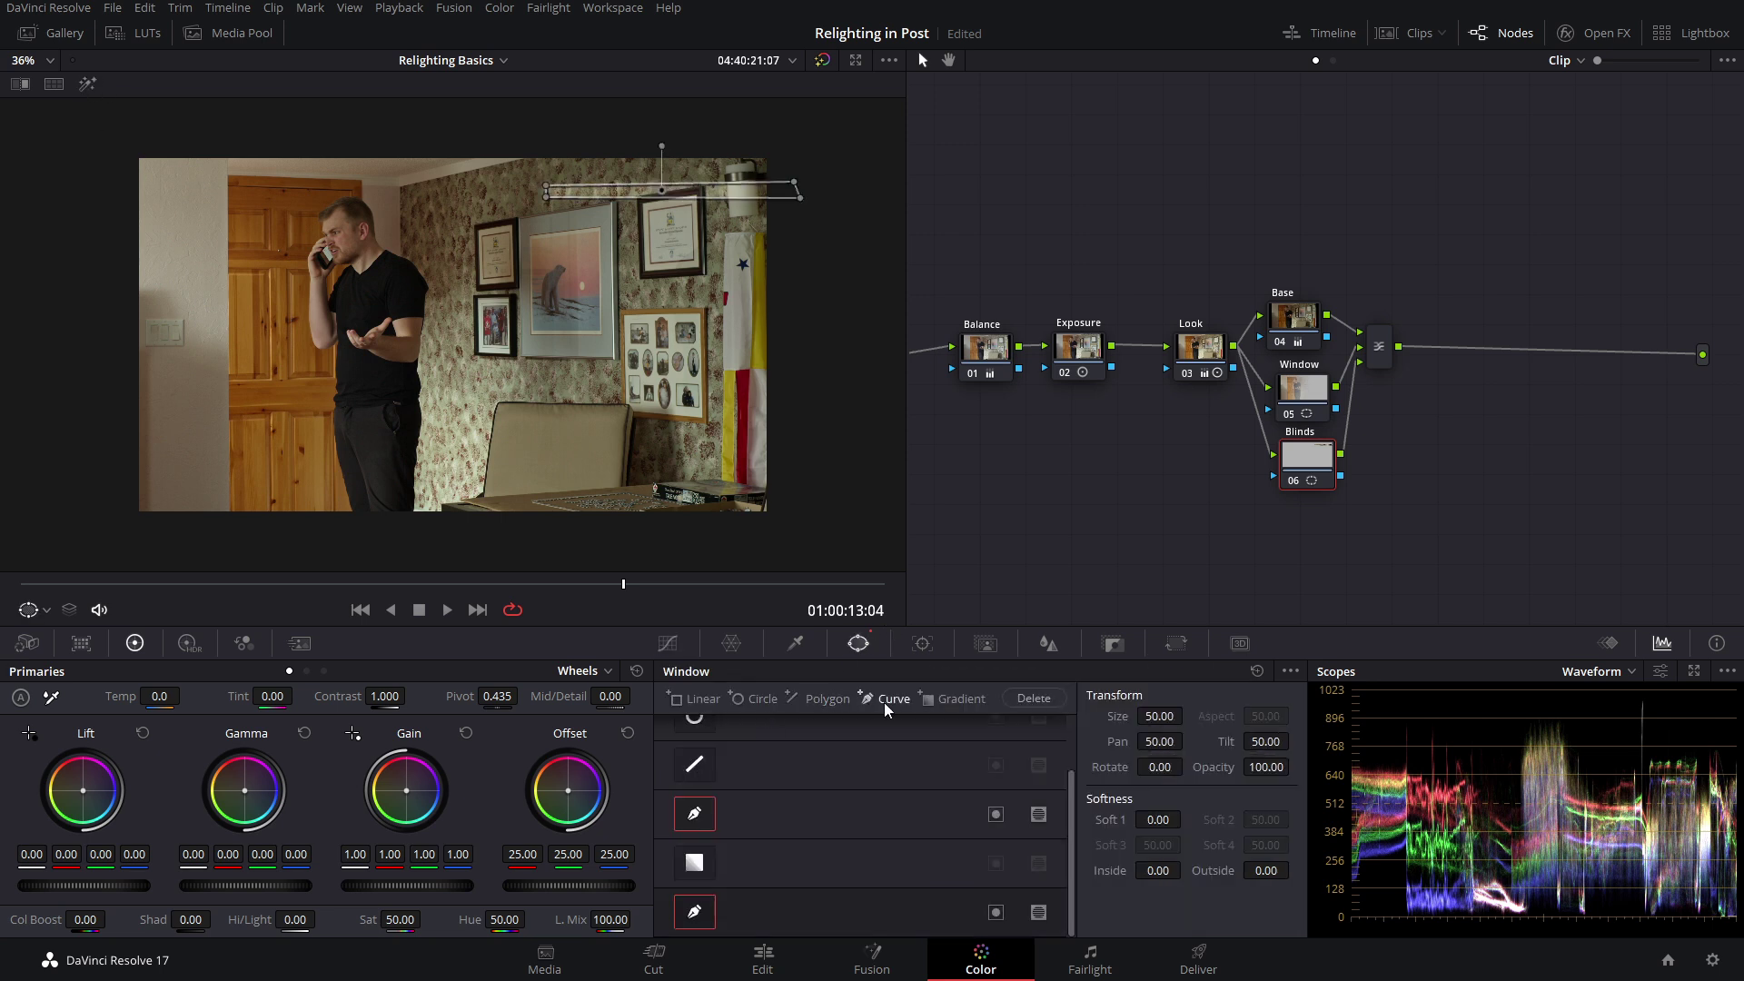
{"action": "left_click", "coordinate": [550, 221]}
{"action": "left_click", "coordinate": [804, 223]}
{"action": "left_click", "coordinate": [551, 210]}
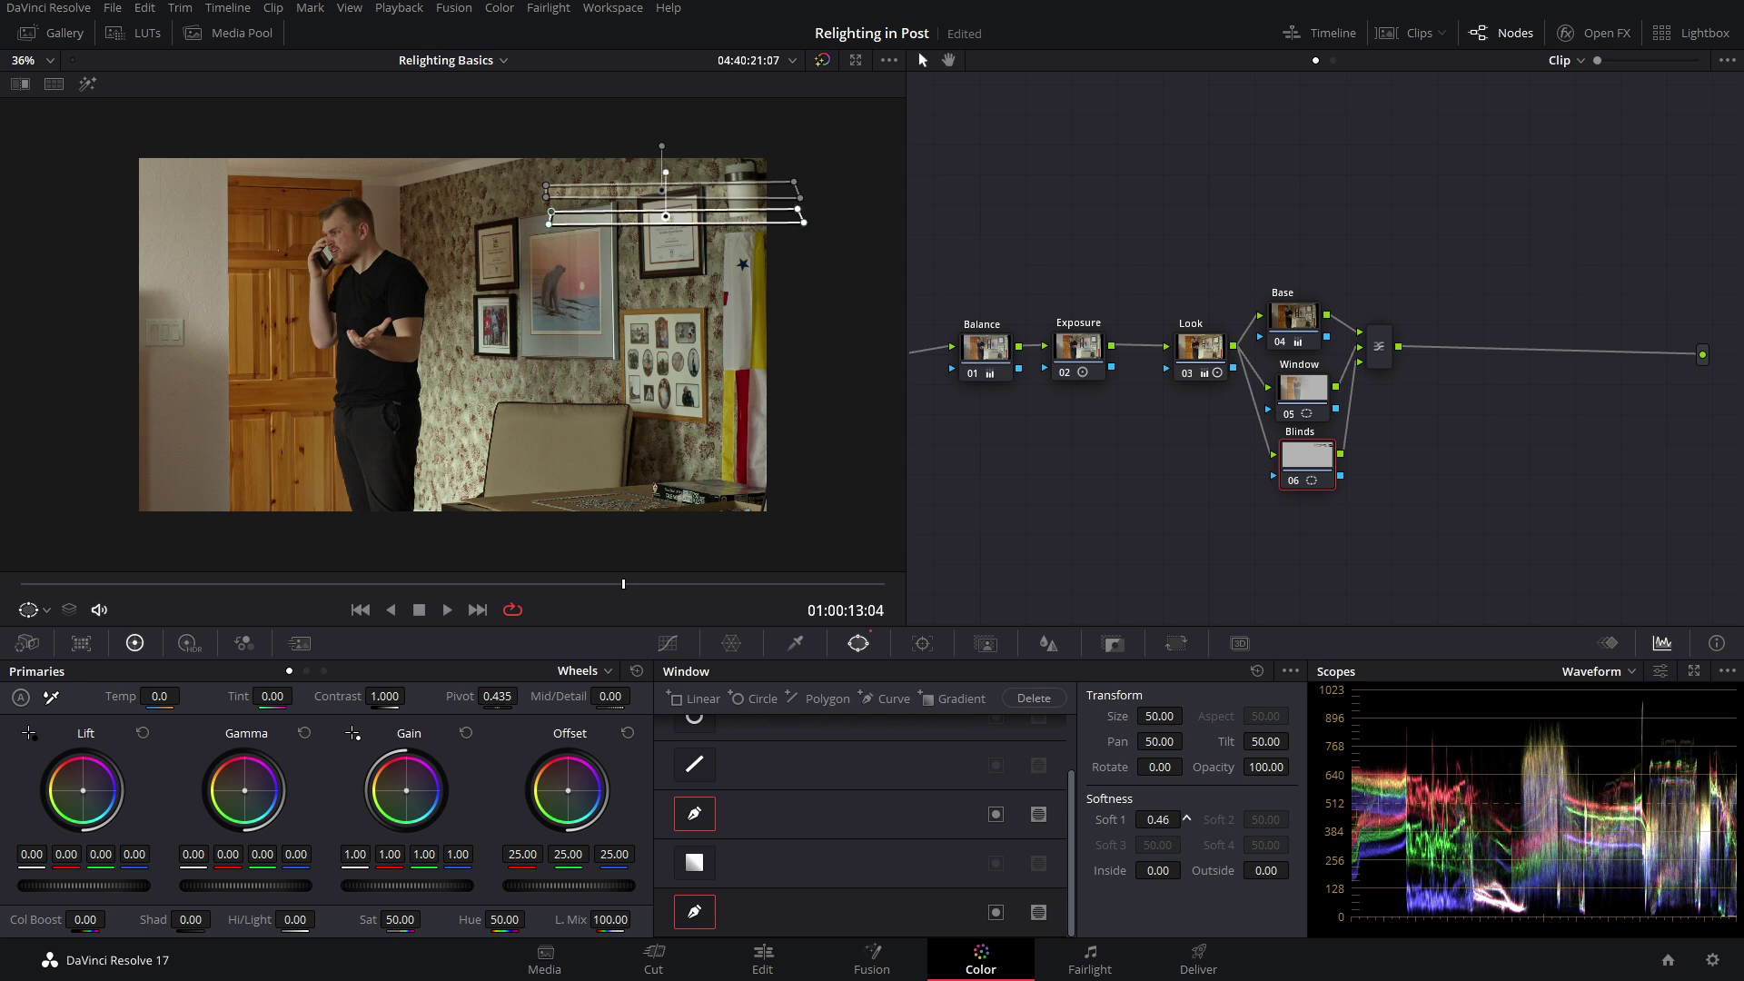
{"action": "left_click", "coordinate": [878, 698]}
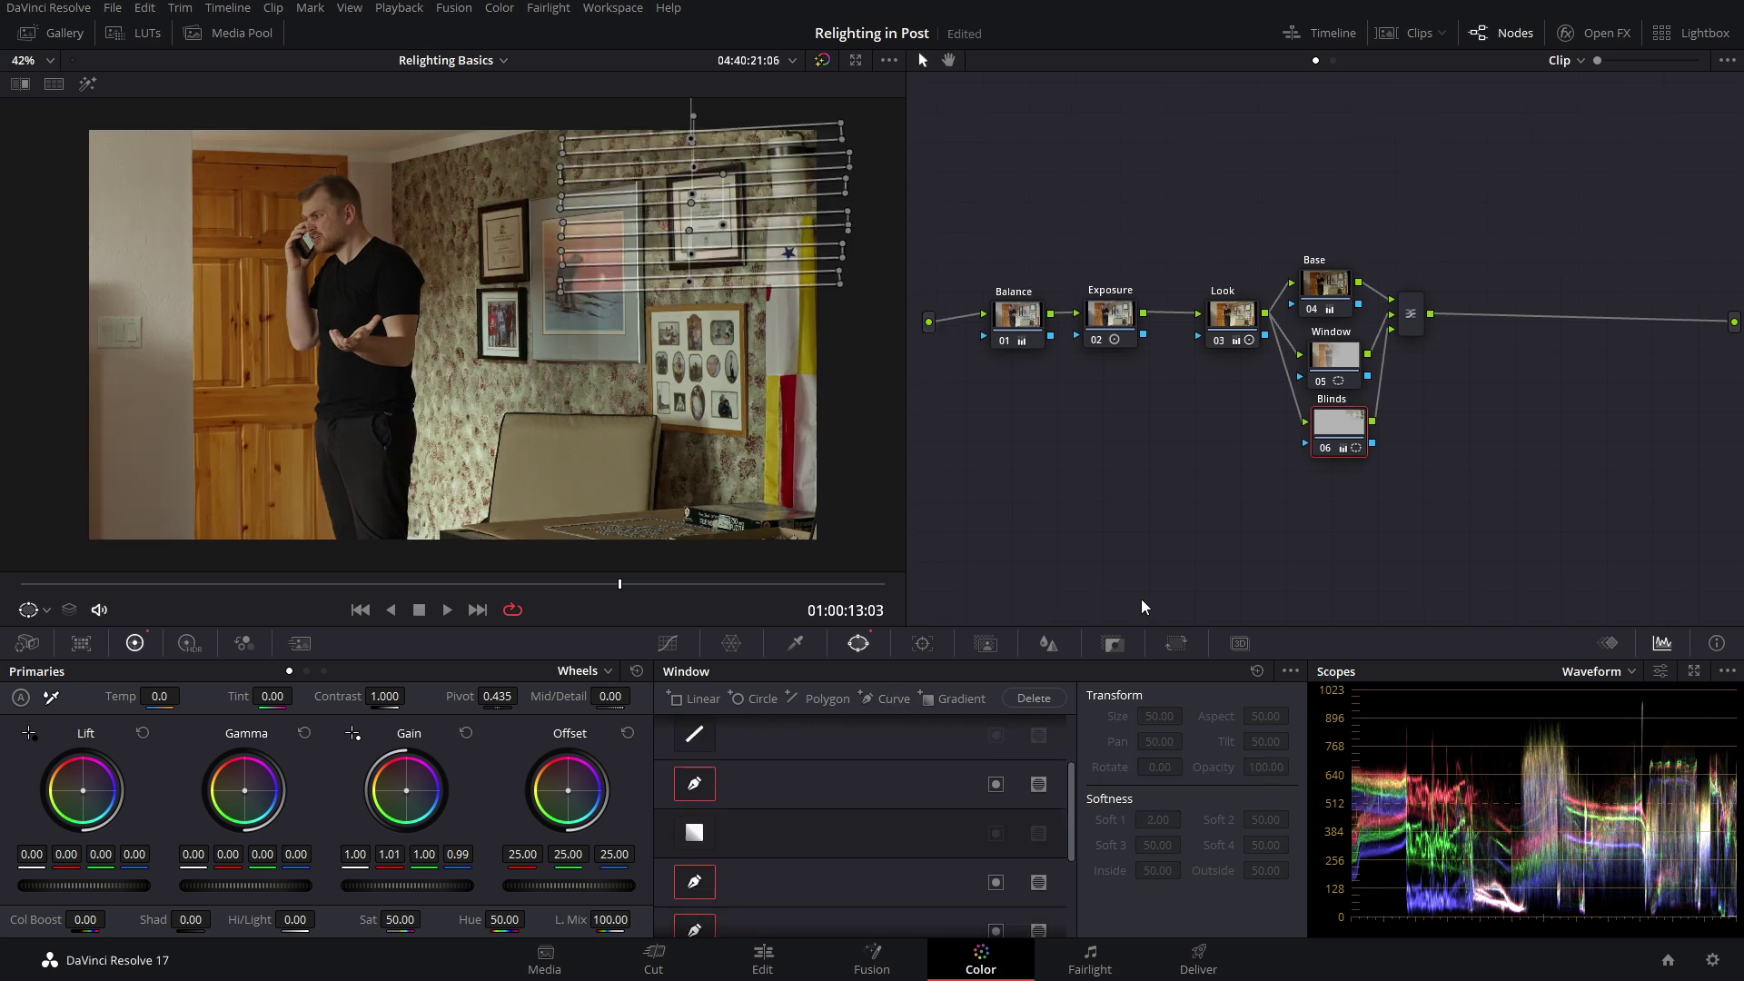
{"action": "left_click", "coordinate": [669, 644]}
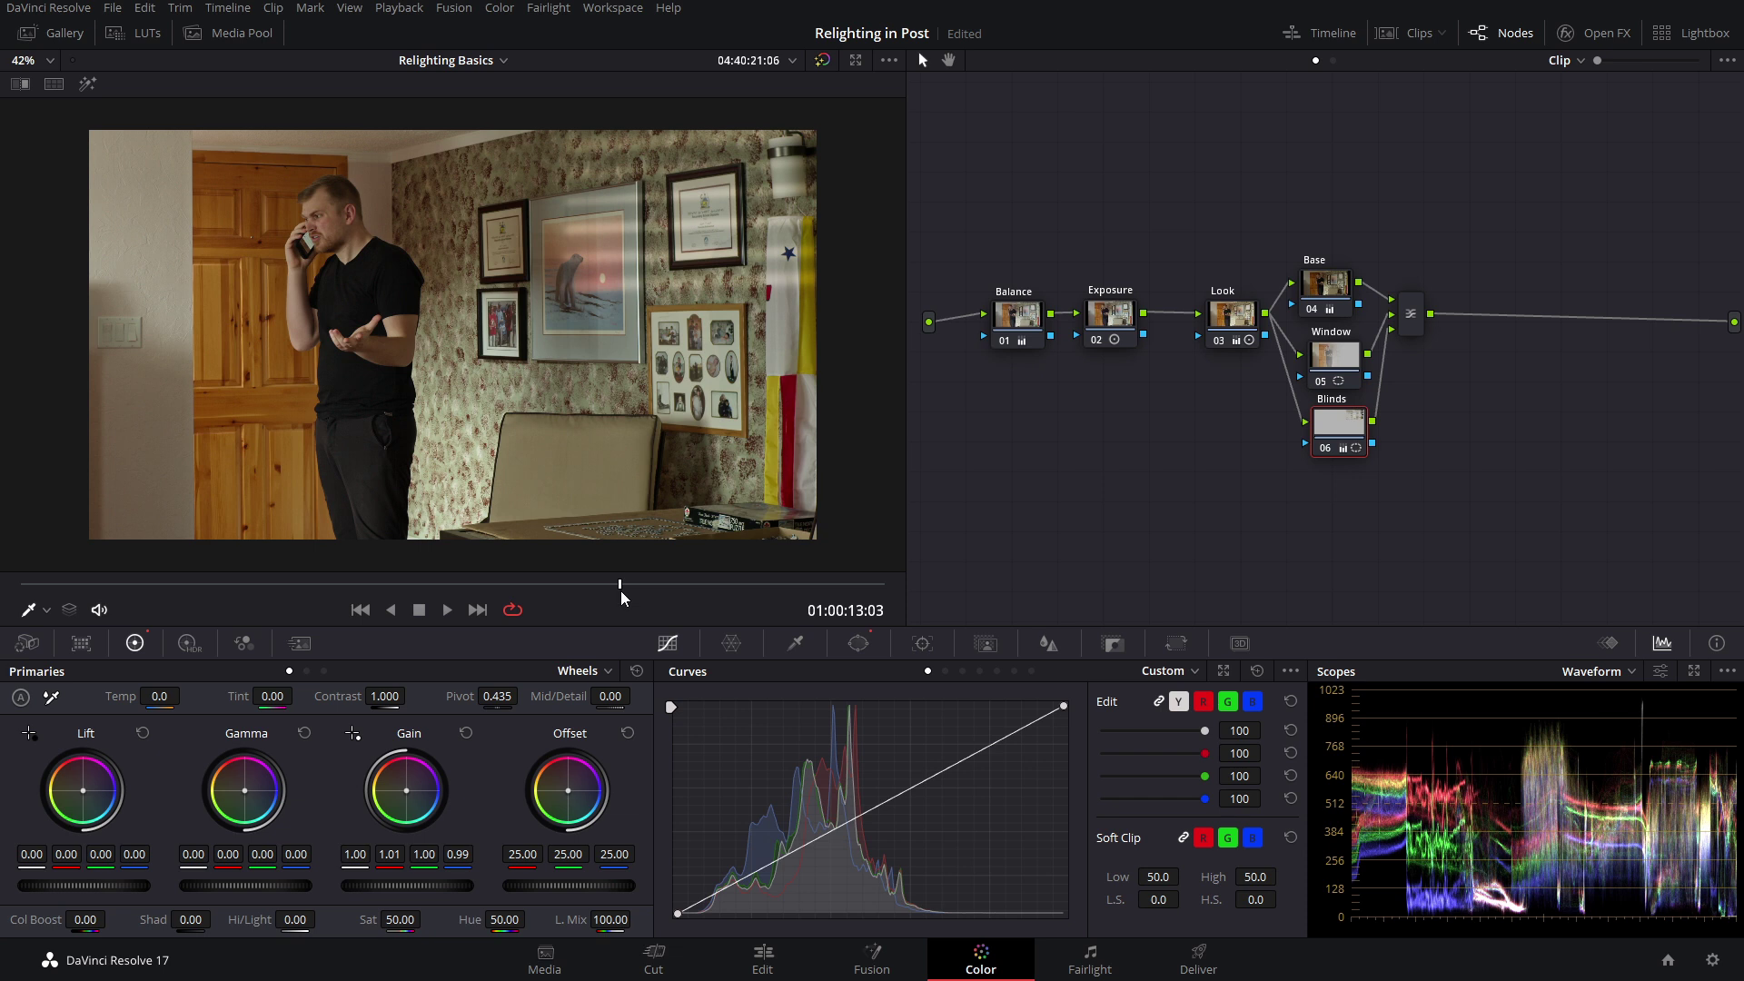
{"action": "left_click_drag", "start_coordinate": [619, 590], "coordinate": [654, 520]}
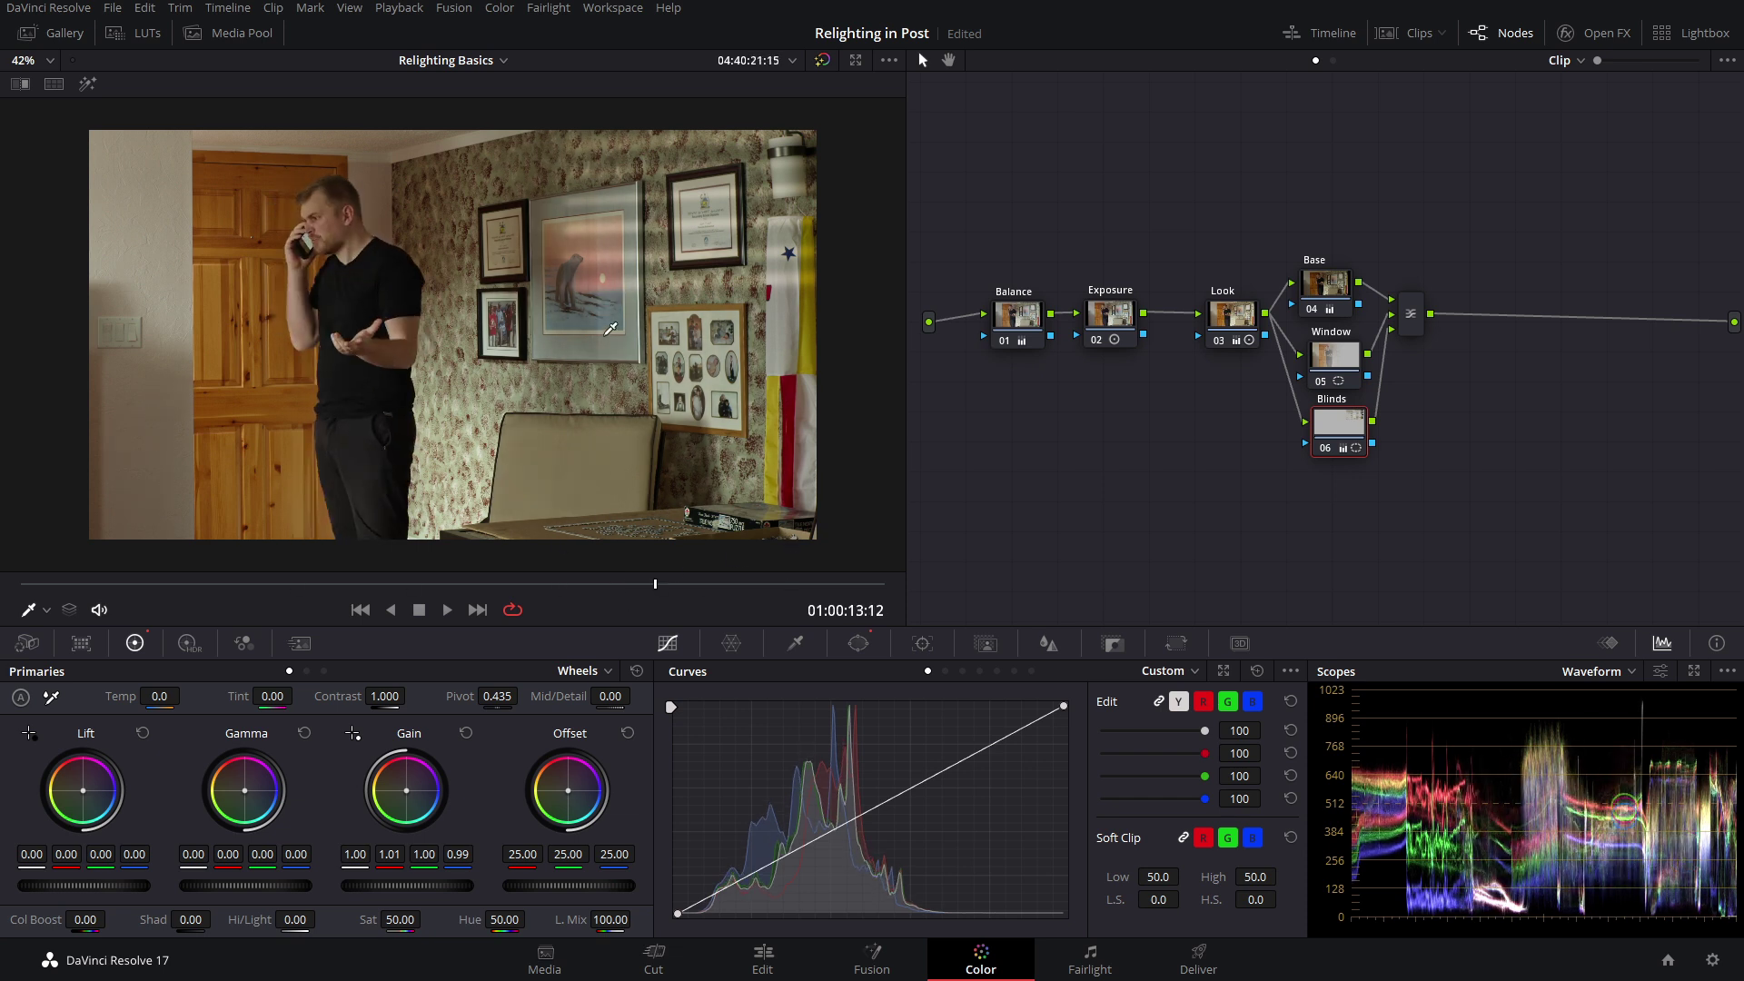
Step: Add a rotated, softened gradient window on the Blinds node that masks the blind bars
{"action": "left_click", "coordinate": [865, 650]}
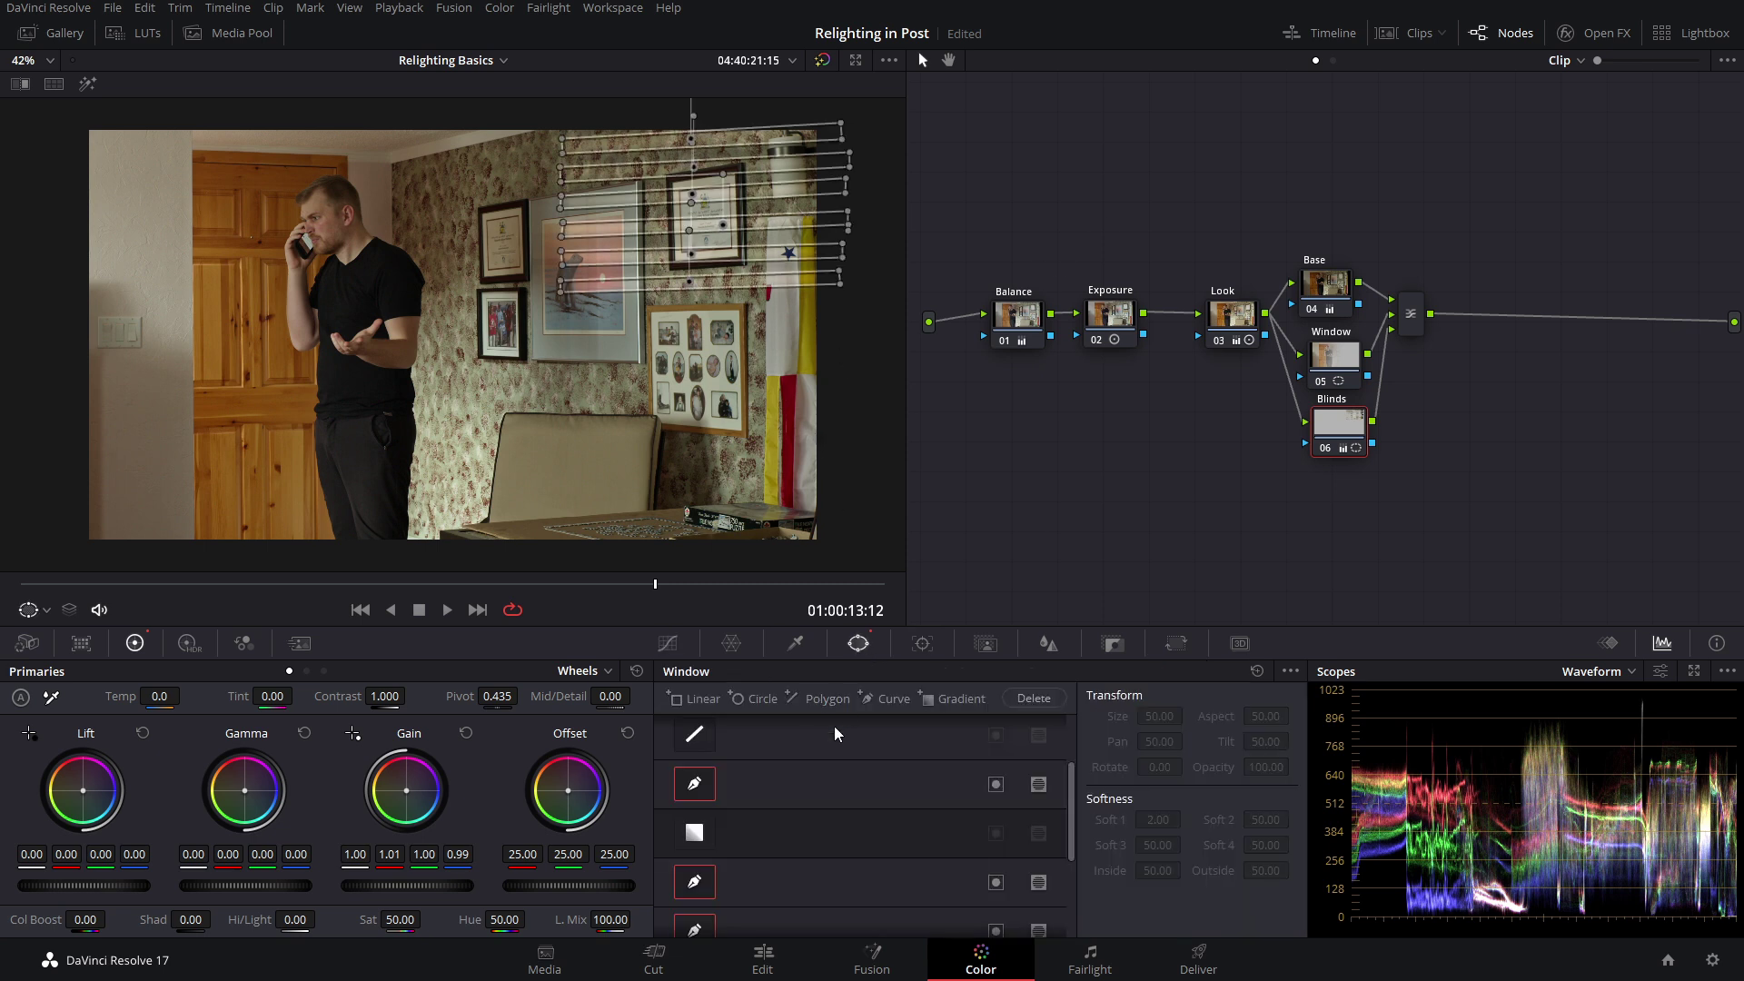
{"action": "left_click", "coordinate": [696, 832]}
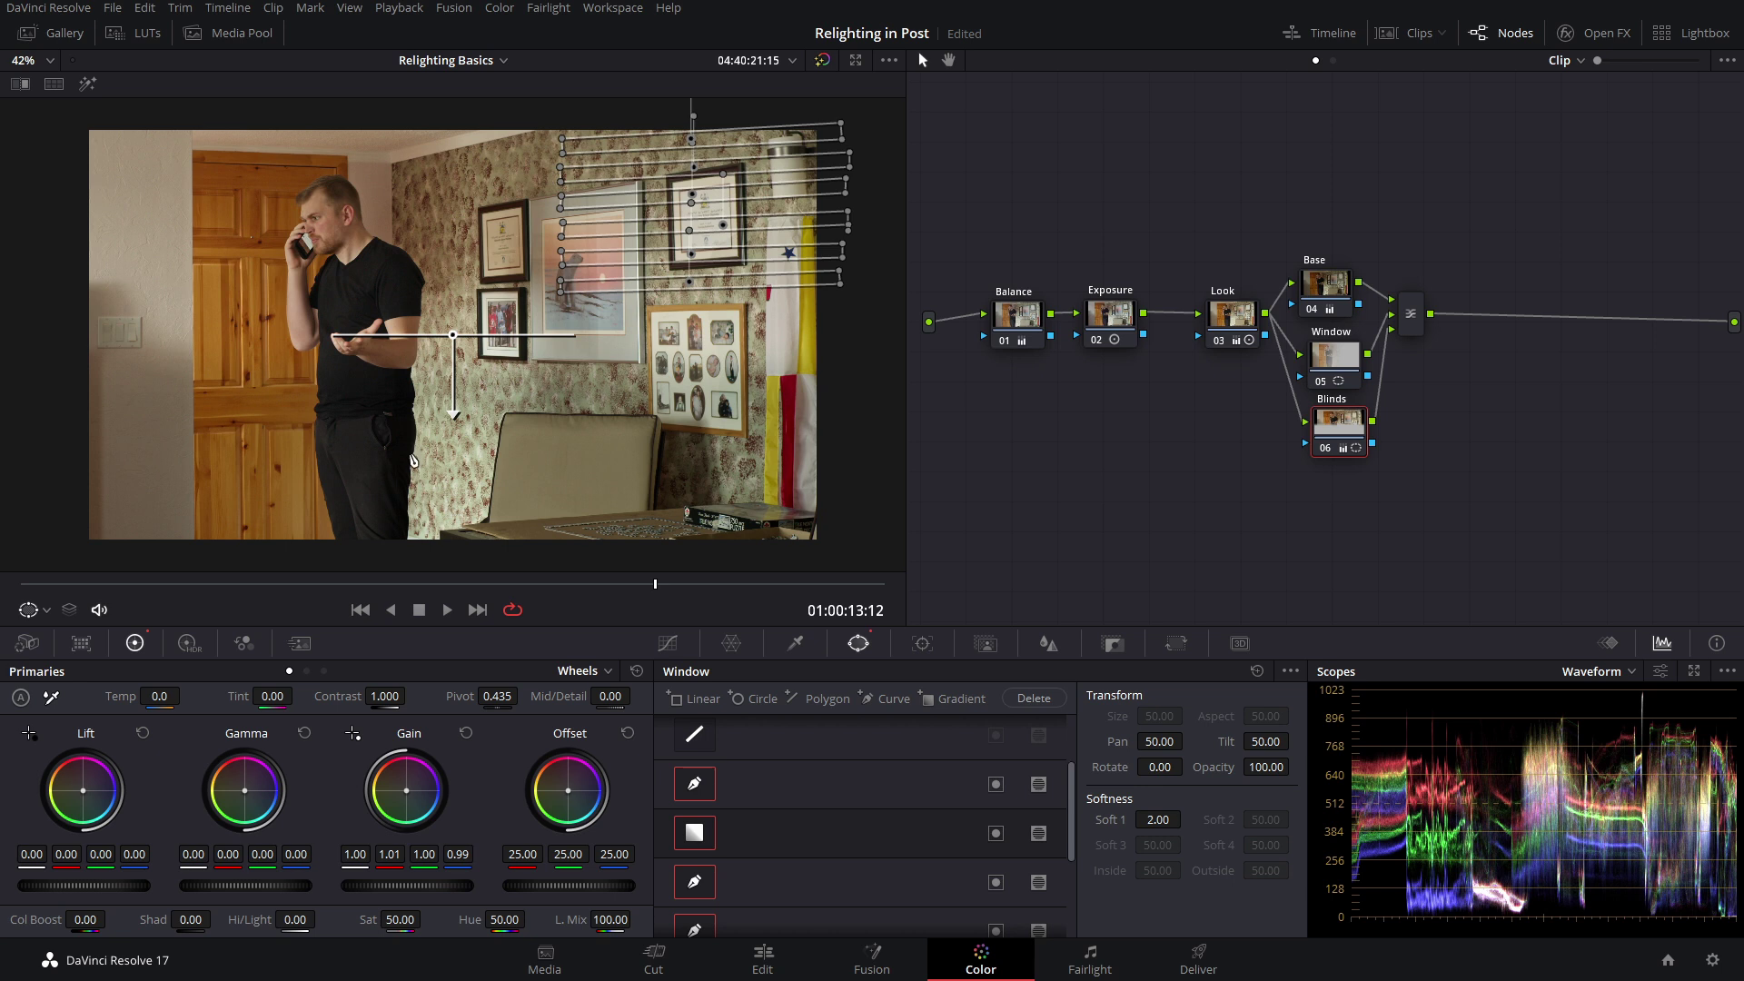
{"action": "left_click", "coordinate": [89, 84]}
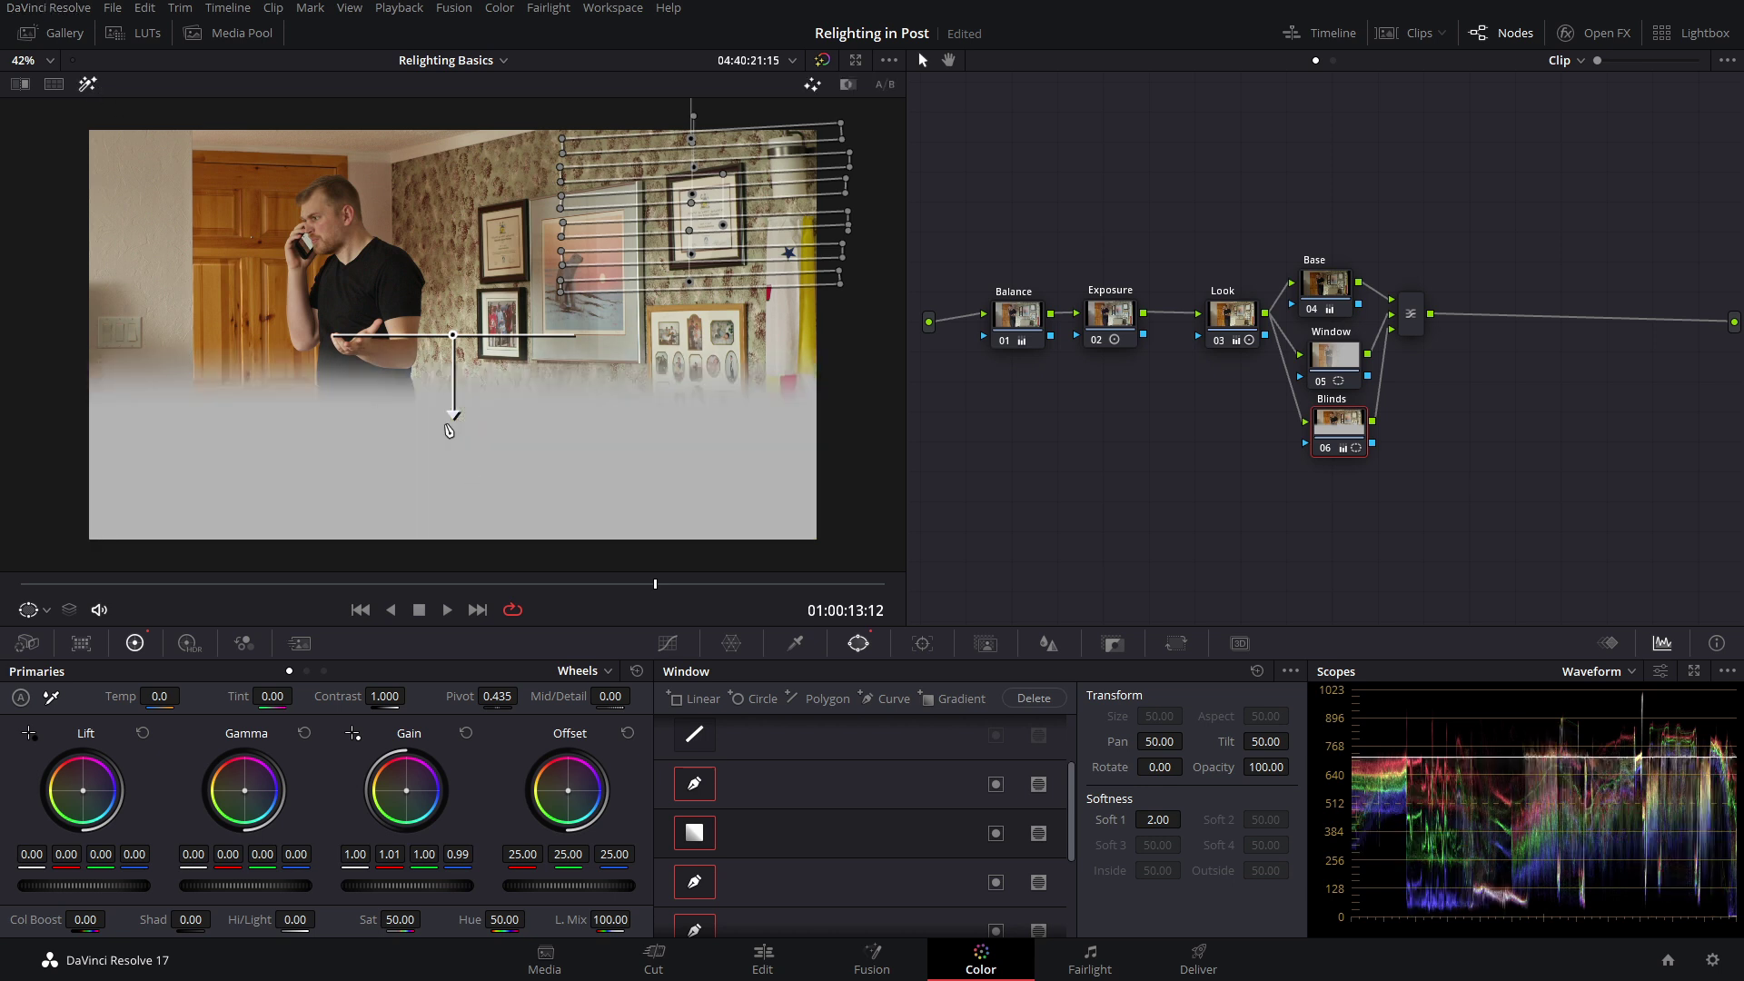
{"action": "left_click_drag", "start_coordinate": [454, 414], "coordinate": [752, 293]}
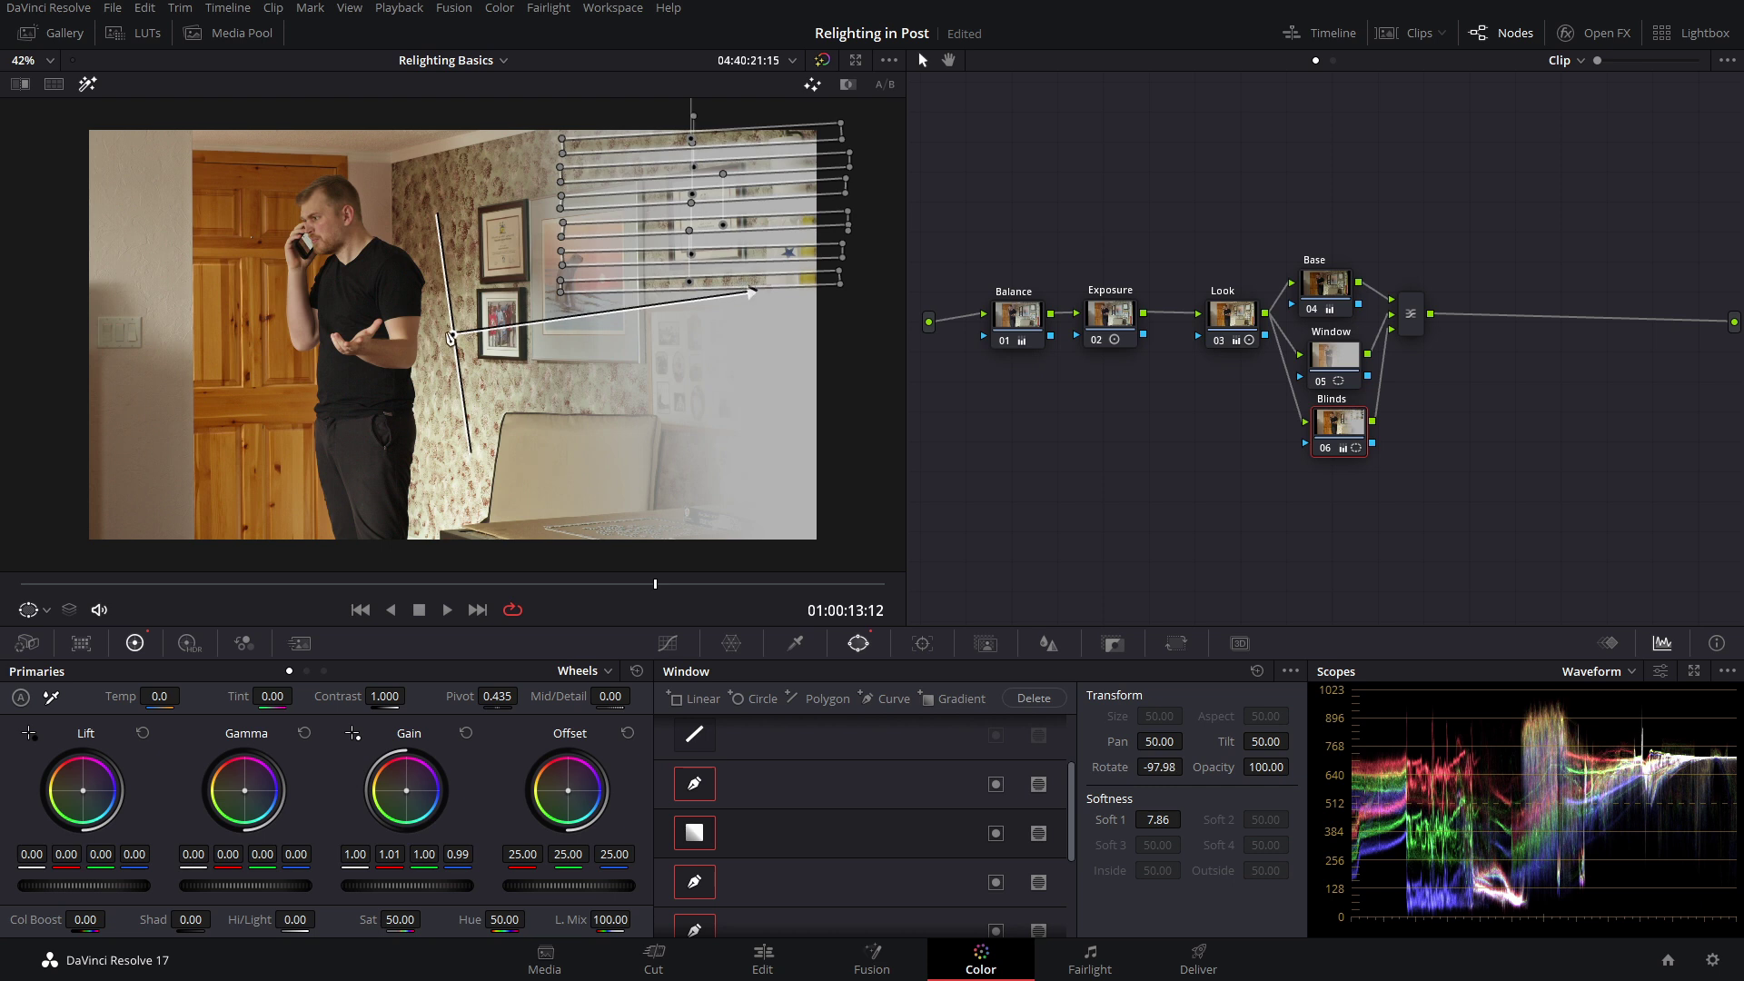
{"action": "left_click_drag", "start_coordinate": [450, 337], "coordinate": [447, 259]}
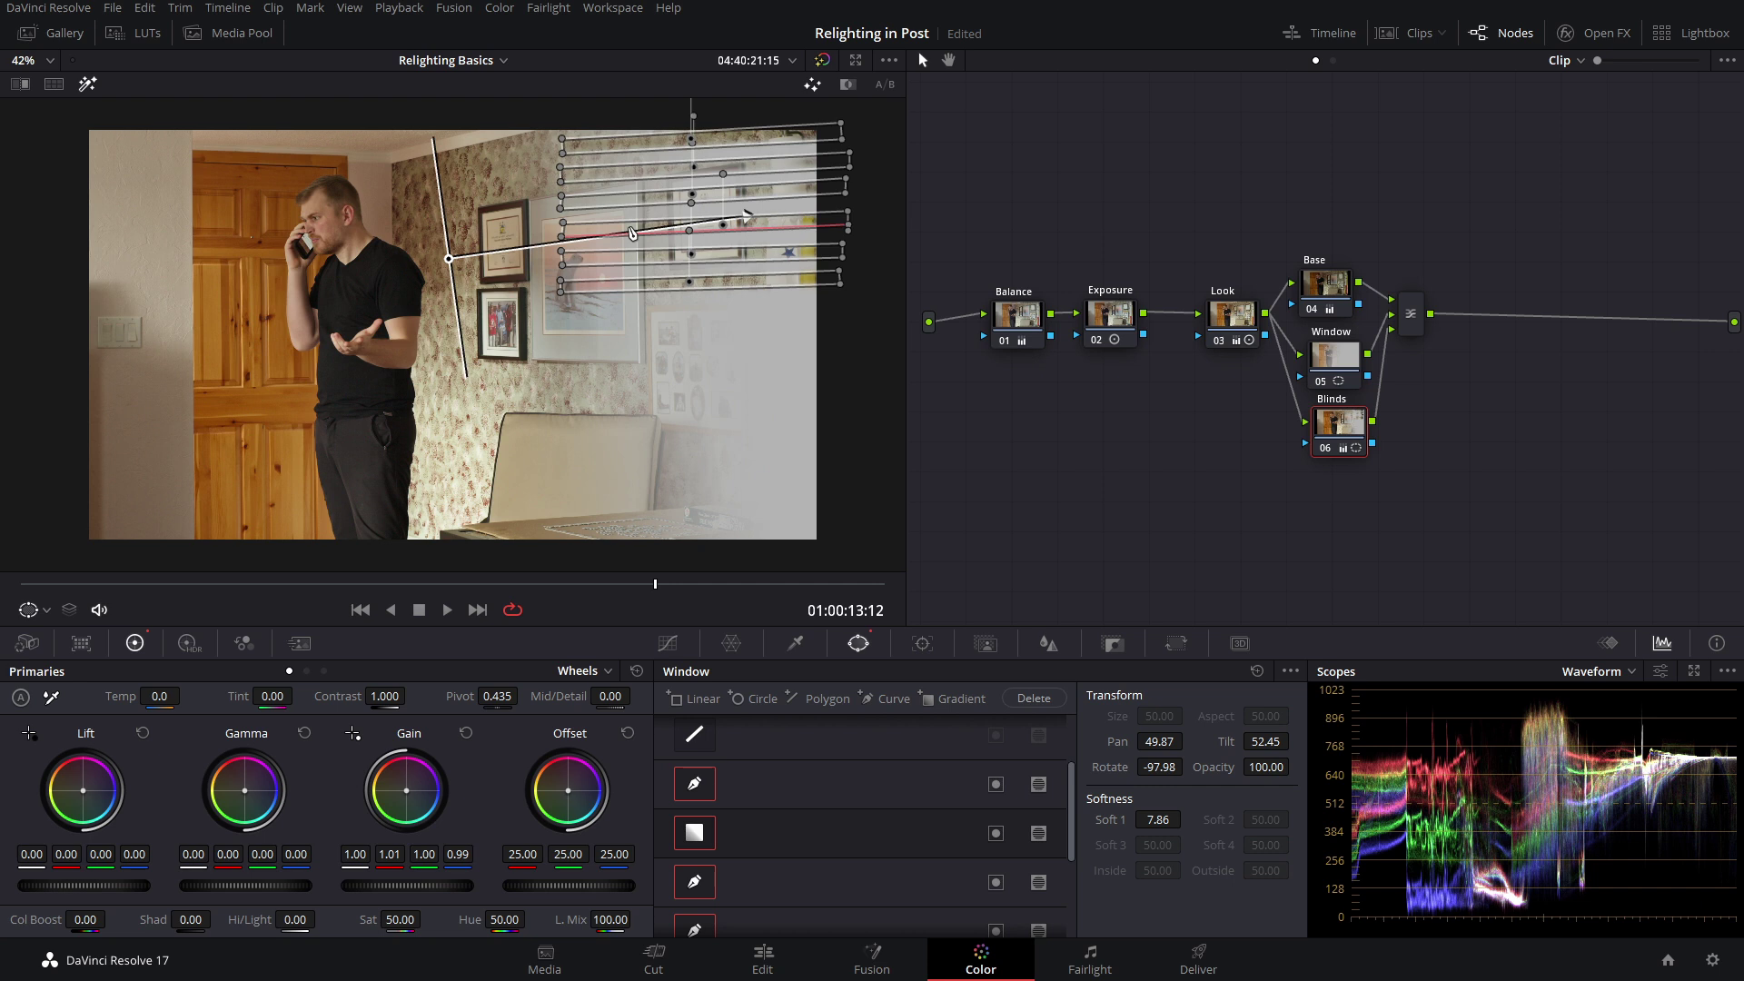
{"action": "left_click", "coordinate": [1038, 833]}
Step: Refine the gradient's centre and angle to about -98° with softness around 12.4
{"action": "scroll", "coordinate": [445, 272], "scroll_direction": "down", "scroll_amount": 1}
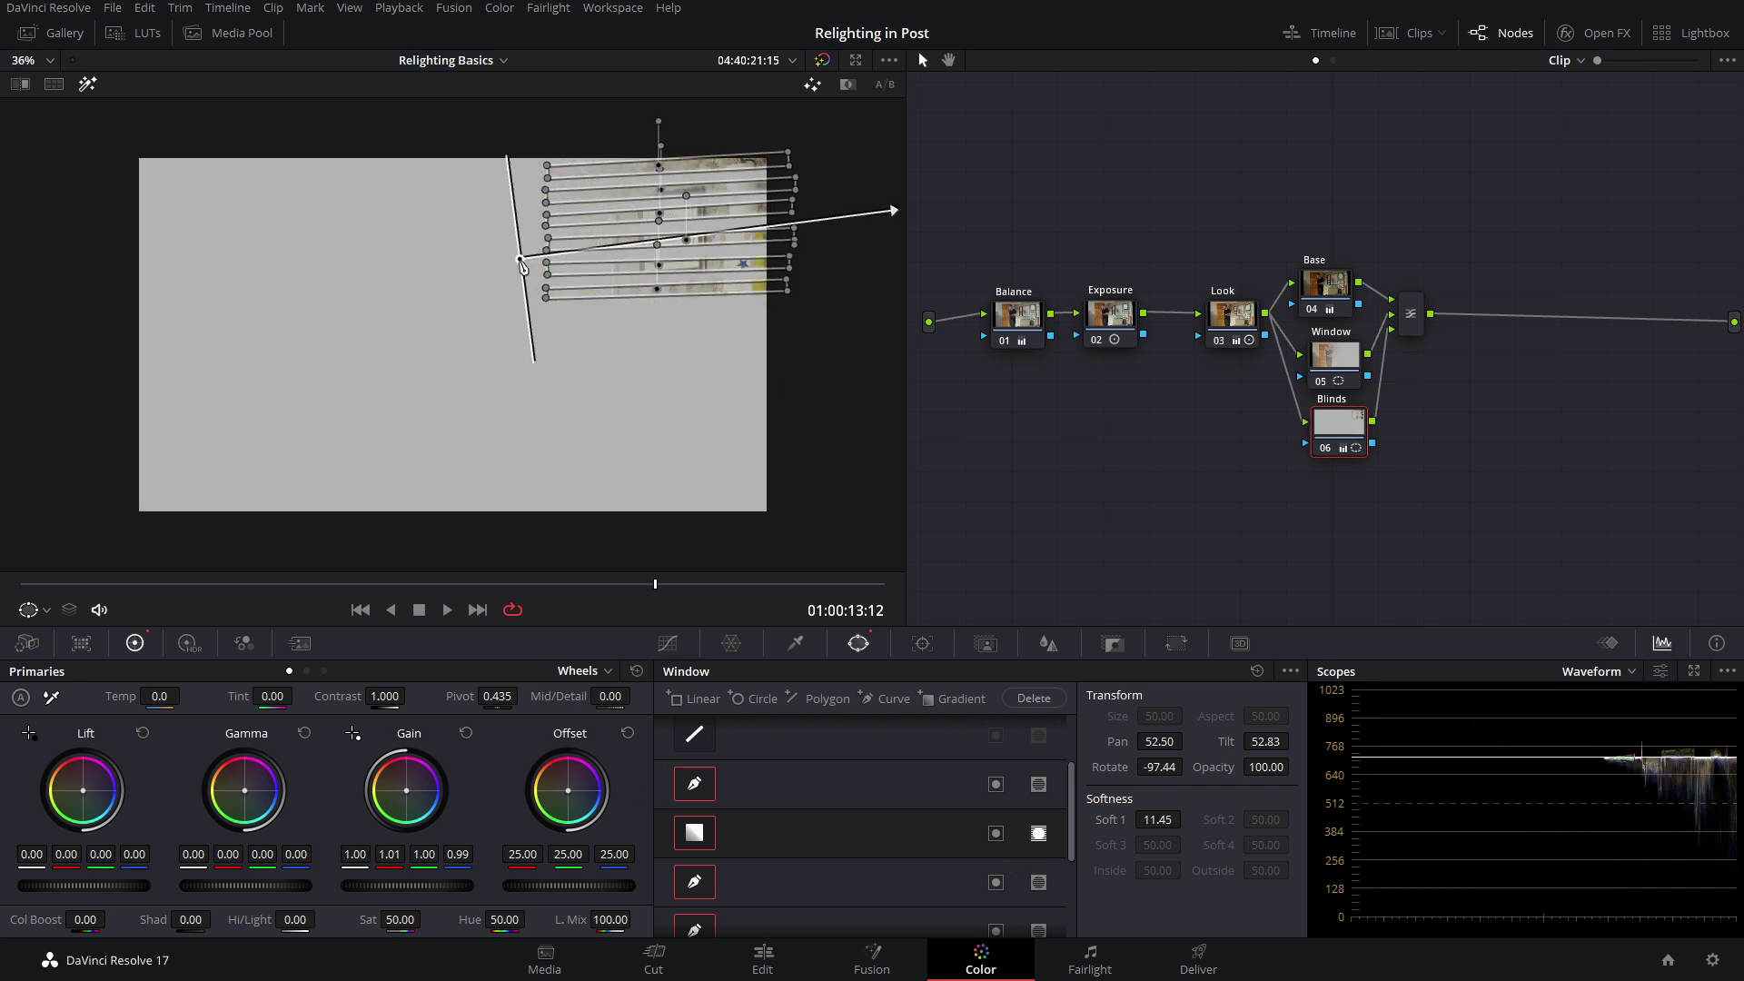
{"action": "left_click_drag", "start_coordinate": [522, 302], "coordinate": [500, 264]}
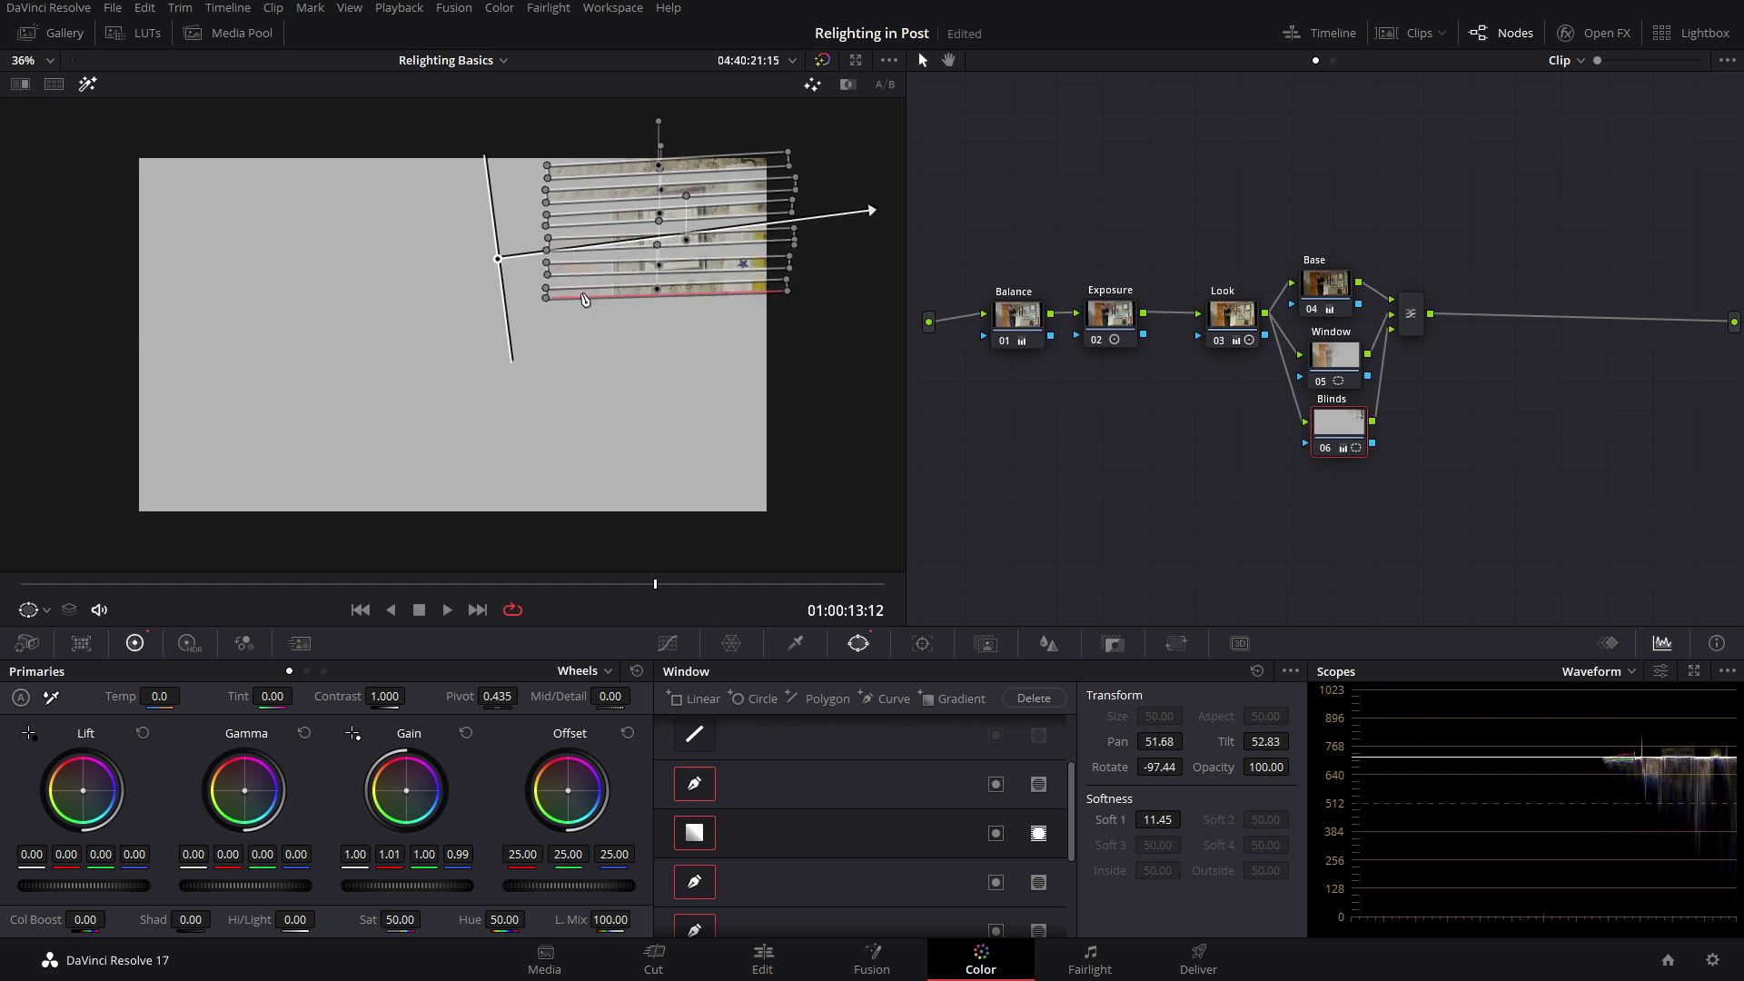
{"action": "left_click_drag", "start_coordinate": [497, 264], "coordinate": [527, 257]}
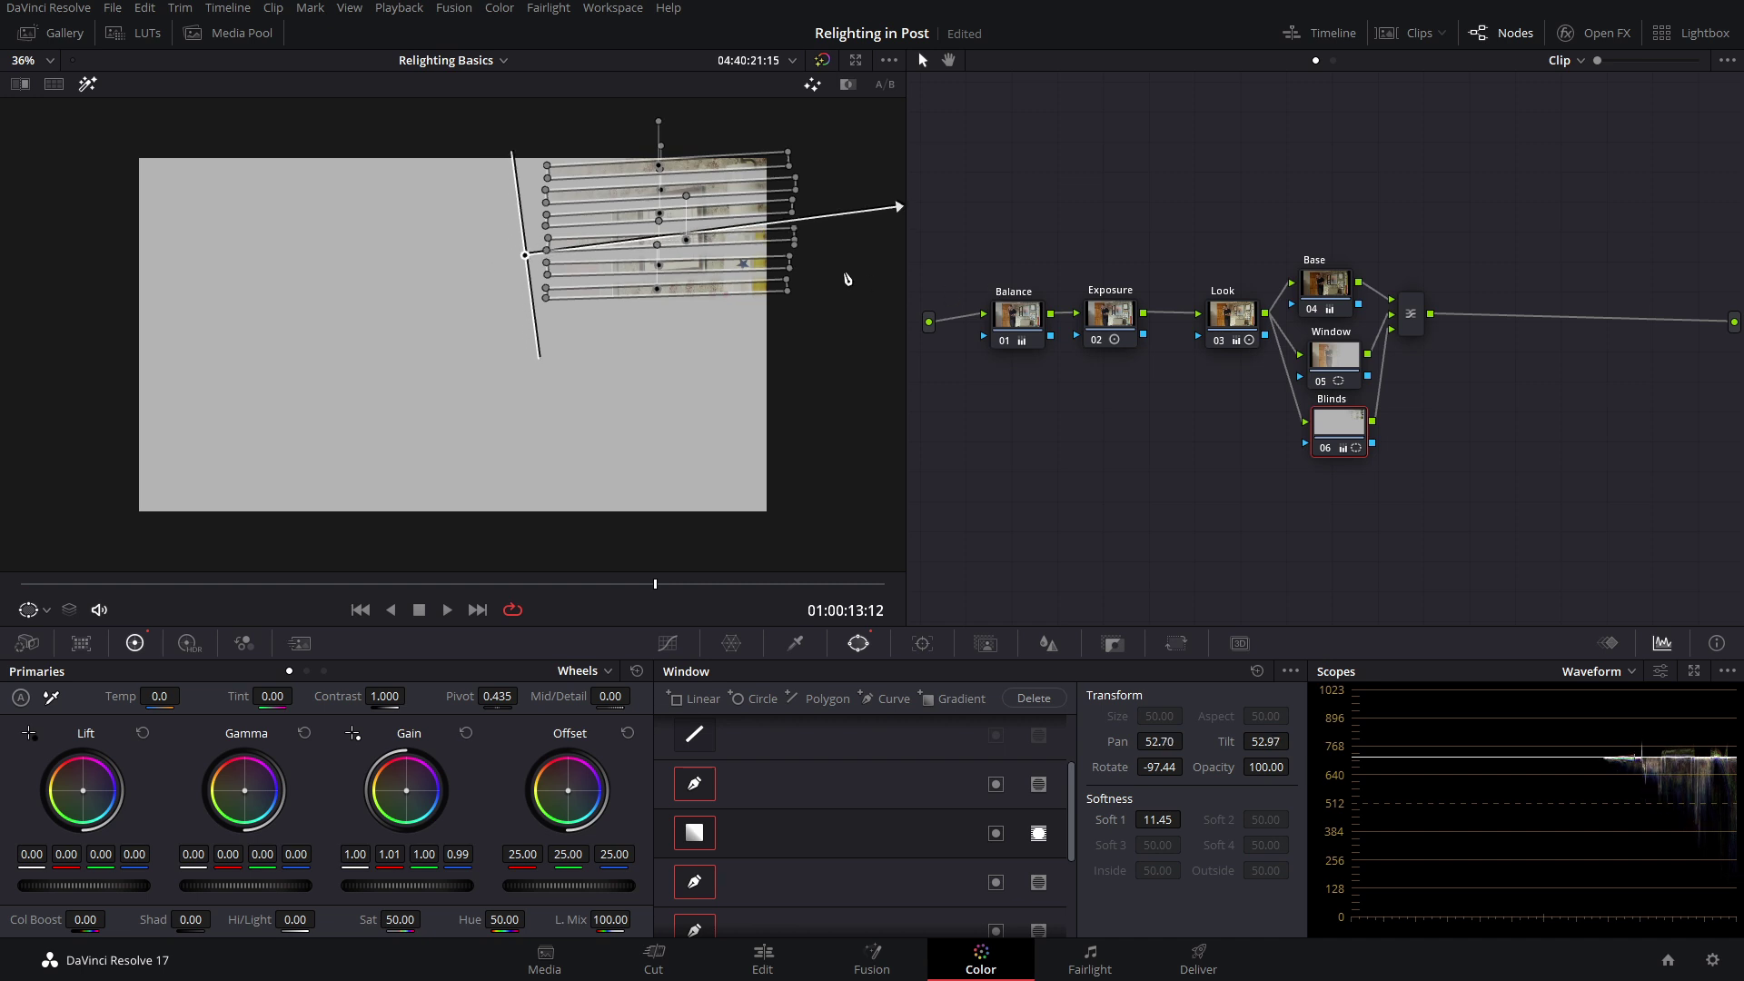
{"action": "scroll", "coordinate": [846, 278], "scroll_direction": "down", "scroll_amount": 2}
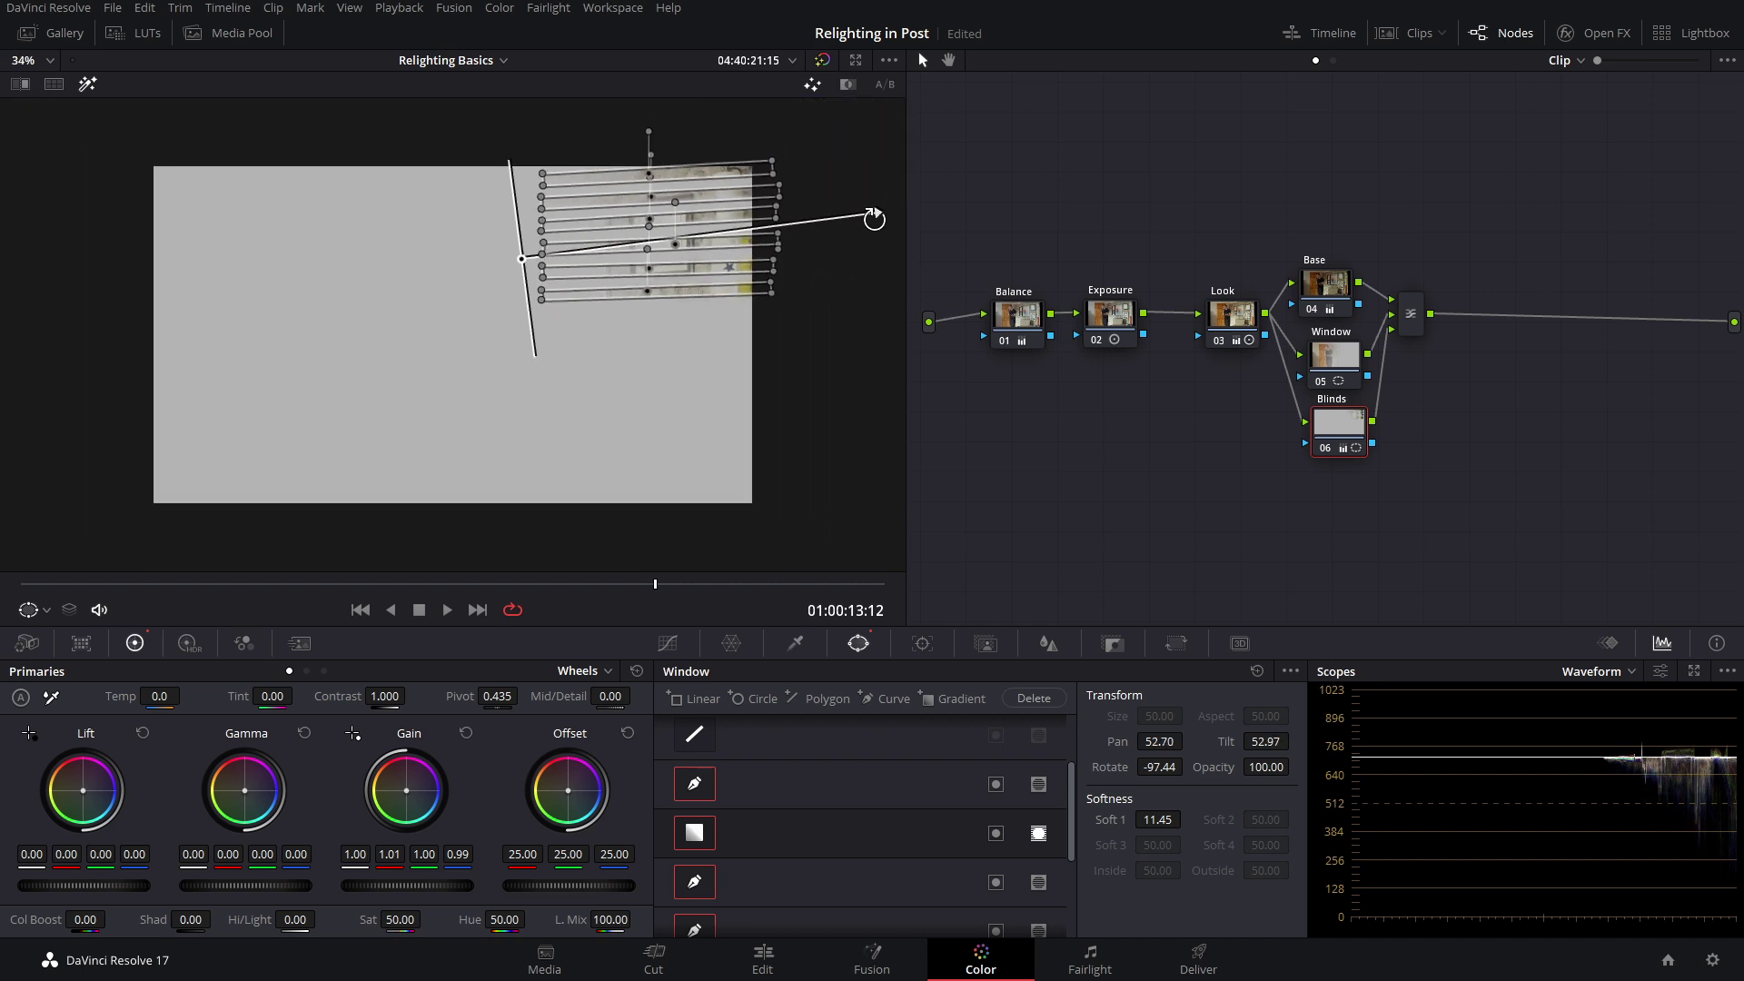
{"action": "left_click_drag", "start_coordinate": [873, 219], "coordinate": [899, 203]}
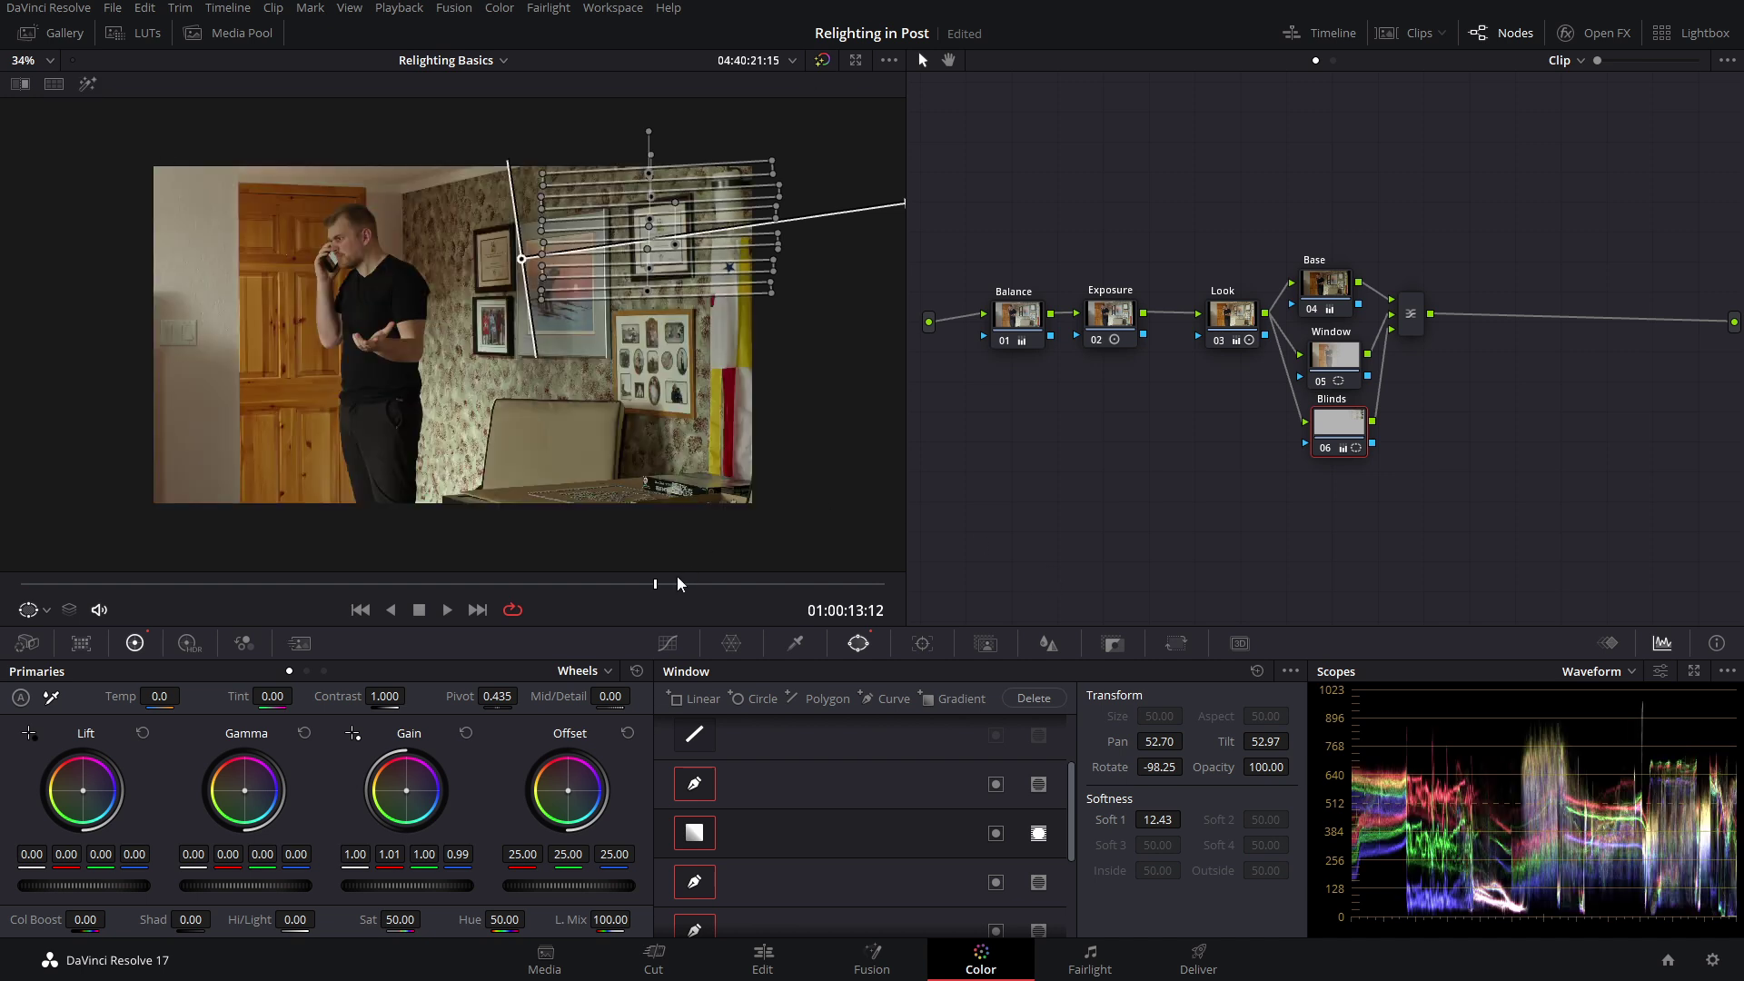
{"action": "left_click", "coordinate": [669, 643]}
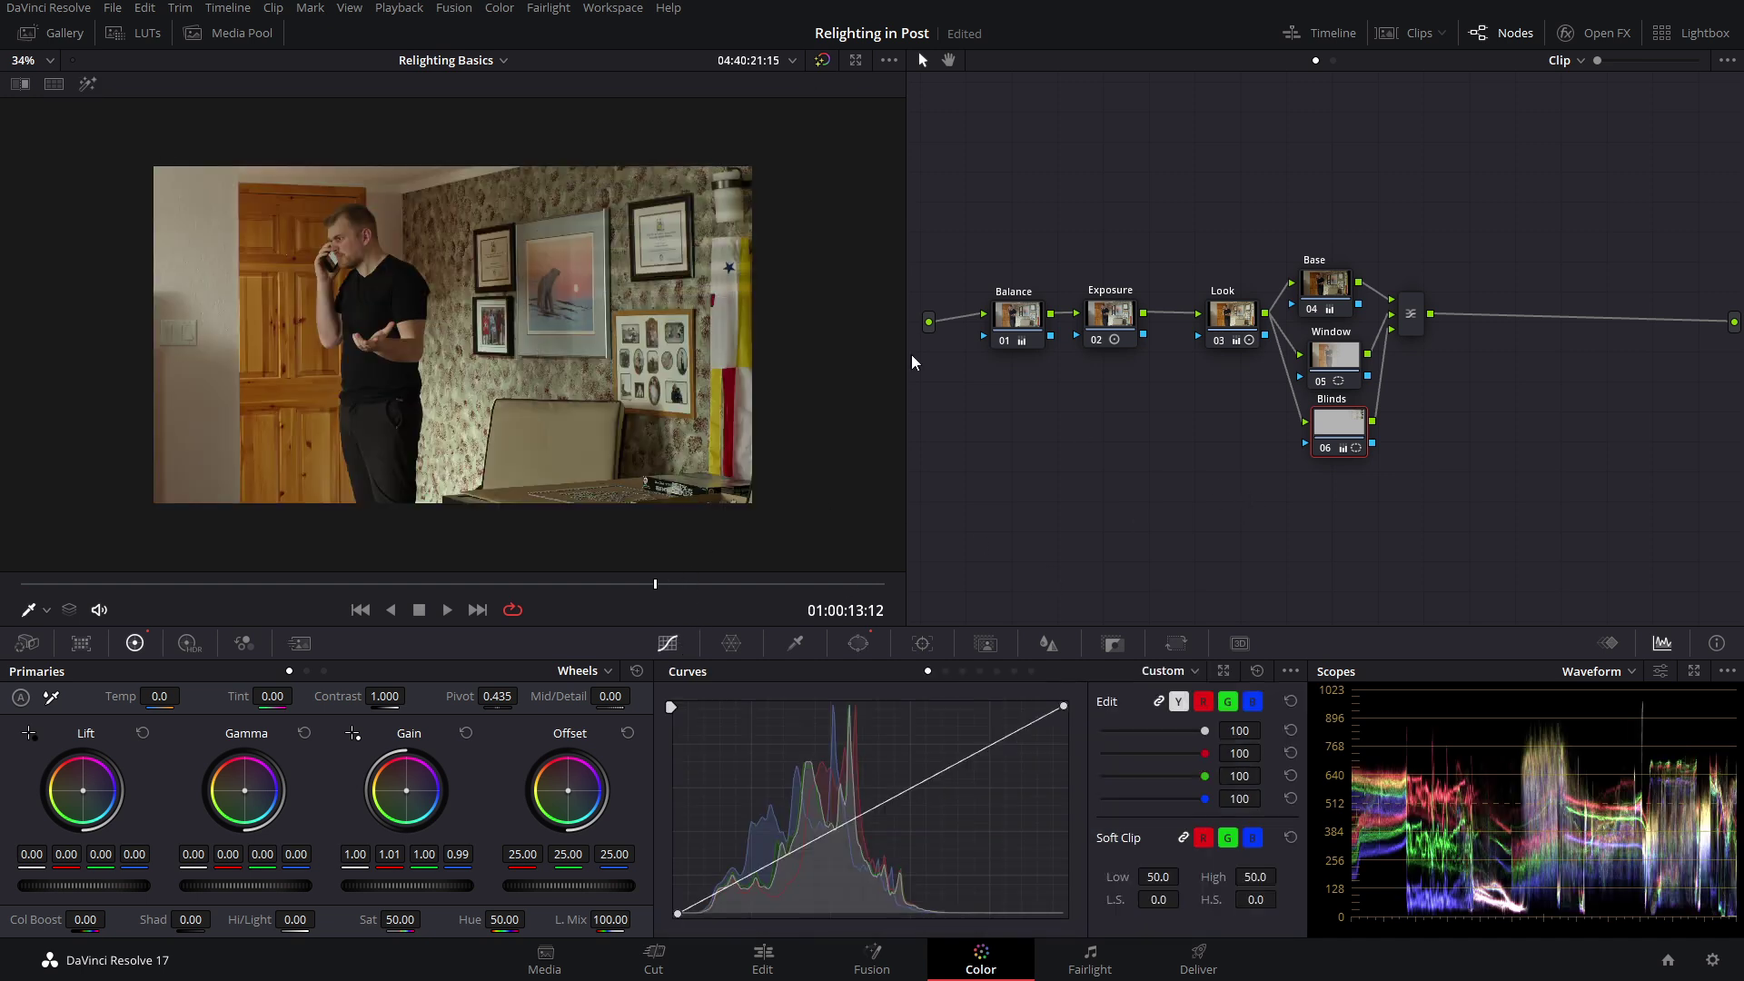
{"action": "scroll", "coordinate": [552, 465], "scroll_direction": "up", "scroll_amount": 4}
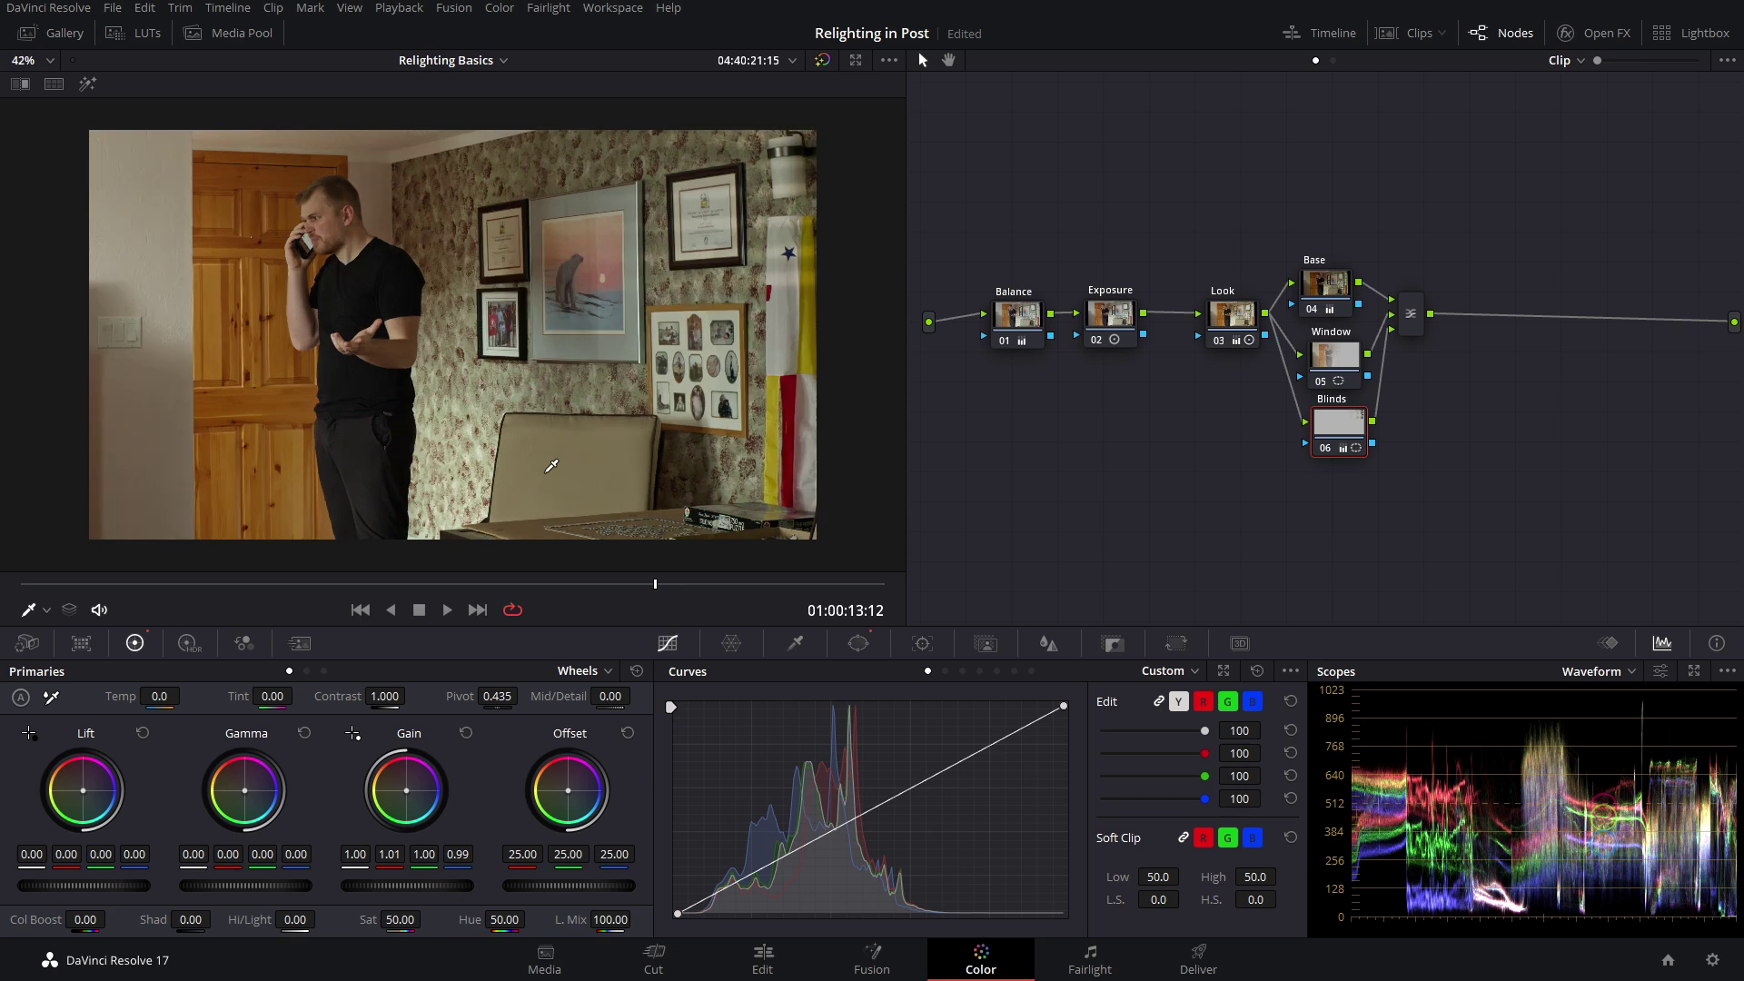
{"action": "scroll", "coordinate": [551, 466], "scroll_direction": "up", "scroll_amount": 2}
{"action": "left_click_drag", "start_coordinate": [591, 584], "coordinate": [549, 553]}
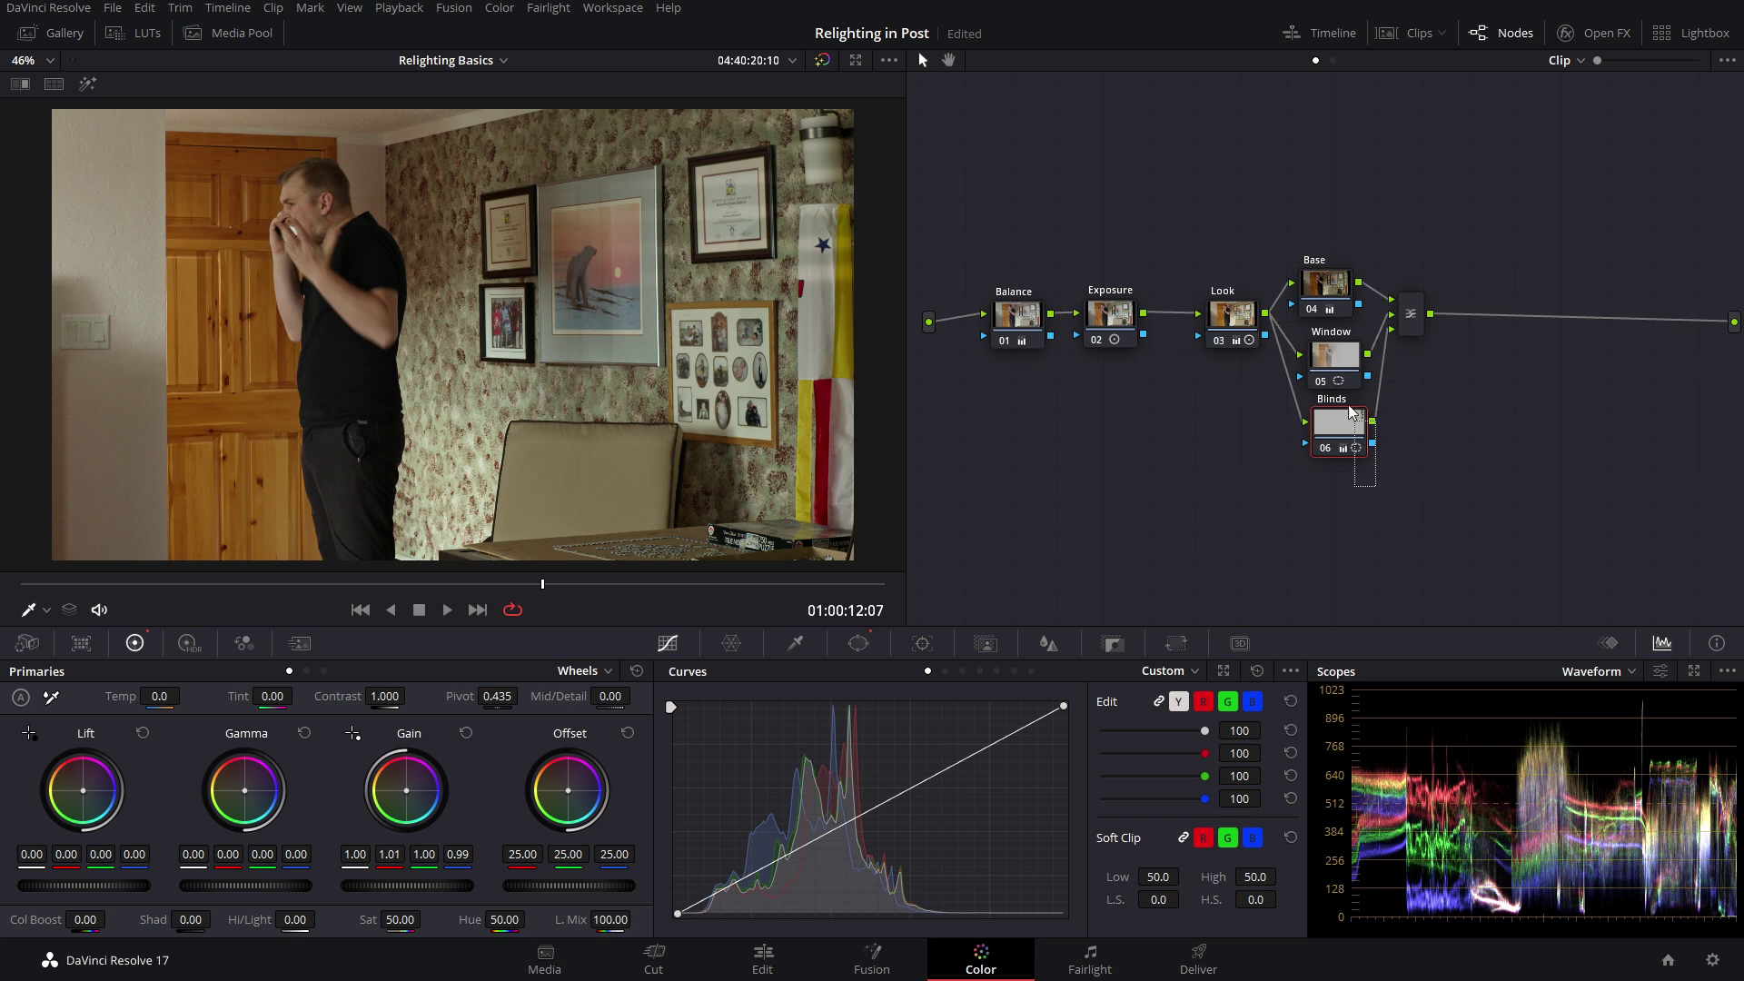
{"action": "left_click_drag", "start_coordinate": [1392, 559], "coordinate": [1297, 356]}
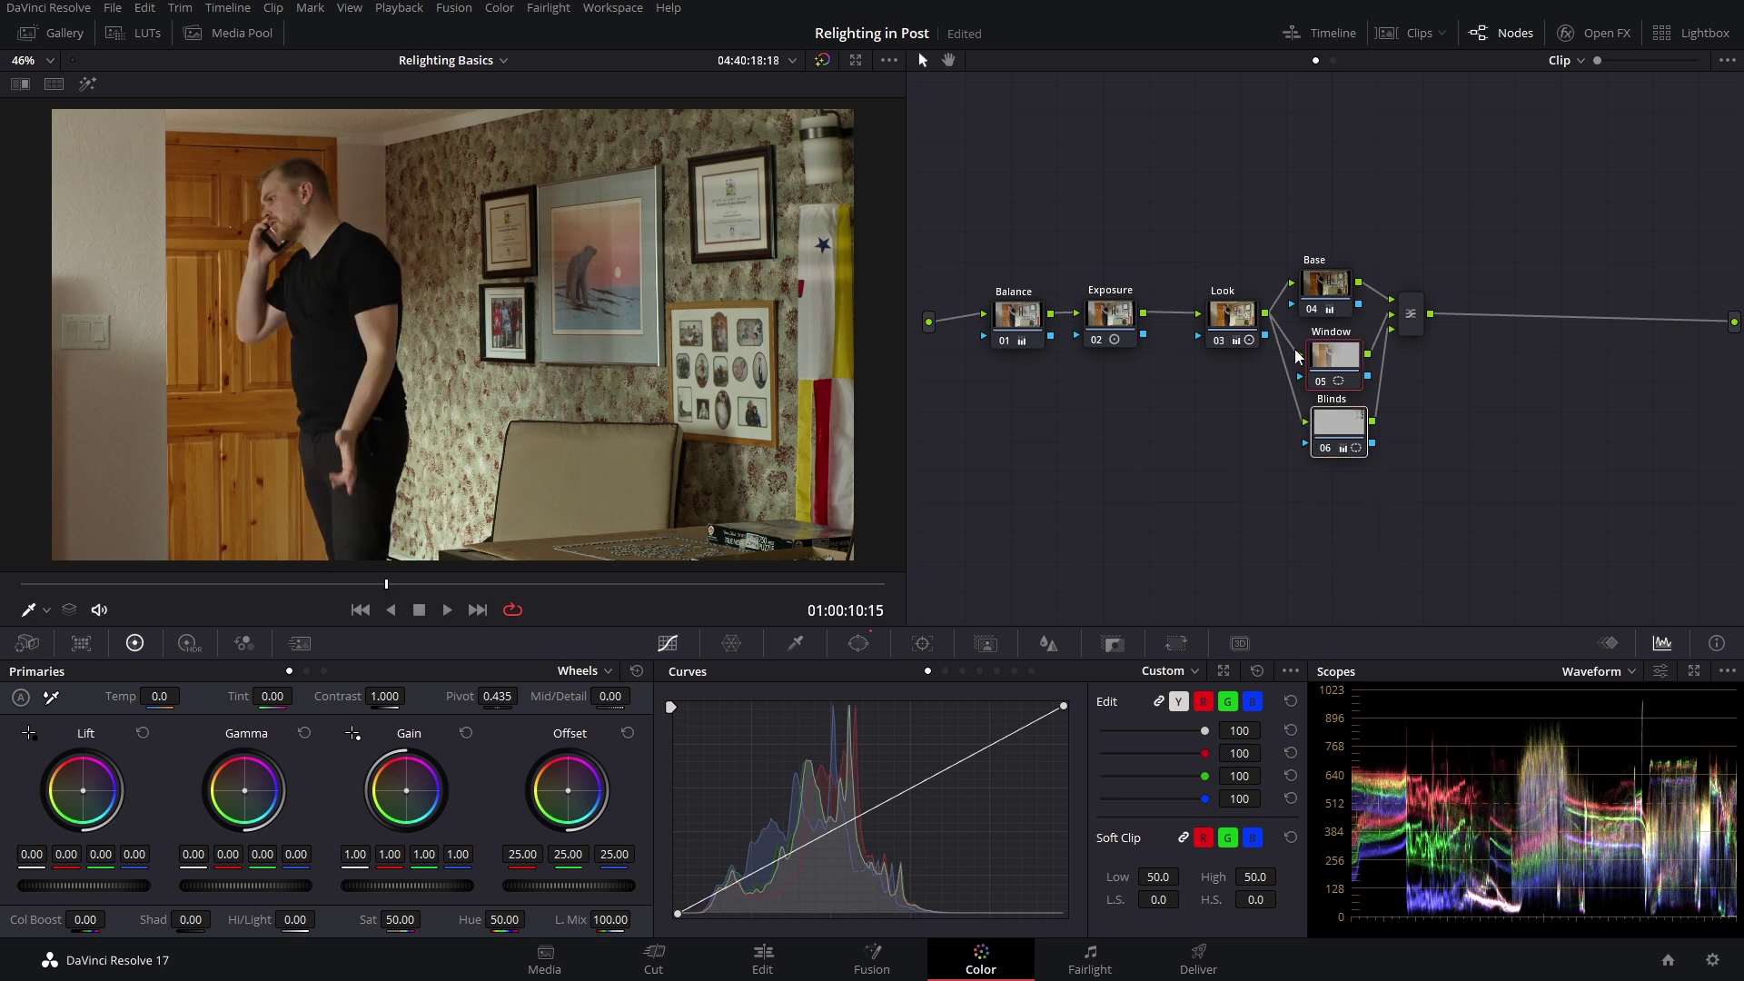
{"action": "key", "text": "ctrl+d"}
{"action": "key", "text": "ctrl+d"}
{"action": "left_click", "coordinate": [282, 596]}
{"action": "left_click_drag", "start_coordinate": [281, 596], "coordinate": [609, 588]}
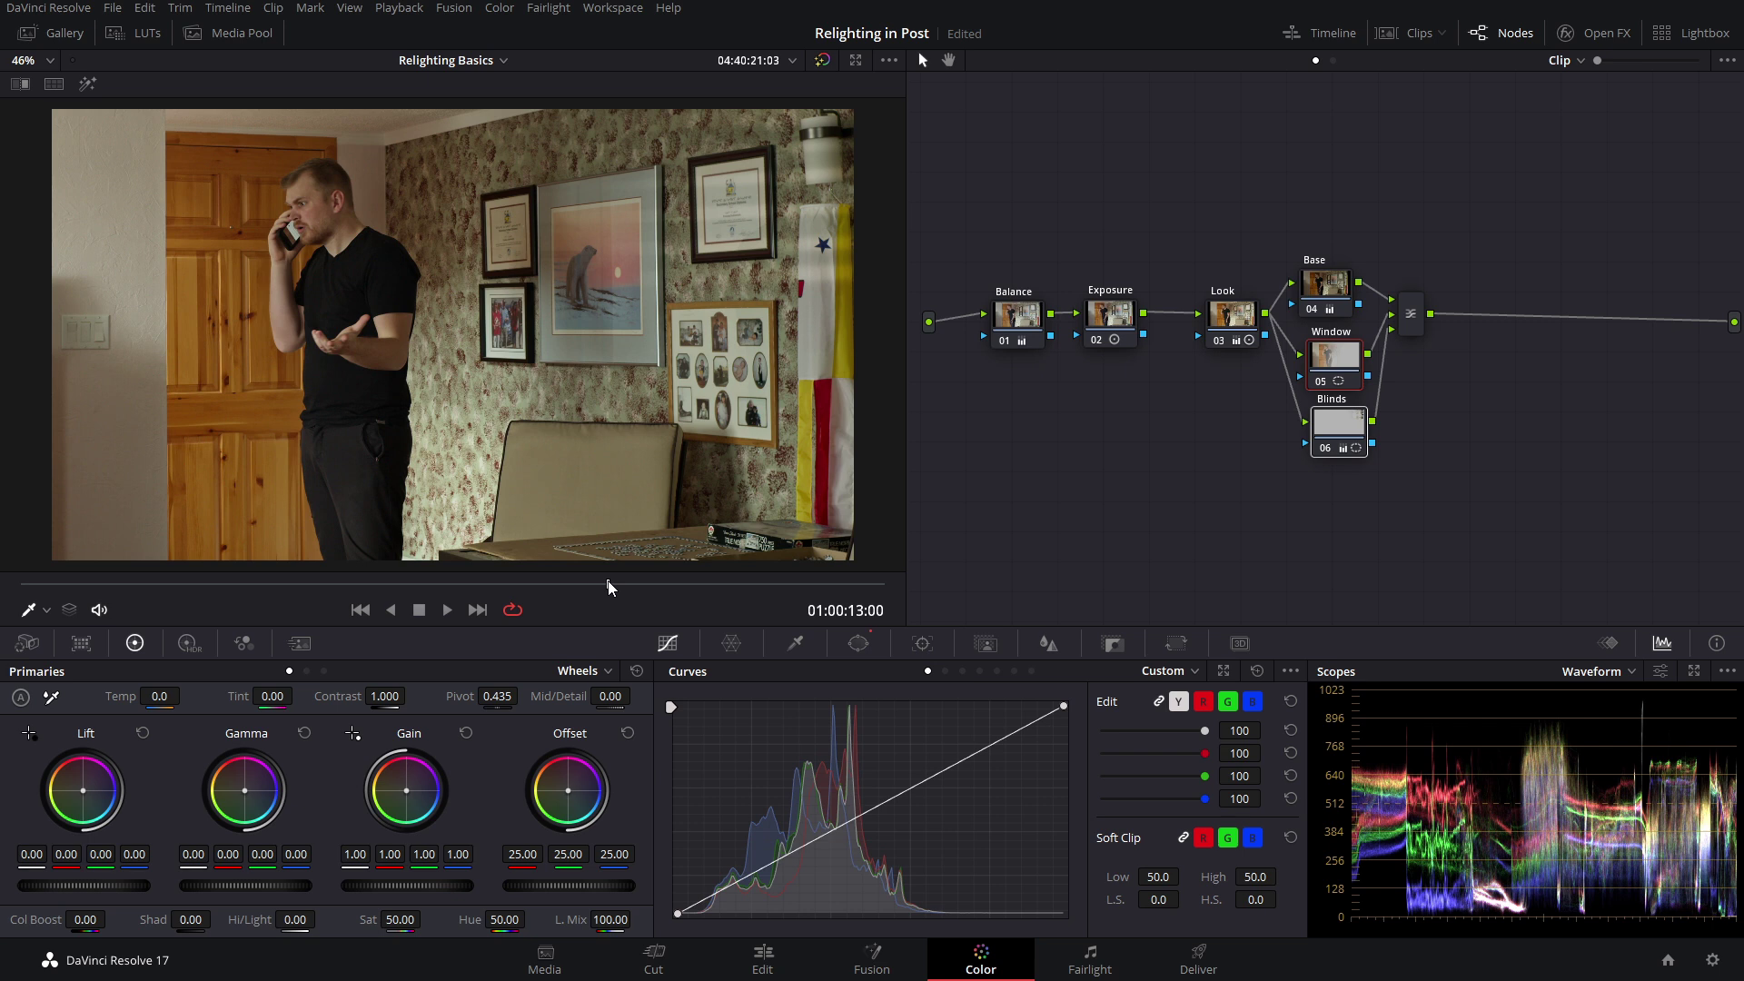